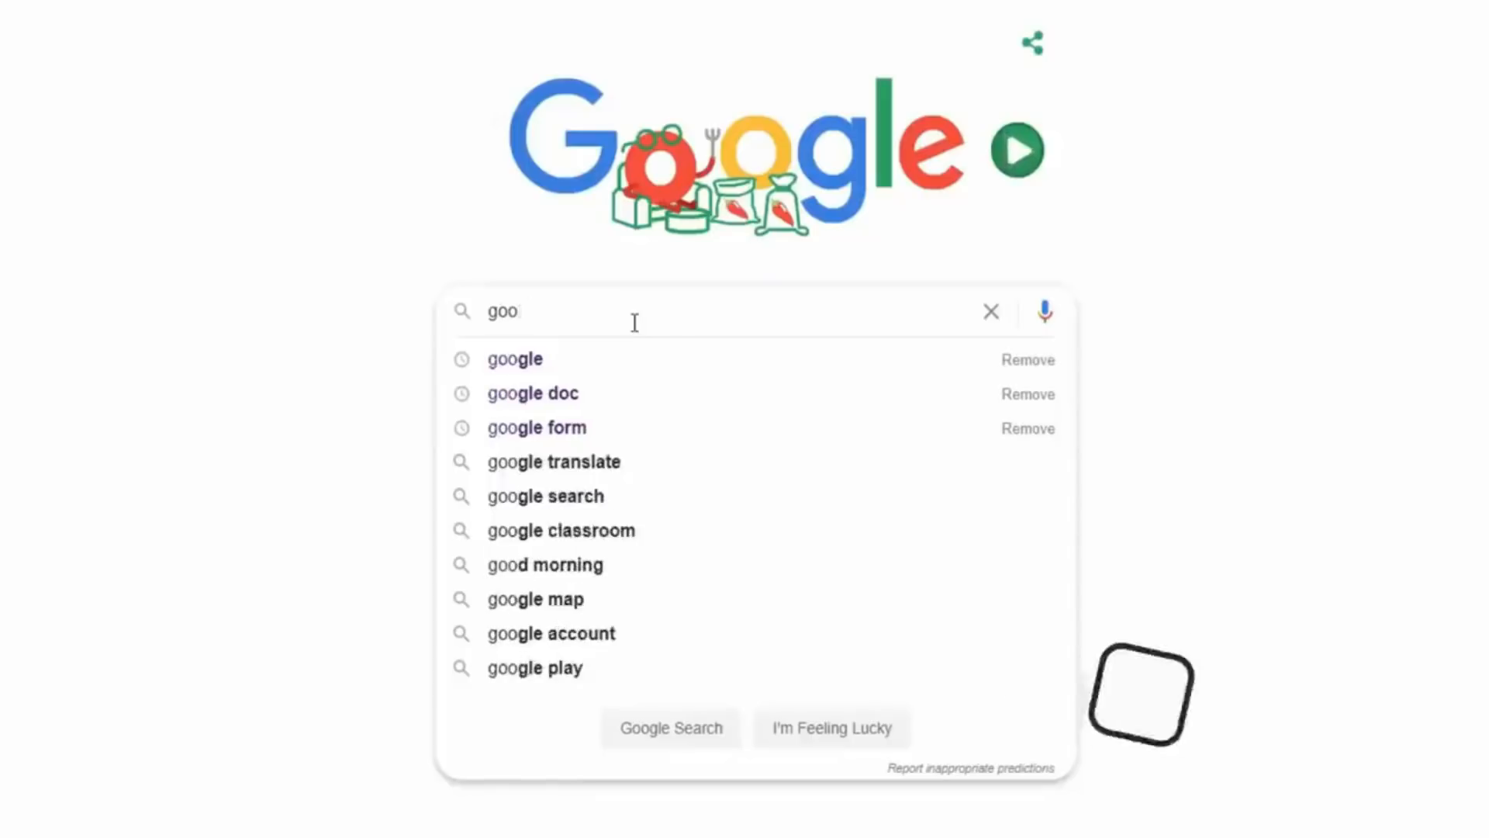
# Search Google for "google form".
pyautogui.press('BackSpace')
pyautogui.press('BackSpace')
pyautogui.press('BackSpace')
pyautogui.write('google fo')
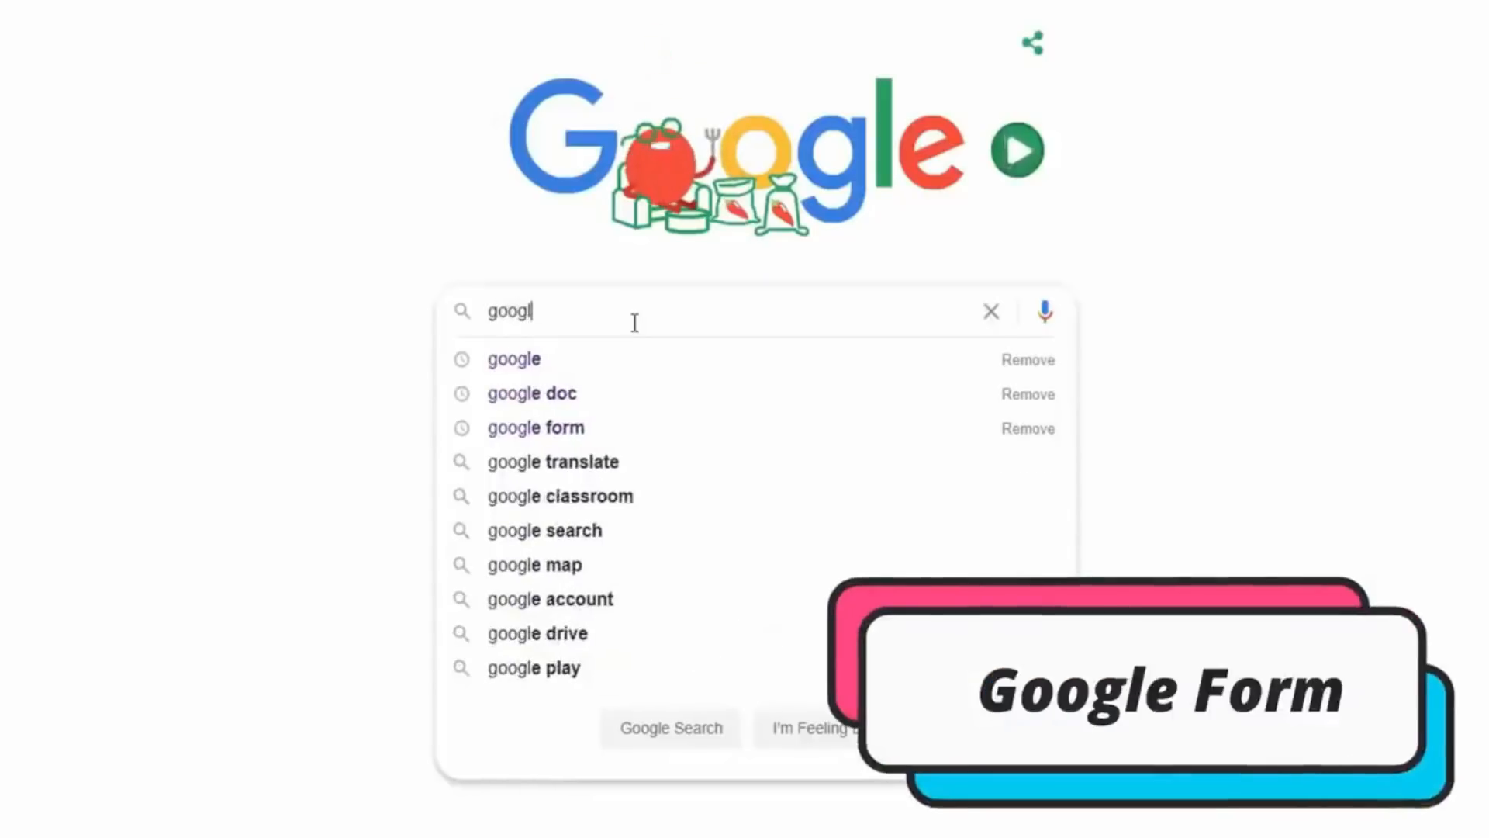
pyautogui.write('rm')
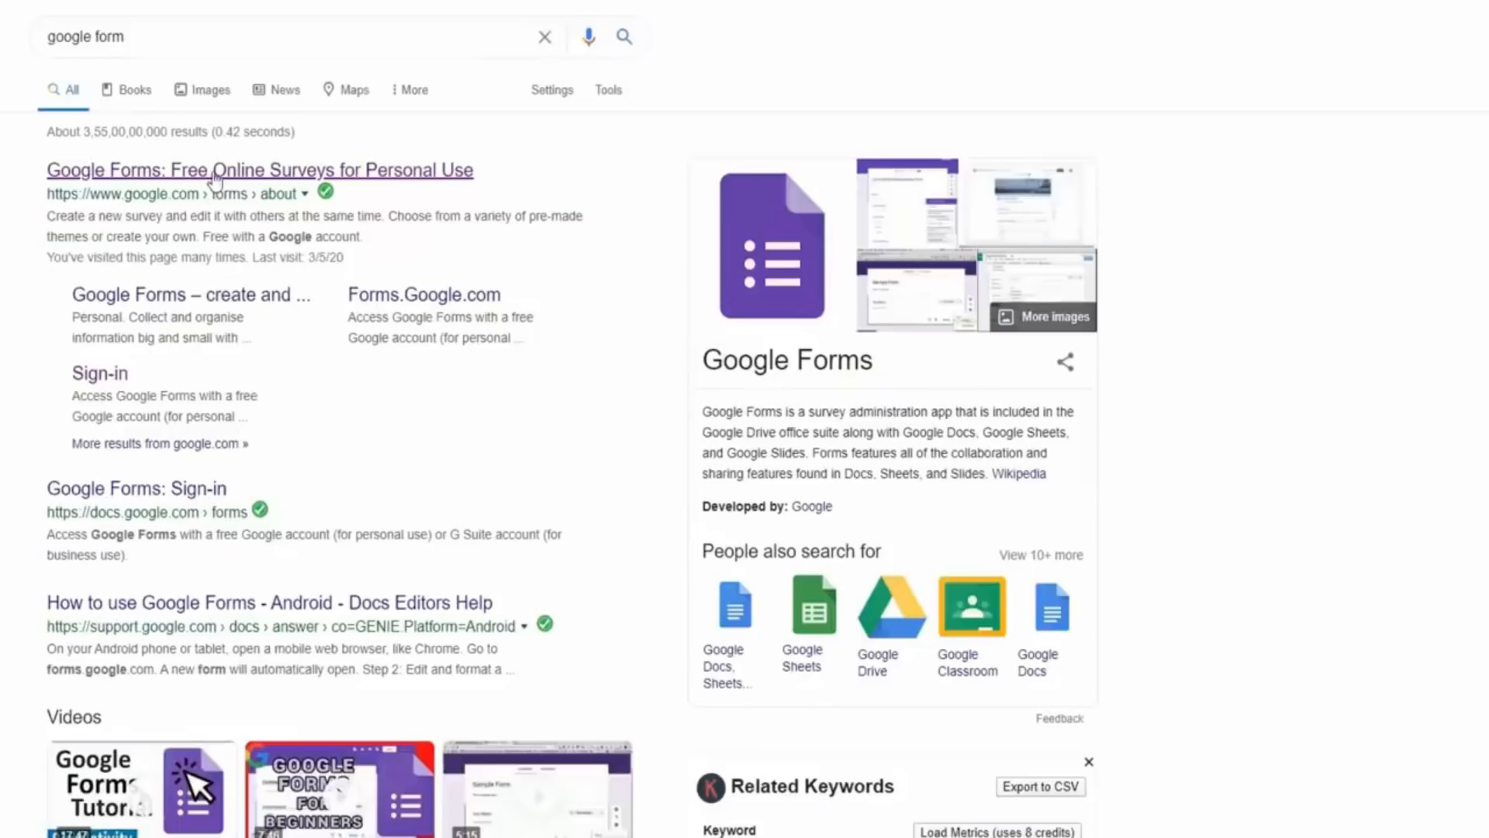
# Open the personal version of Google Forms from the search results and start a blank form.
pyautogui.click(215, 177)
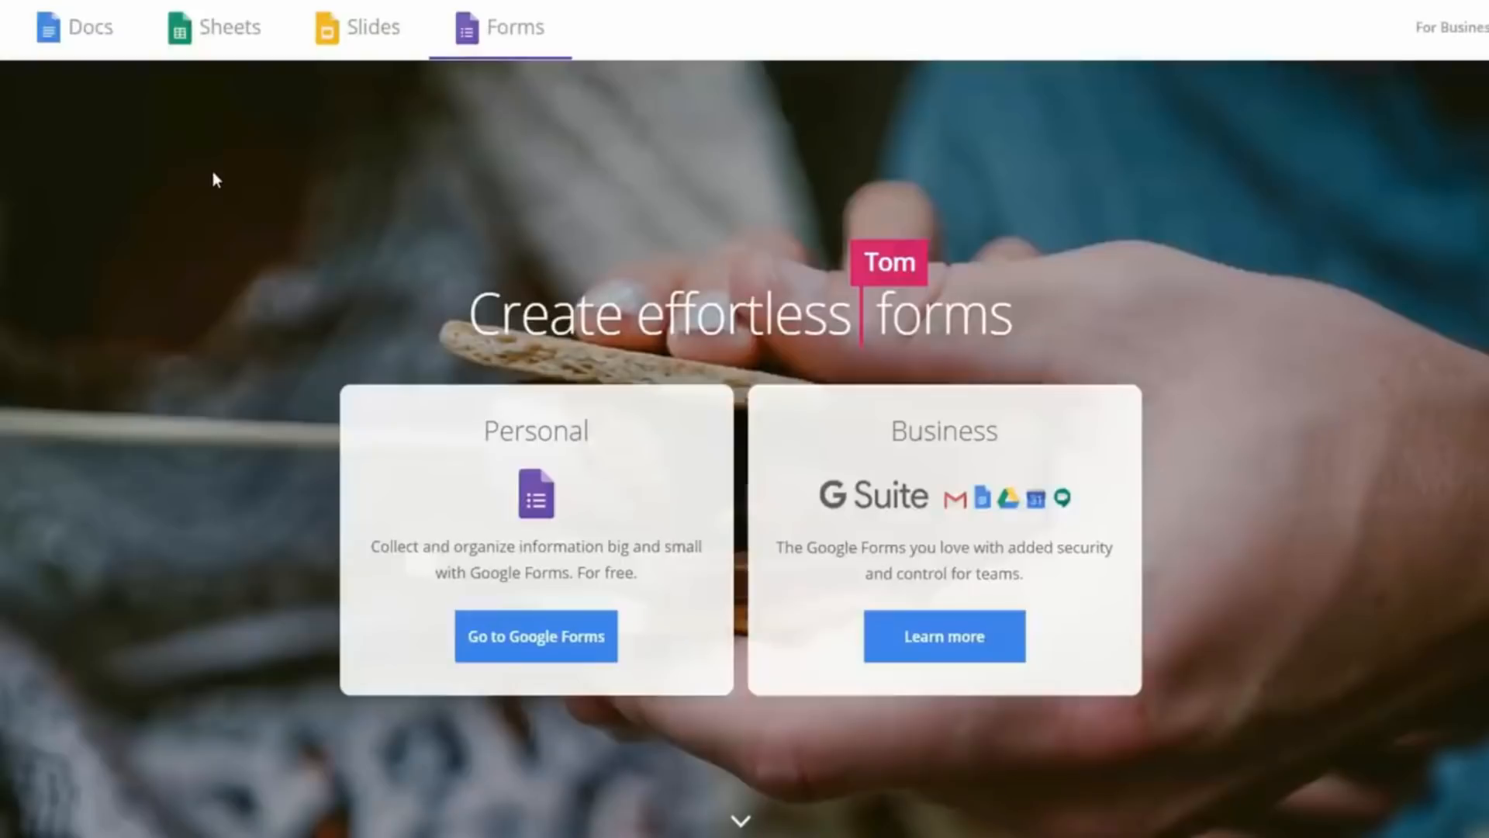
pyautogui.click(528, 660)
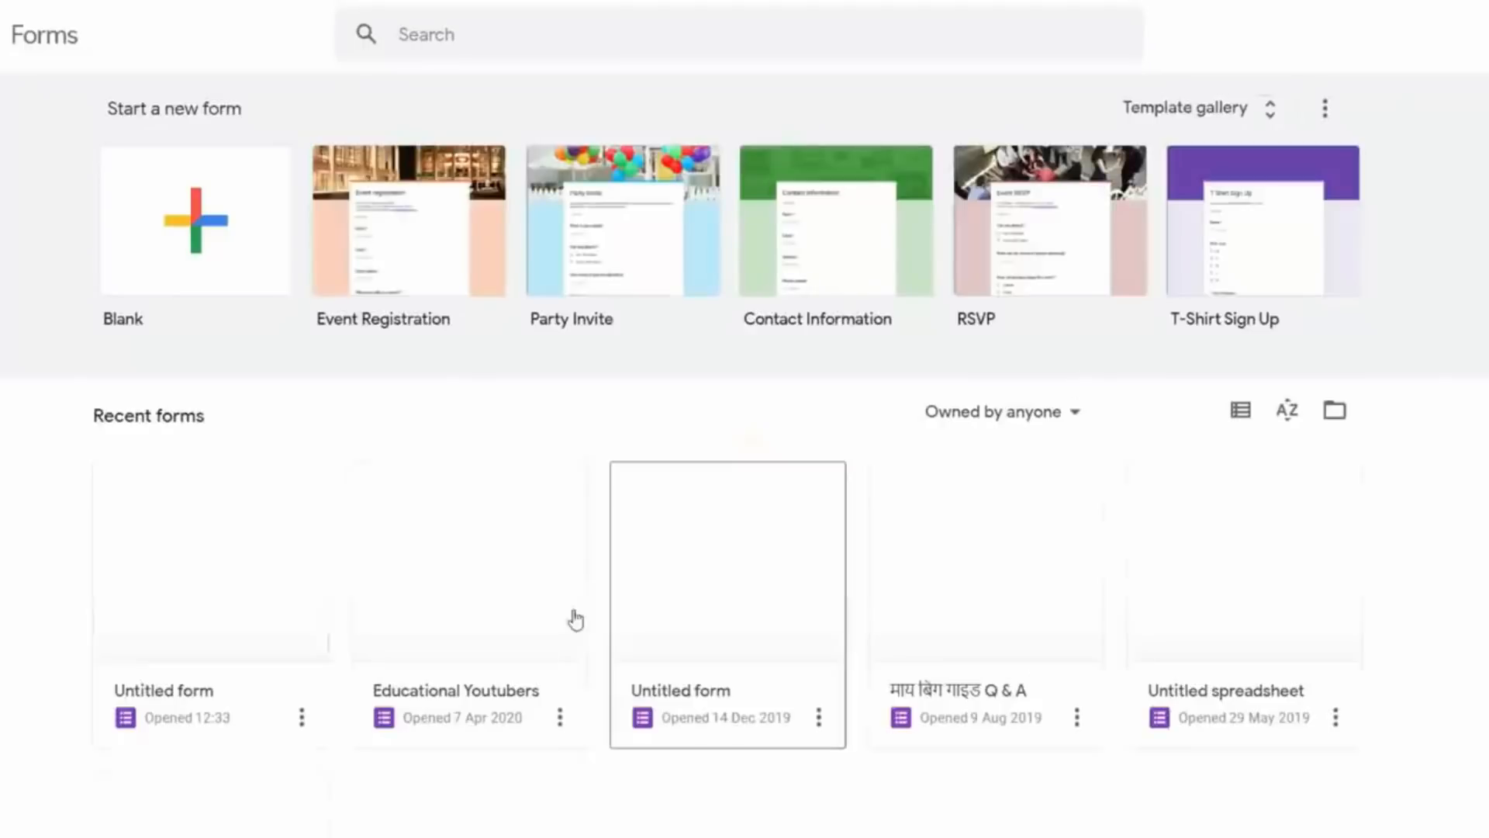
pyautogui.click(184, 257)
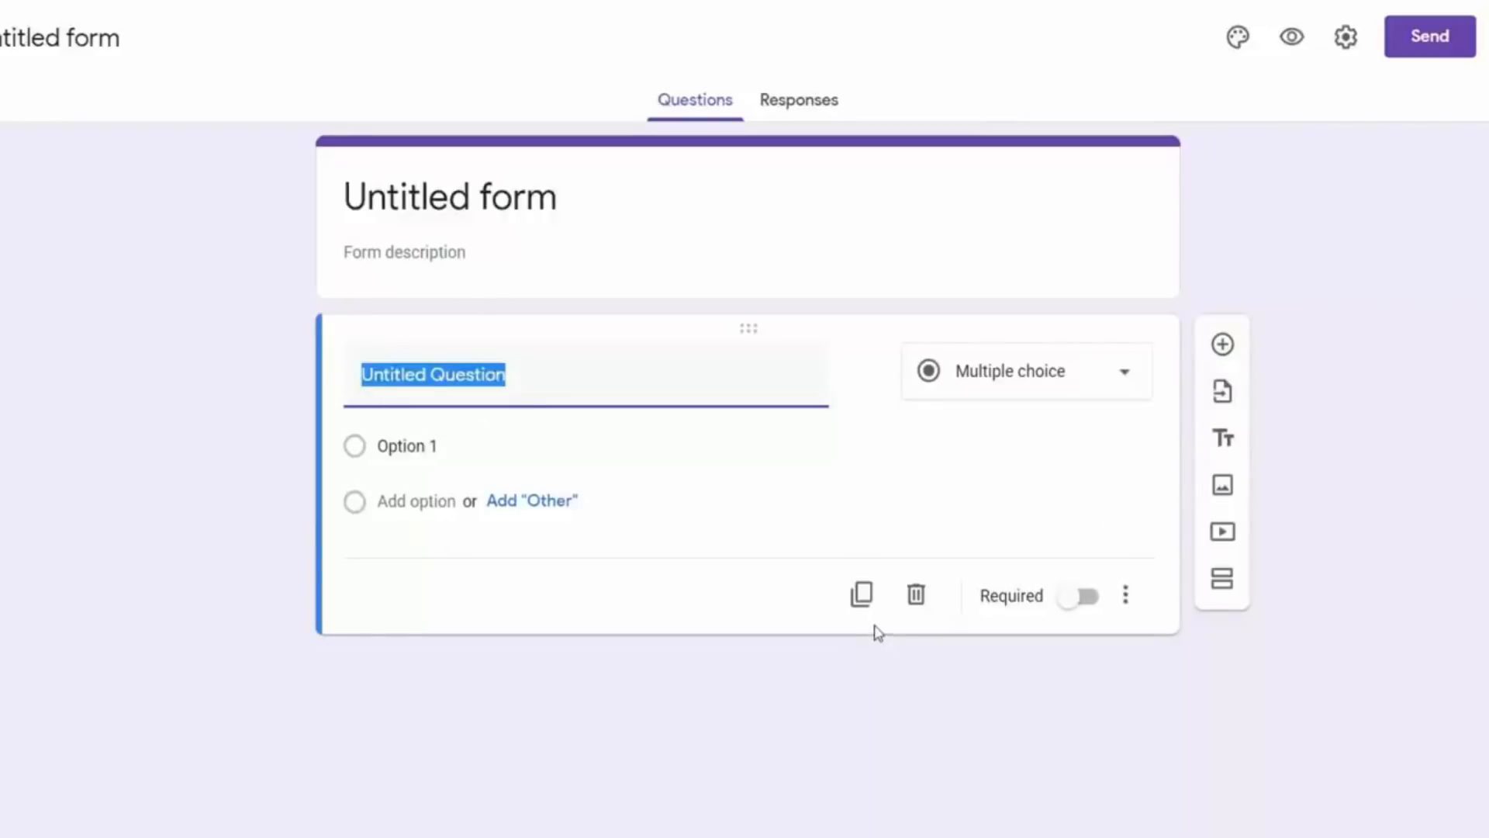
# Title the form "work from home" and leave its description empty.
pyautogui.click(552, 199)
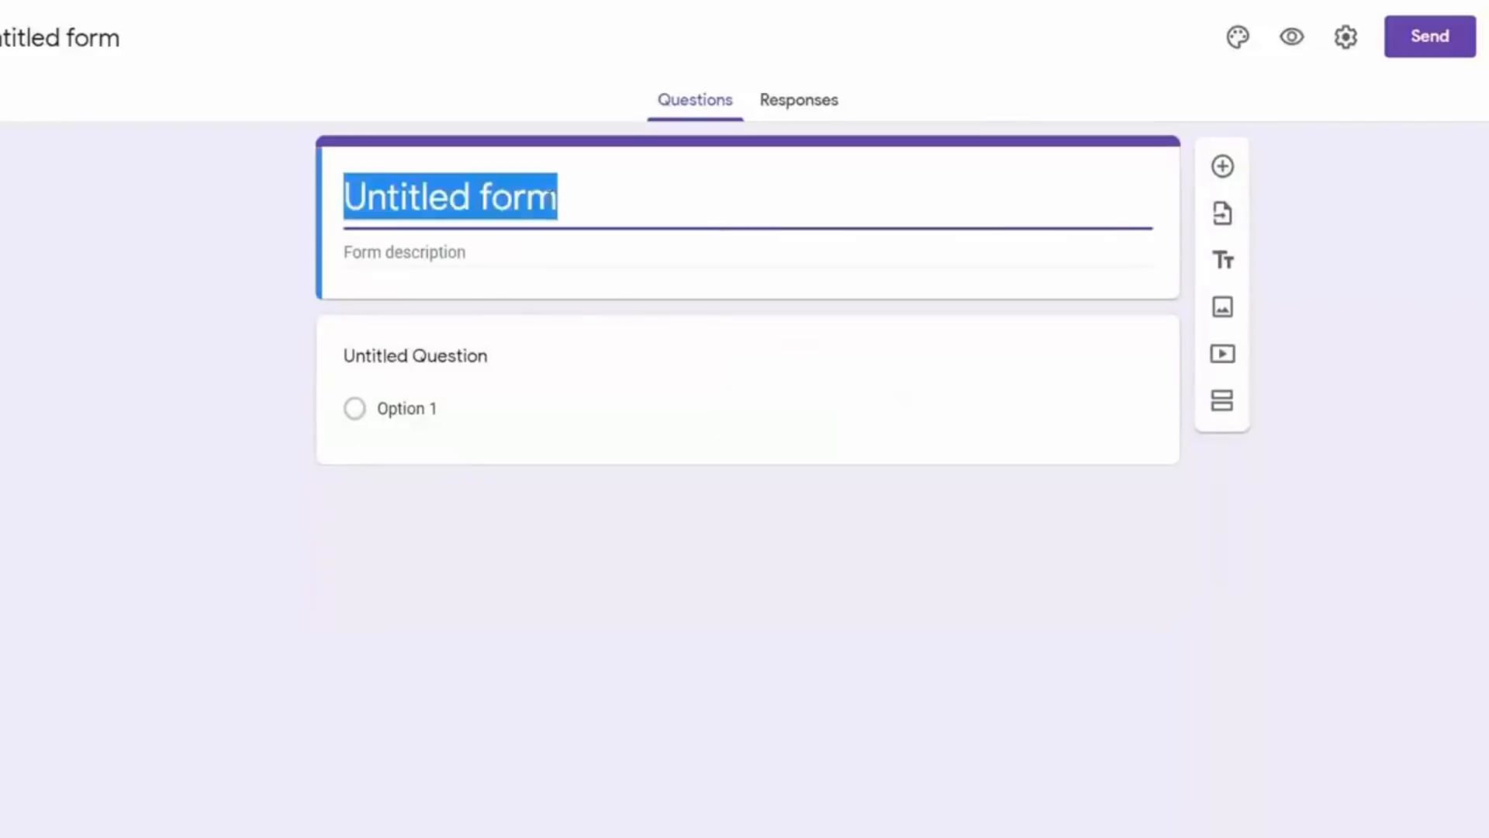
pyautogui.write('work f')
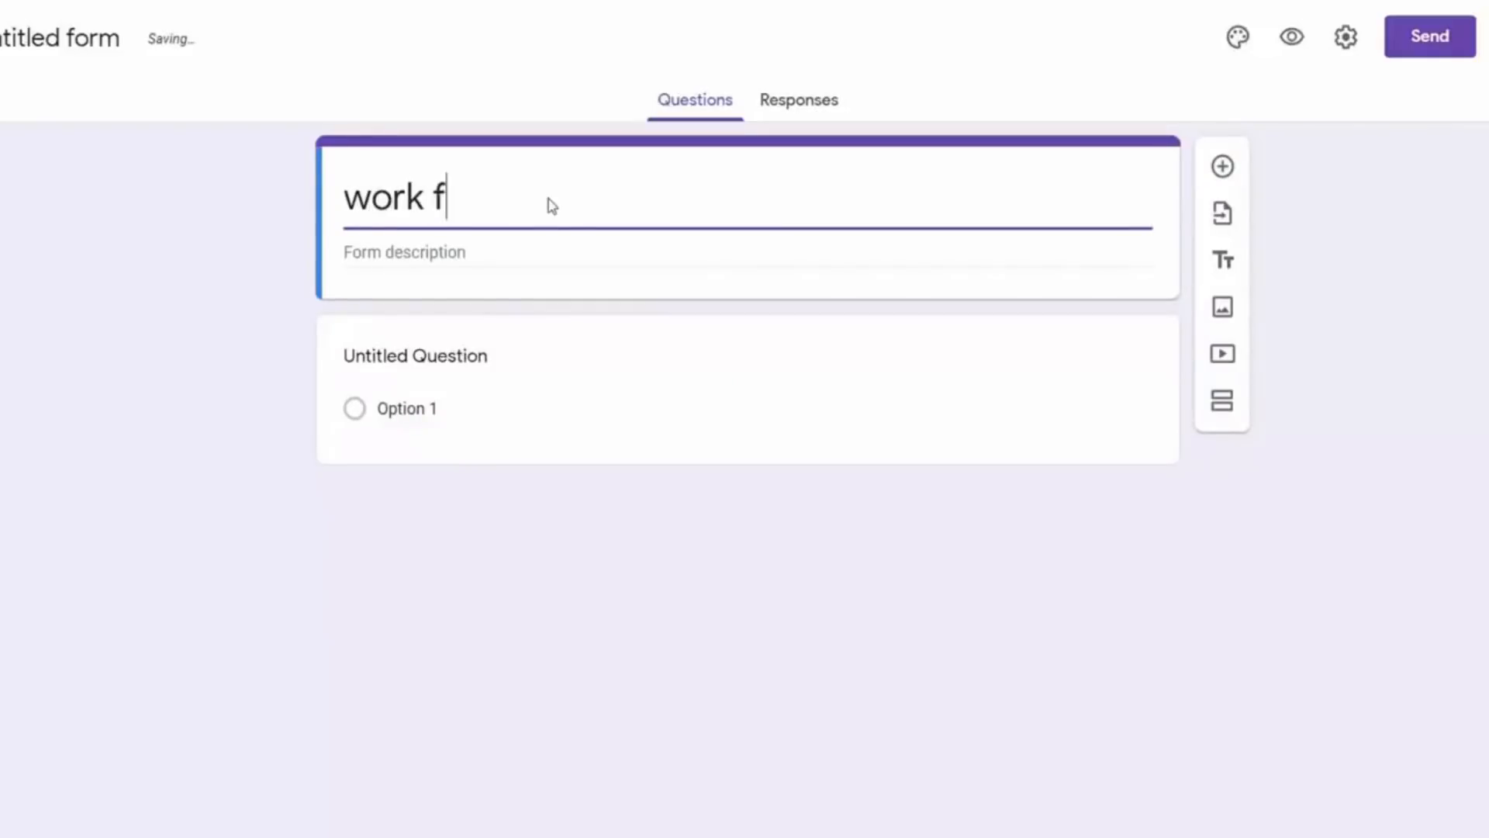
pyautogui.write('rom home')
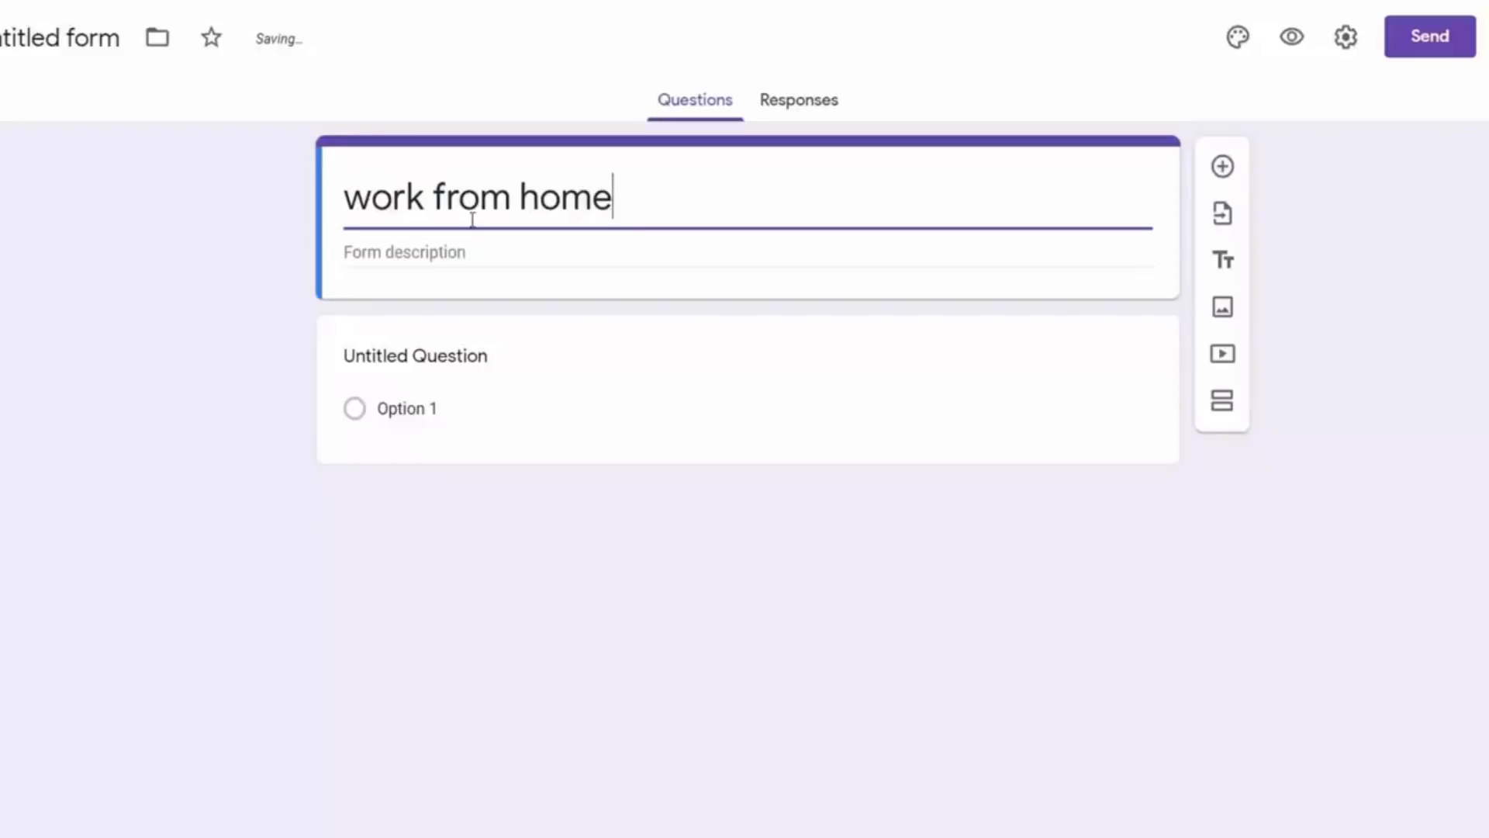
pyautogui.click(429, 258)
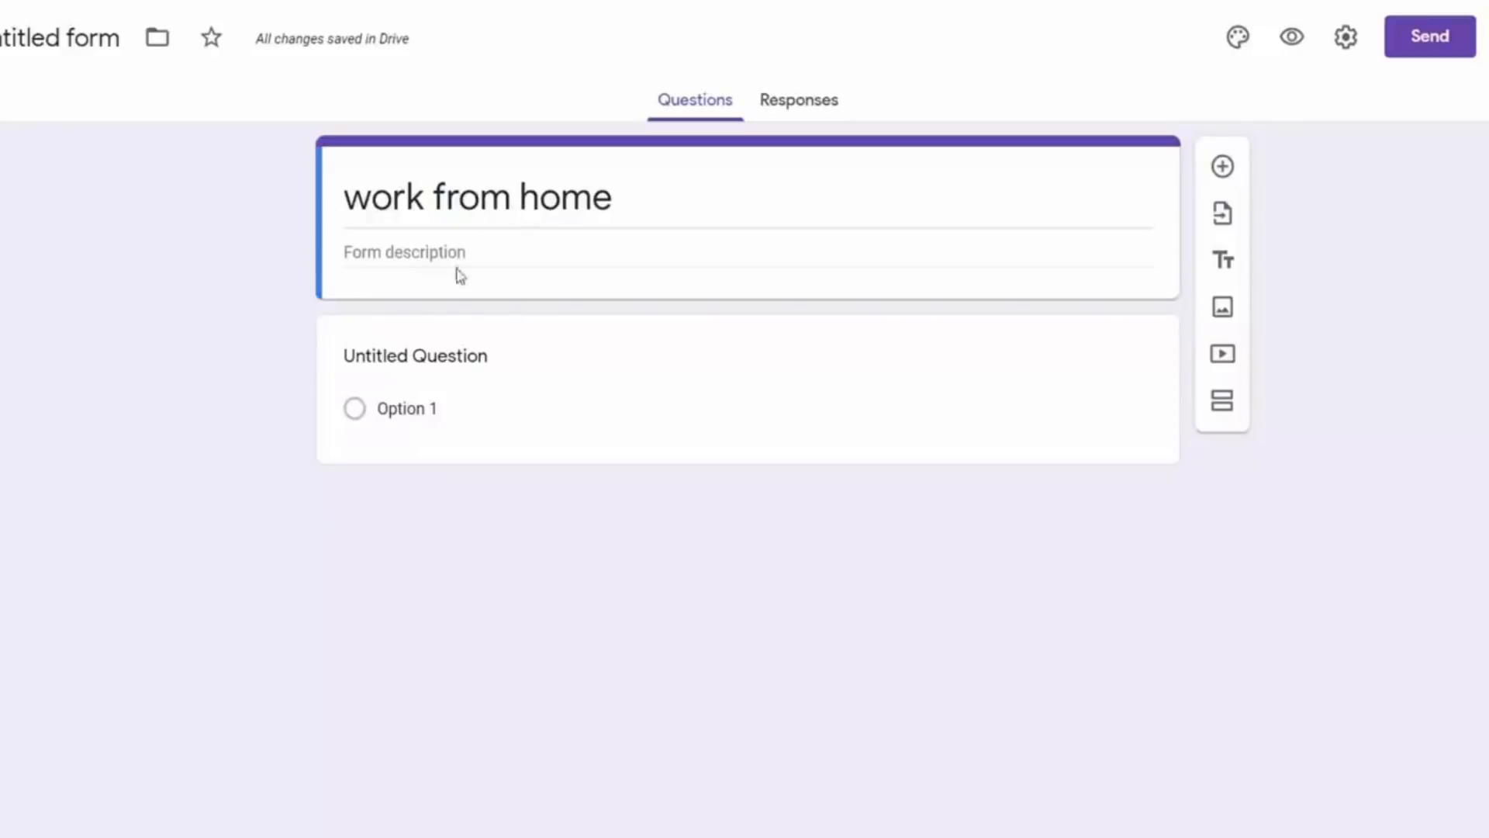
pyautogui.click(473, 251)
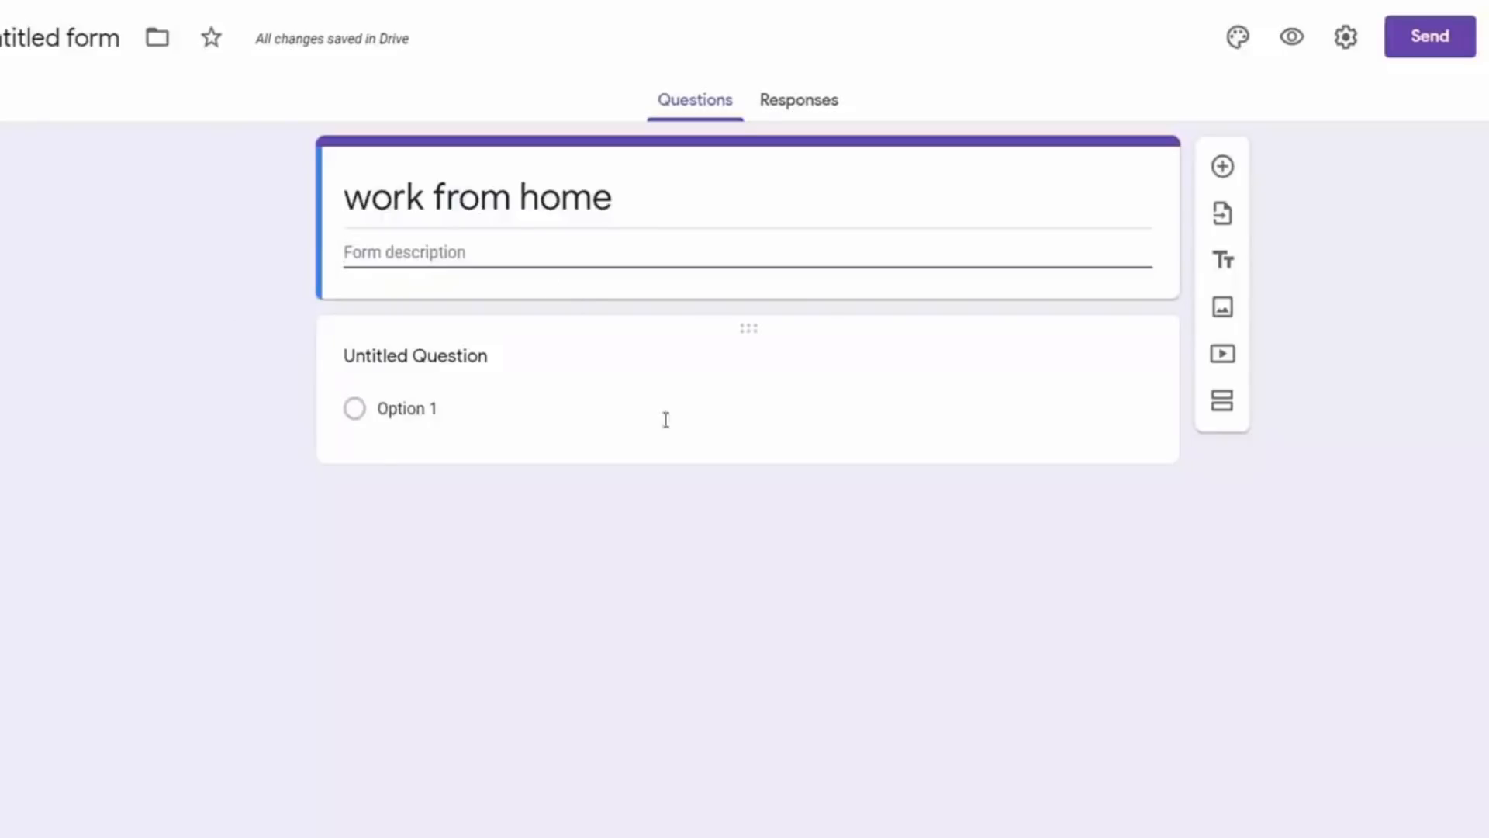
# Change the untitled question's type to Short answer.
pyautogui.click(799, 360)
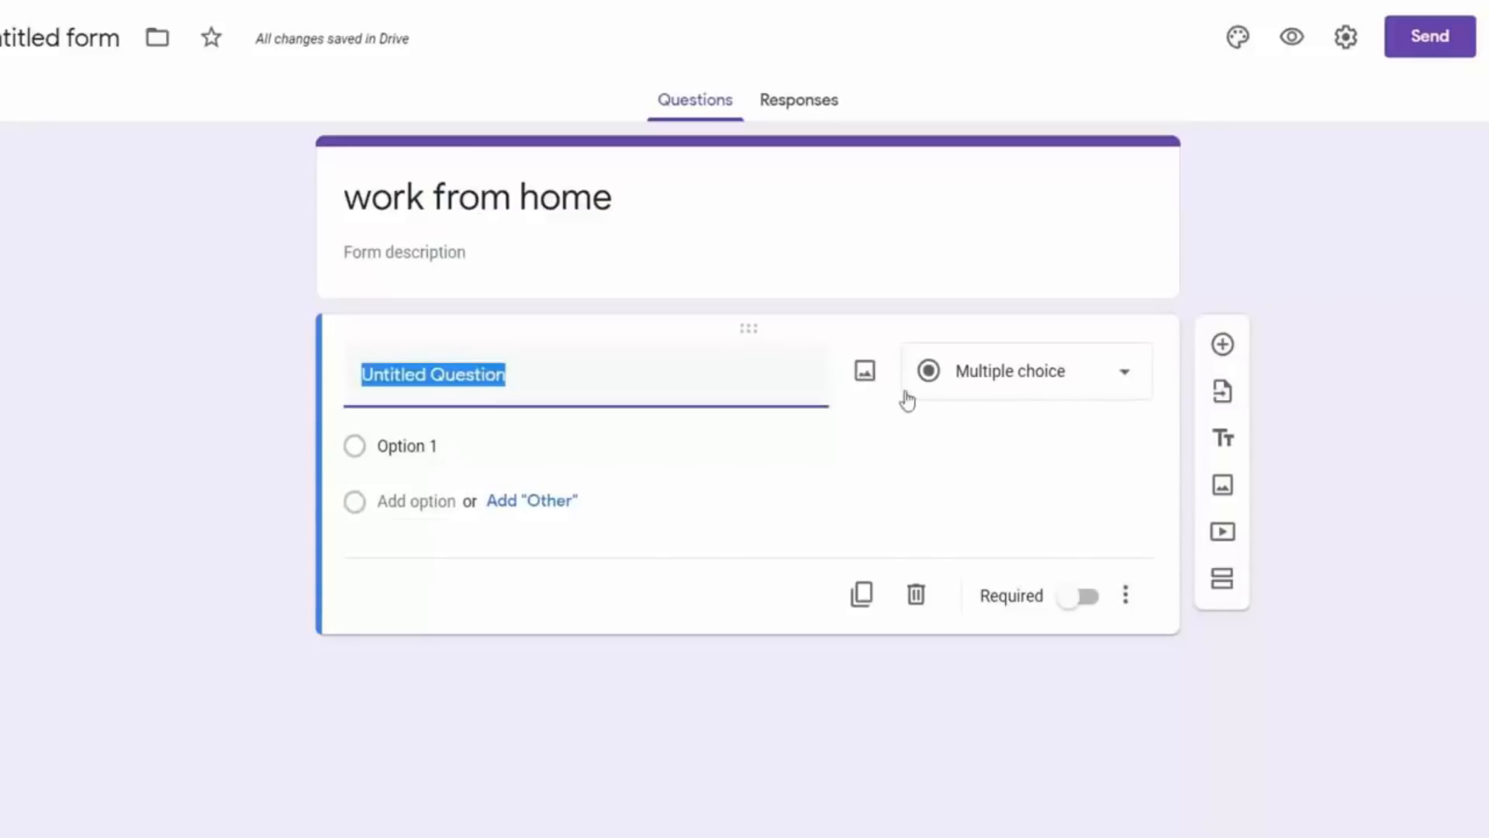
pyautogui.click(1124, 372)
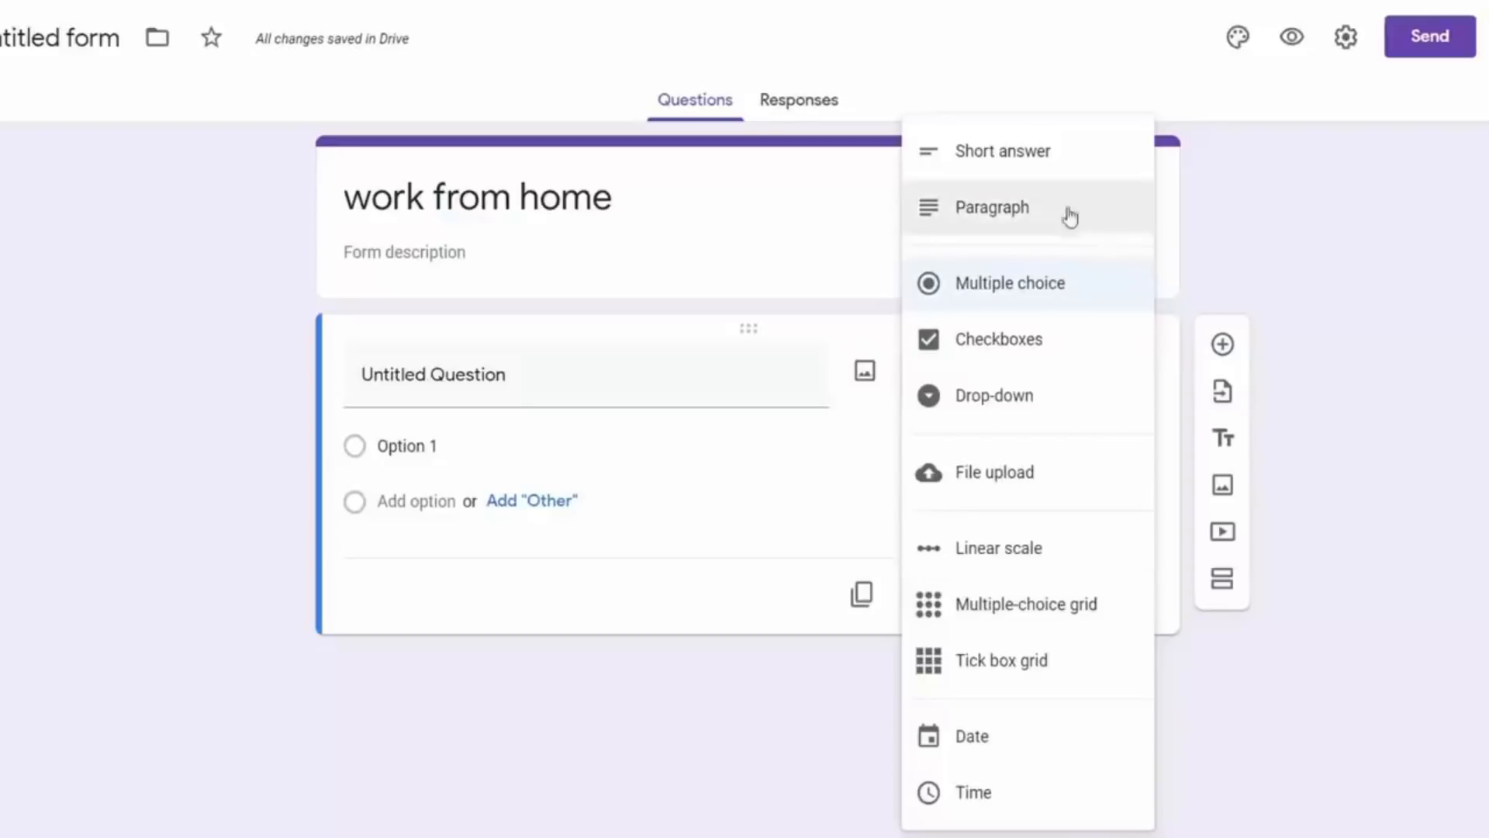
pyautogui.click(1055, 179)
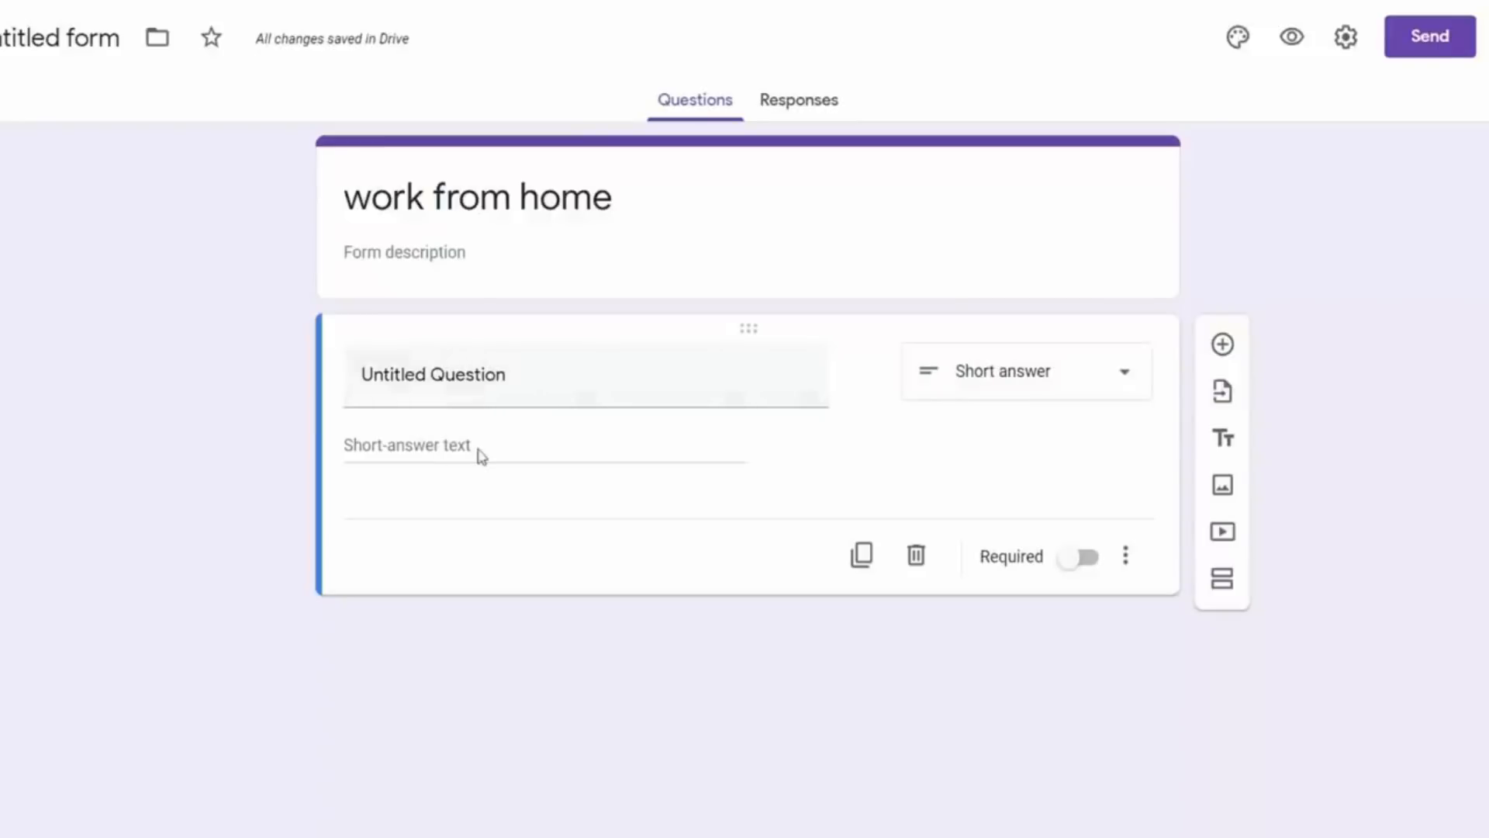
# Title the short-answer question "Name" and make it required.
pyautogui.click(496, 376)
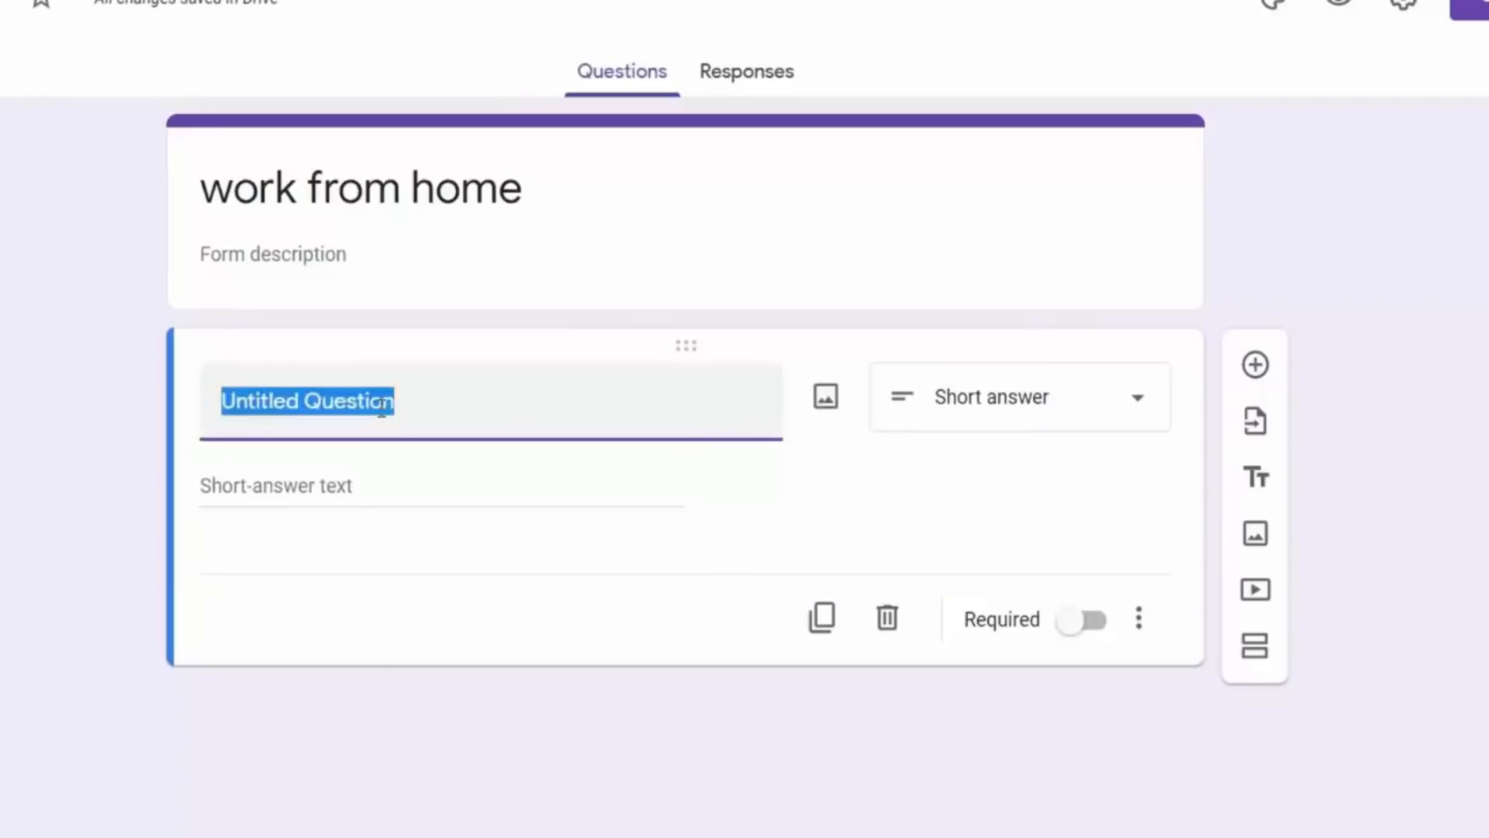
pyautogui.write('Name')
pyautogui.click(138, 436)
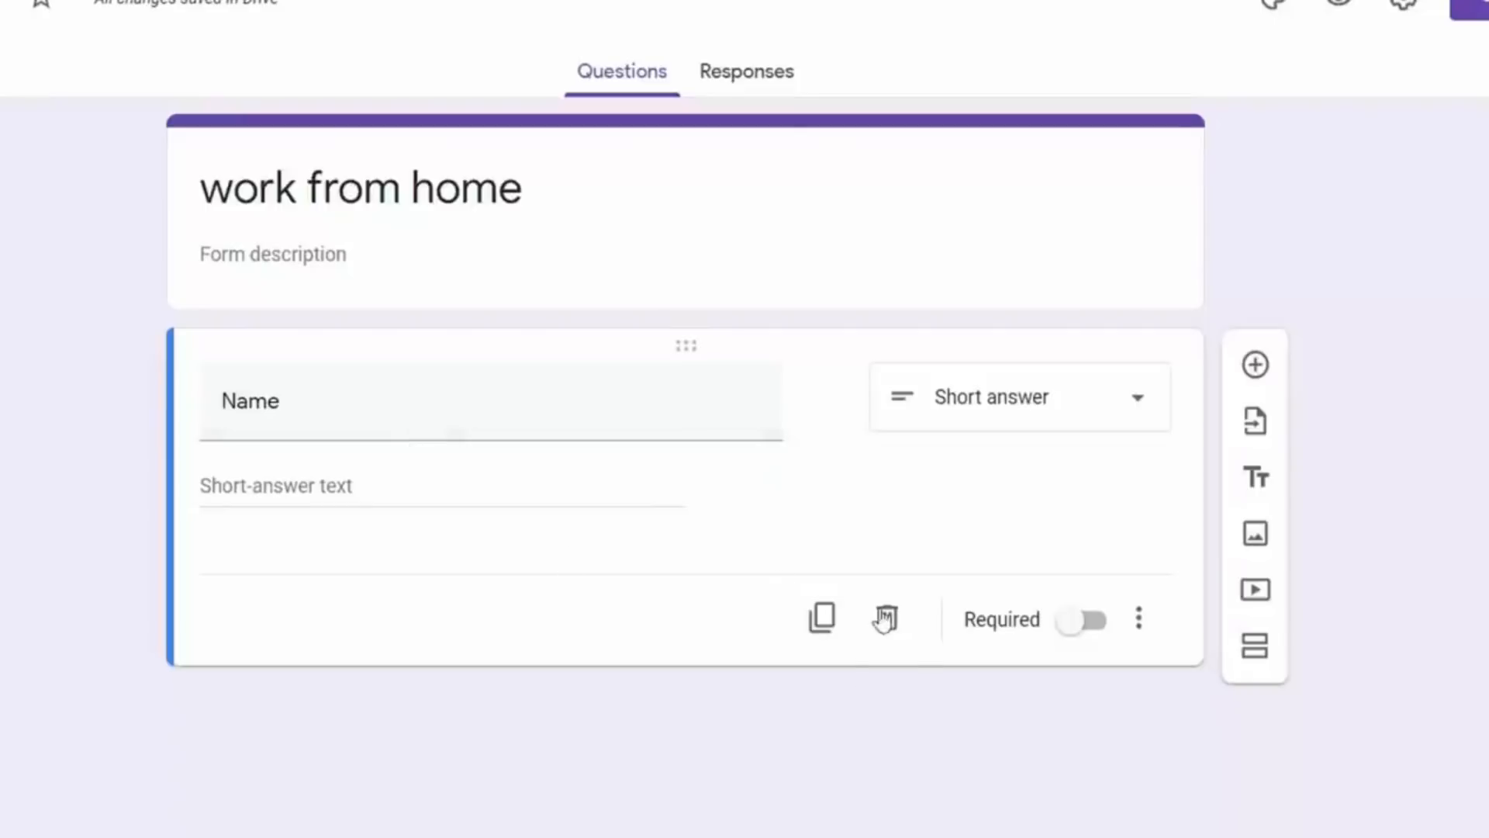
pyautogui.click(1086, 624)
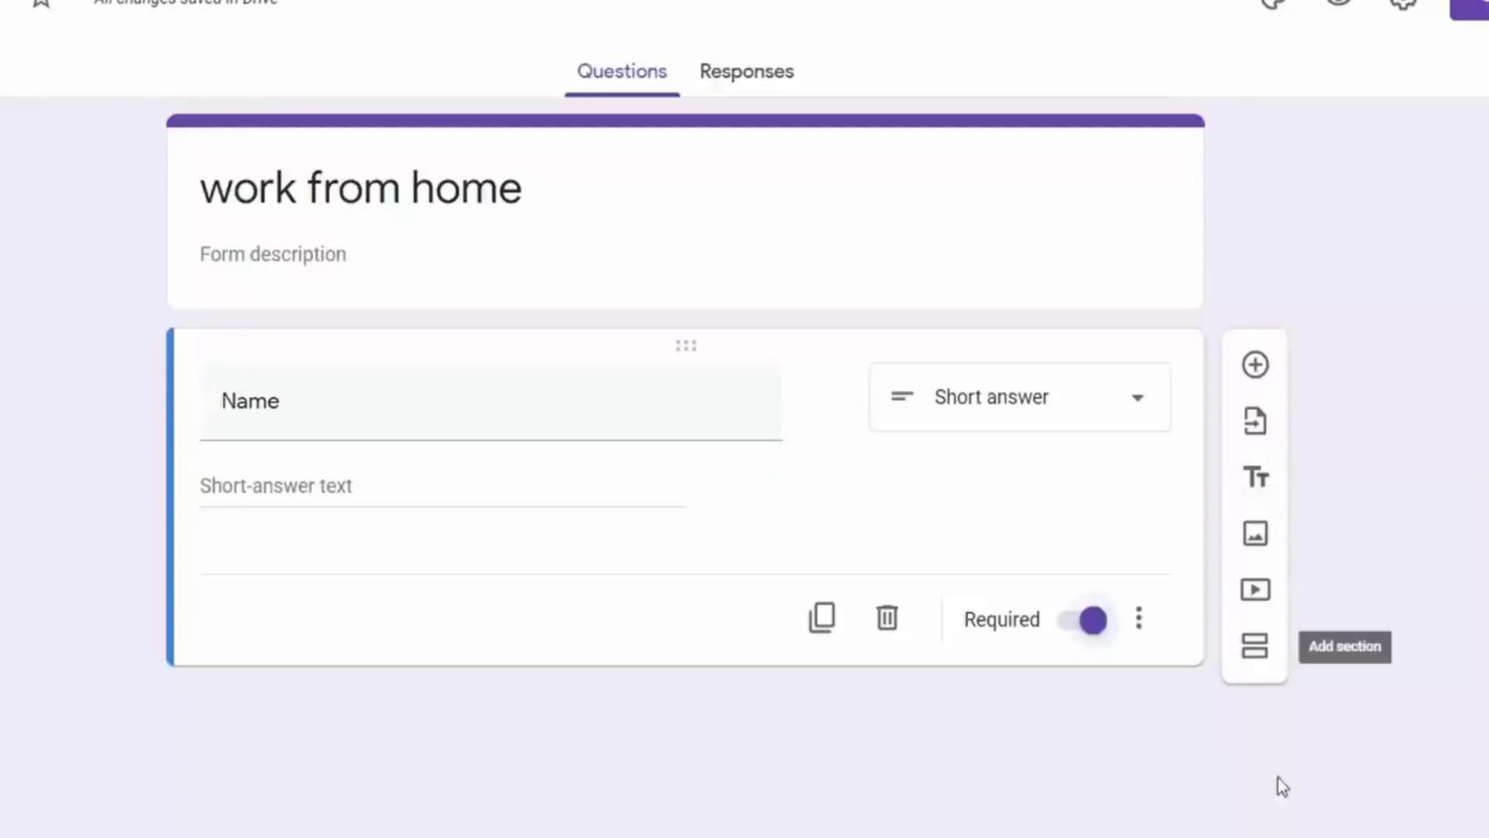
# Add a blank question below the Name question, and duplicate the Name question.
pyautogui.click(1257, 366)
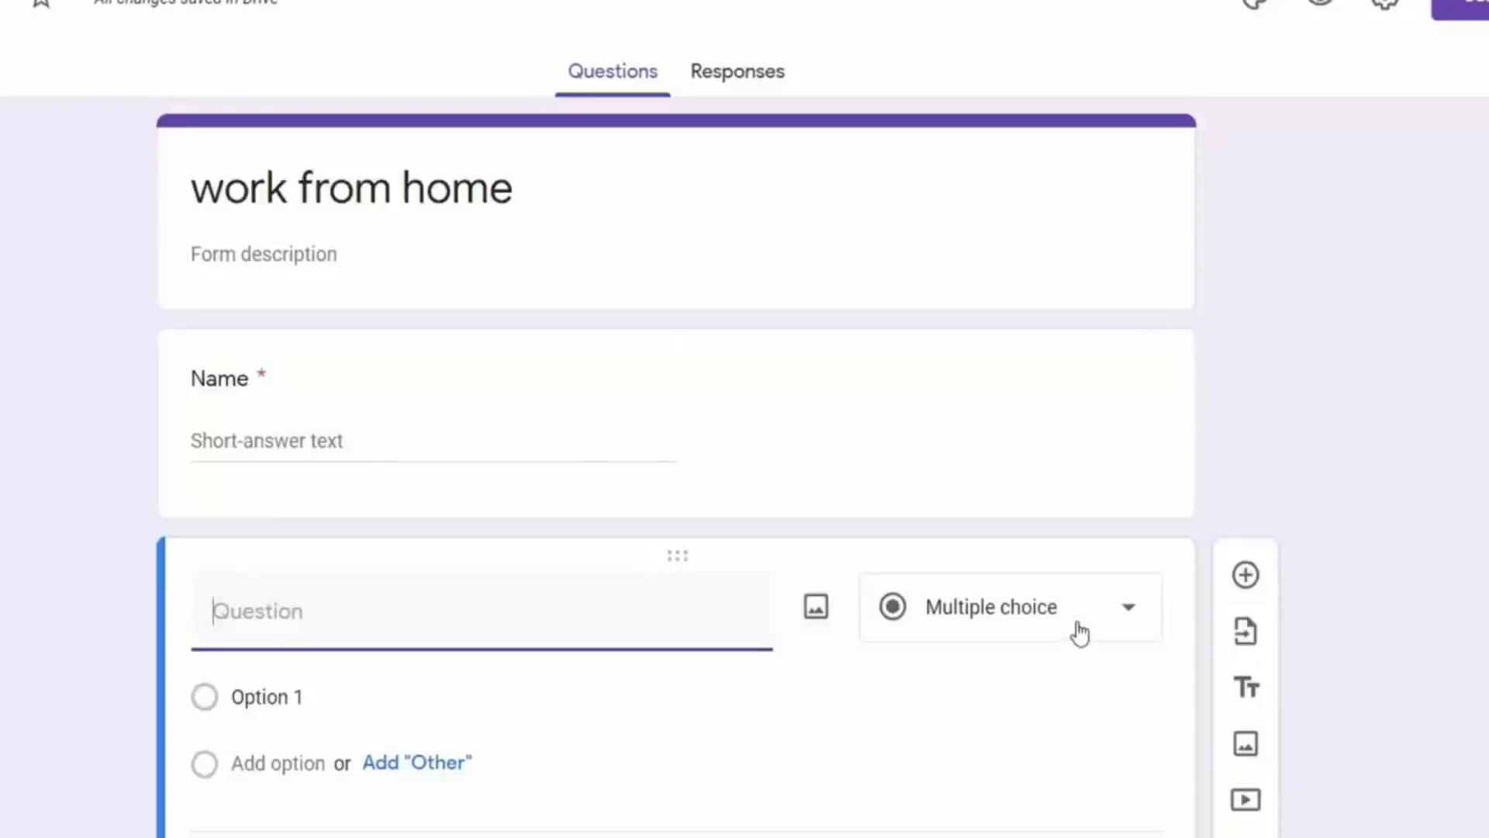
pyautogui.click(729, 474)
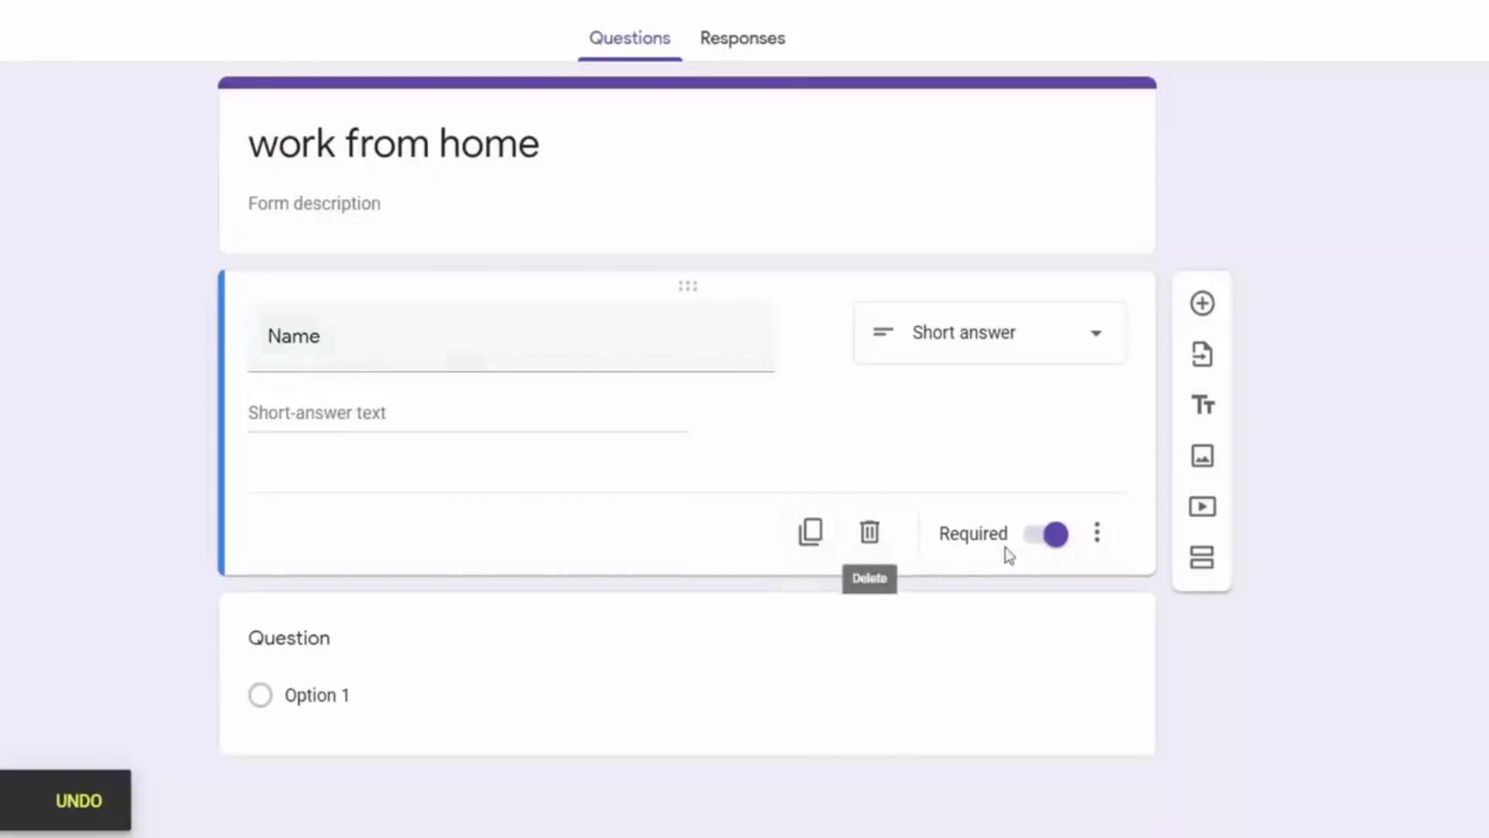
pyautogui.click(811, 543)
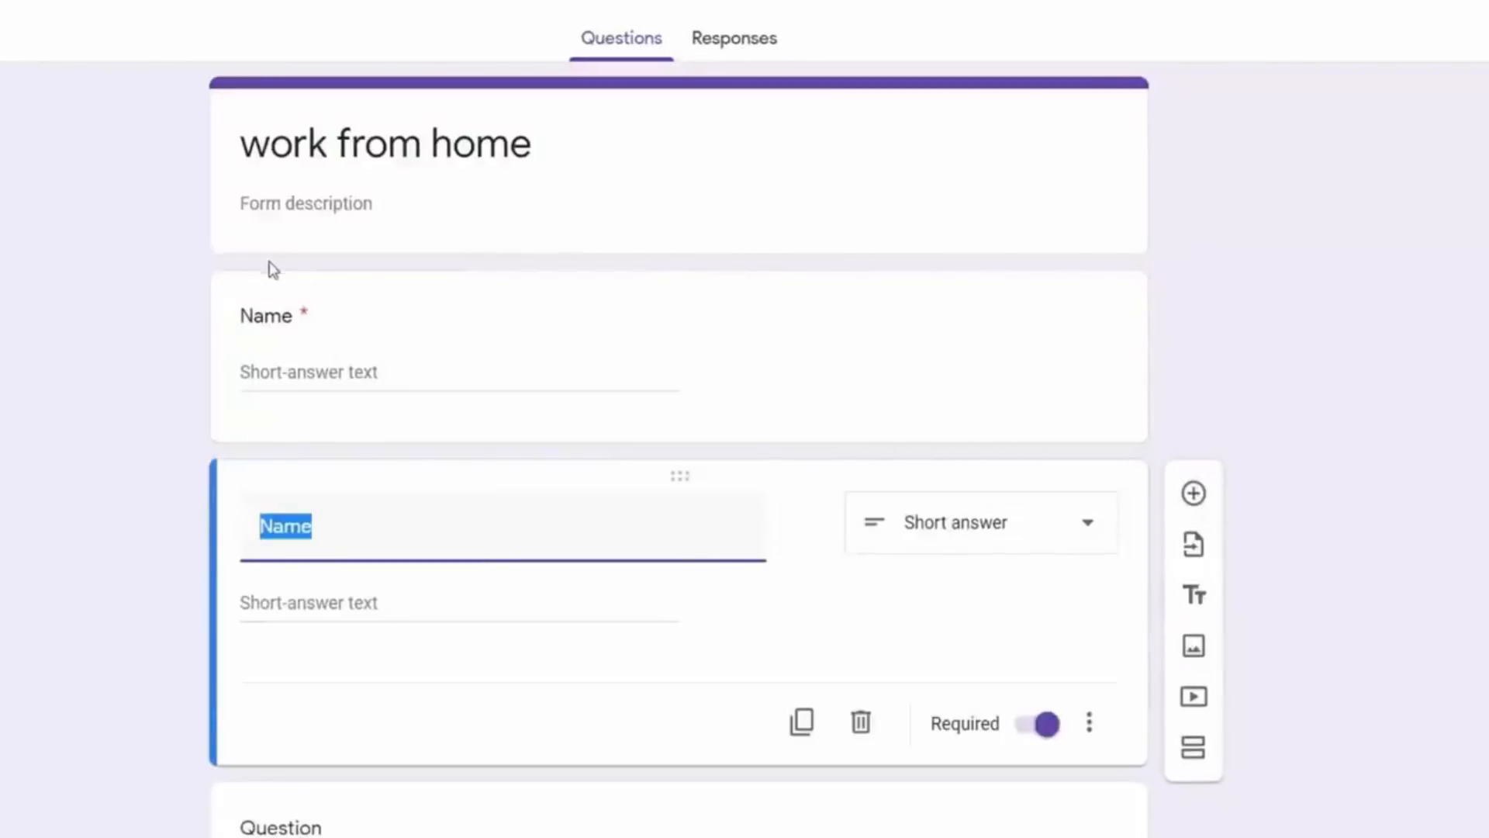
# Delete the blank multiple-choice question at the end of the form.
pyautogui.scroll(-2, 452, 505)
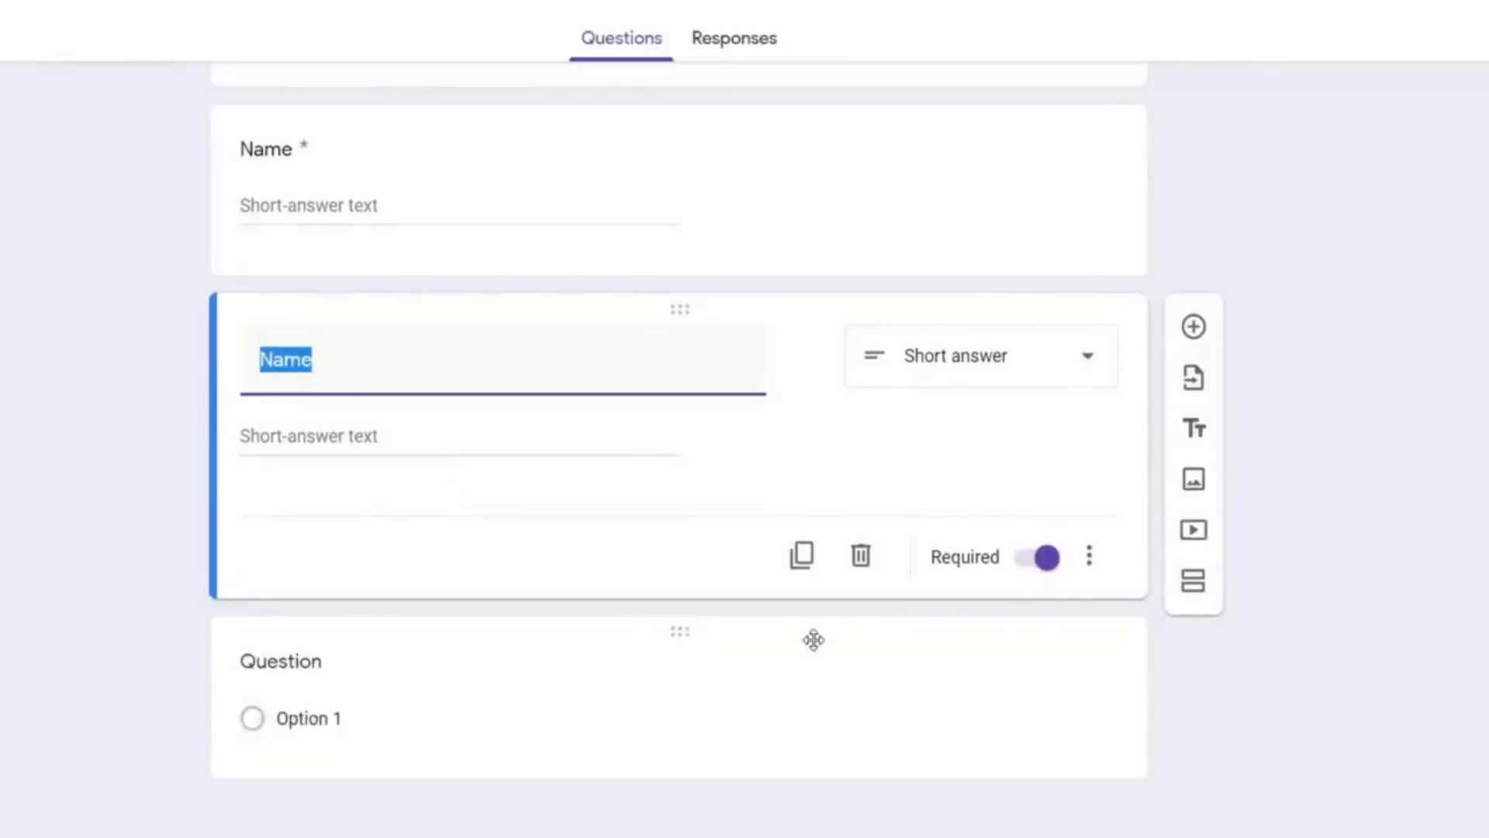
pyautogui.click(813, 640)
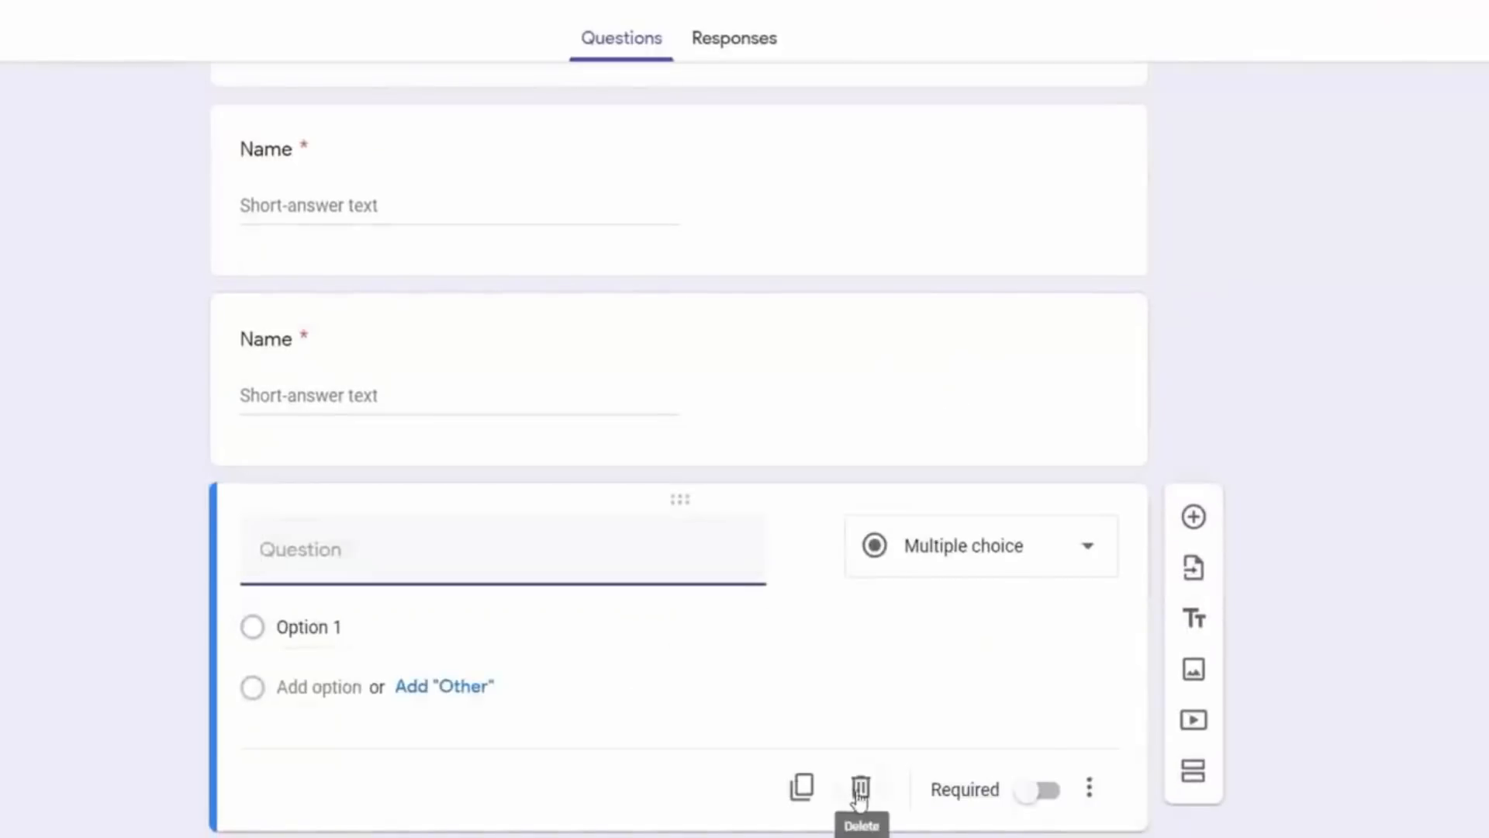
pyautogui.click(859, 790)
# Retitle the duplicated Name question as "Father's Name".
pyautogui.doubleClick(383, 541)
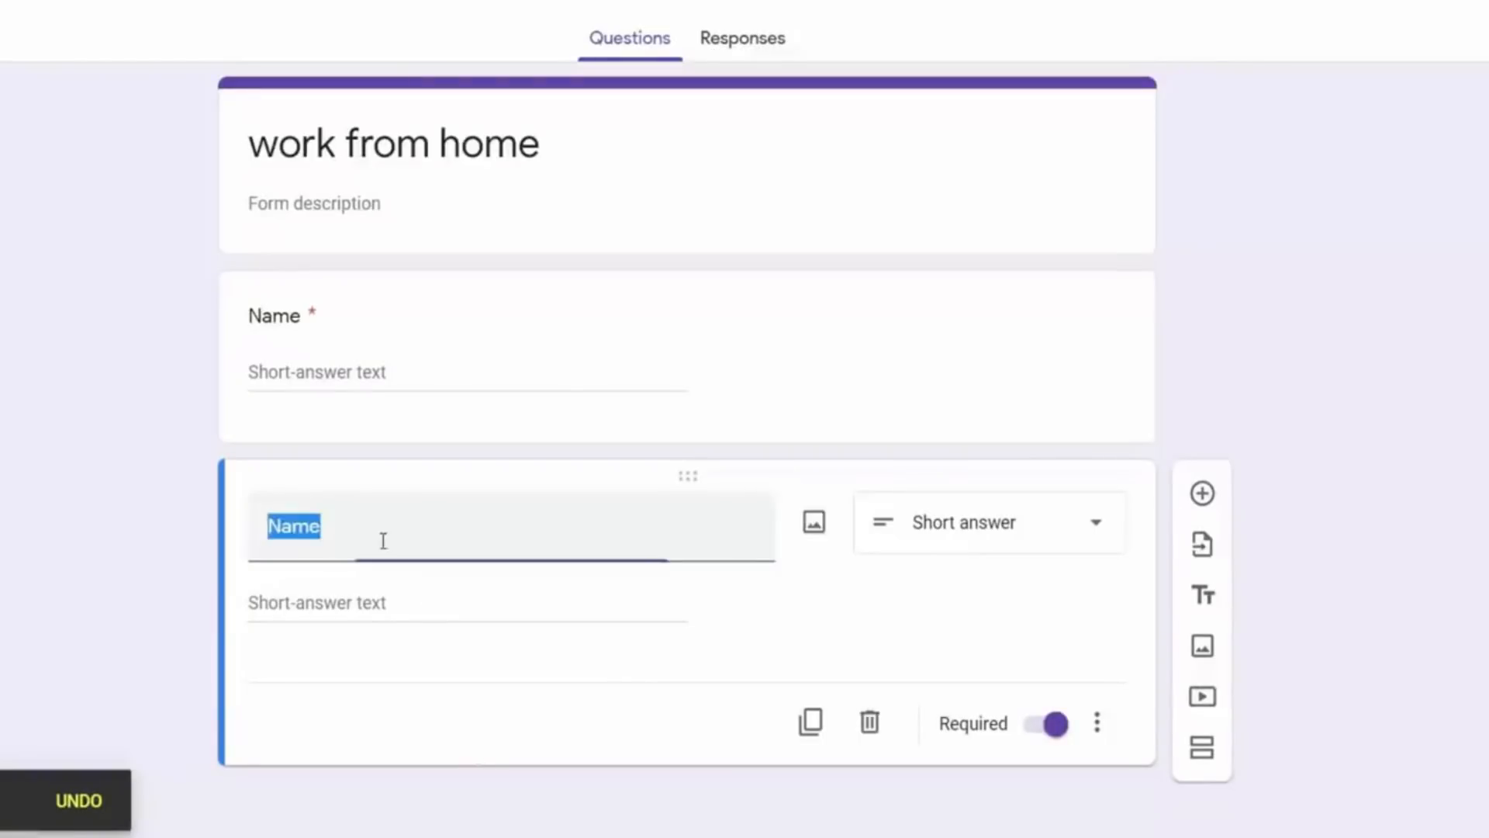
pyautogui.write("Father's Name")
pyautogui.click(202, 678)
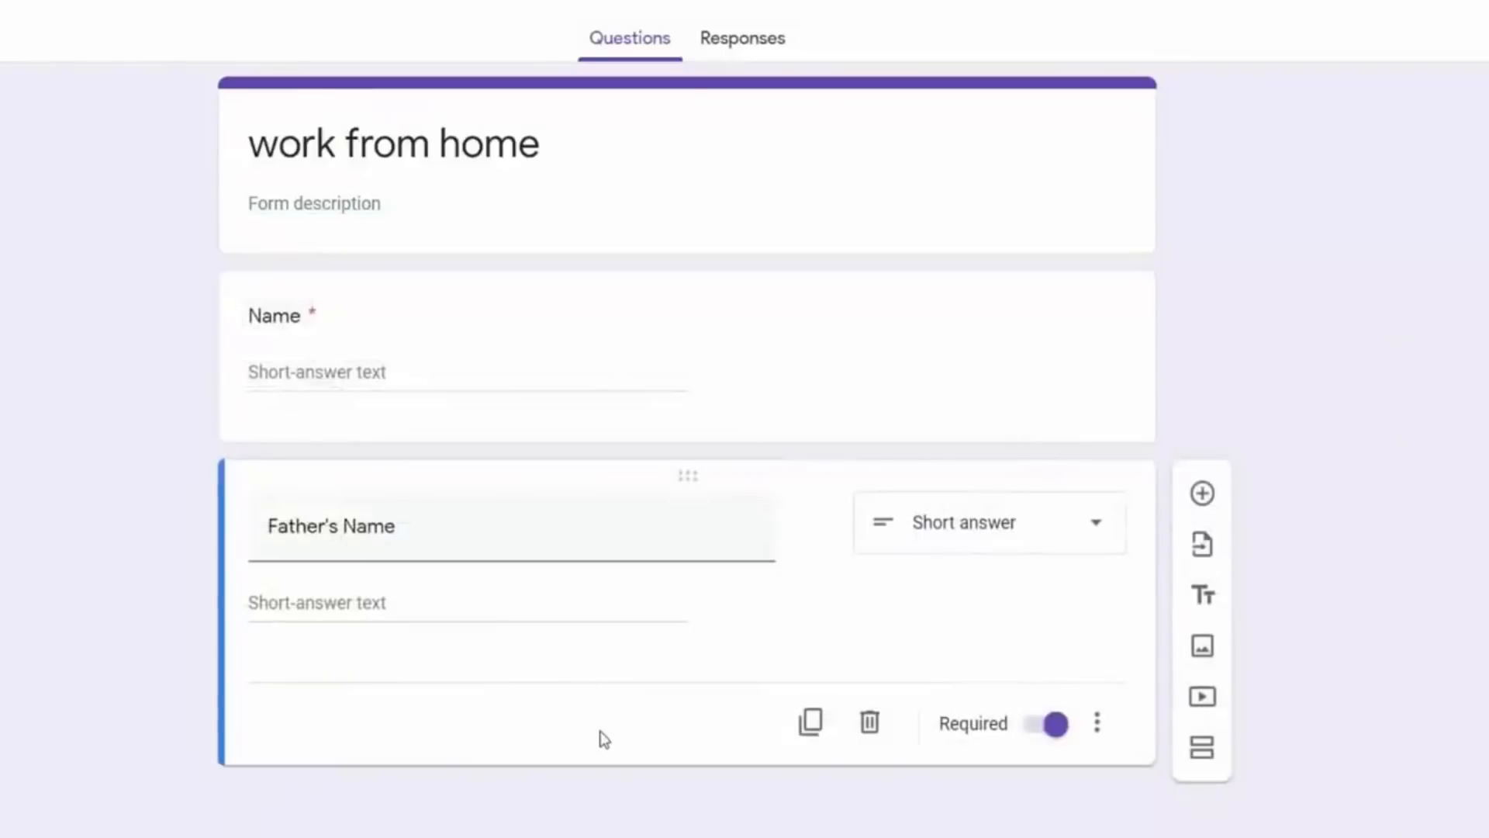
# Duplicate the Father's Name question, title the copy "Address" and use Paragraph as its answer type.
pyautogui.click(810, 723)
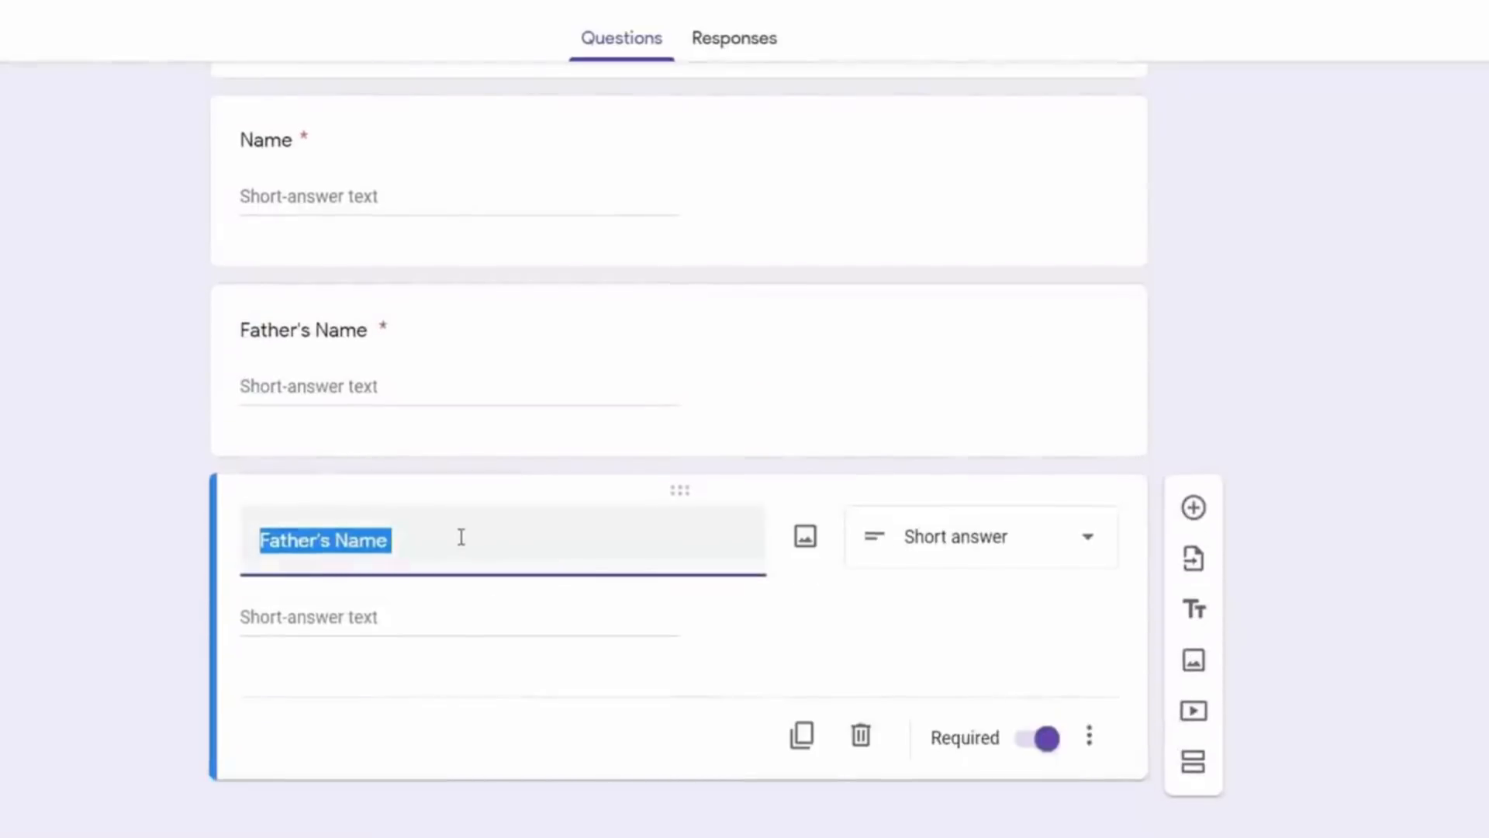
pyautogui.write('Add')
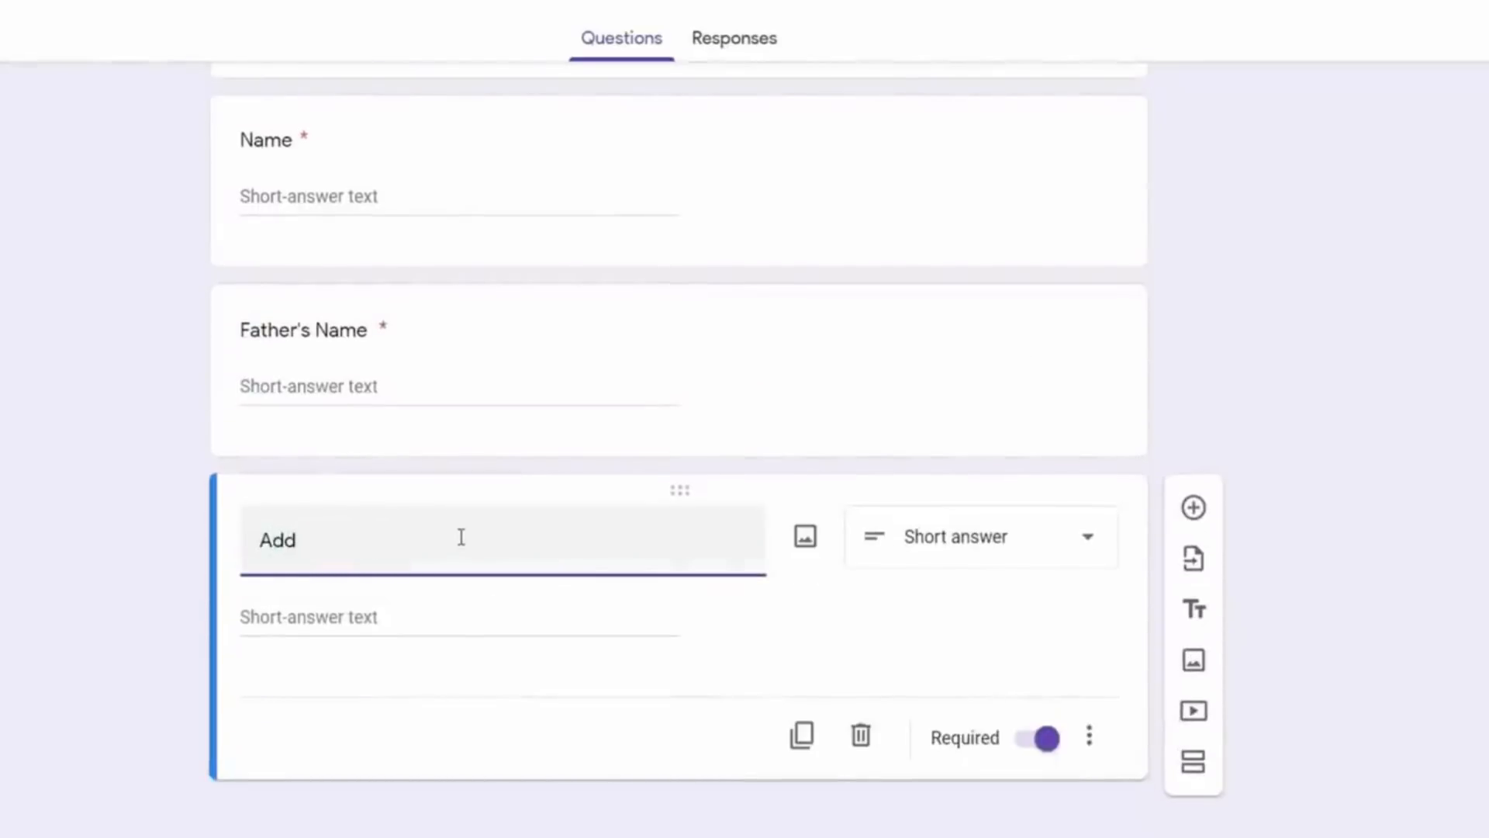
pyautogui.write('ress')
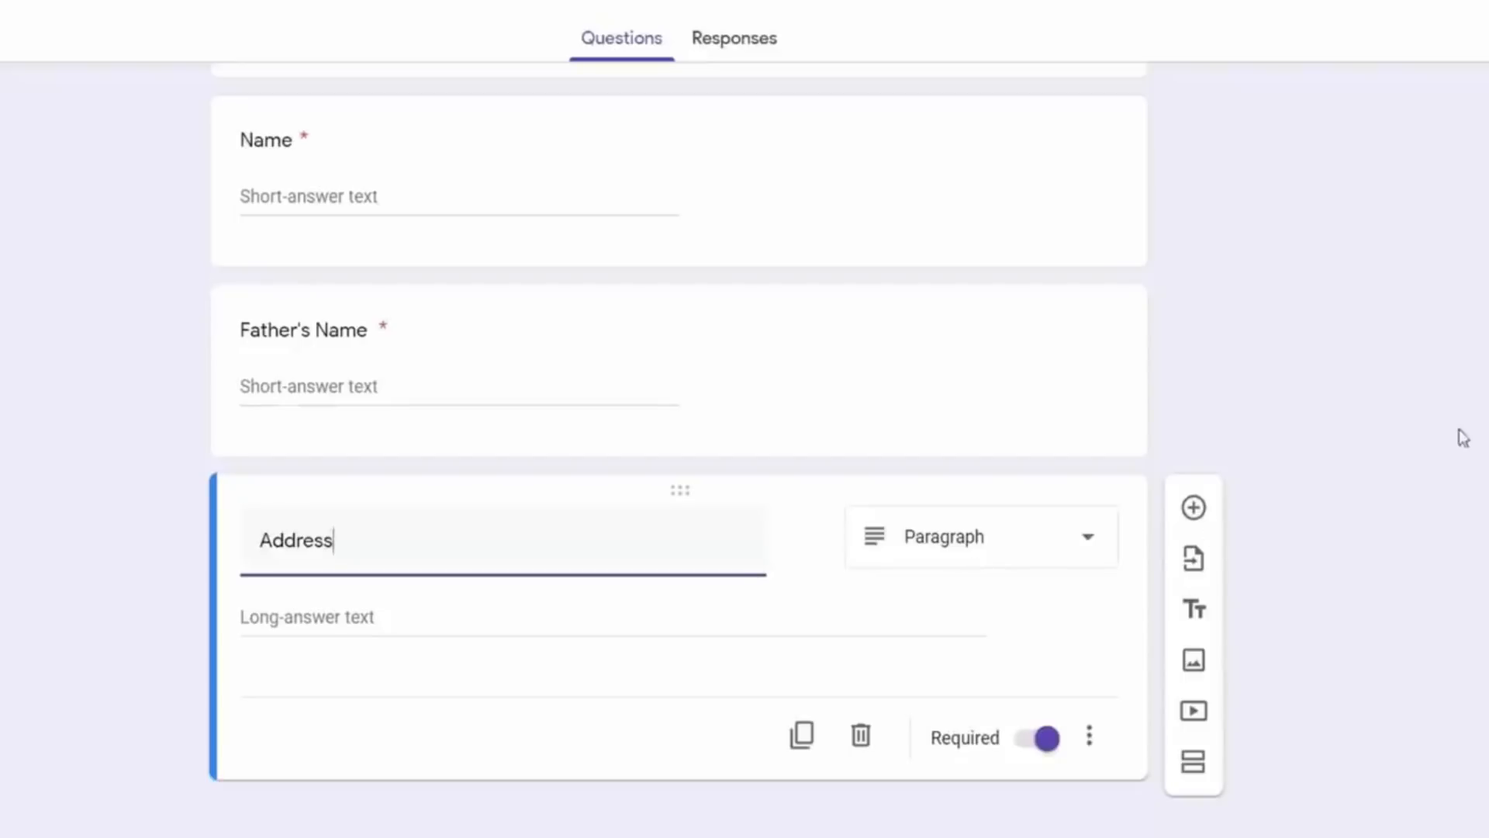
pyautogui.click(1064, 538)
pyautogui.click(947, 156)
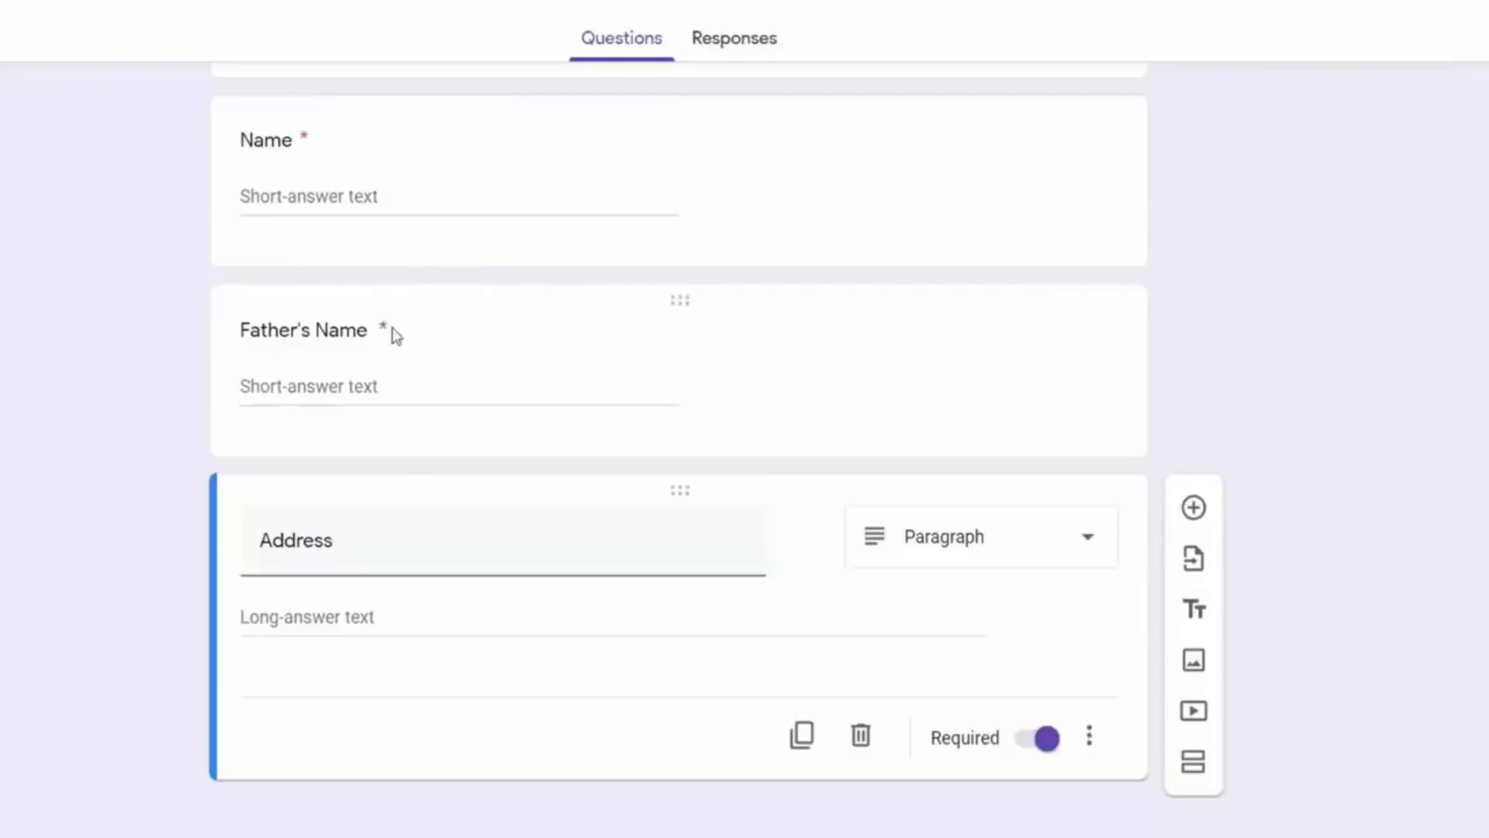
# Make the Father's Name question optional, compare it with the Name and Address questions, and make it required again.
pyautogui.click(864, 373)
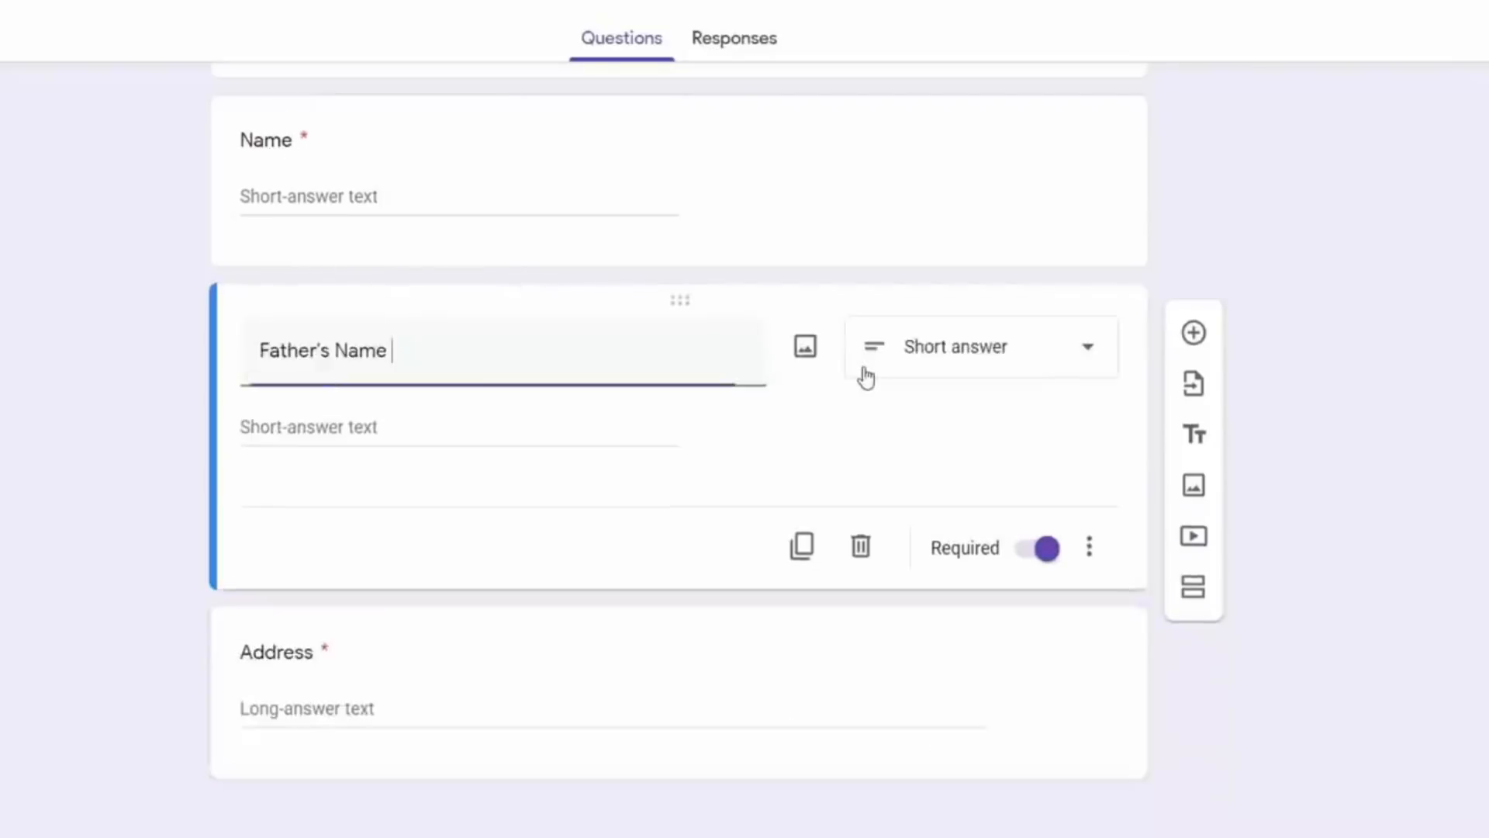
pyautogui.click(1041, 558)
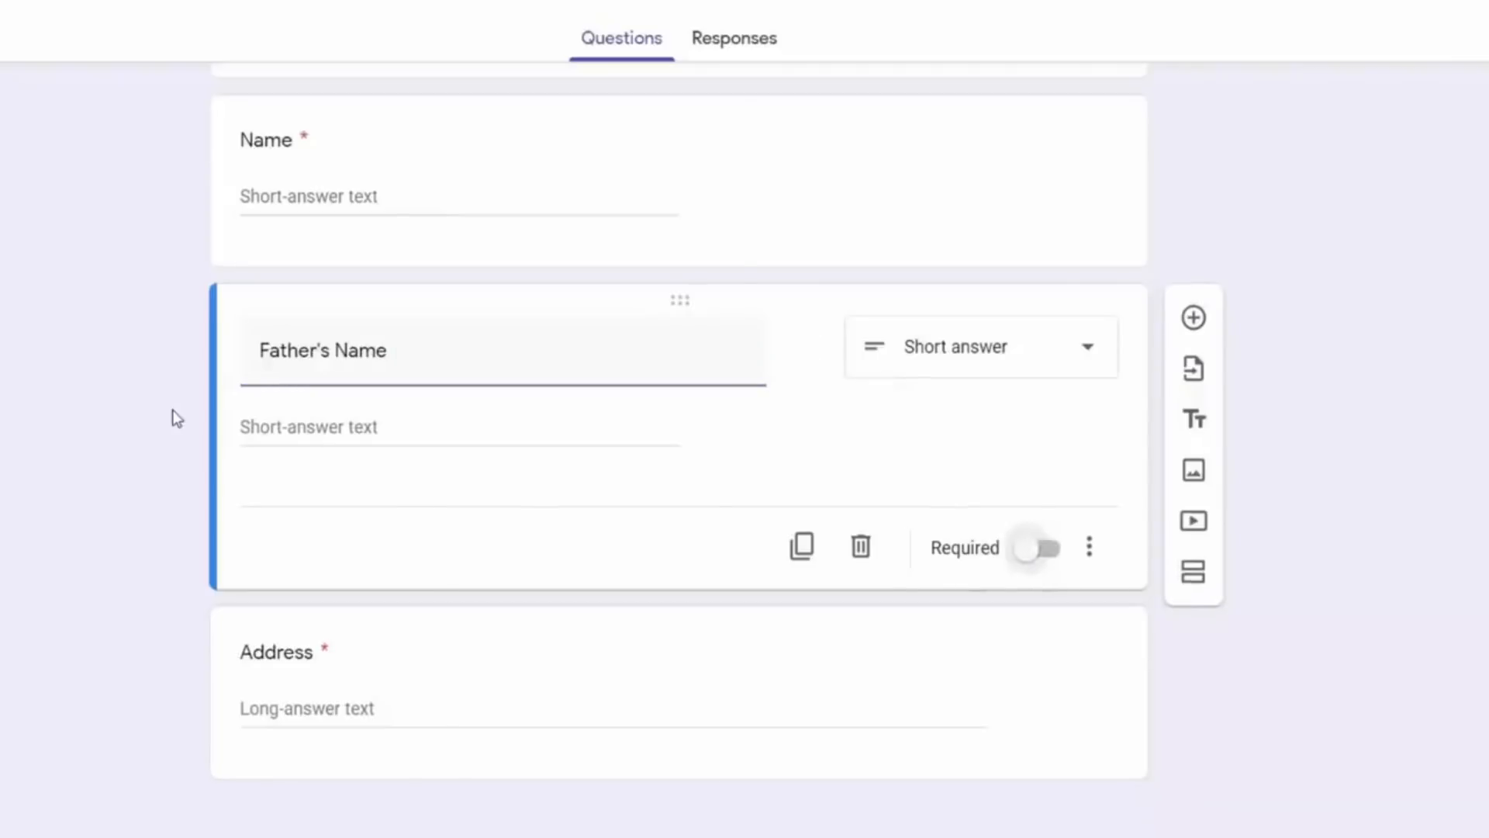
pyautogui.click(835, 210)
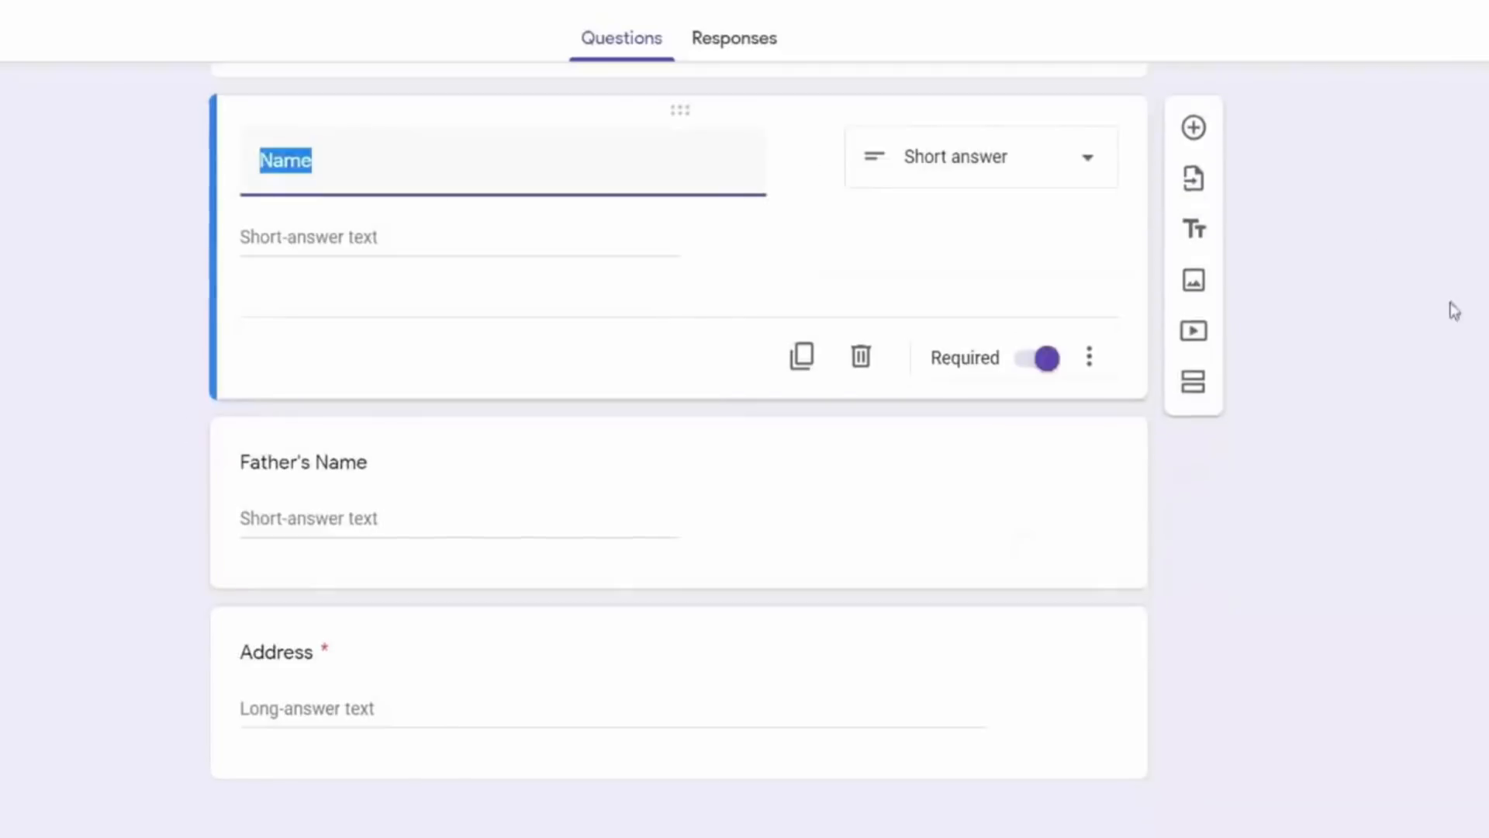
pyautogui.click(1133, 678)
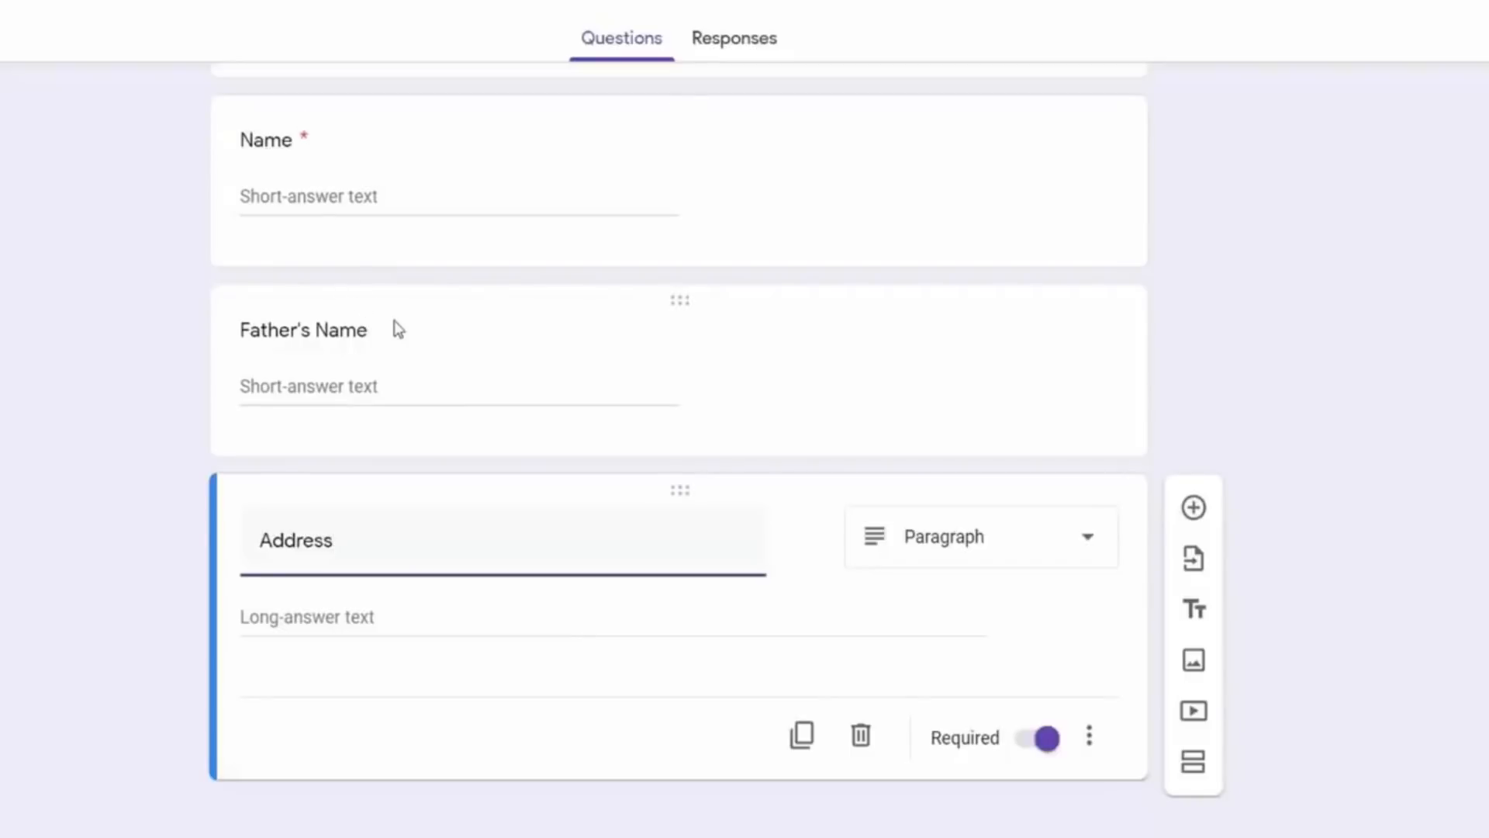
pyautogui.click(511, 342)
pyautogui.click(1051, 552)
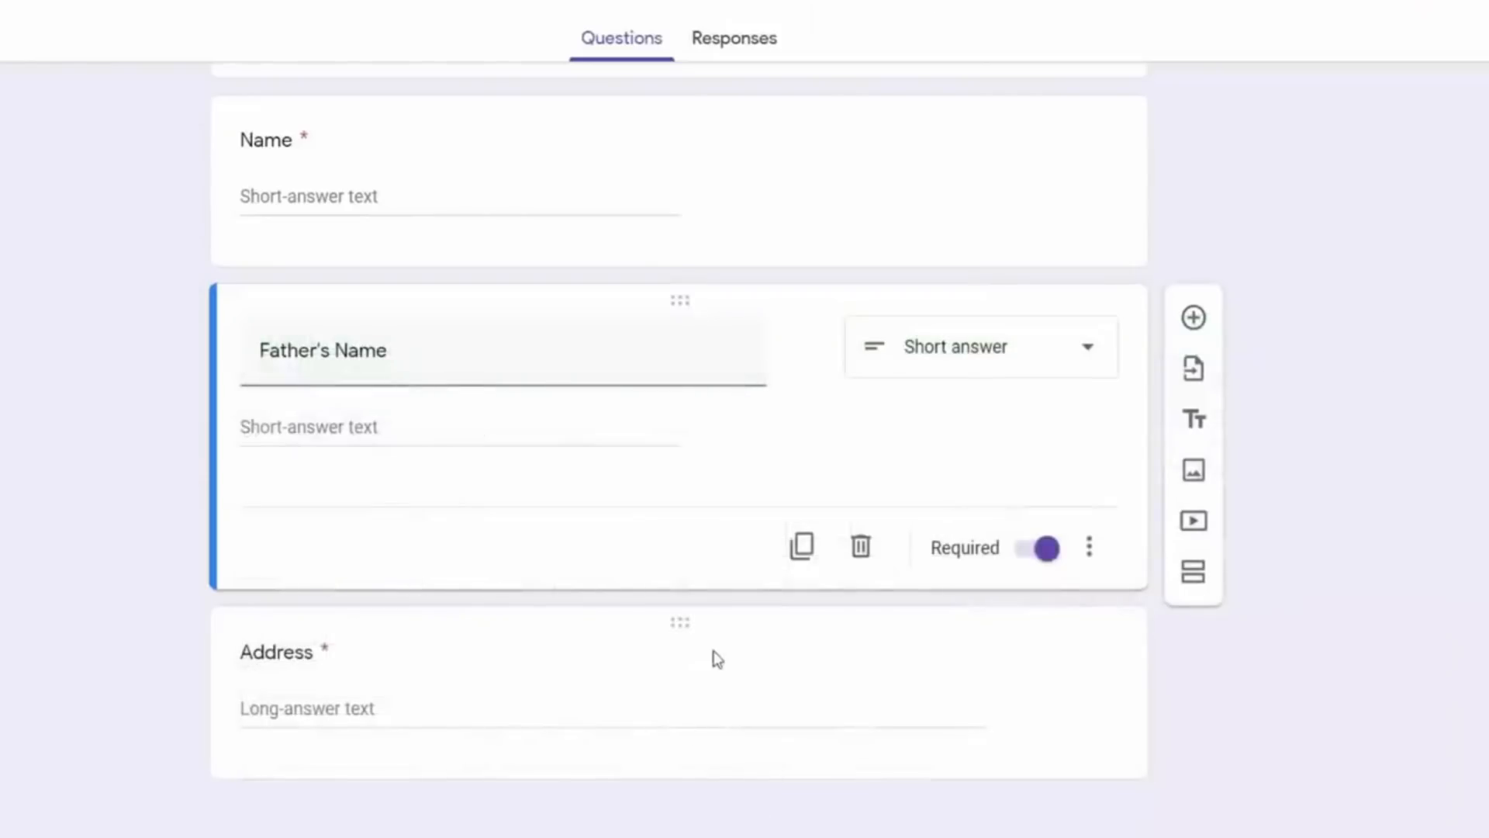
# Duplicate the Address question and title the copy "State" as a short-answer question.
pyautogui.click(727, 659)
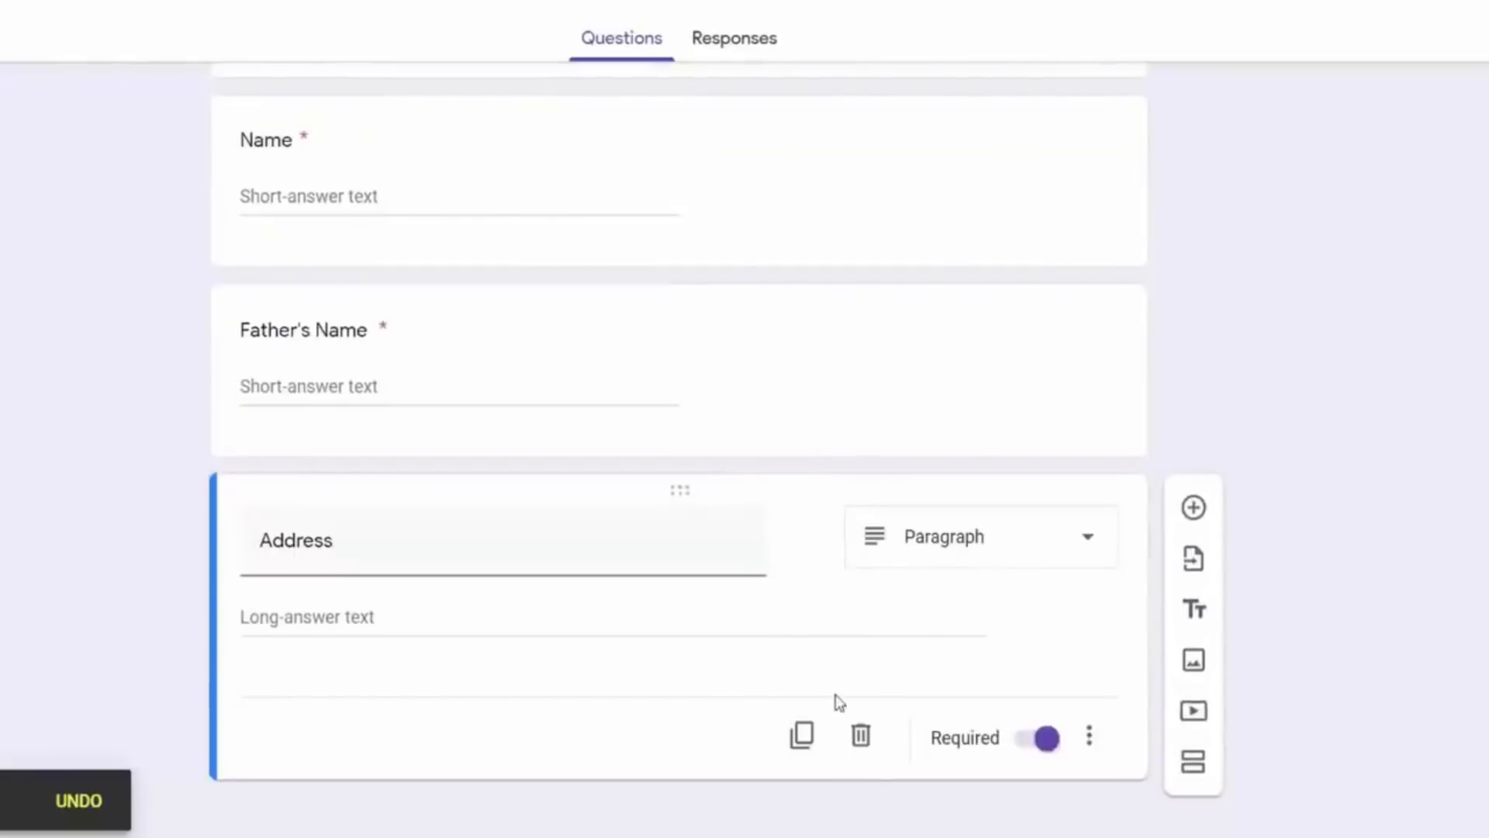
pyautogui.click(797, 745)
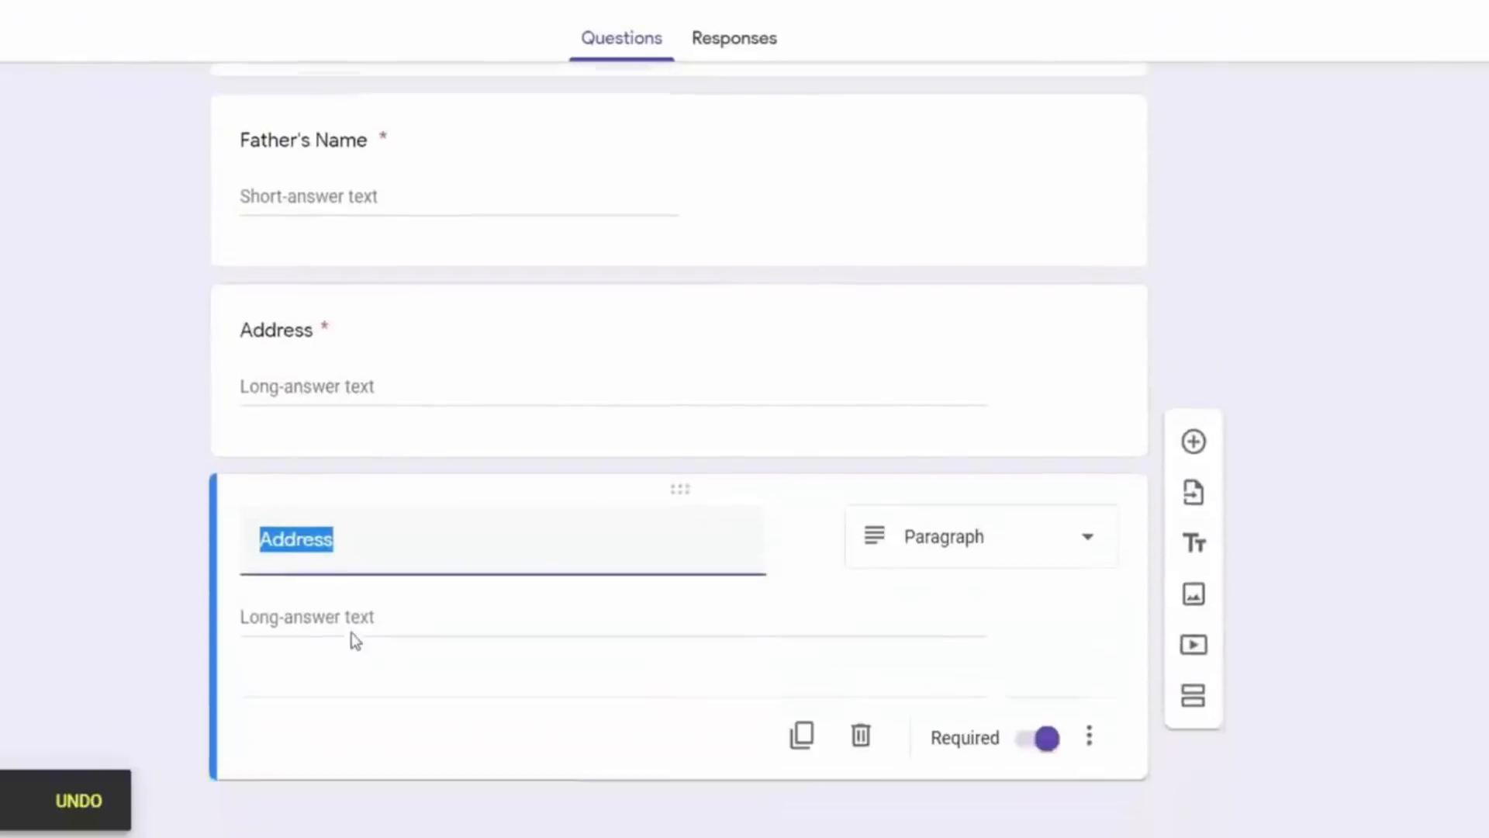
pyautogui.write('State')
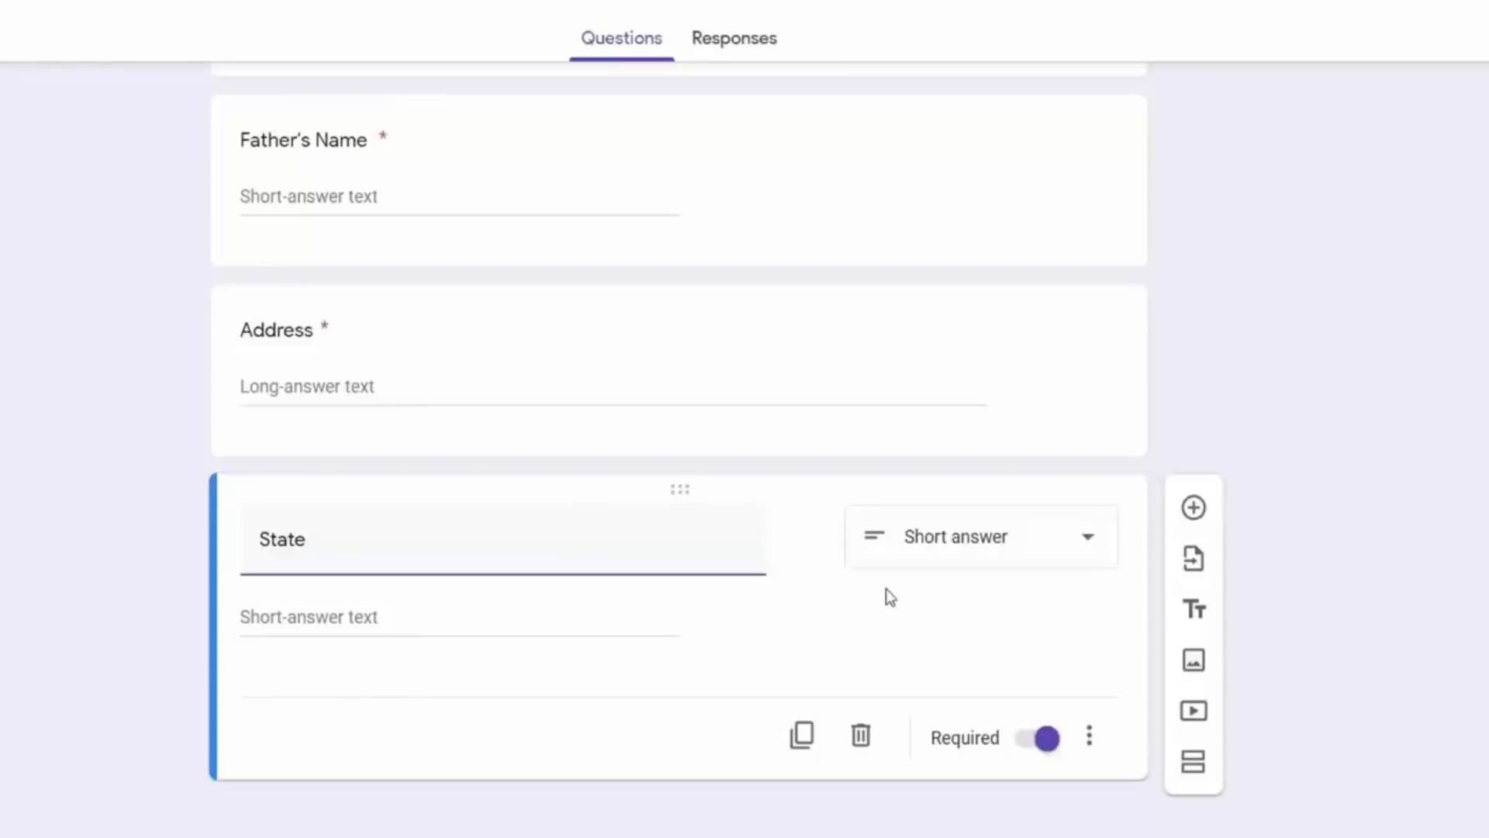
# Change the State question to a drop-down and enter the options Uttar Predesh, Uttarakhand and Punjab.
pyautogui.click(1084, 555)
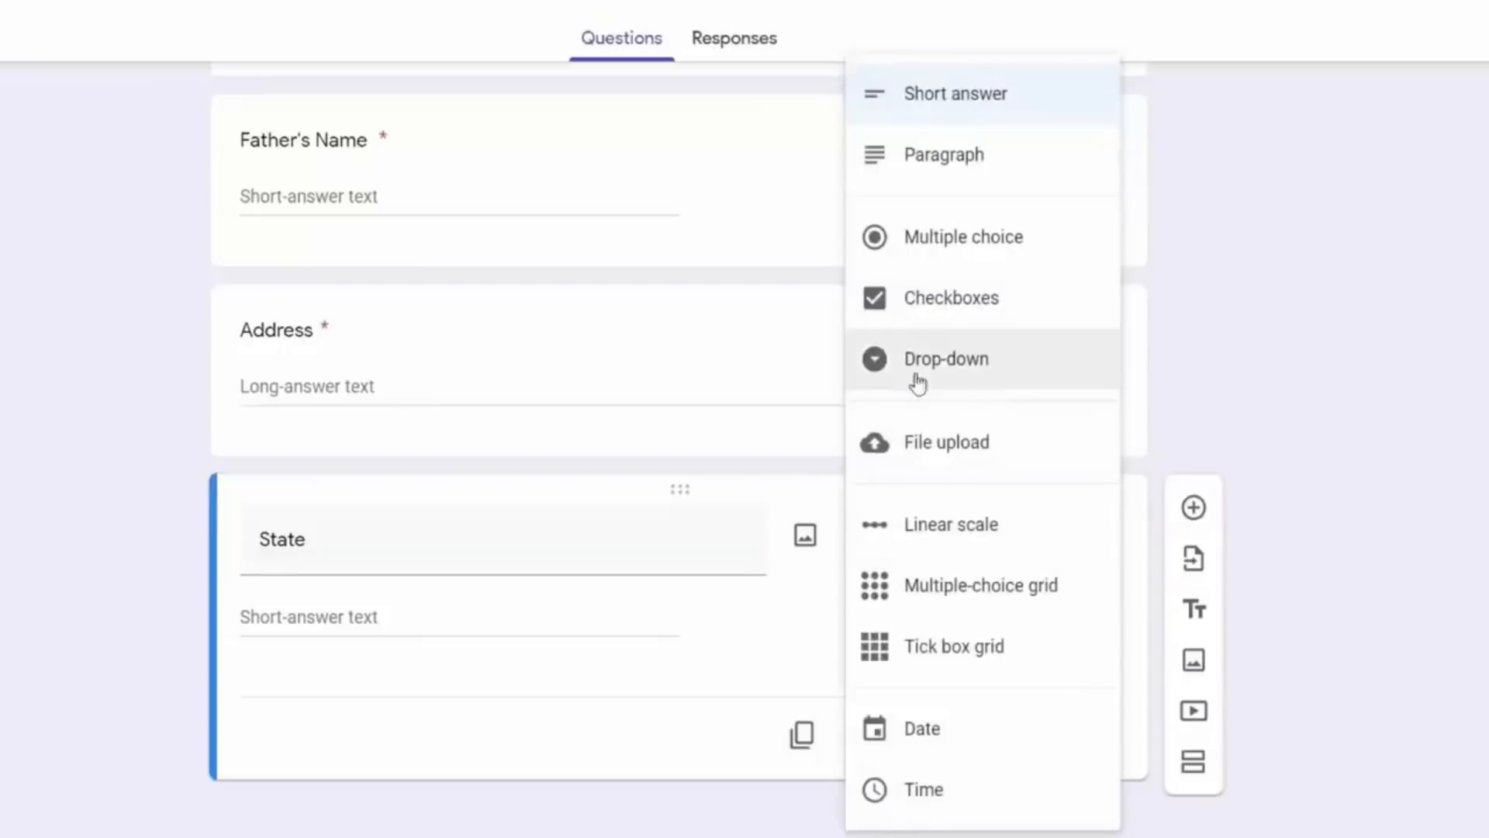
pyautogui.click(941, 369)
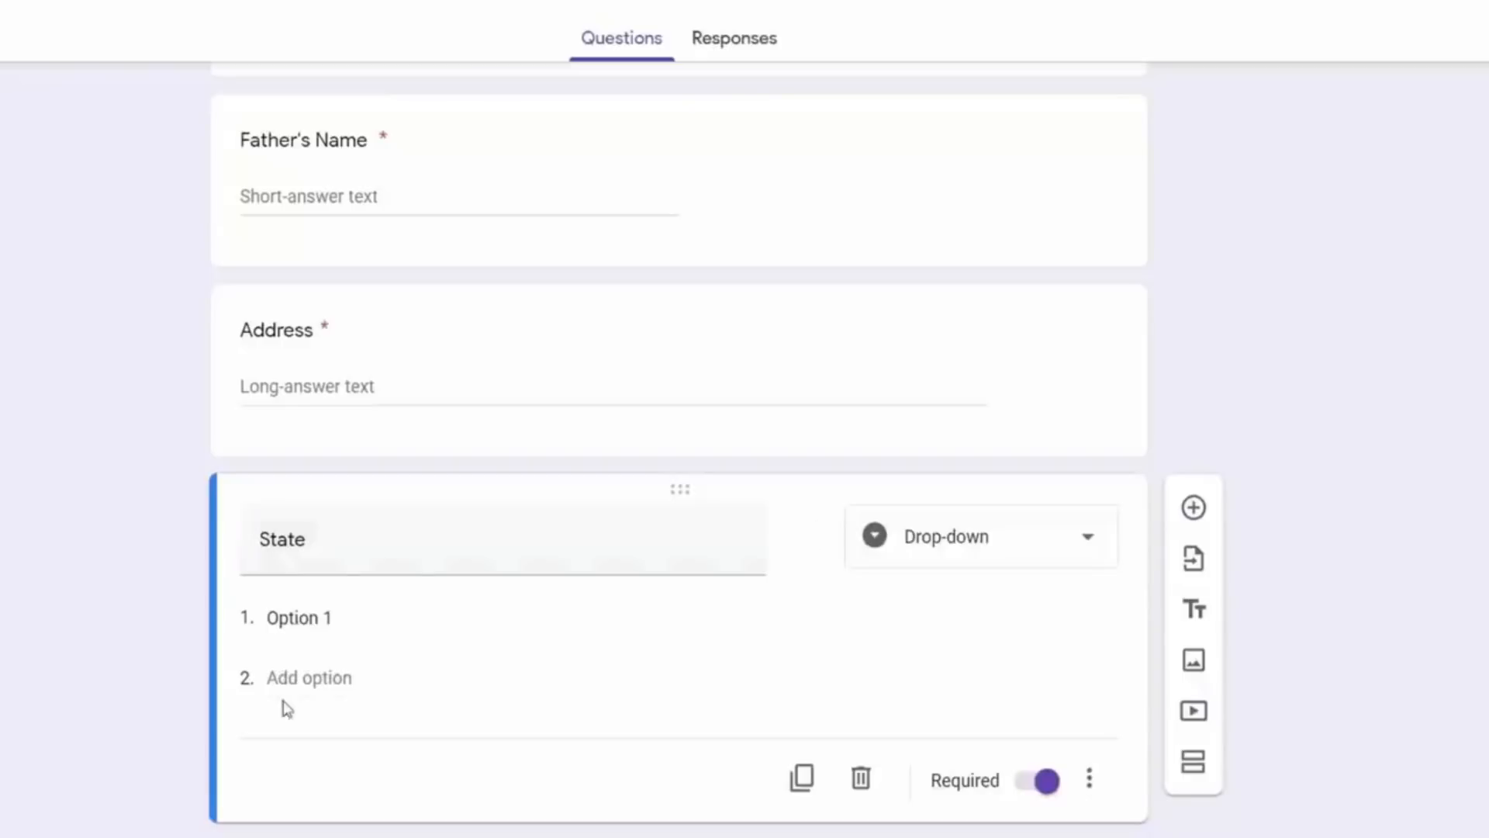
pyautogui.click(335, 617)
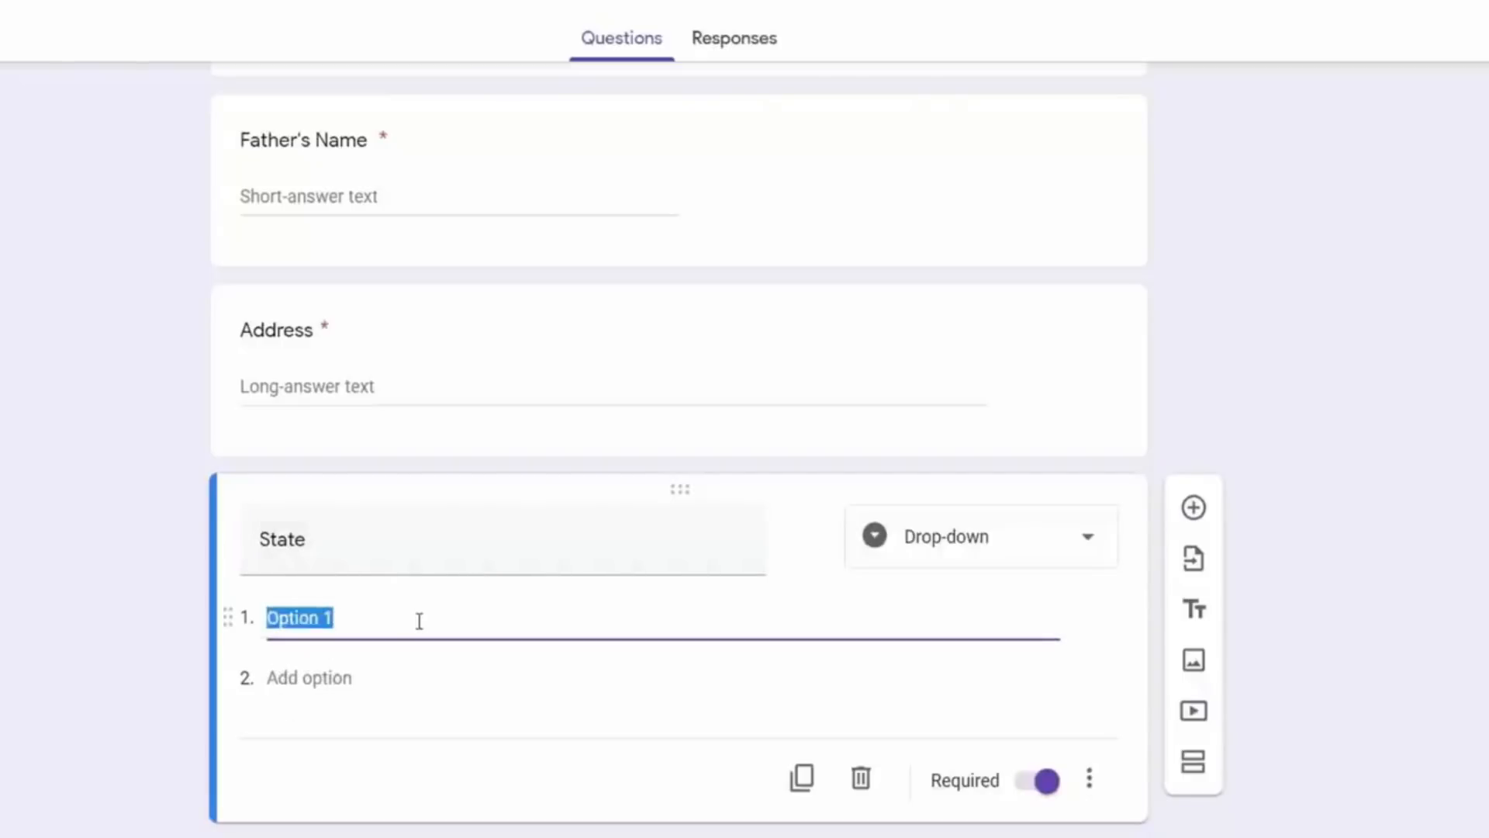
pyautogui.write('Uttar Predesh')
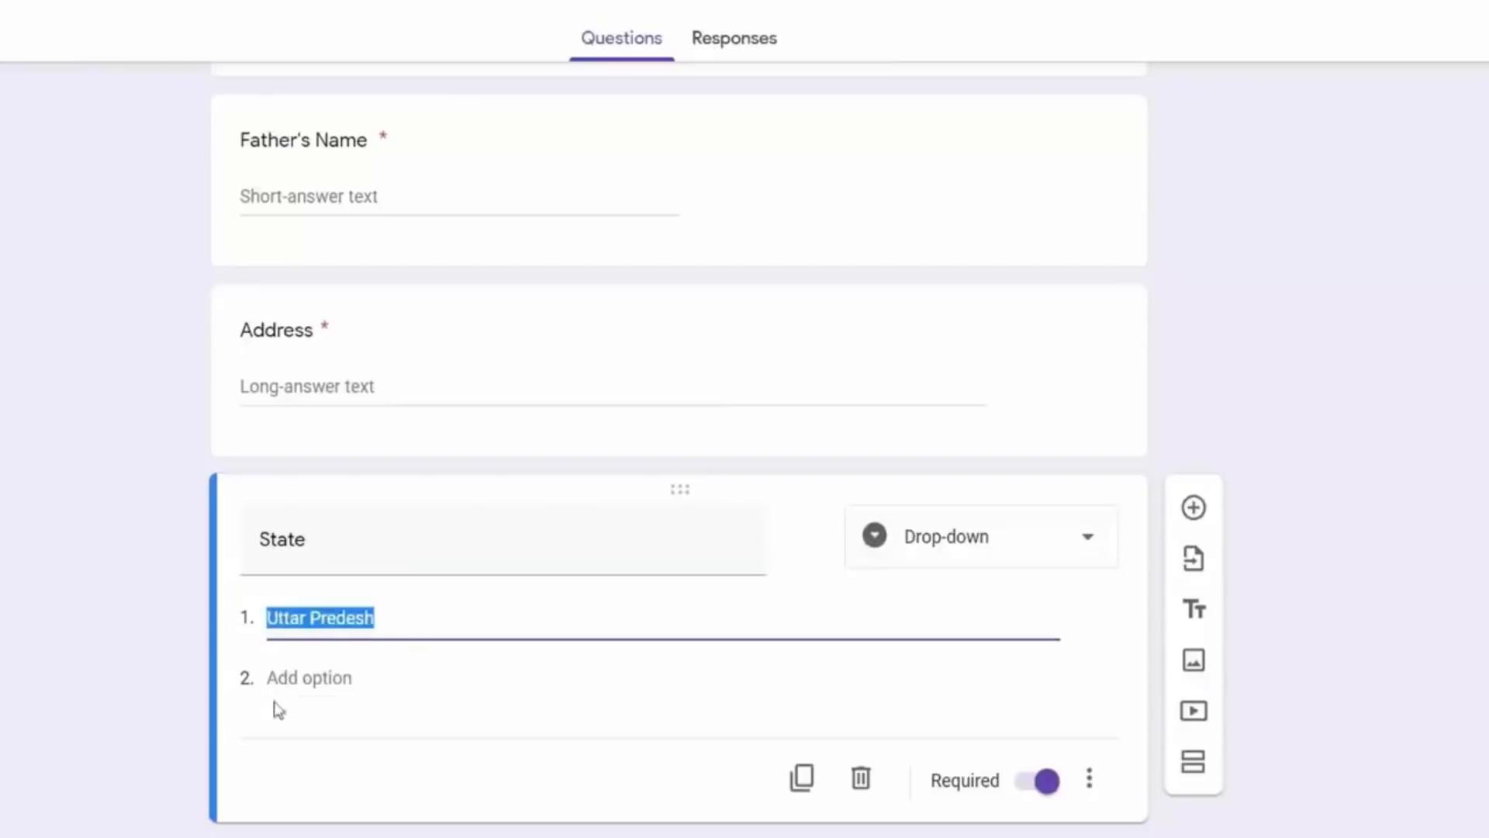
pyautogui.click(306, 678)
pyautogui.write('Uttarakhand')
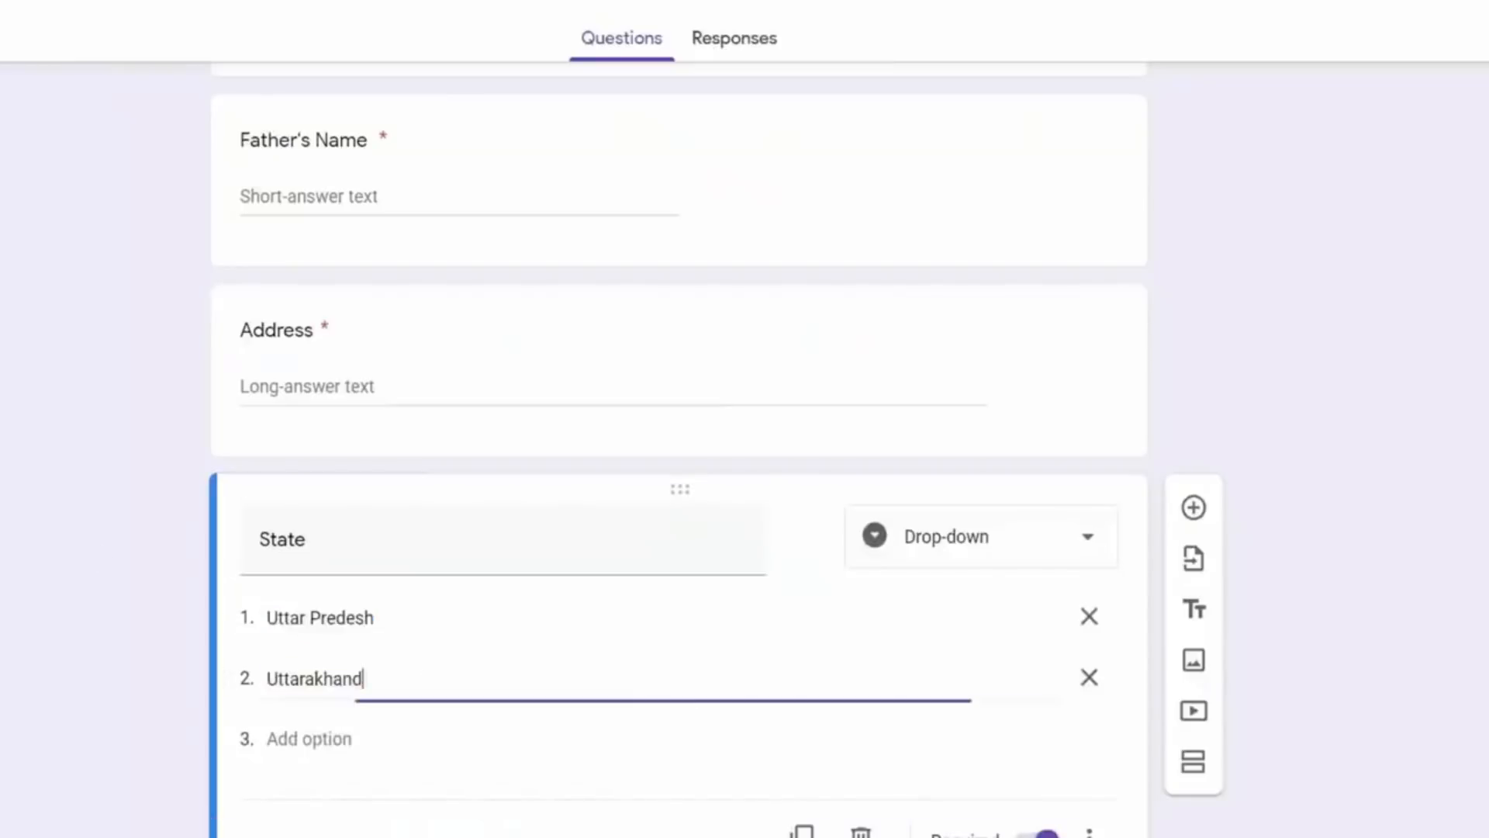
pyautogui.click(336, 747)
pyautogui.write('Punjab')
# Add Madhya Pradesh, Himachal Pradesh, Gujarat, Andhra Pradesh and Assam to the State question's drop-down options.
pyautogui.click(336, 635)
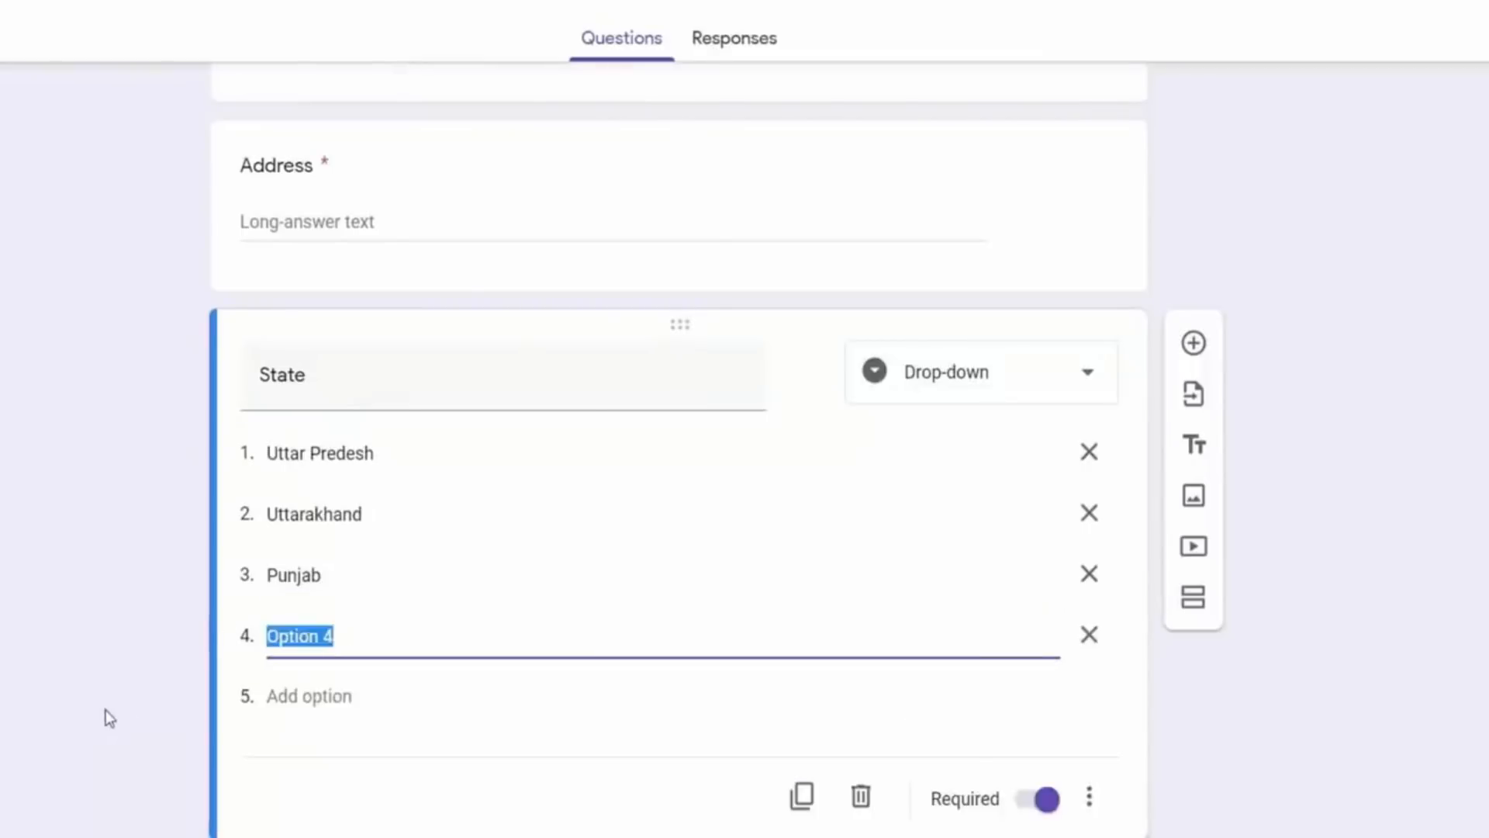
pyautogui.write('Madhya Pradesh')
pyautogui.click(350, 710)
pyautogui.write('Himachal Pradesh')
pyautogui.press('Return')
pyautogui.write('Gujarat')
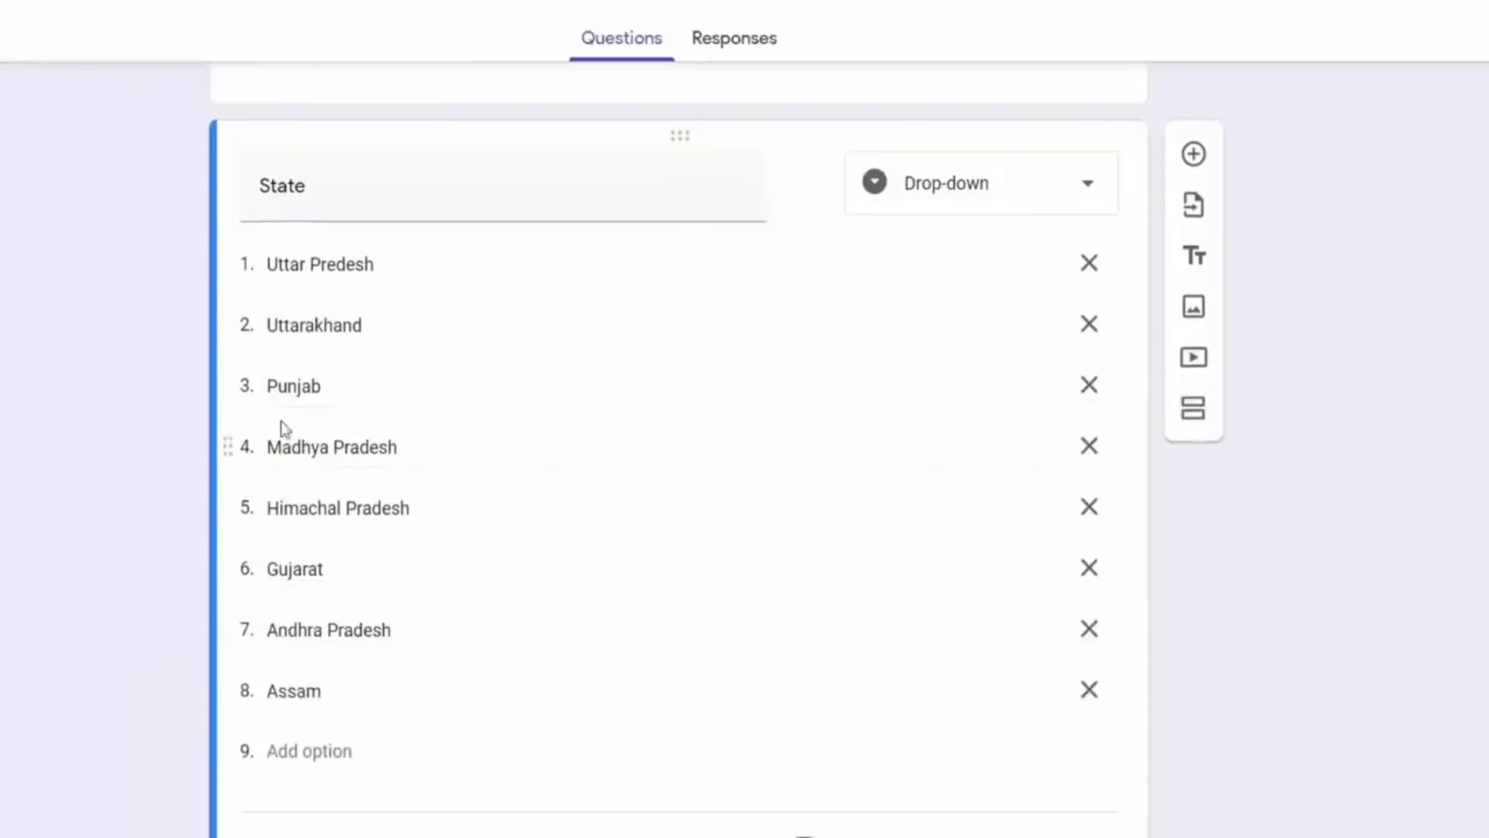
pyautogui.scroll(-1, 282, 428)
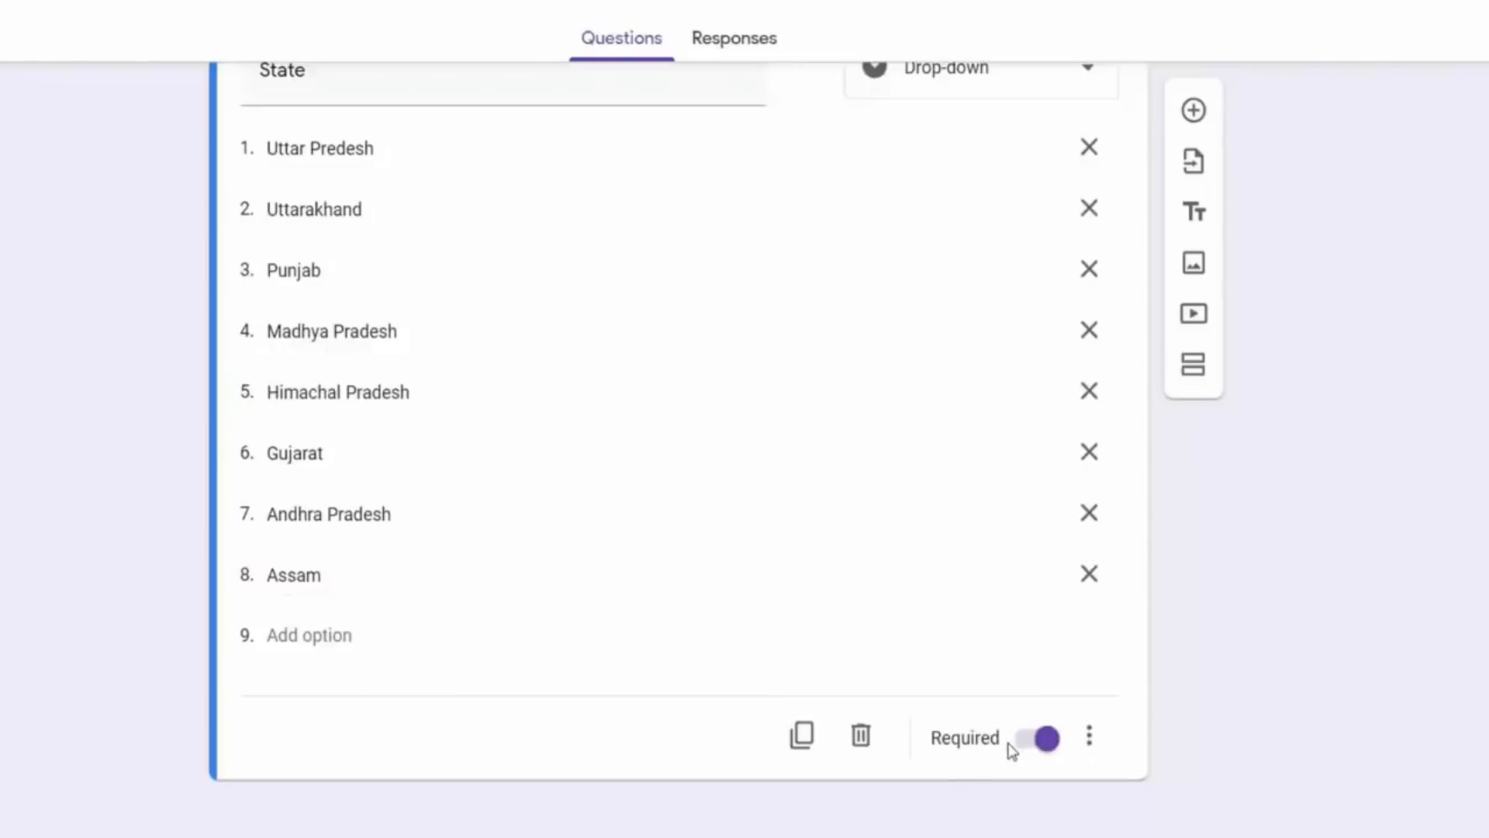
pyautogui.scroll(1, 1010, 750)
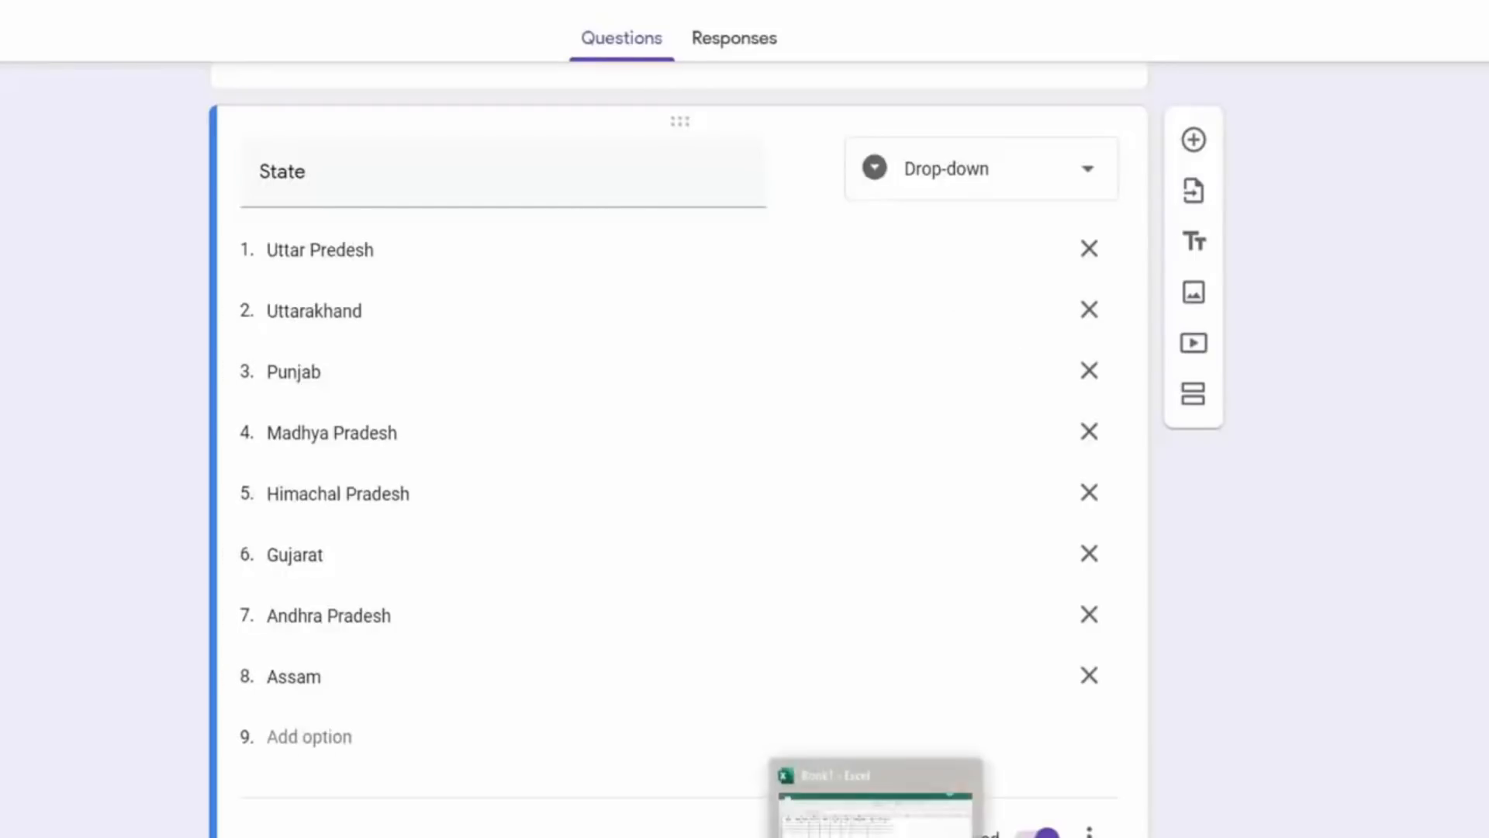
pyautogui.click(878, 836)
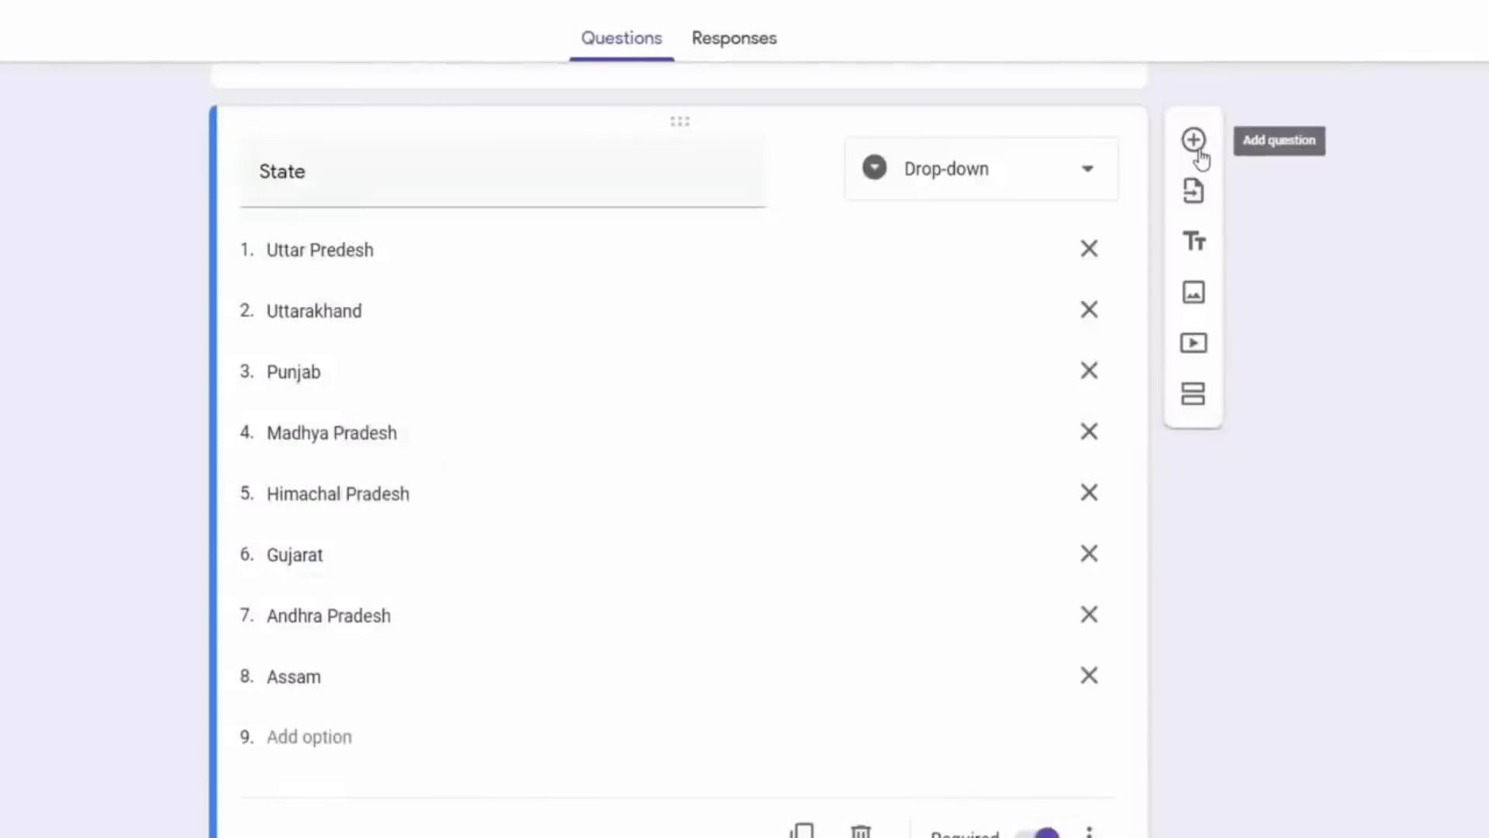
# Add a new short-answer question titled "Pincode" below the State question.
pyautogui.click(1201, 157)
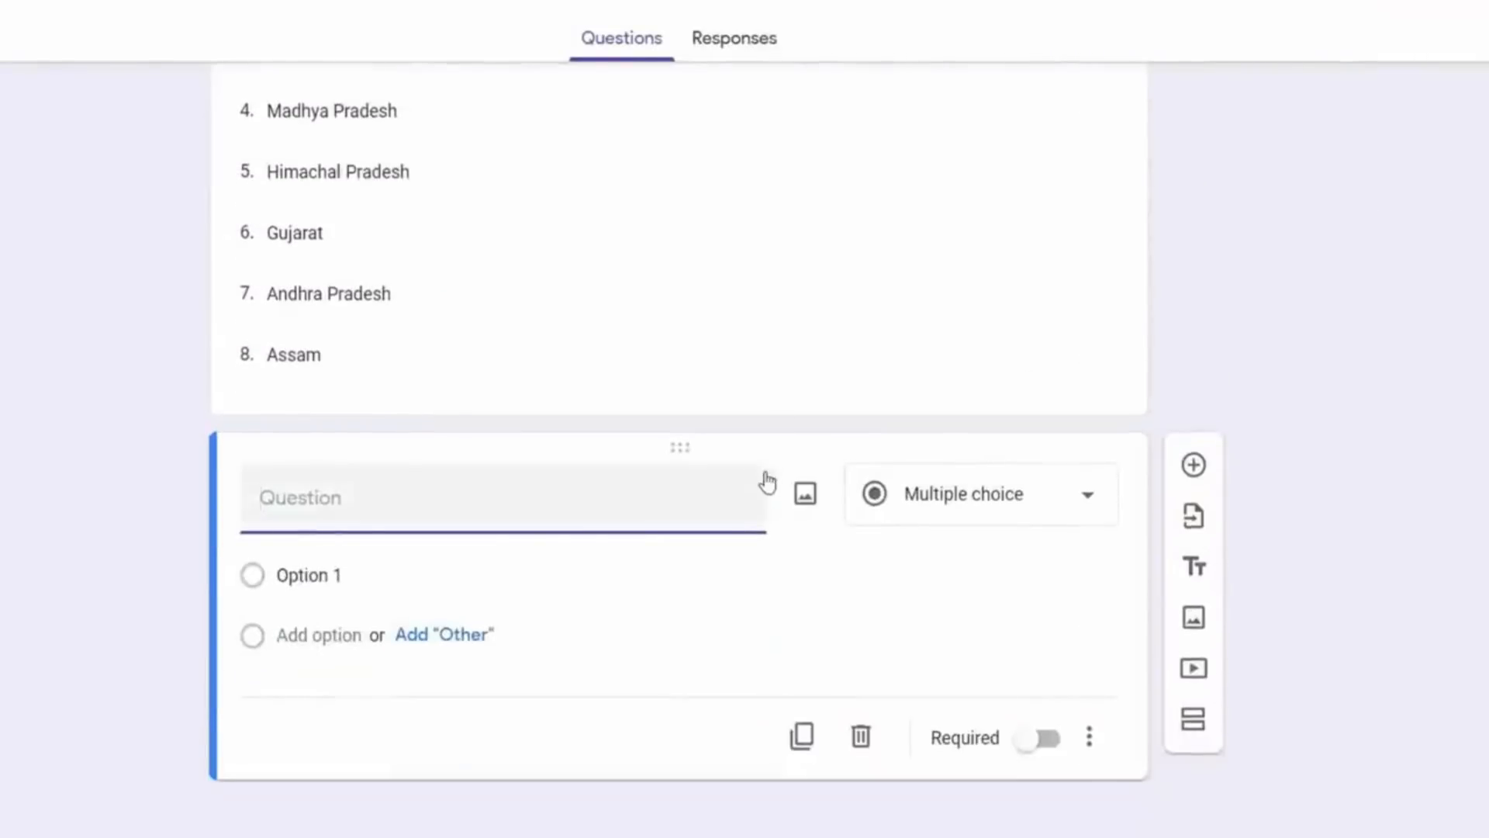
pyautogui.click(1004, 509)
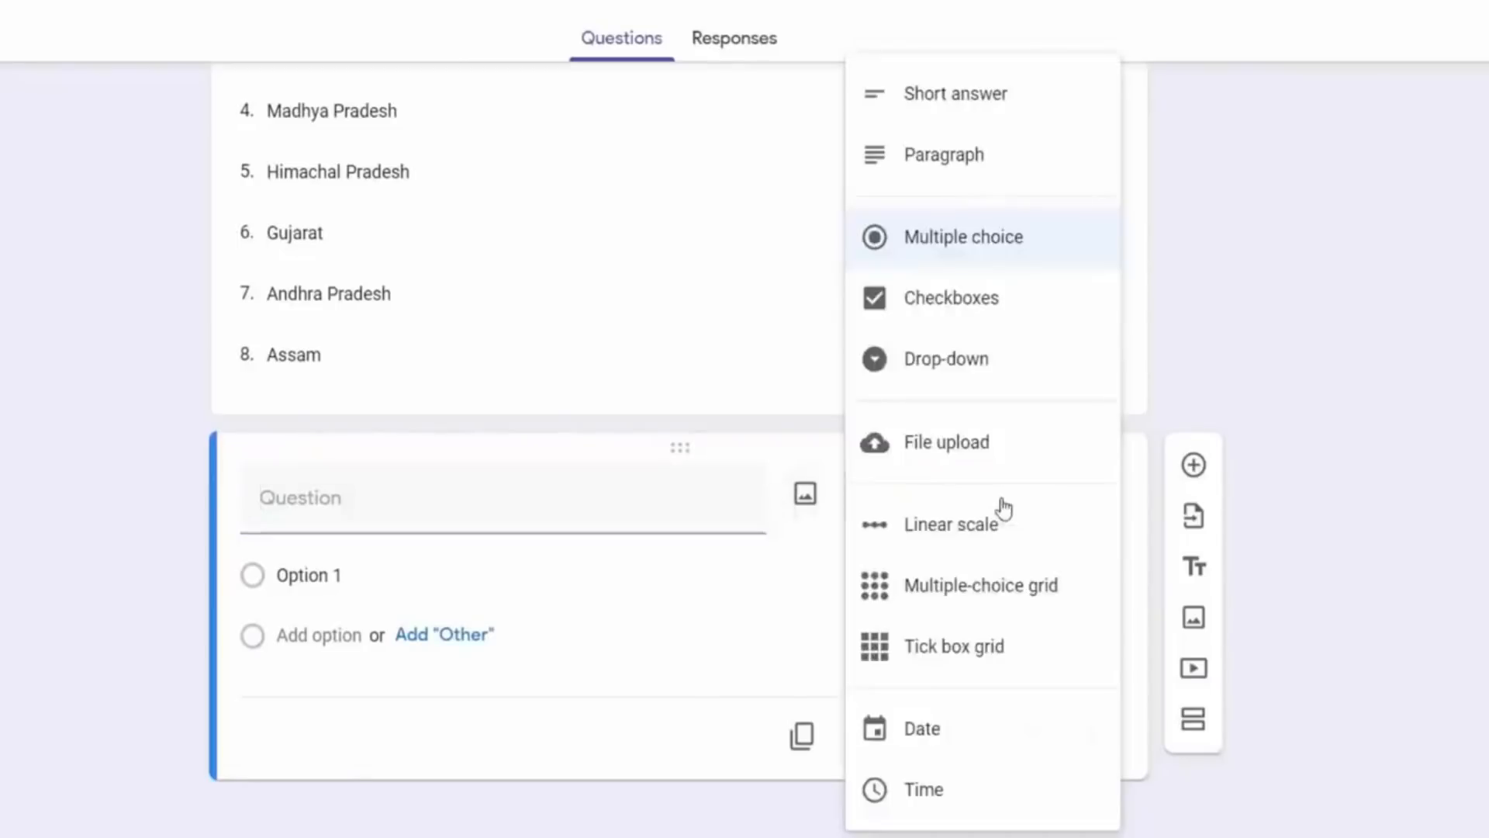
pyautogui.click(991, 109)
pyautogui.click(468, 532)
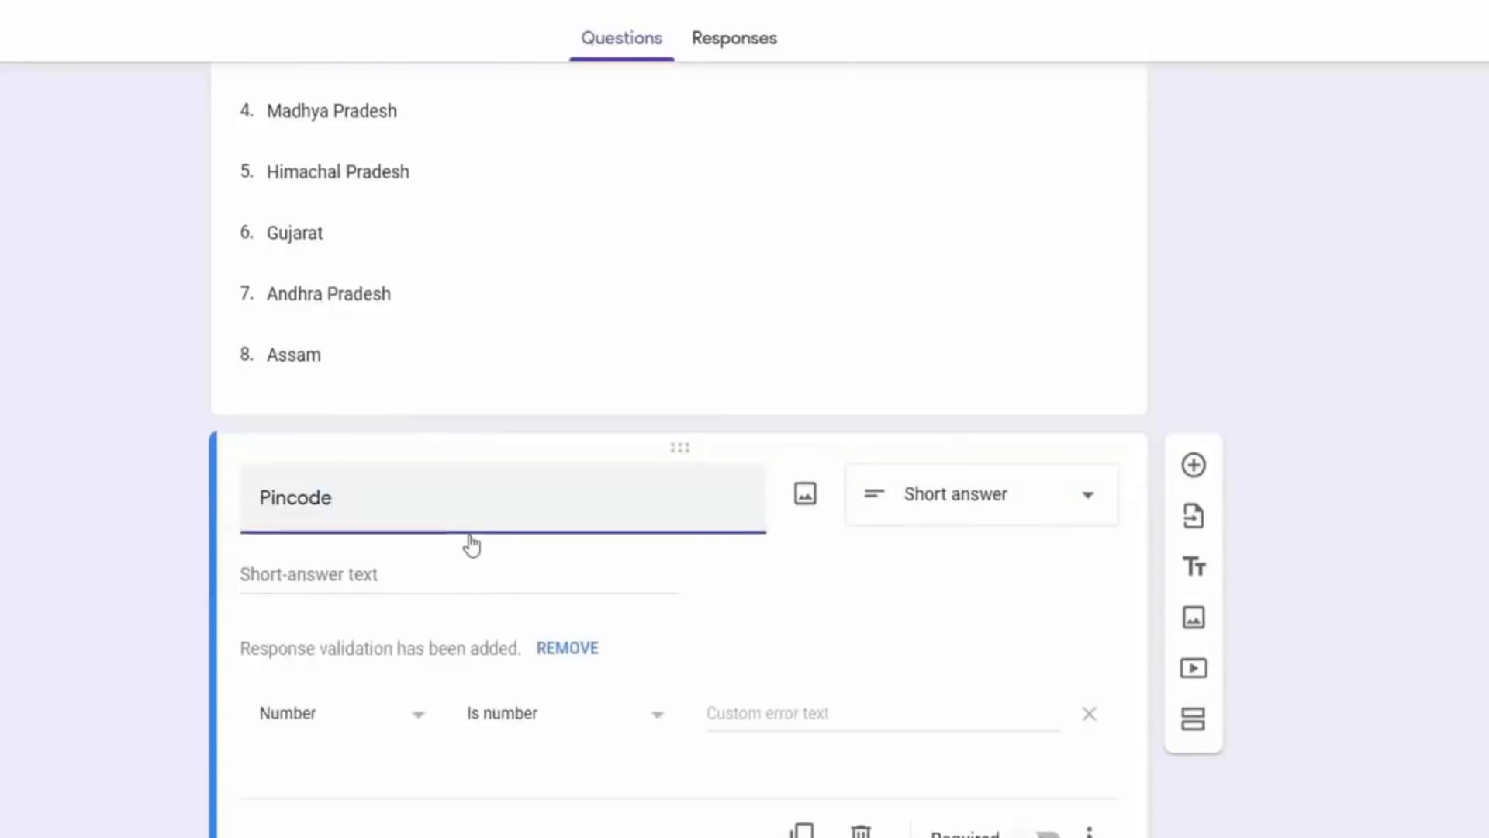
pyautogui.click(121, 577)
pyautogui.scroll(-1, 365, 512)
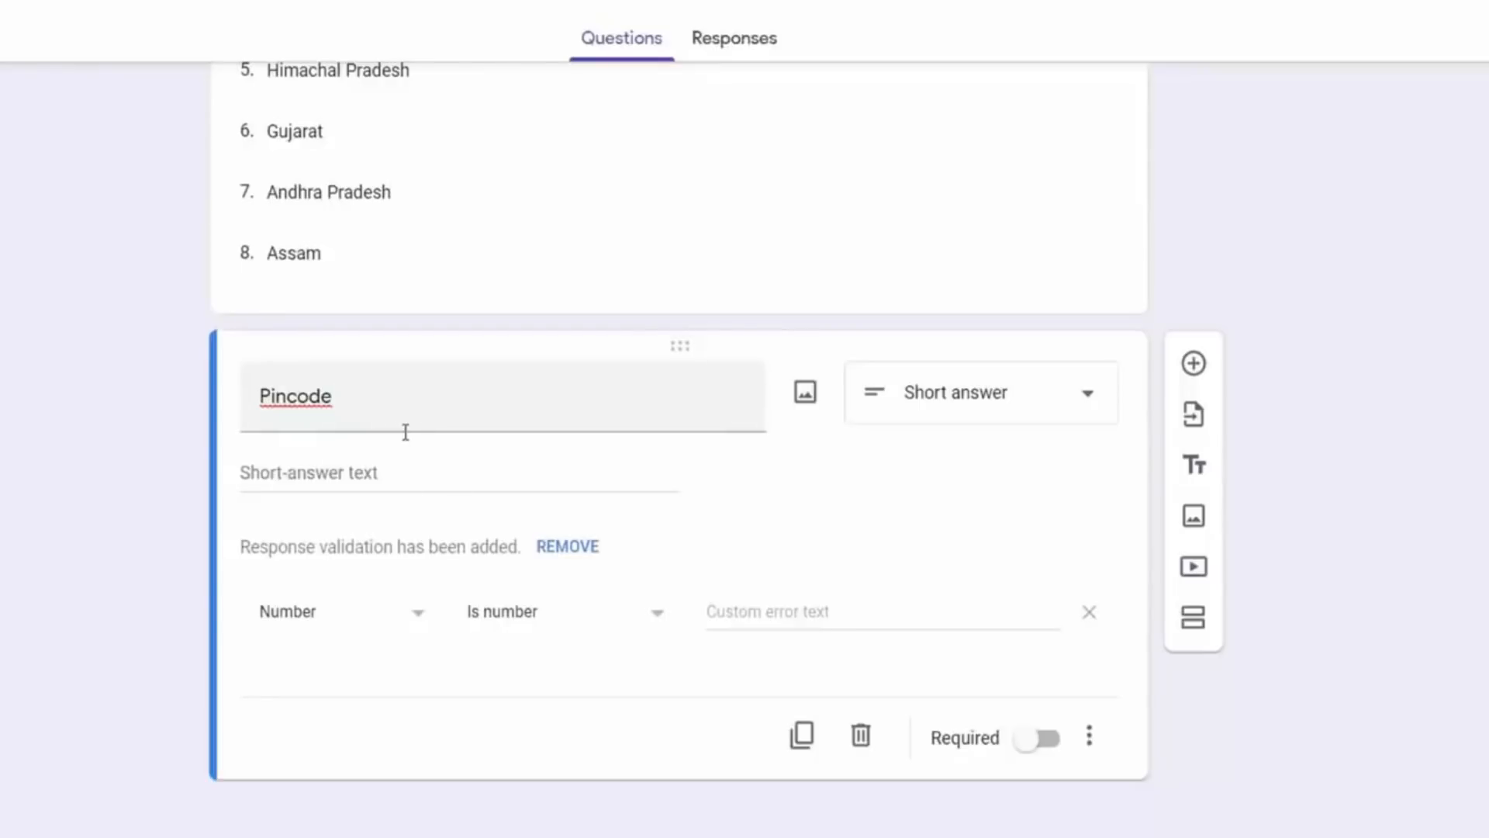
# Go through the Pincode question's validation types and conditions, and choose Number with Is number.
pyautogui.click(418, 625)
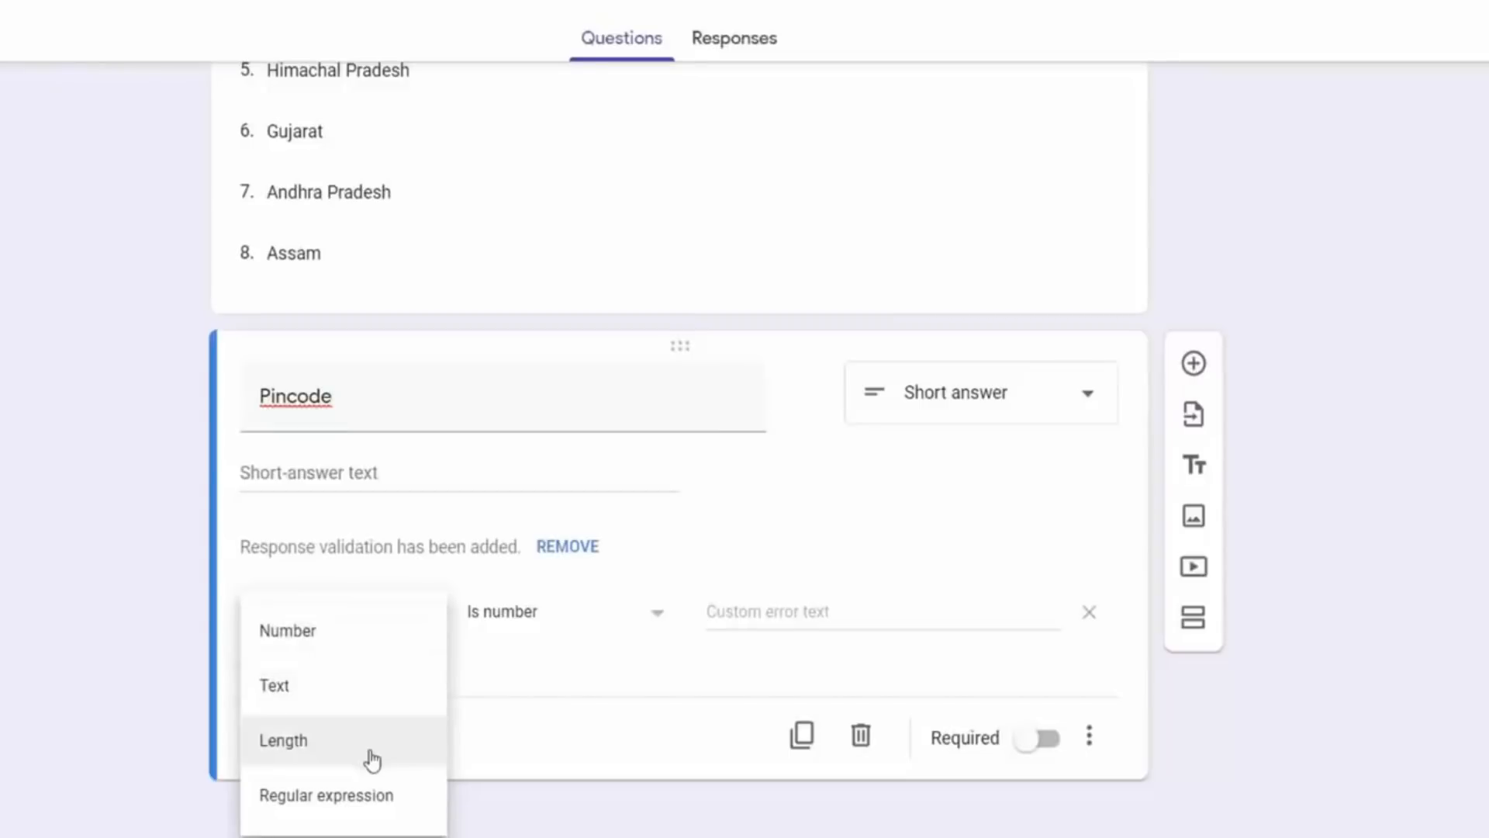
pyautogui.click(390, 519)
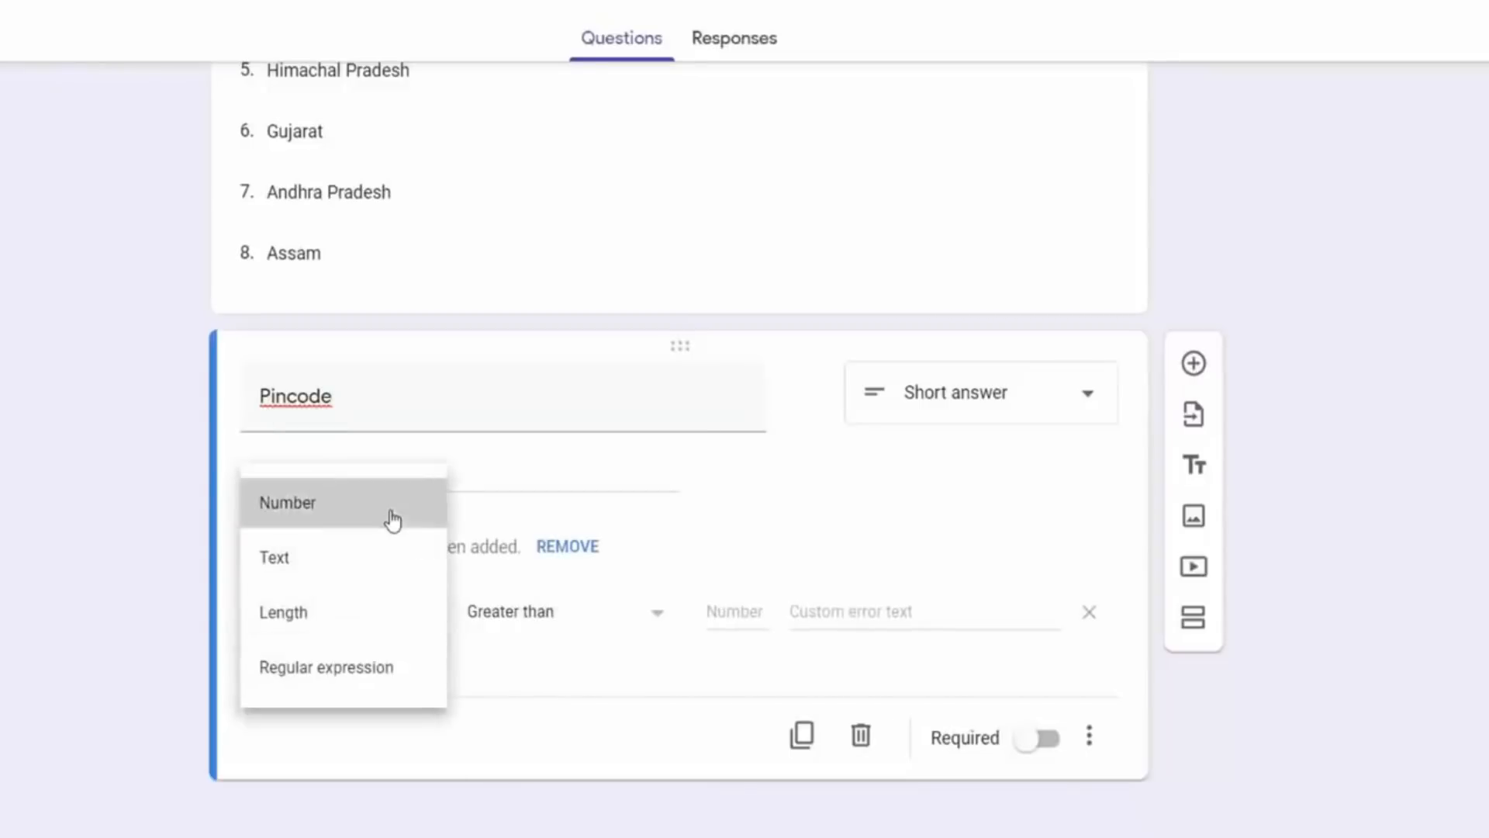
pyautogui.click(396, 627)
pyautogui.click(468, 622)
pyautogui.click(565, 619)
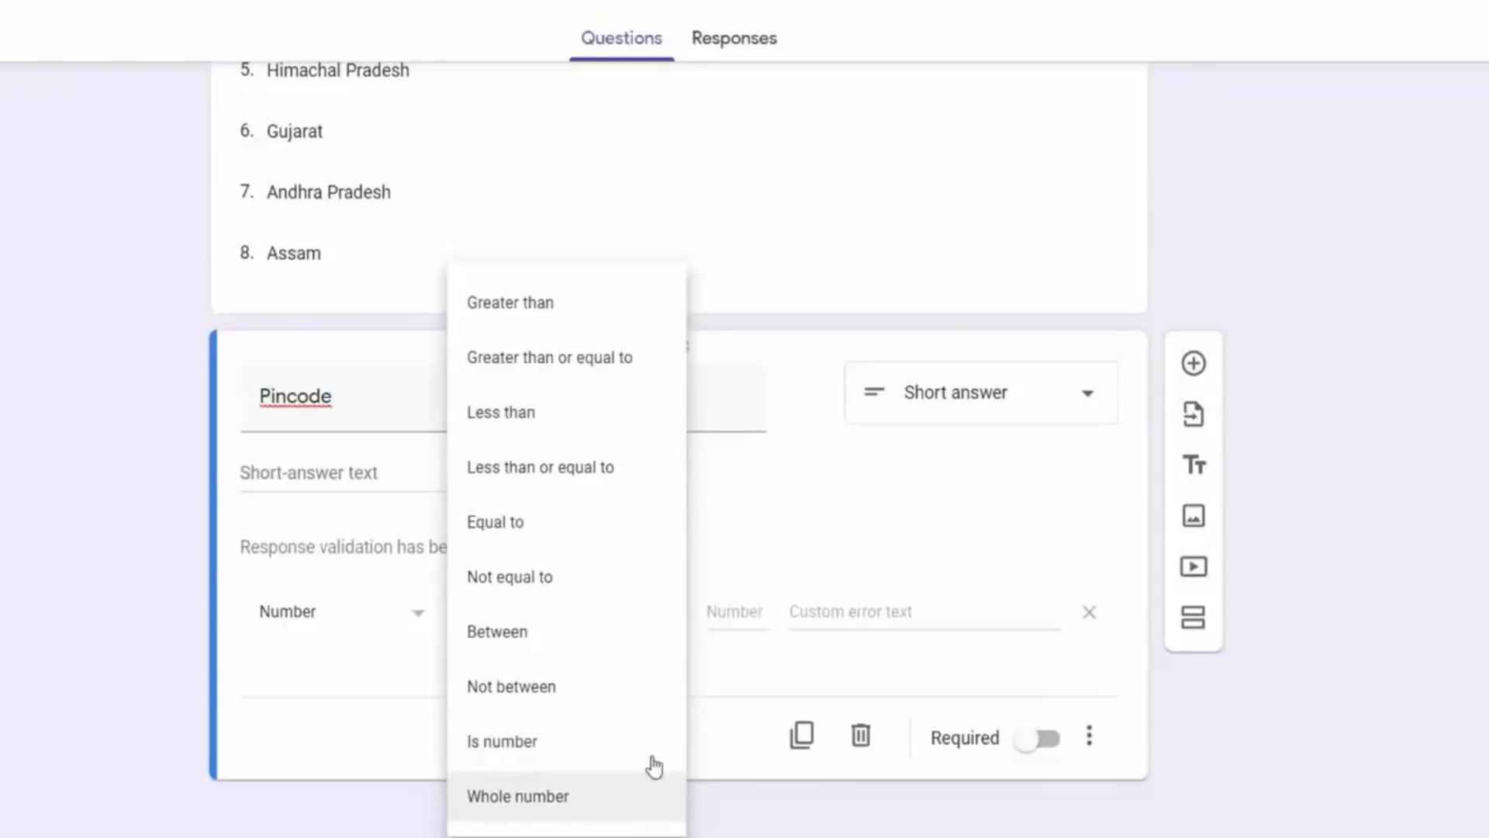
pyautogui.click(522, 749)
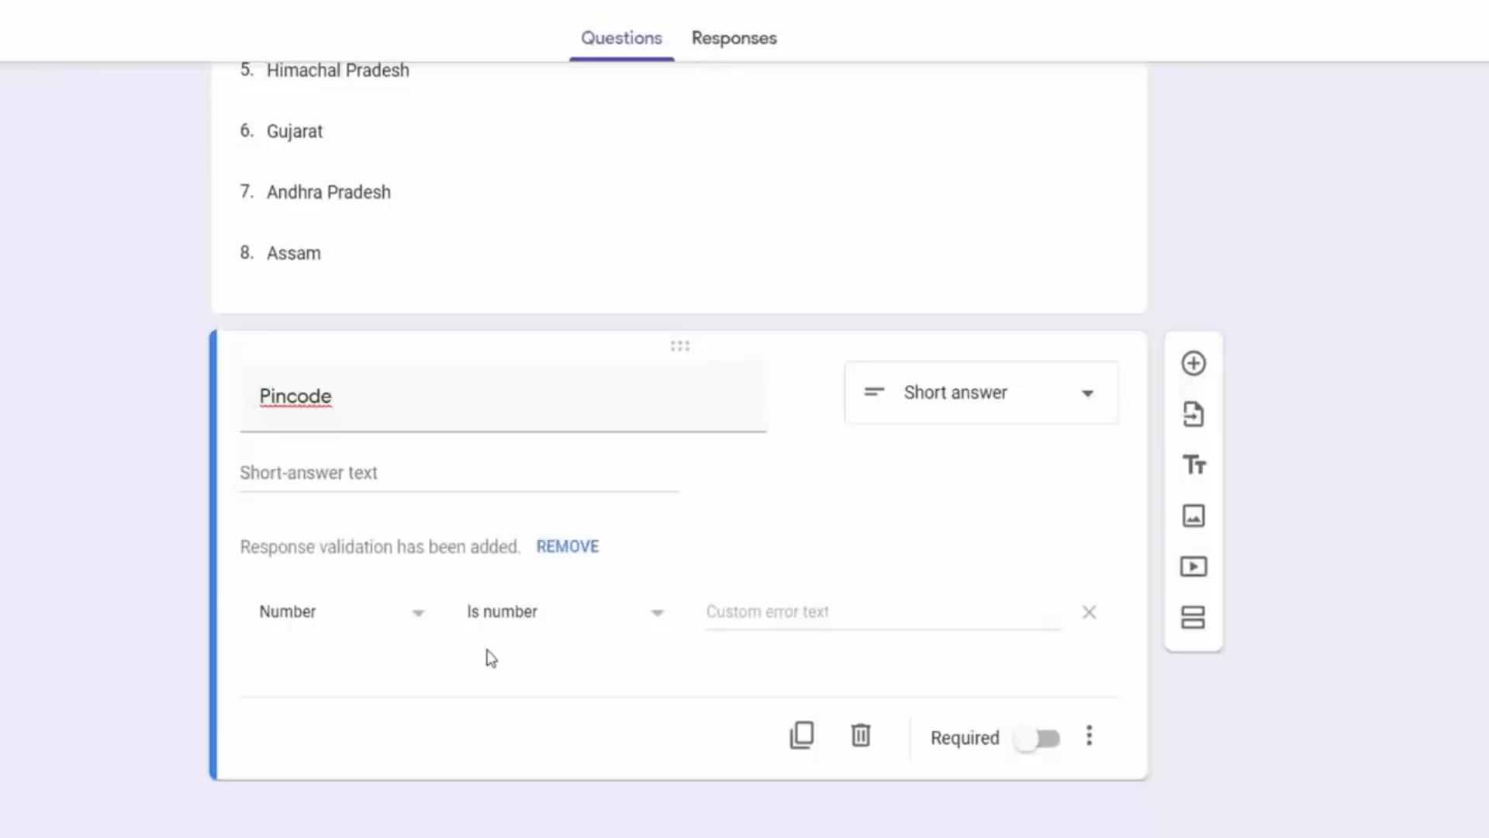
# Enter "ये पिन कोड ठीक नहीं है" as the Pincode question's custom error text and make the question required.
pyautogui.click(792, 619)
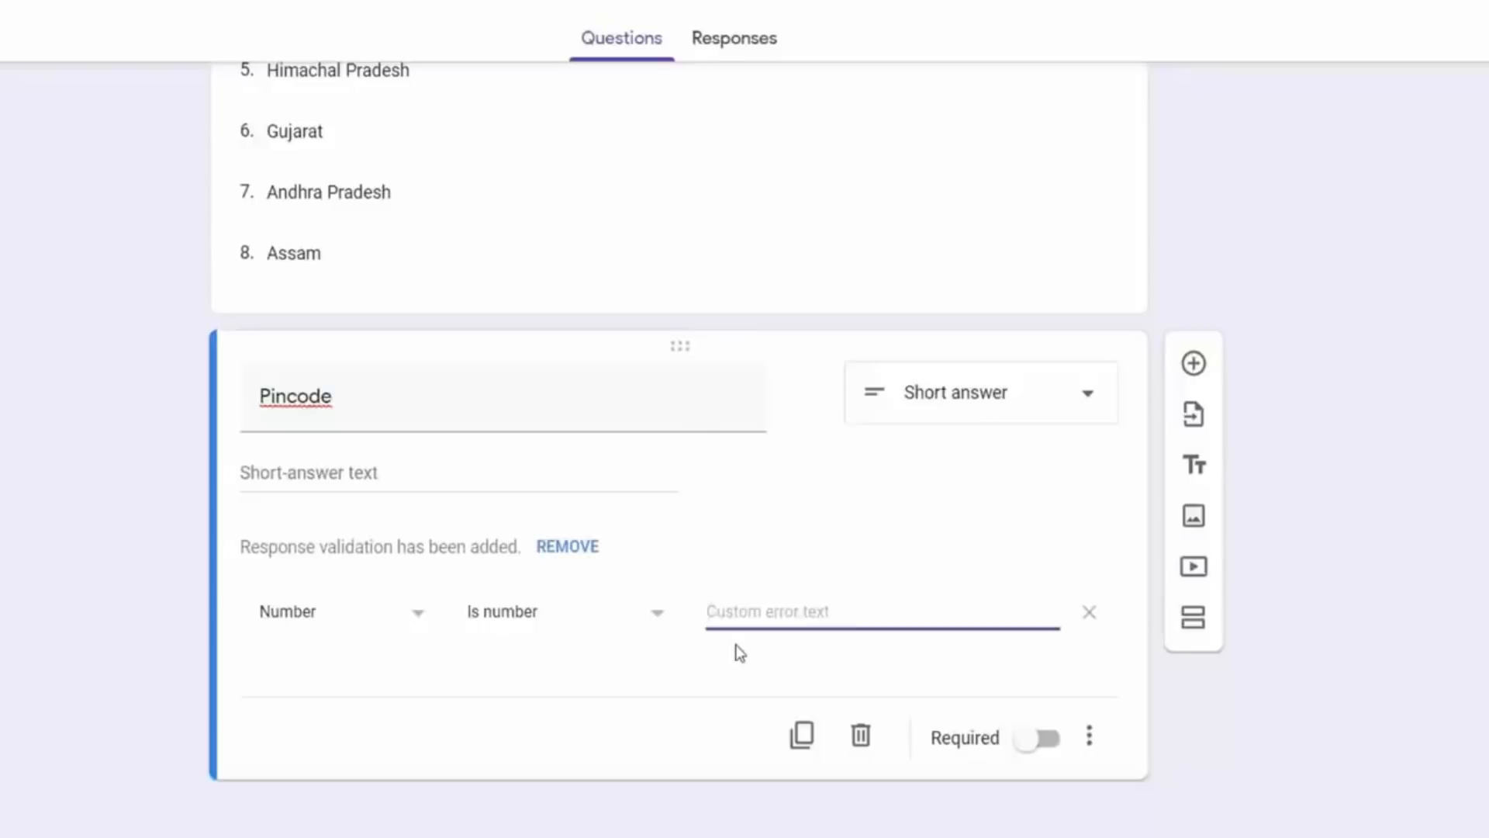
pyautogui.write('ये िपिन कोड ठीक नहीं है')
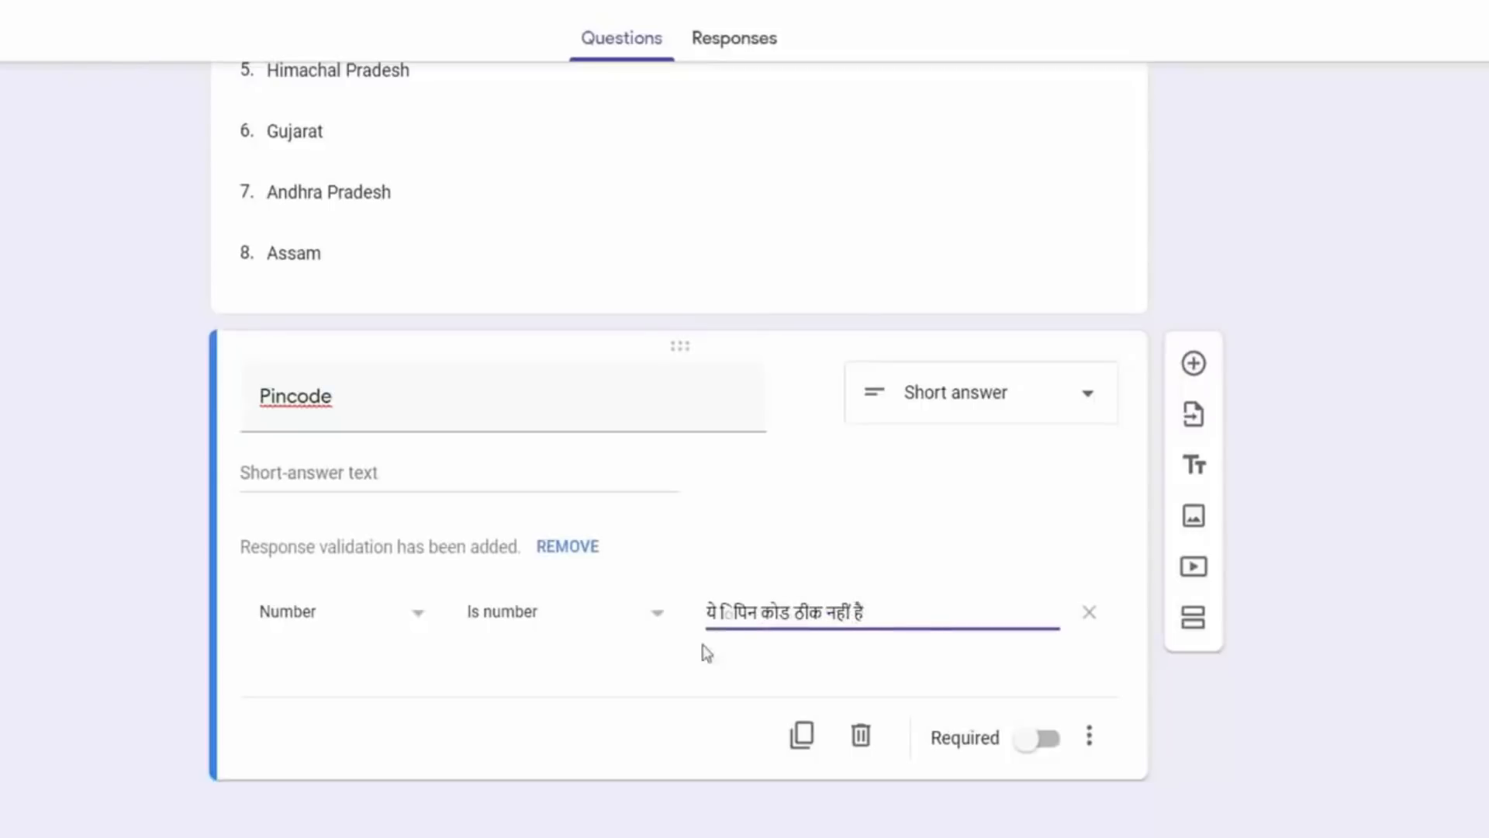
pyautogui.click(731, 613)
pyautogui.press('BackSpace')
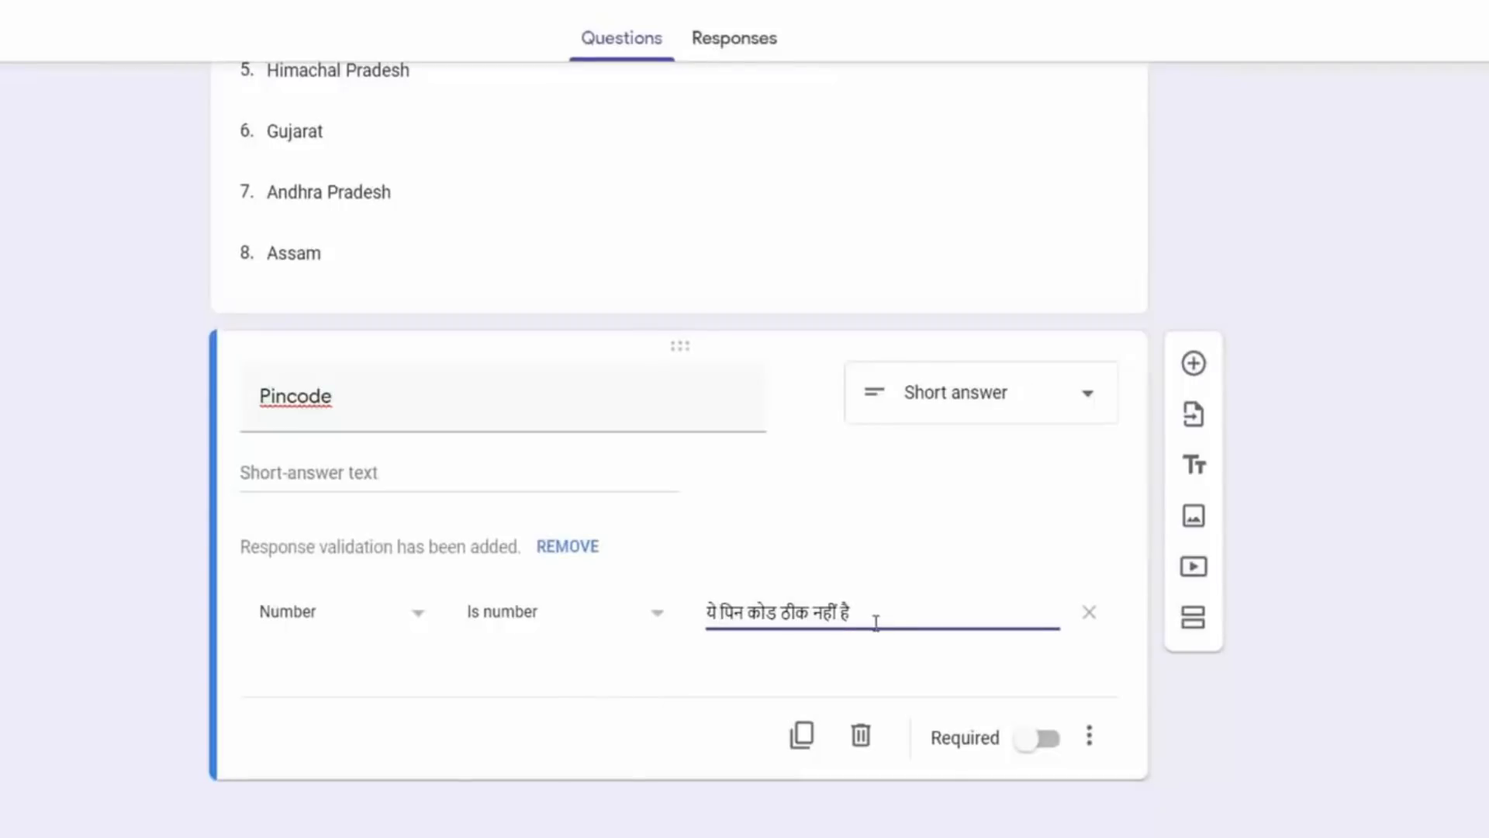
pyautogui.click(1030, 740)
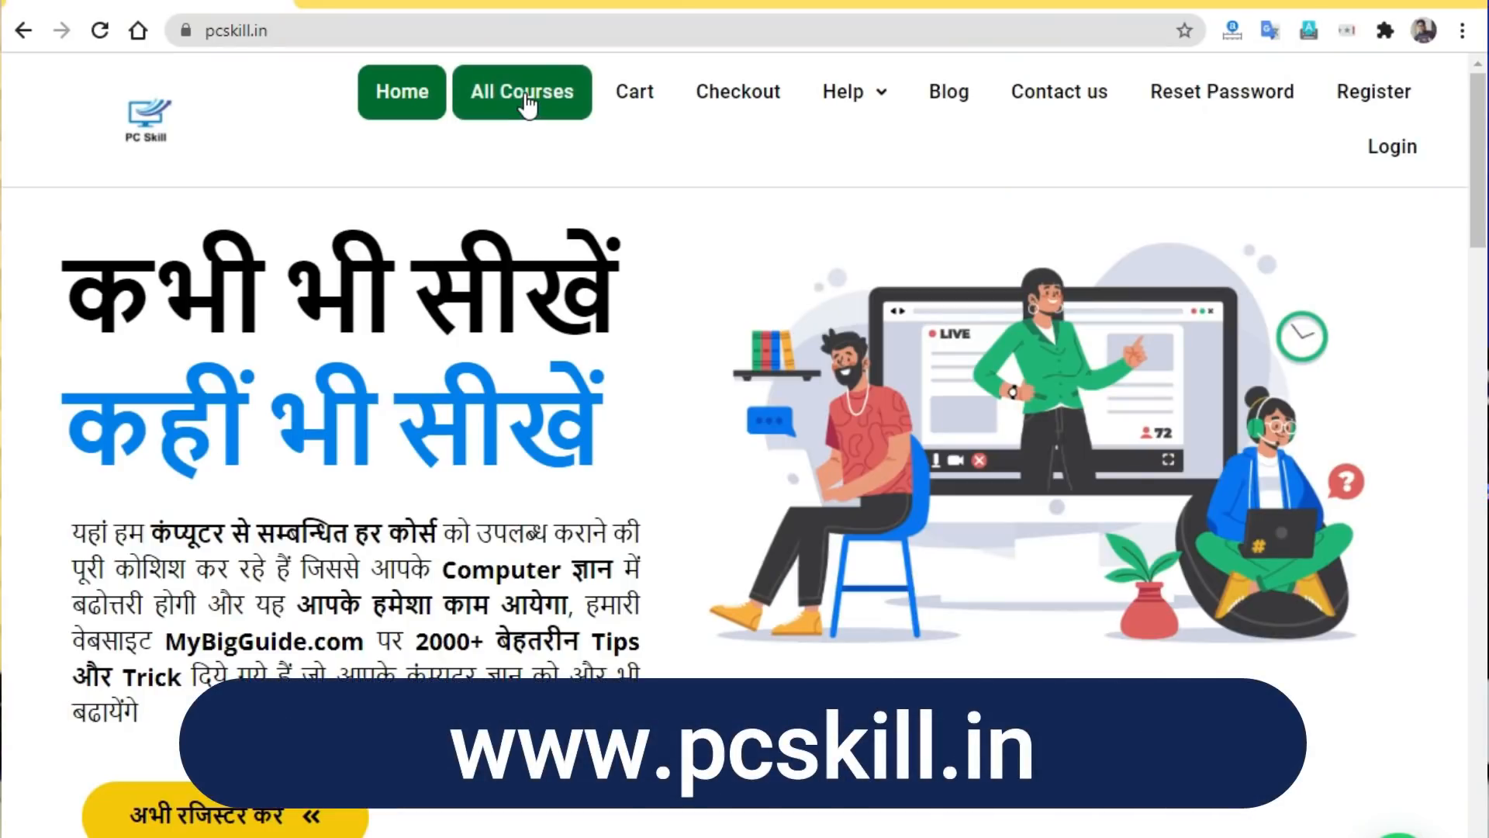
# Switch to the pcskill.in website, browse its full course list and open the MS Office Full Course.
pyautogui.click(526, 99)
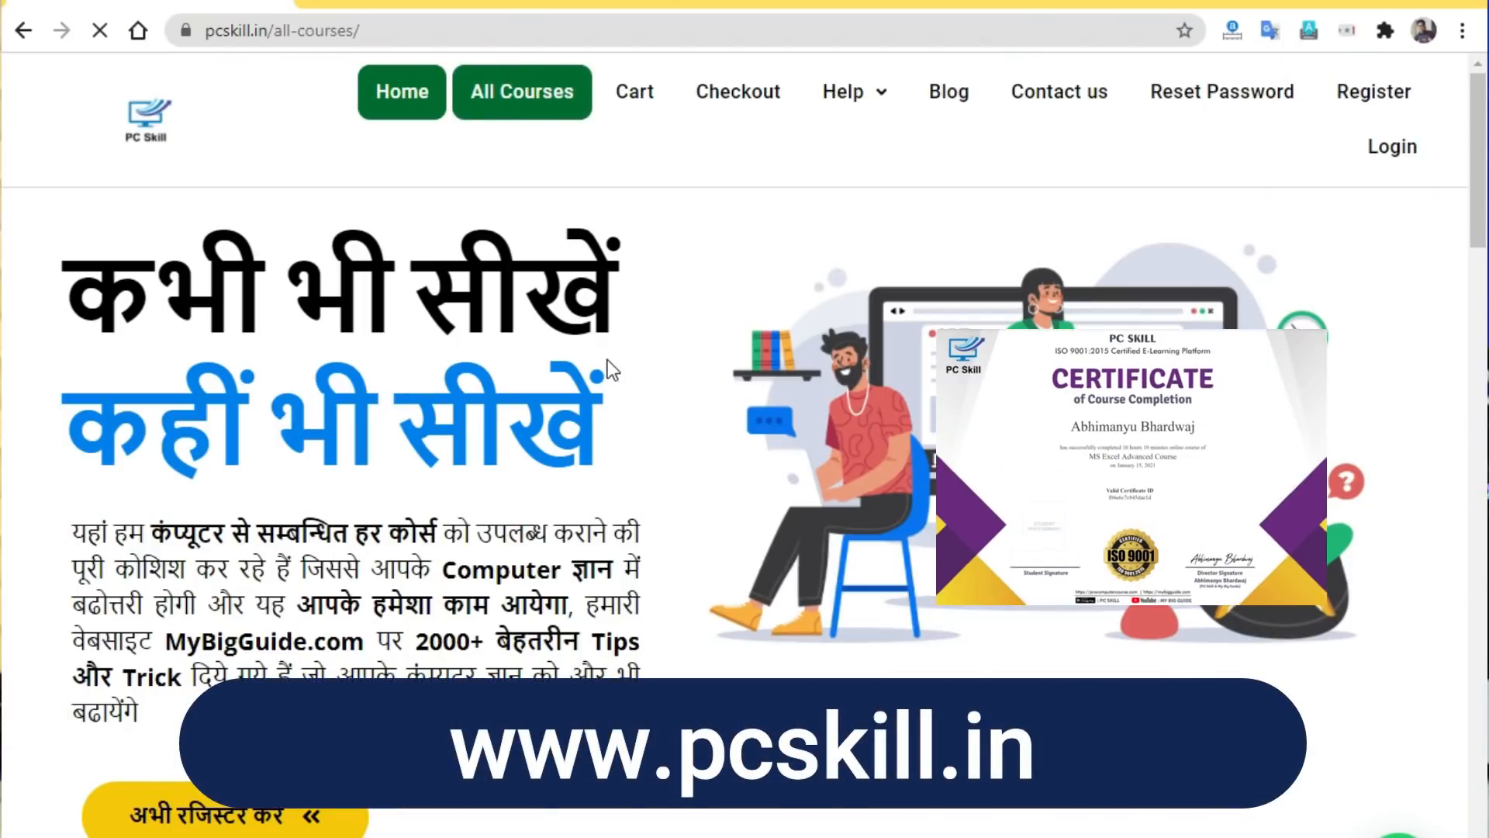
pyautogui.scroll(-20, 580, 638)
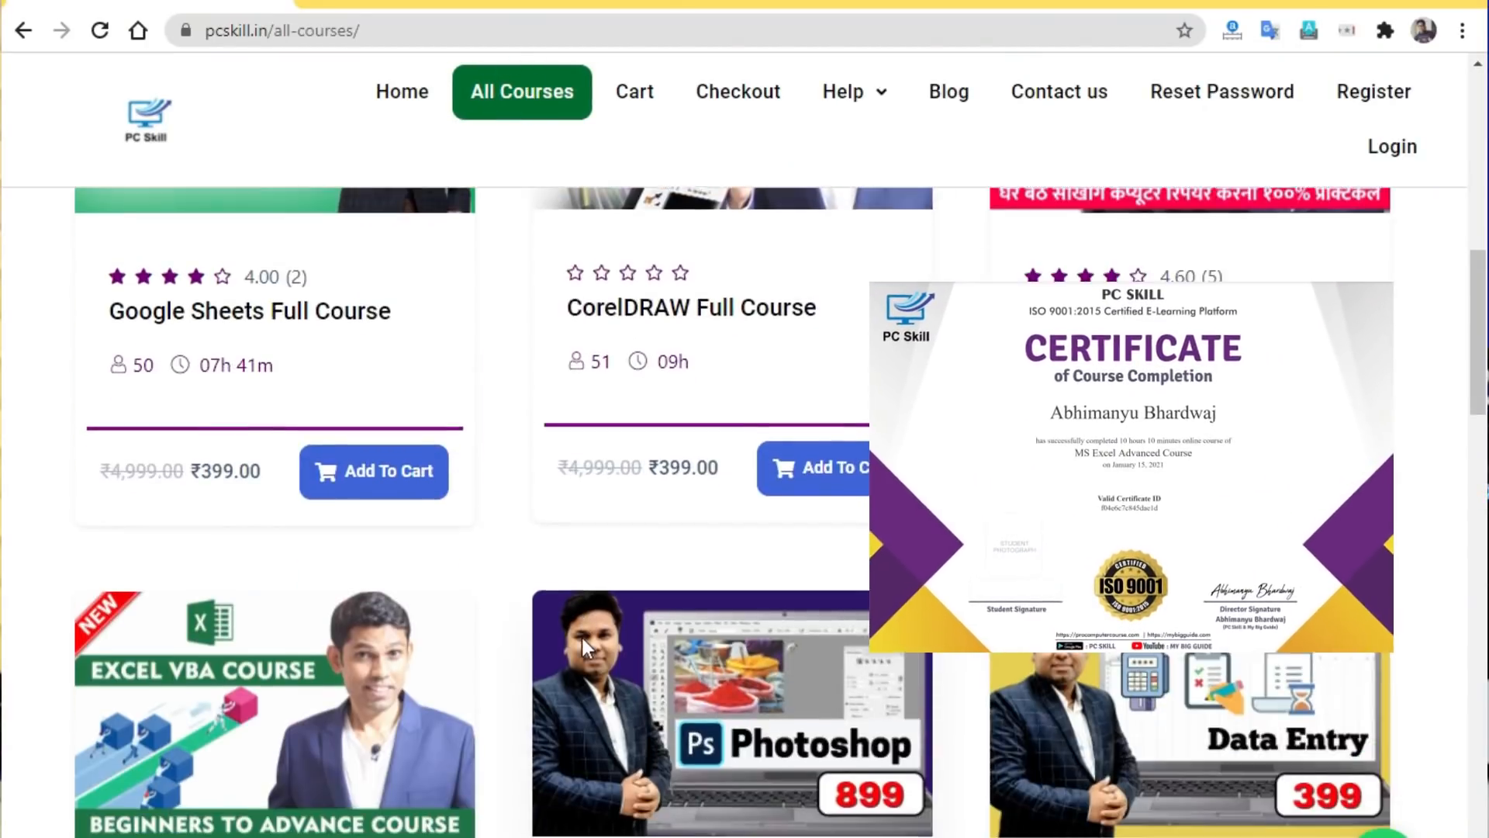
pyautogui.scroll(-2, 582, 638)
pyautogui.scroll(2, 582, 643)
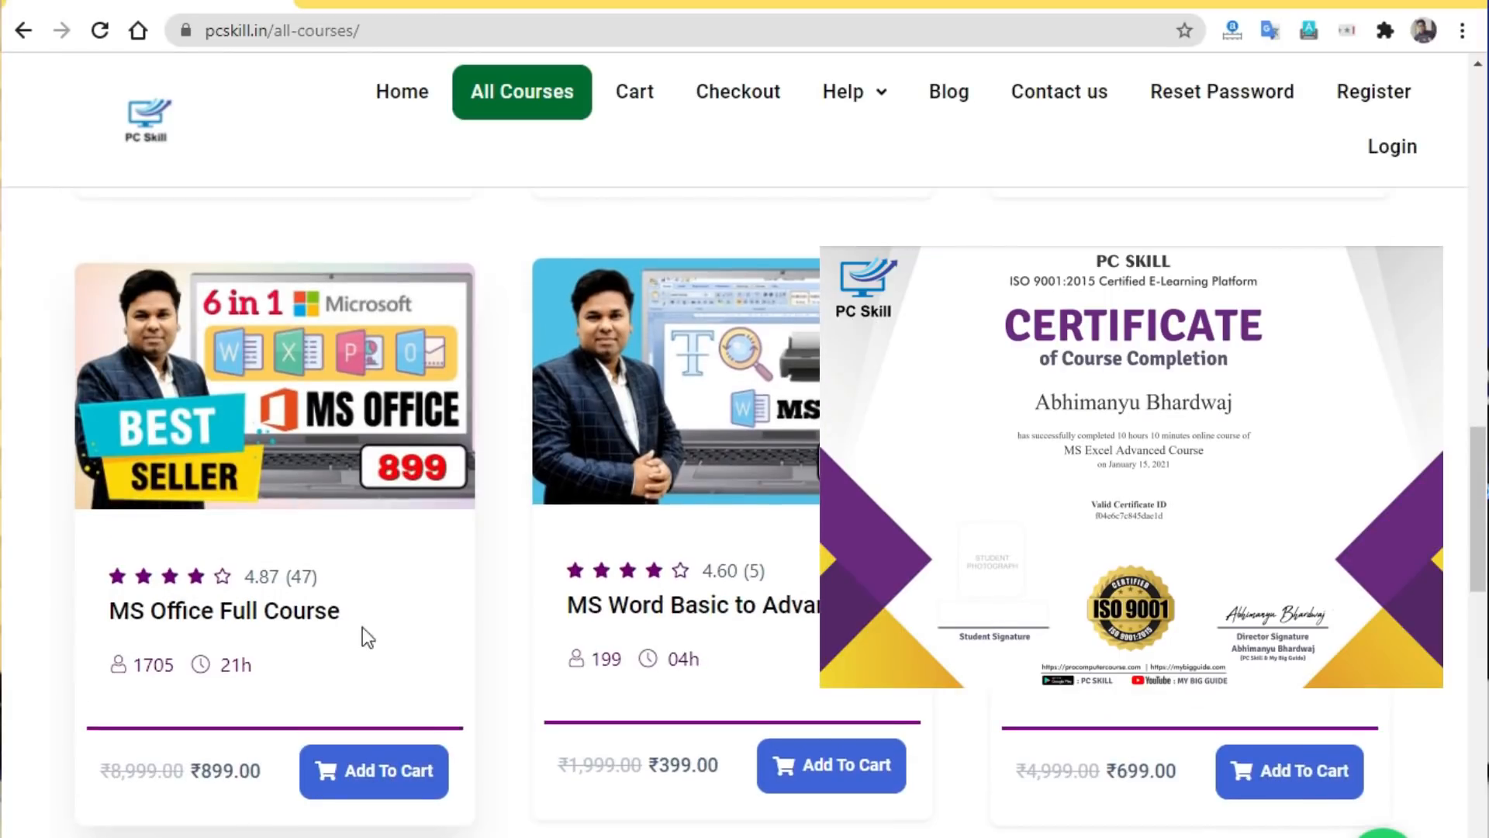
pyautogui.click(259, 610)
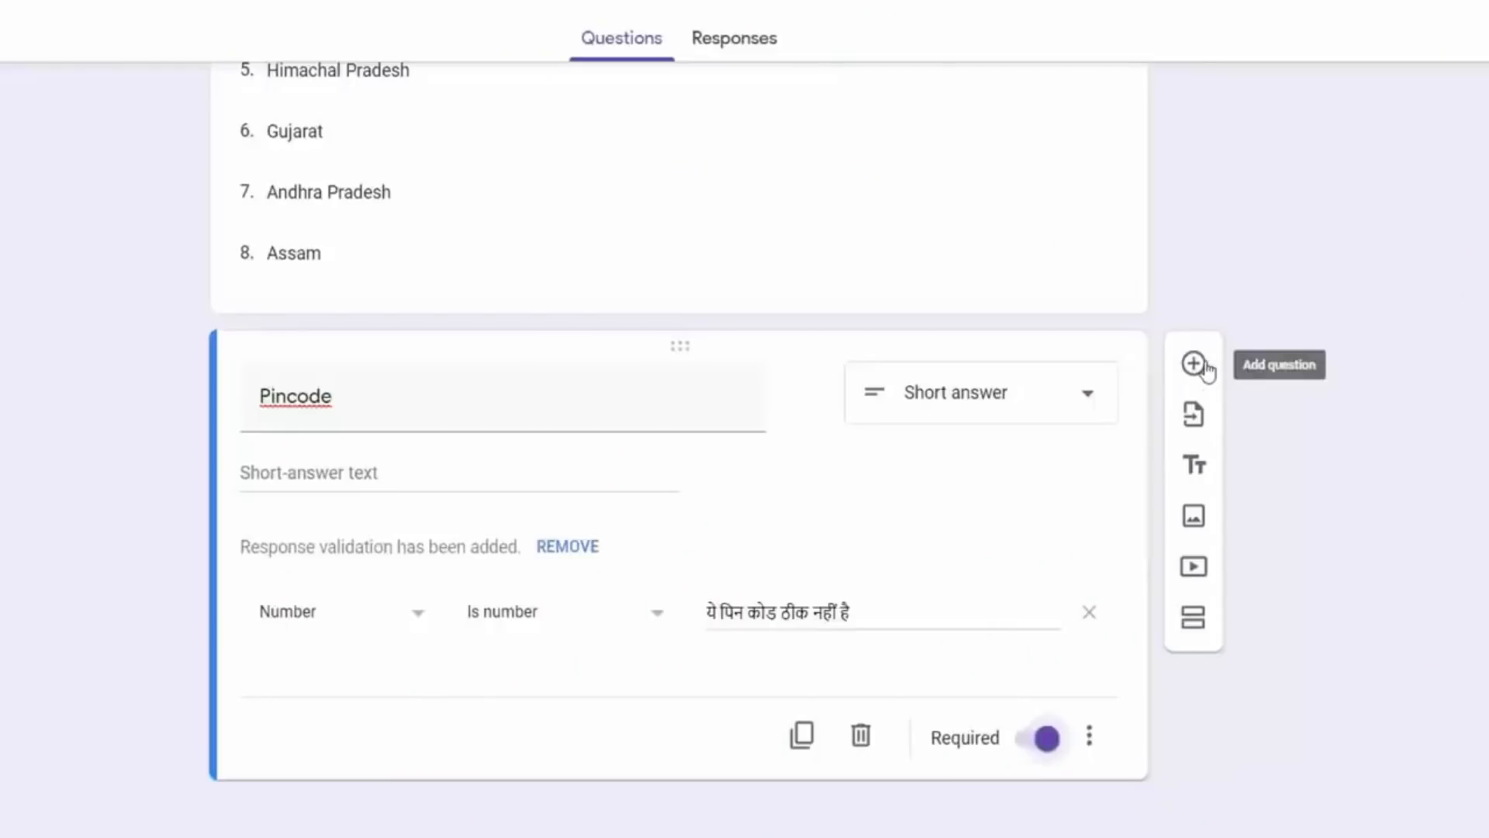
# Add a new question titled "Grade" below the Pincode question, with Checkboxes as its answer type.
pyautogui.click(1194, 364)
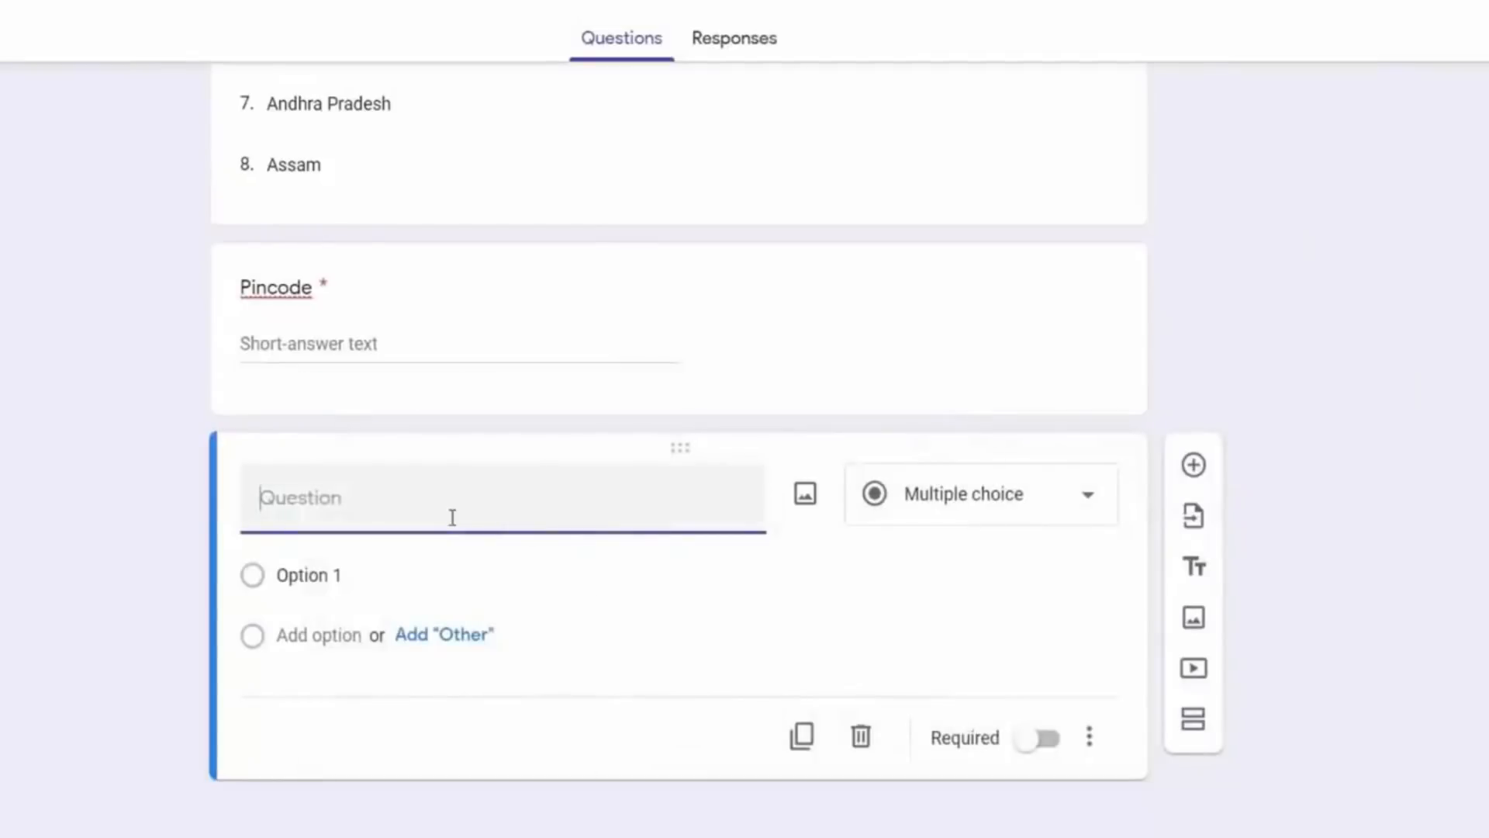
pyautogui.write('Grade')
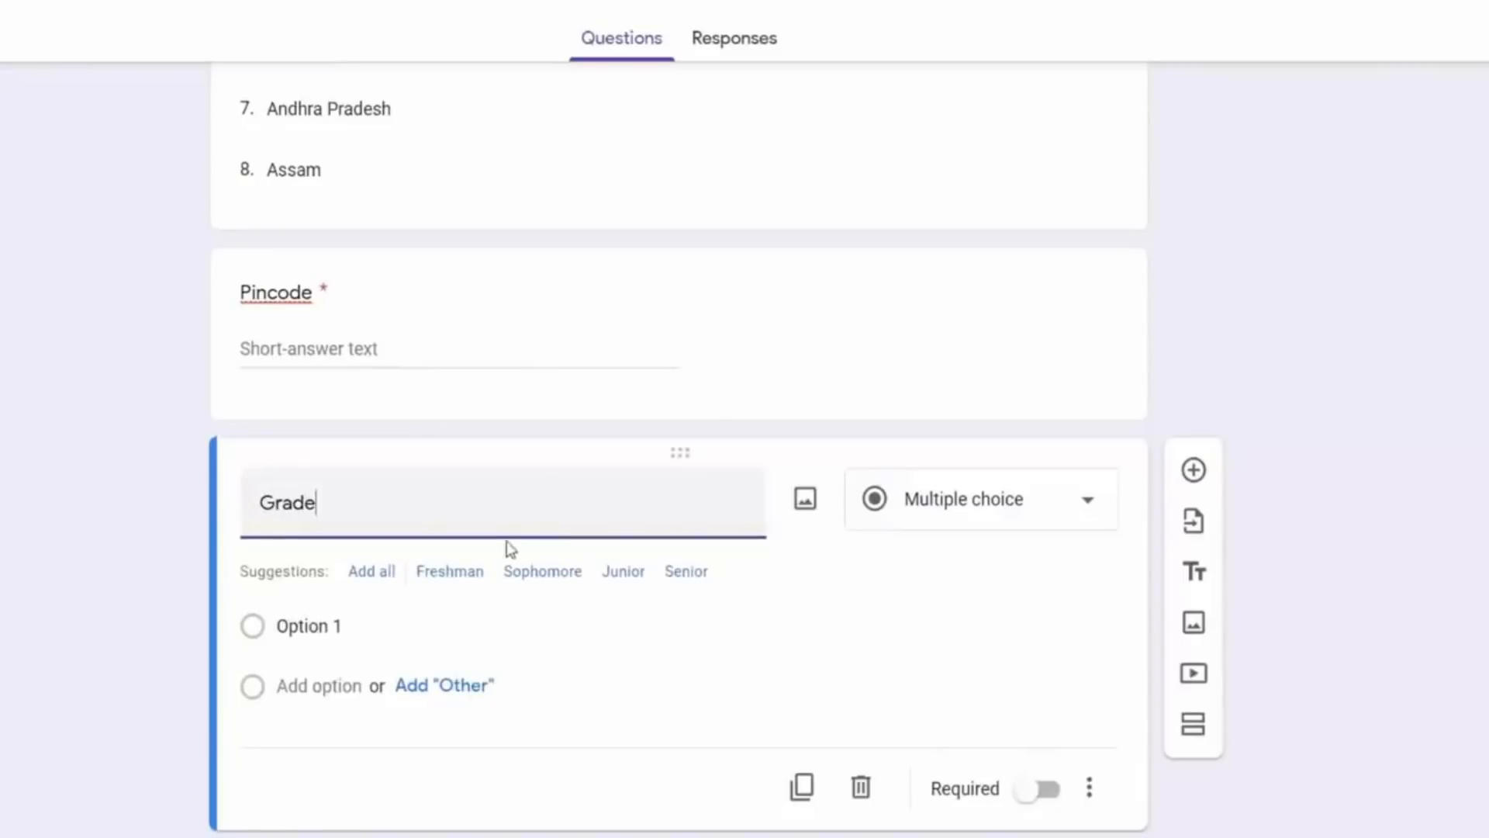
pyautogui.click(1089, 511)
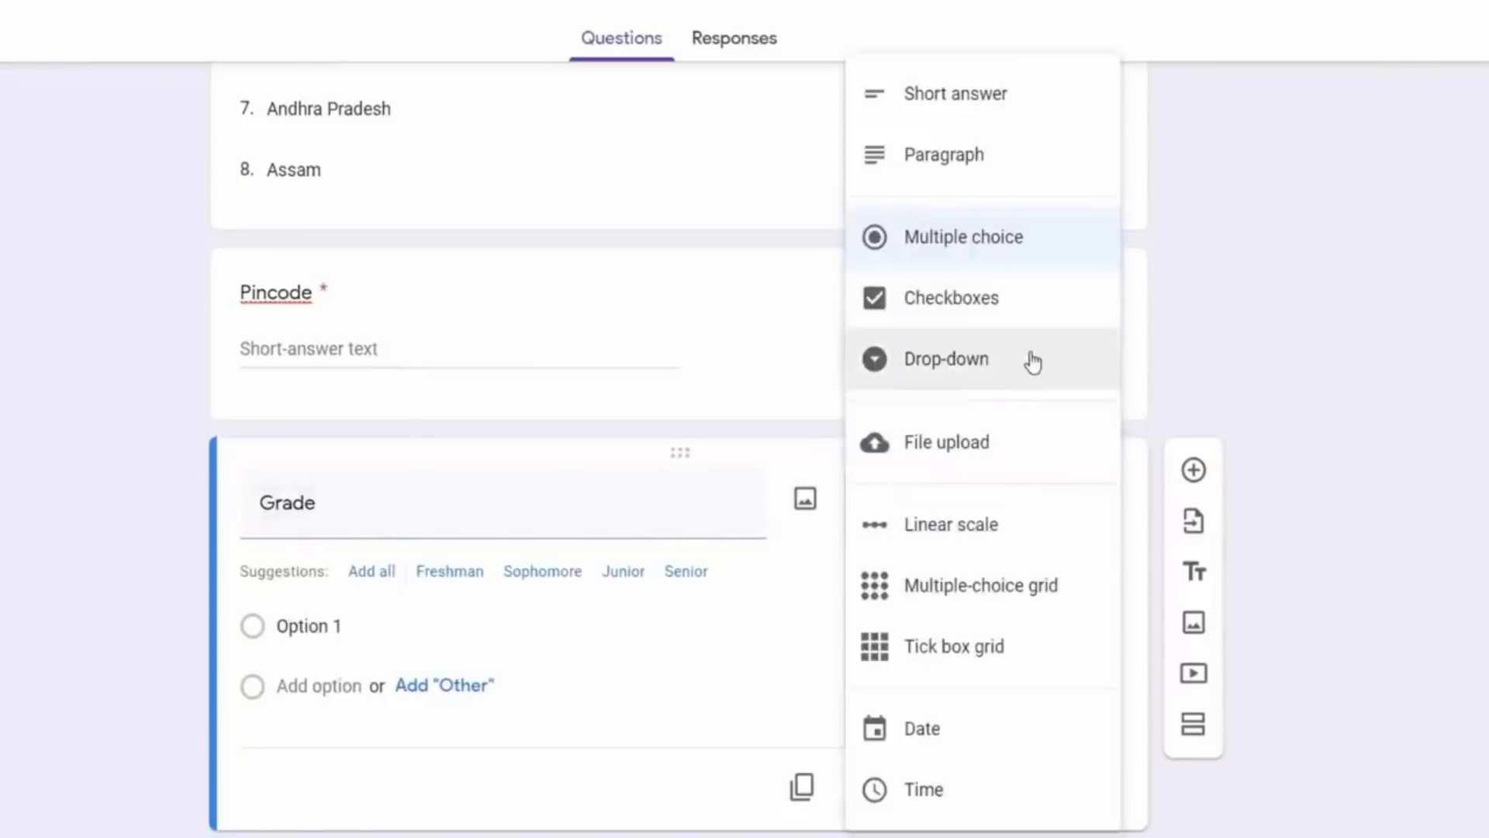
pyautogui.click(1025, 324)
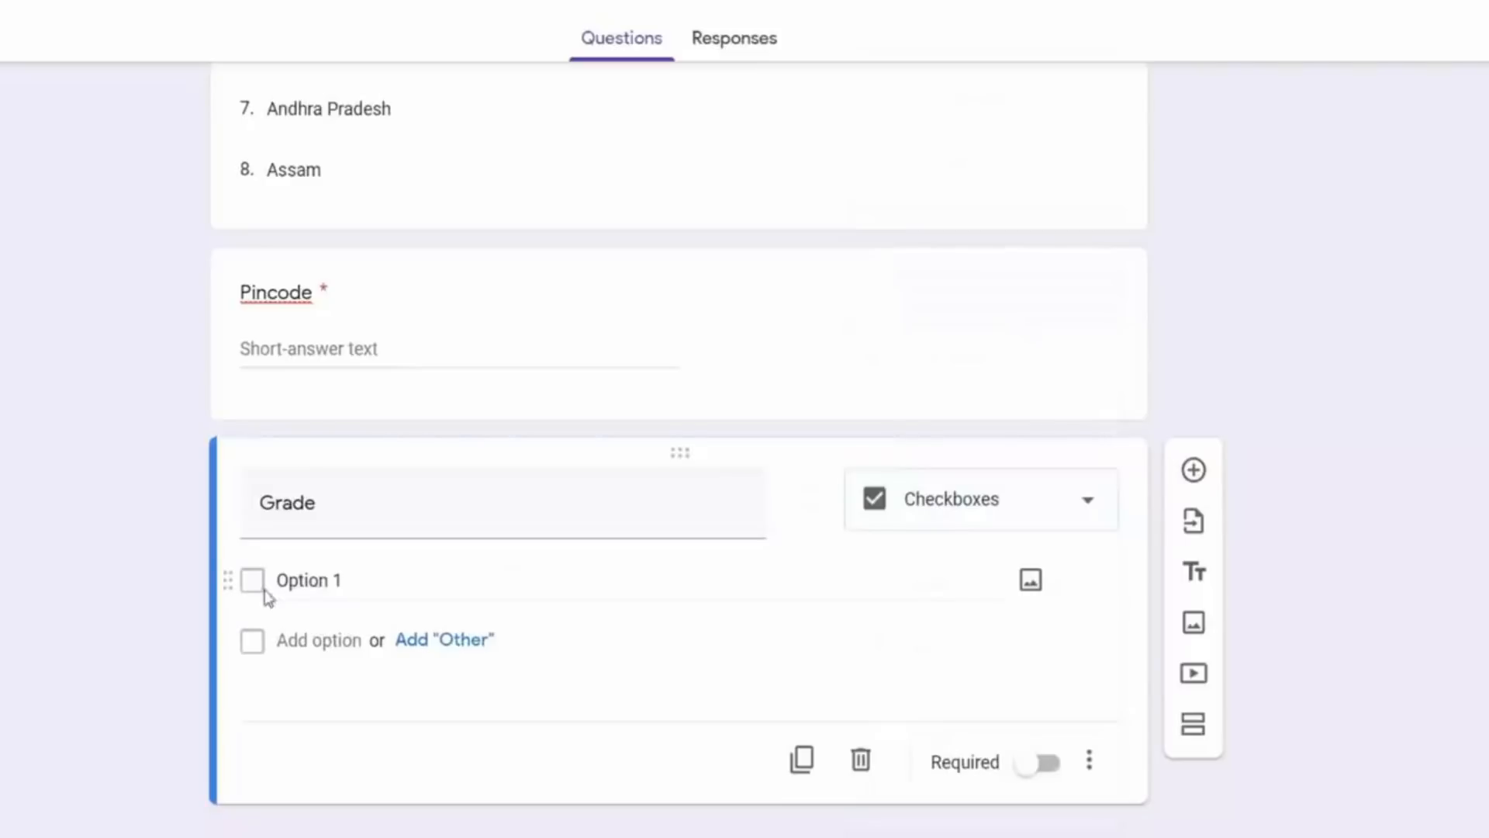
# Give the Grade question the options Grade A, Grade B, Grade C and Grade D, and make it required.
pyautogui.click(273, 586)
pyautogui.write('Grade')
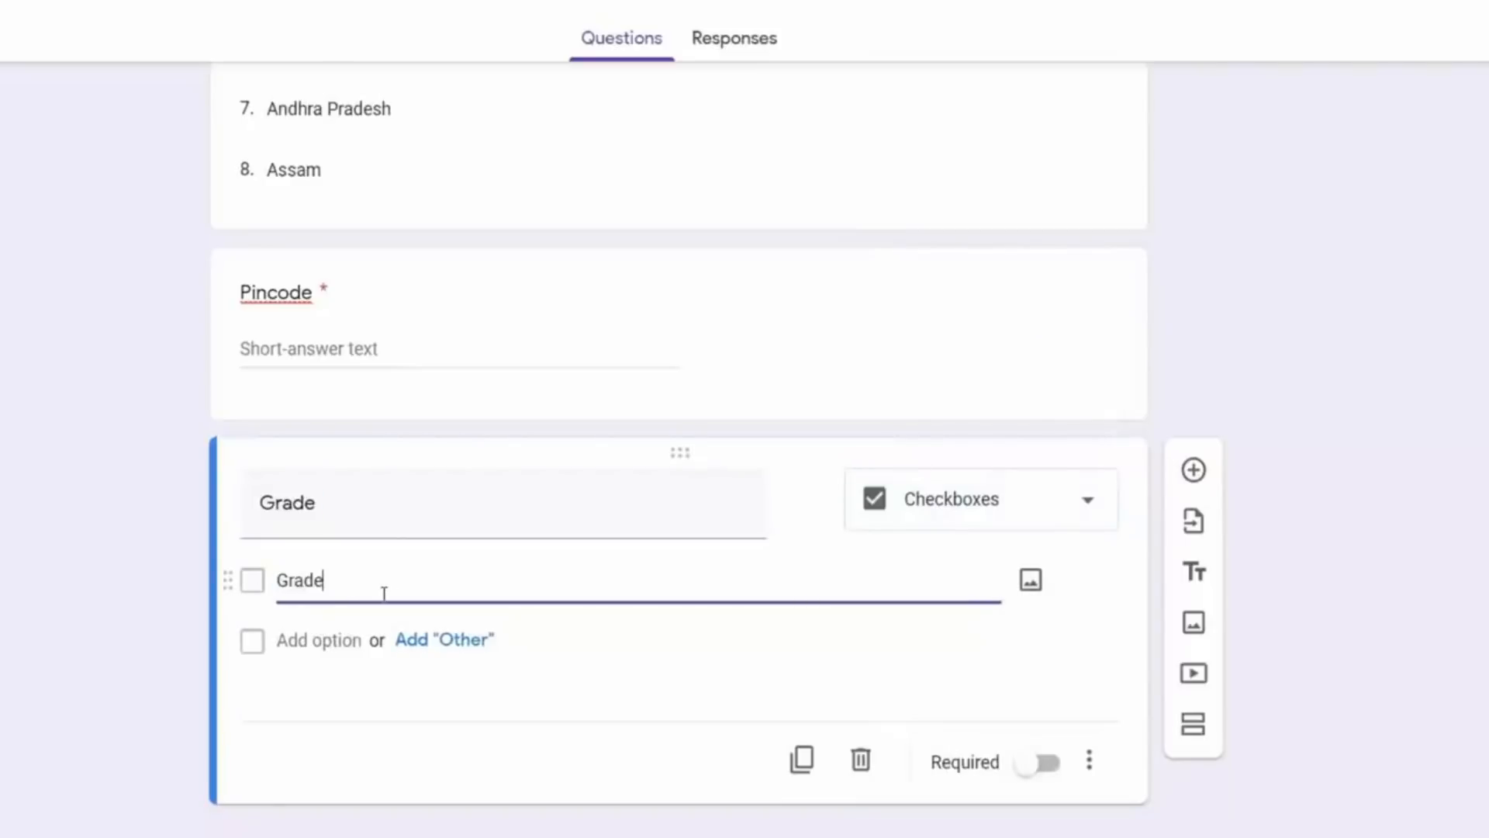
pyautogui.write(' A')
pyautogui.click(343, 635)
pyautogui.write('Grade')
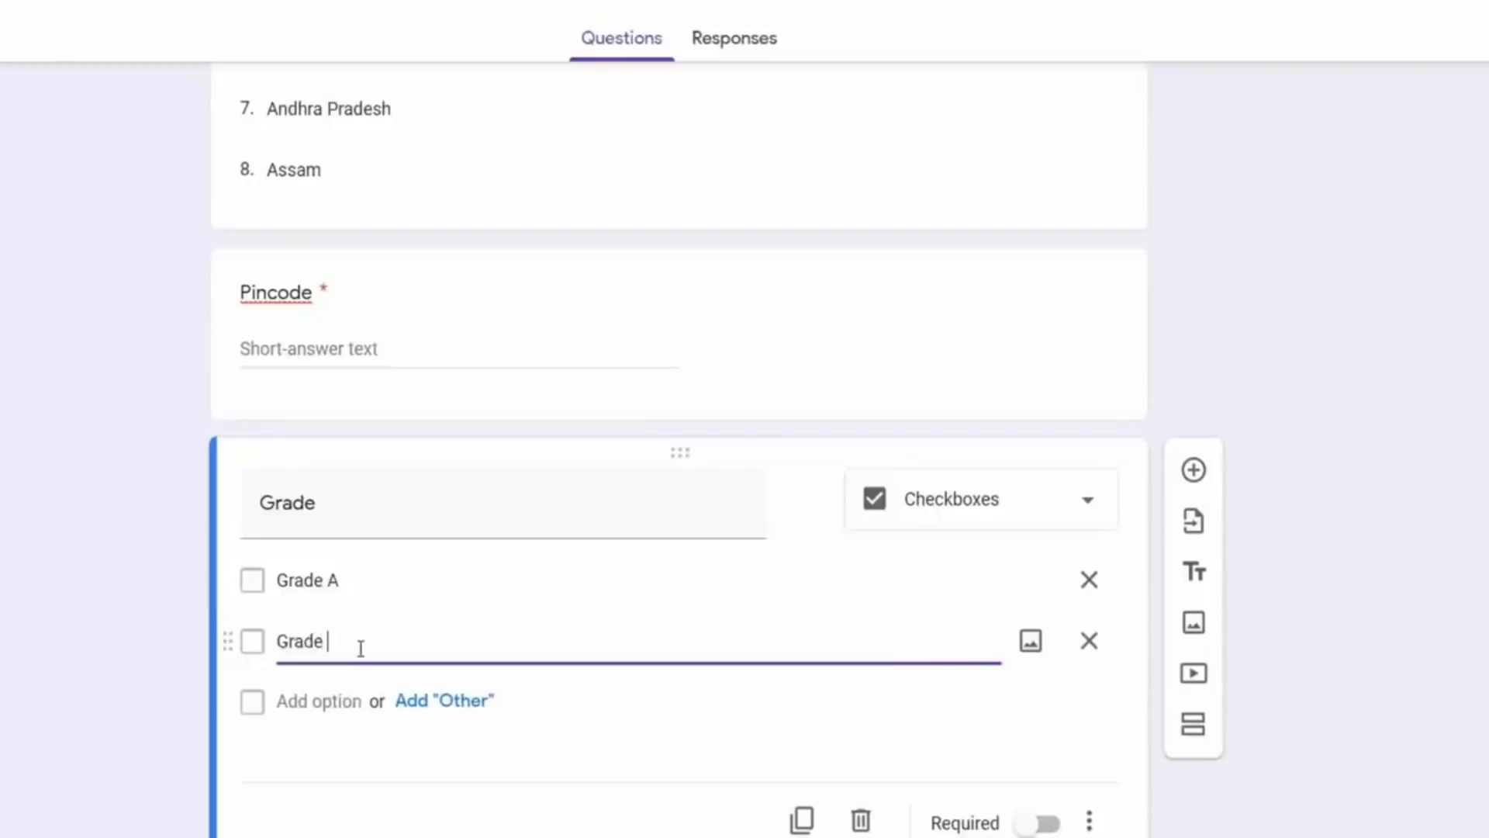
pyautogui.write(' B')
pyautogui.click(341, 702)
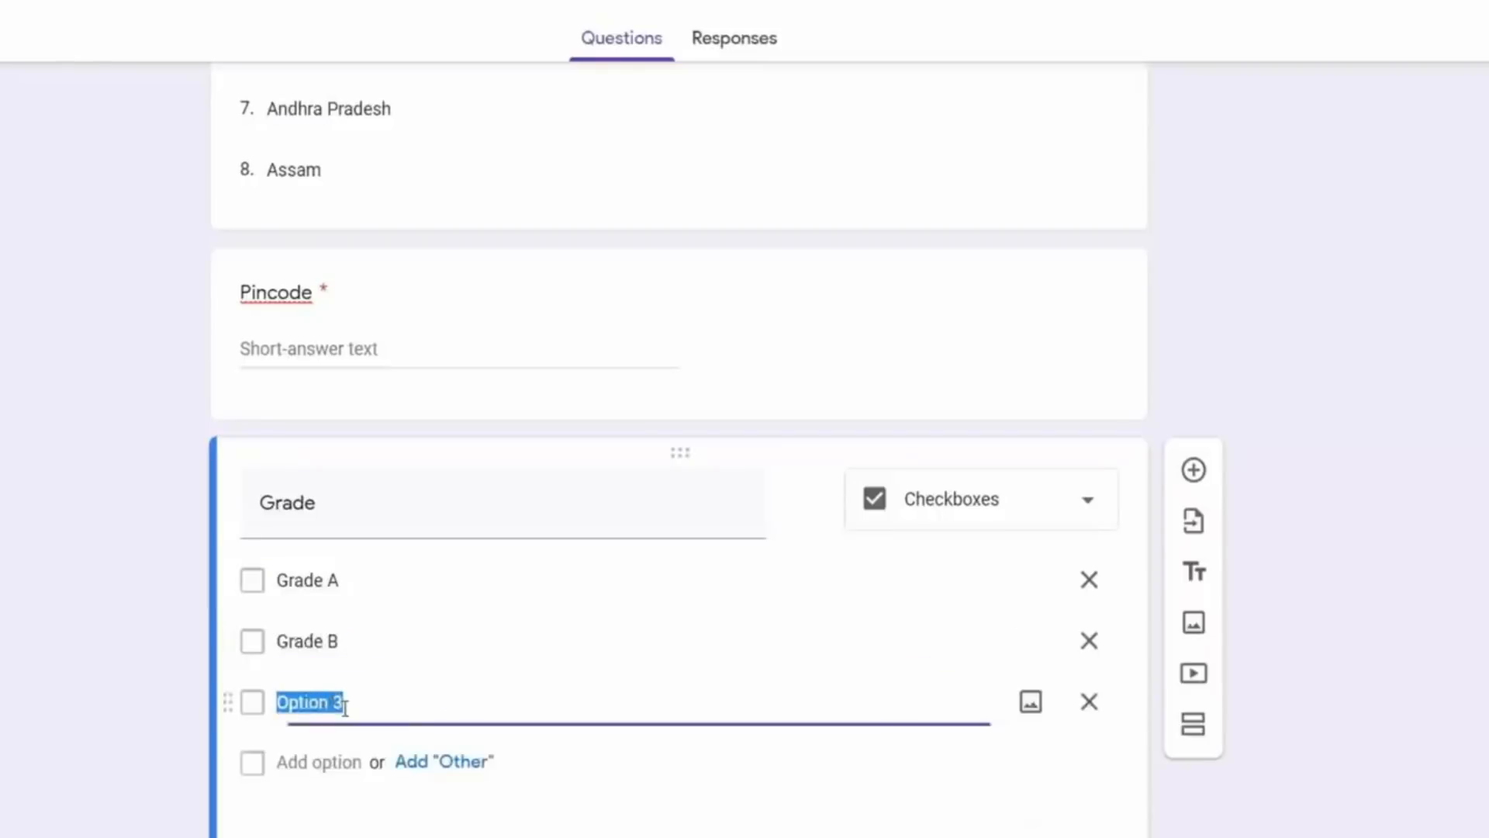
pyautogui.write('Grade C')
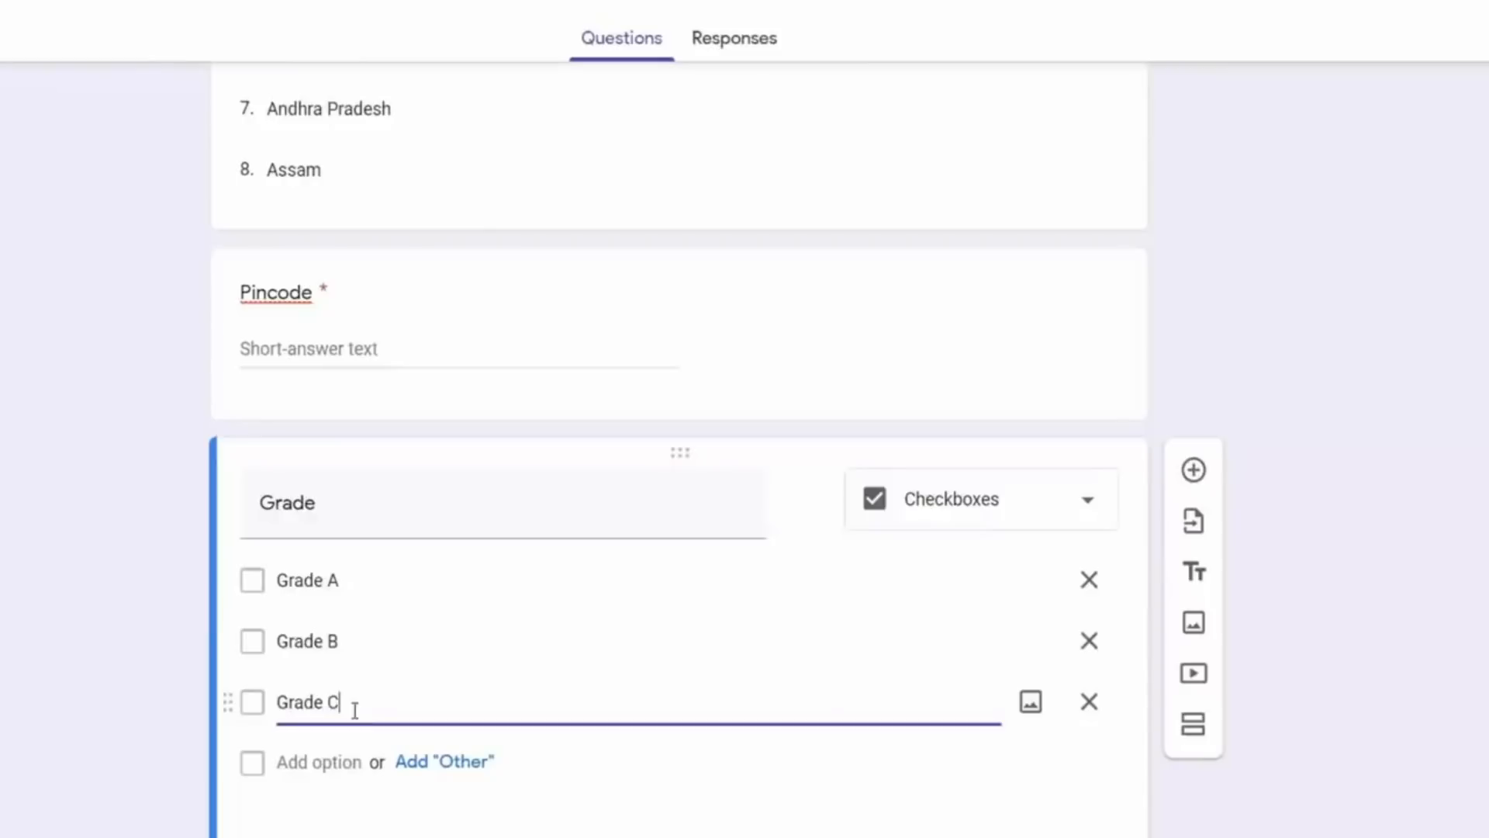
pyautogui.click(342, 762)
pyautogui.write('Grade ')
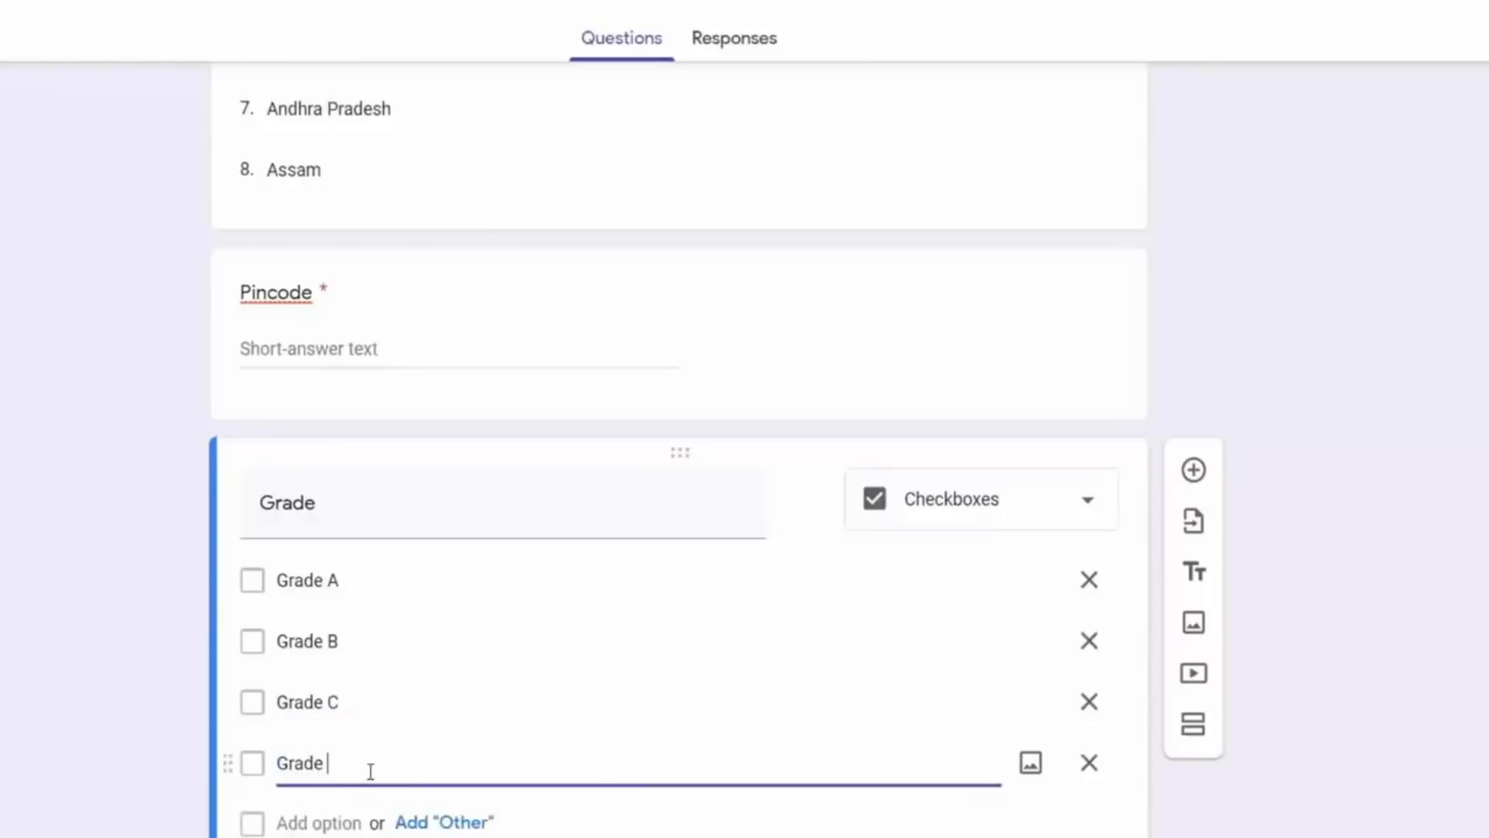
pyautogui.write('D')
pyautogui.click(160, 662)
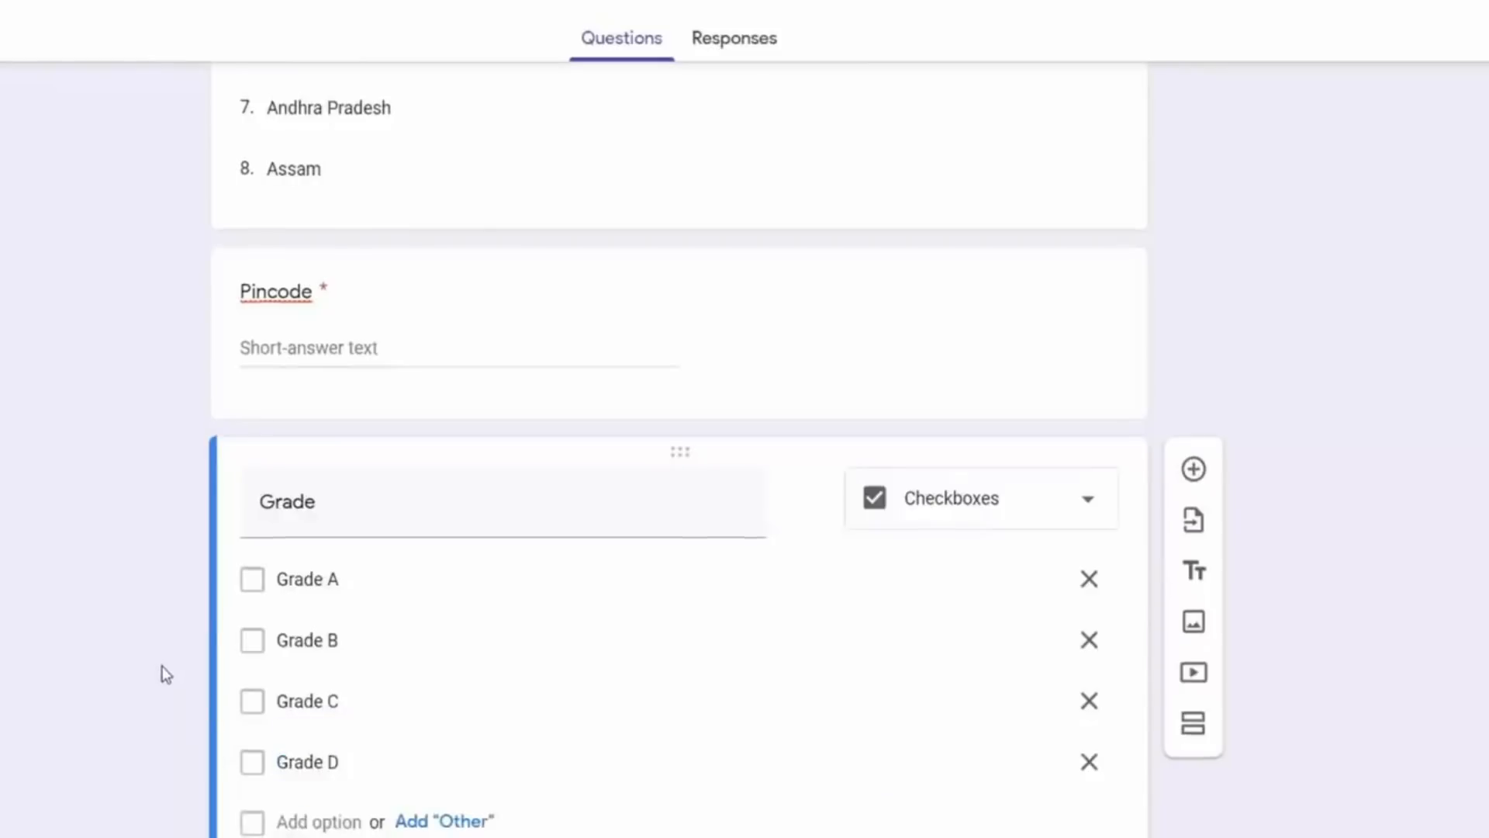
pyautogui.scroll(-3, 163, 667)
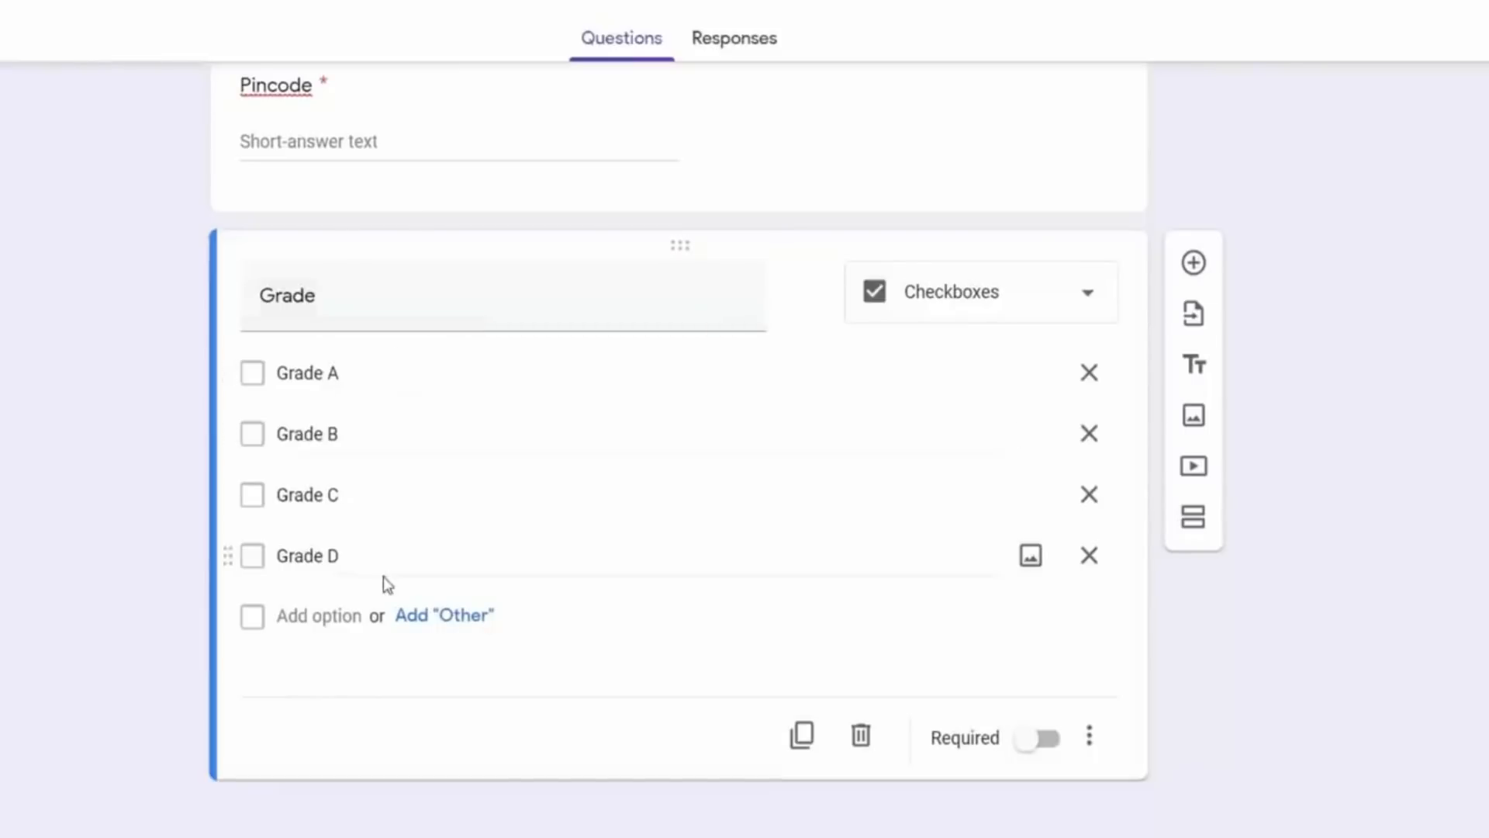
pyautogui.click(1037, 741)
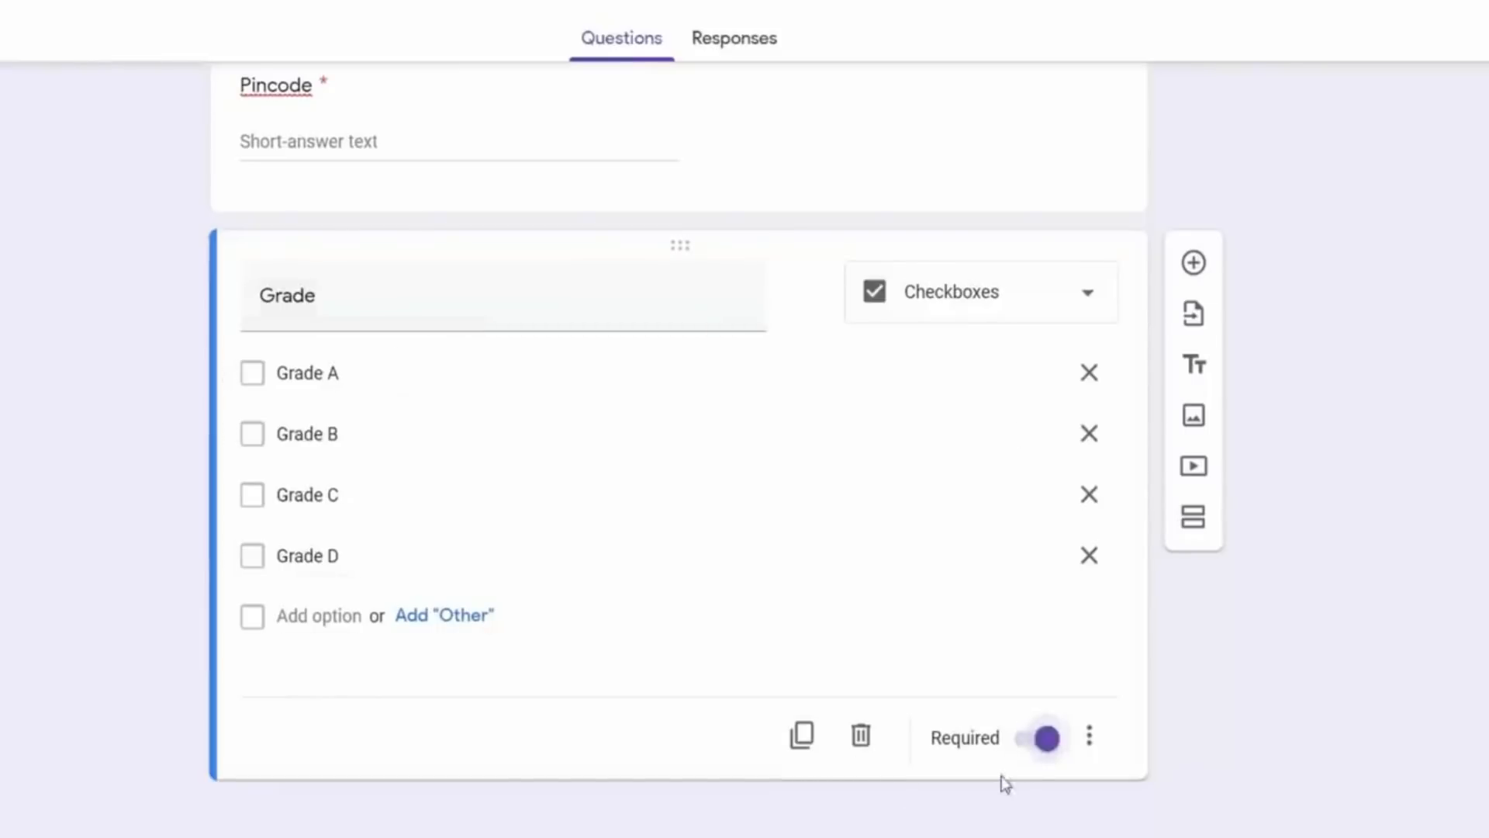
# Add a short-answer question titled "Mobile Number" below the Grade question.
pyautogui.click(1202, 276)
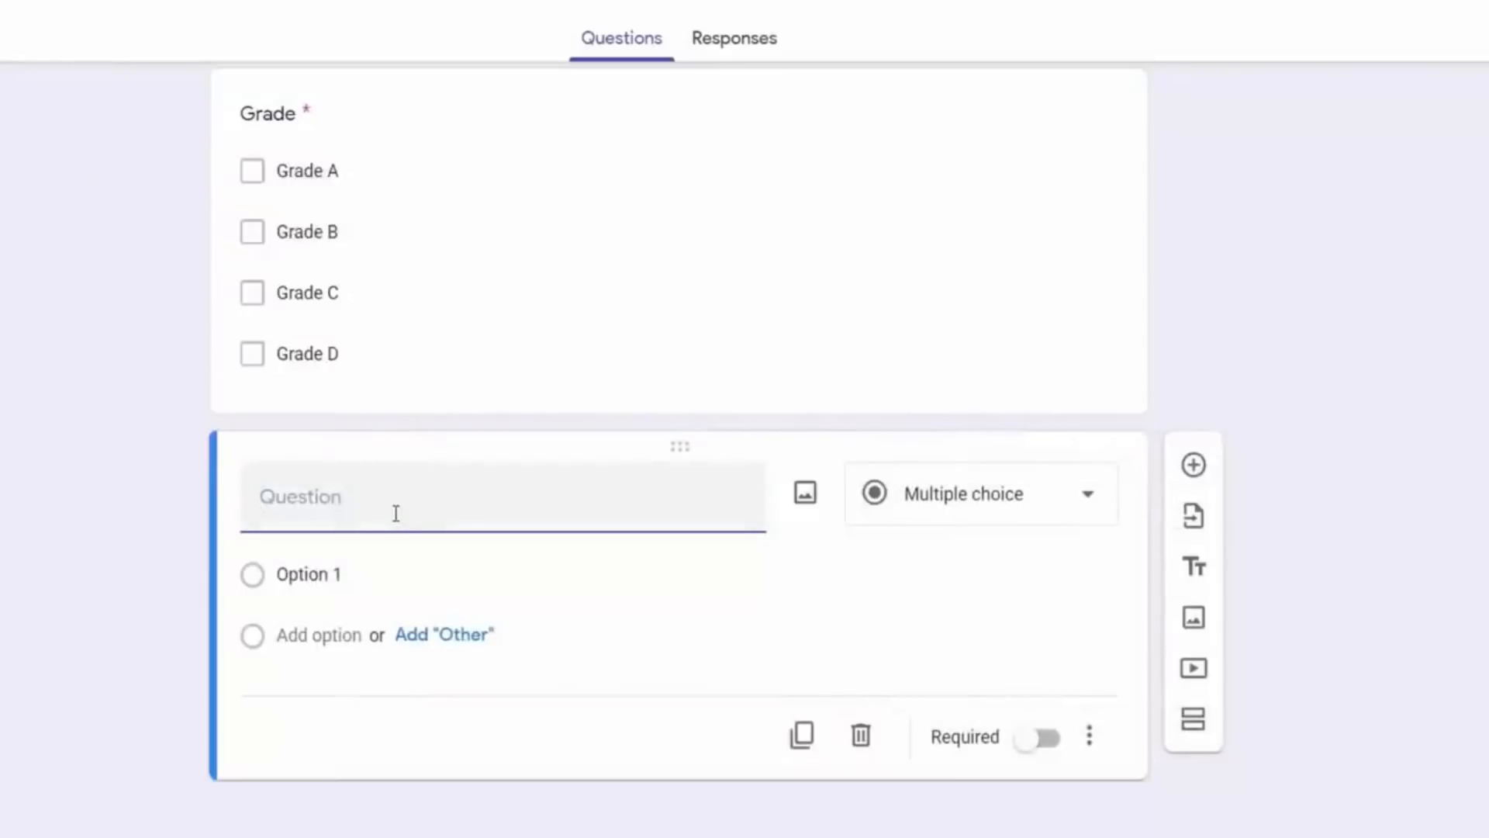
pyautogui.write('Mob')
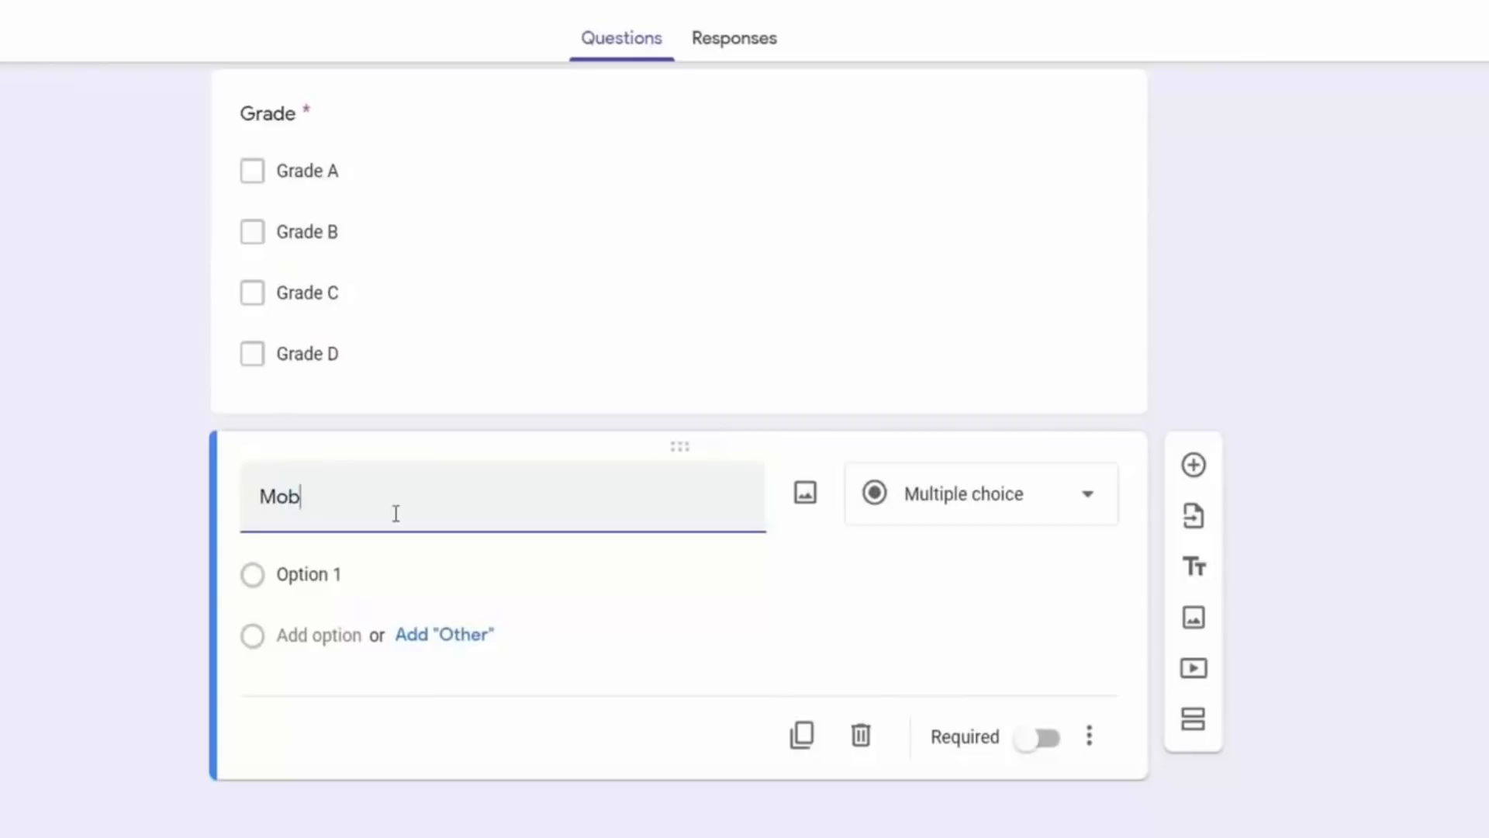
pyautogui.write('ile N')
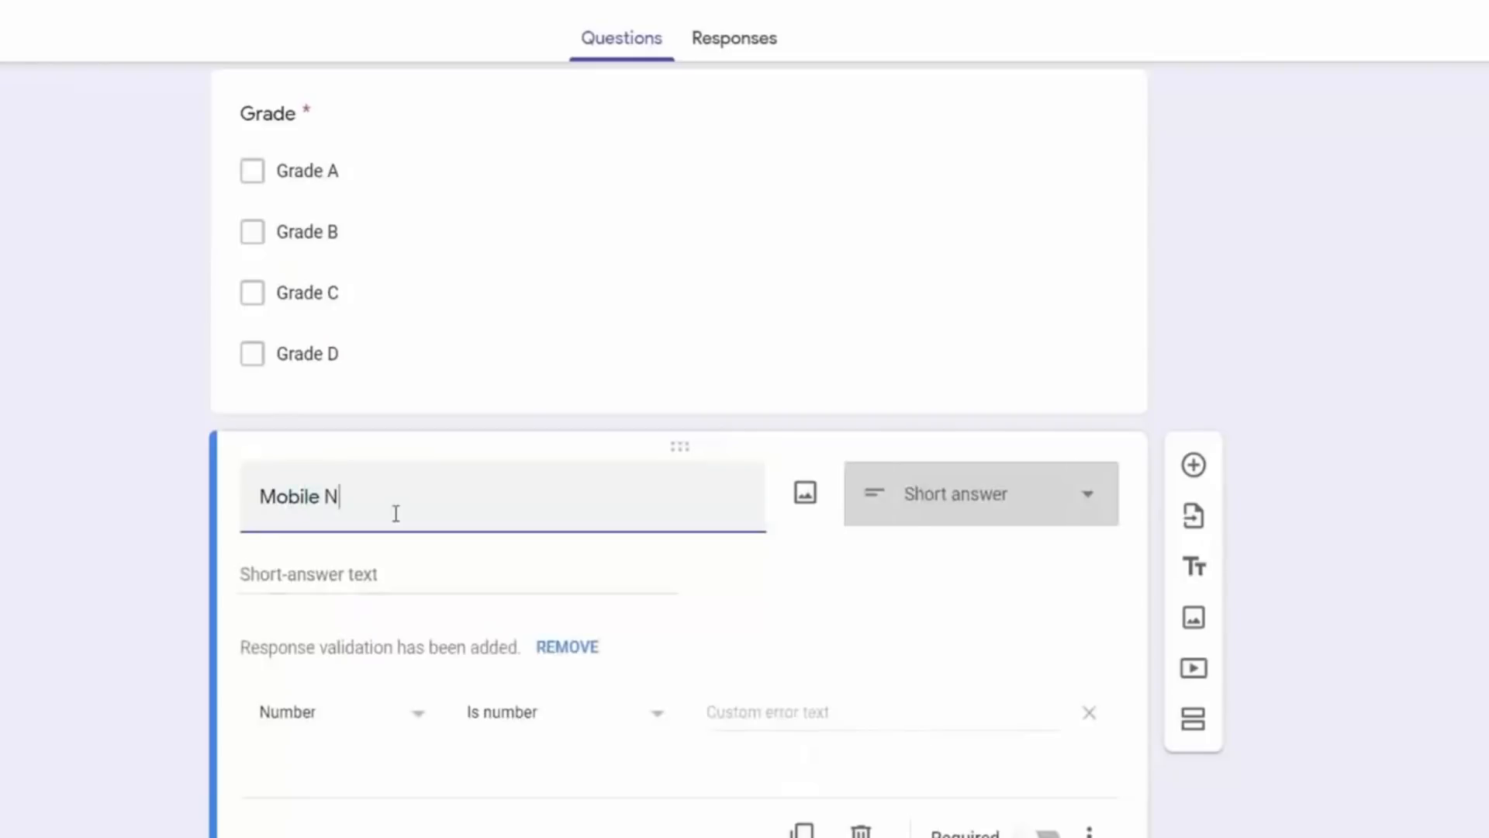
pyautogui.write('umber')
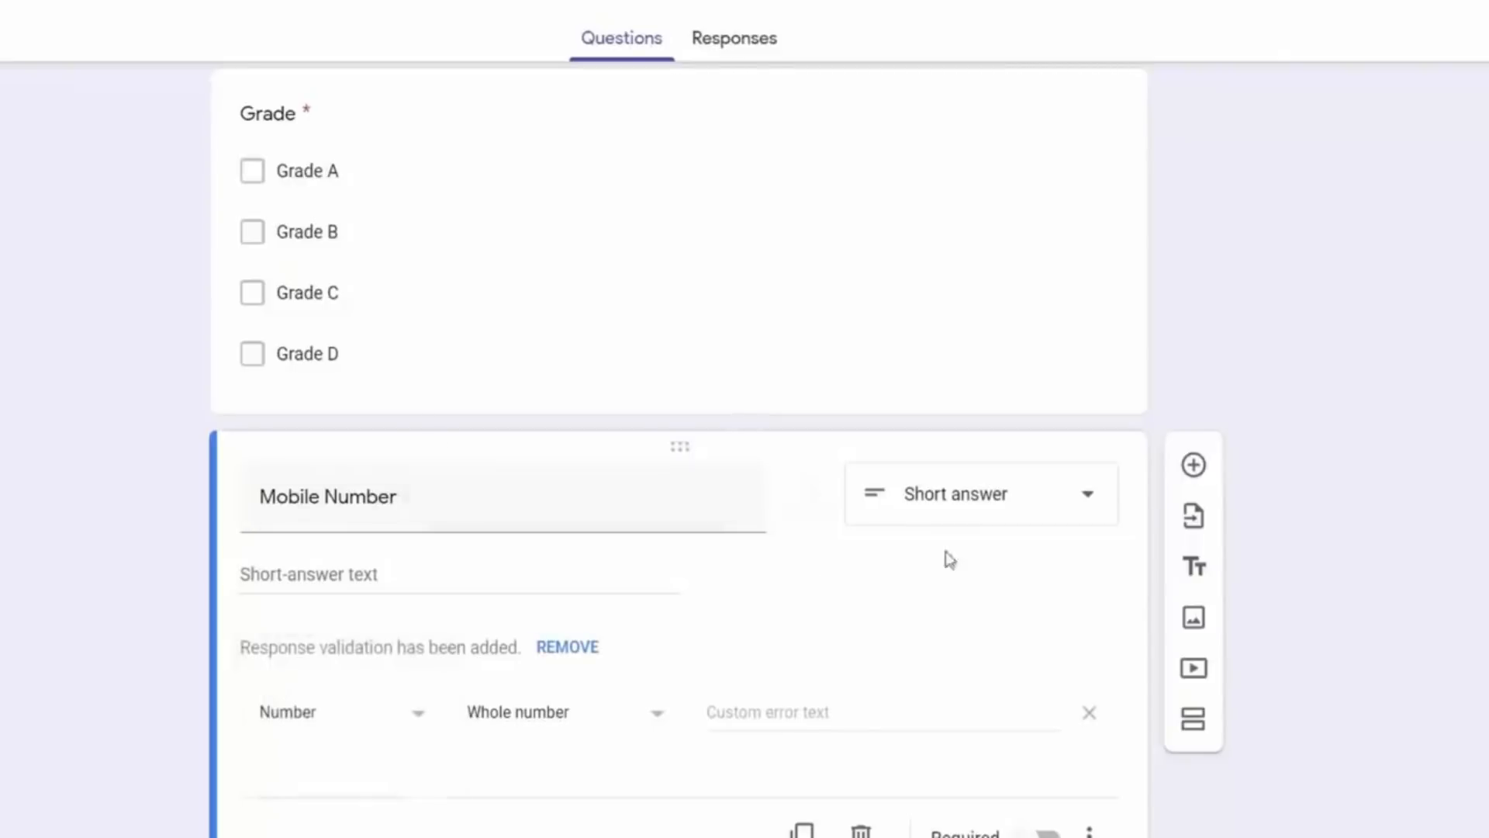
# Set the Mobile Number question's response validation to Length with a minimum character count of 10.
pyautogui.click(378, 729)
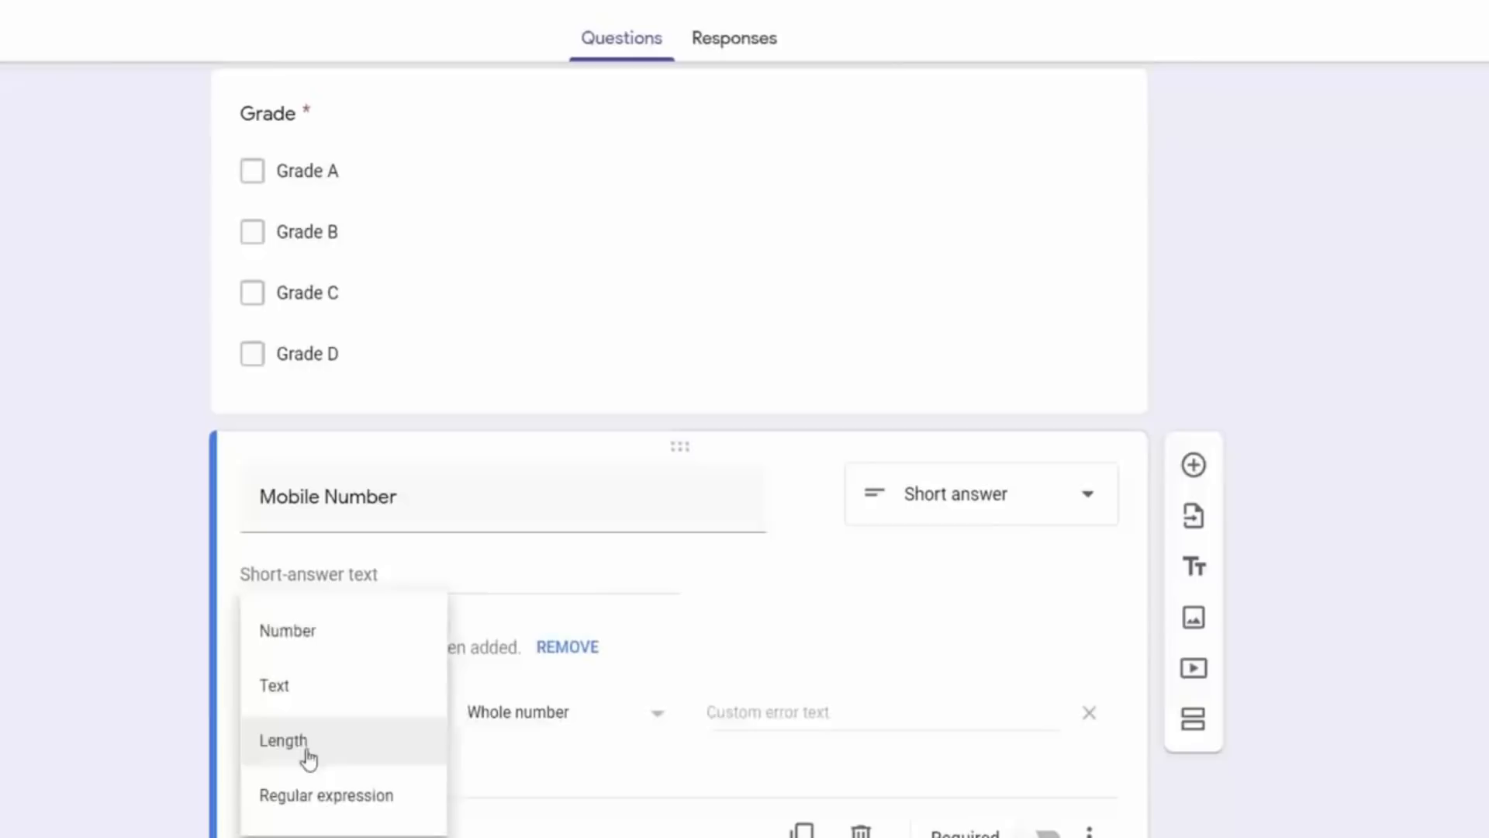
pyautogui.click(306, 749)
pyautogui.click(365, 728)
pyautogui.click(562, 728)
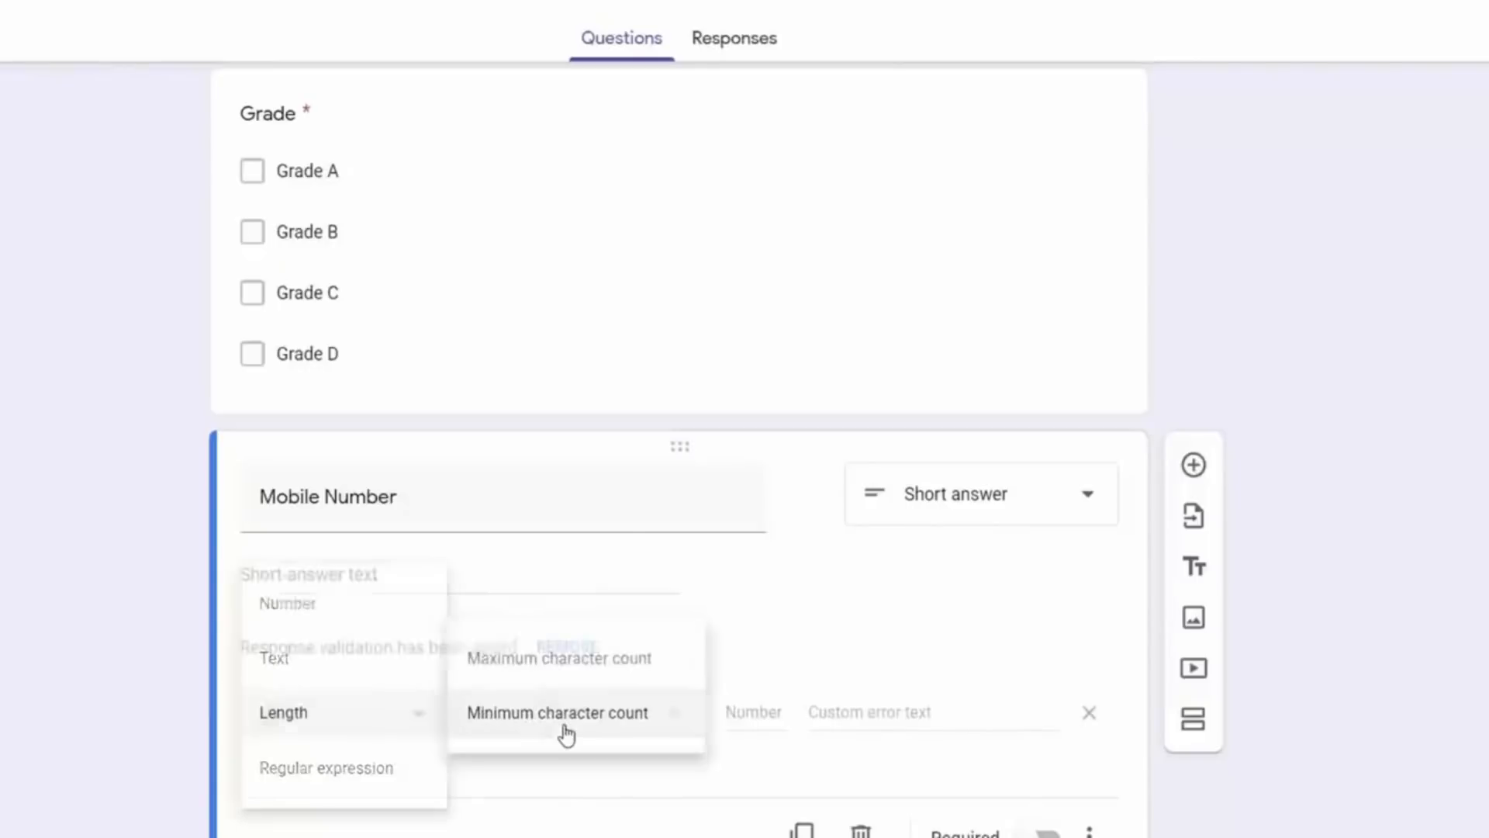
pyautogui.click(528, 724)
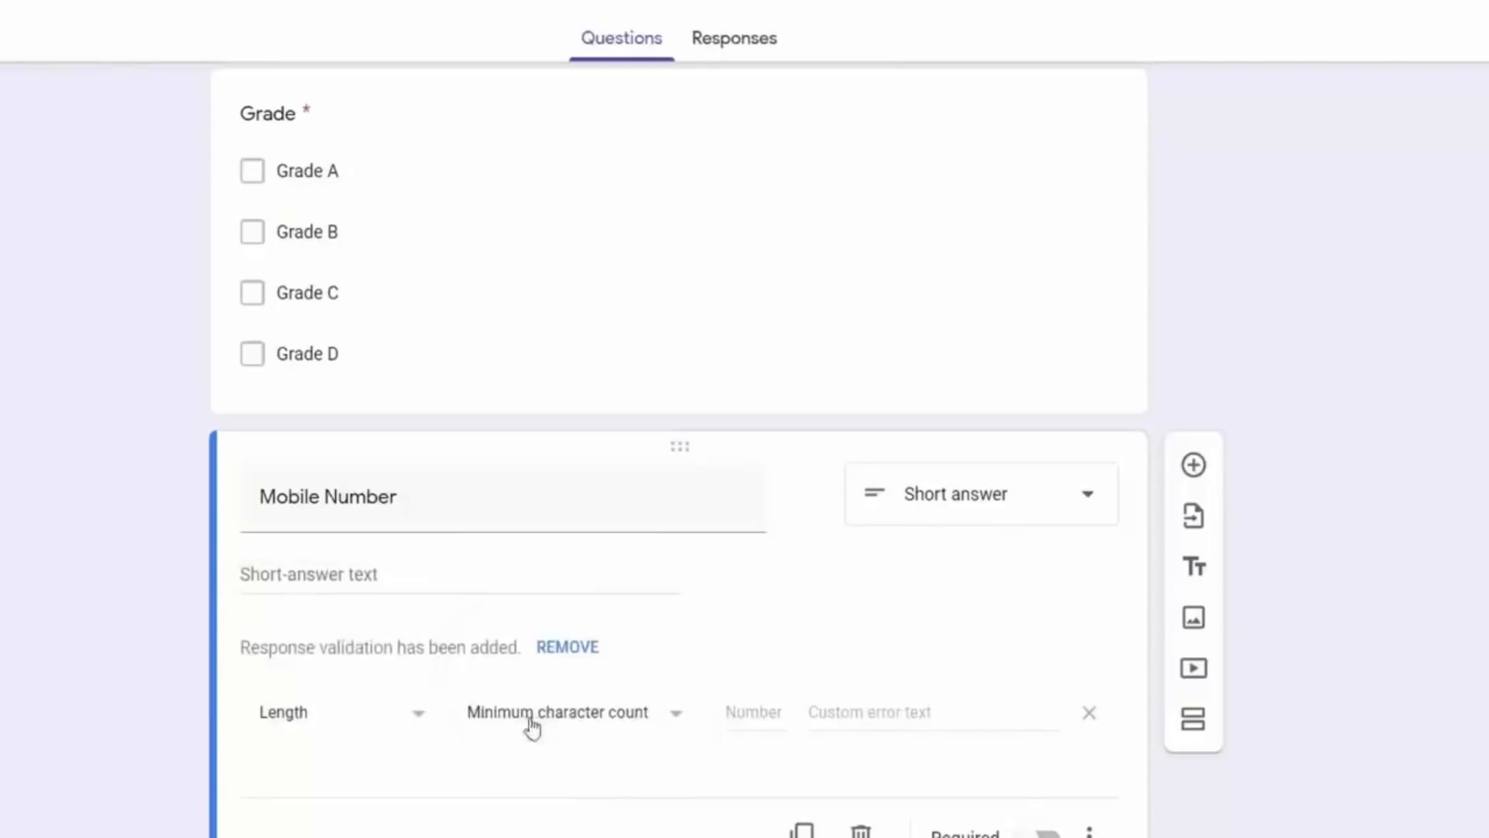
pyautogui.click(751, 712)
pyautogui.write('10')
# Enter "मोबाइल नं0 ठीक नहीं है" as the Mobile Number question's custom error text and make the question required.
pyautogui.click(860, 724)
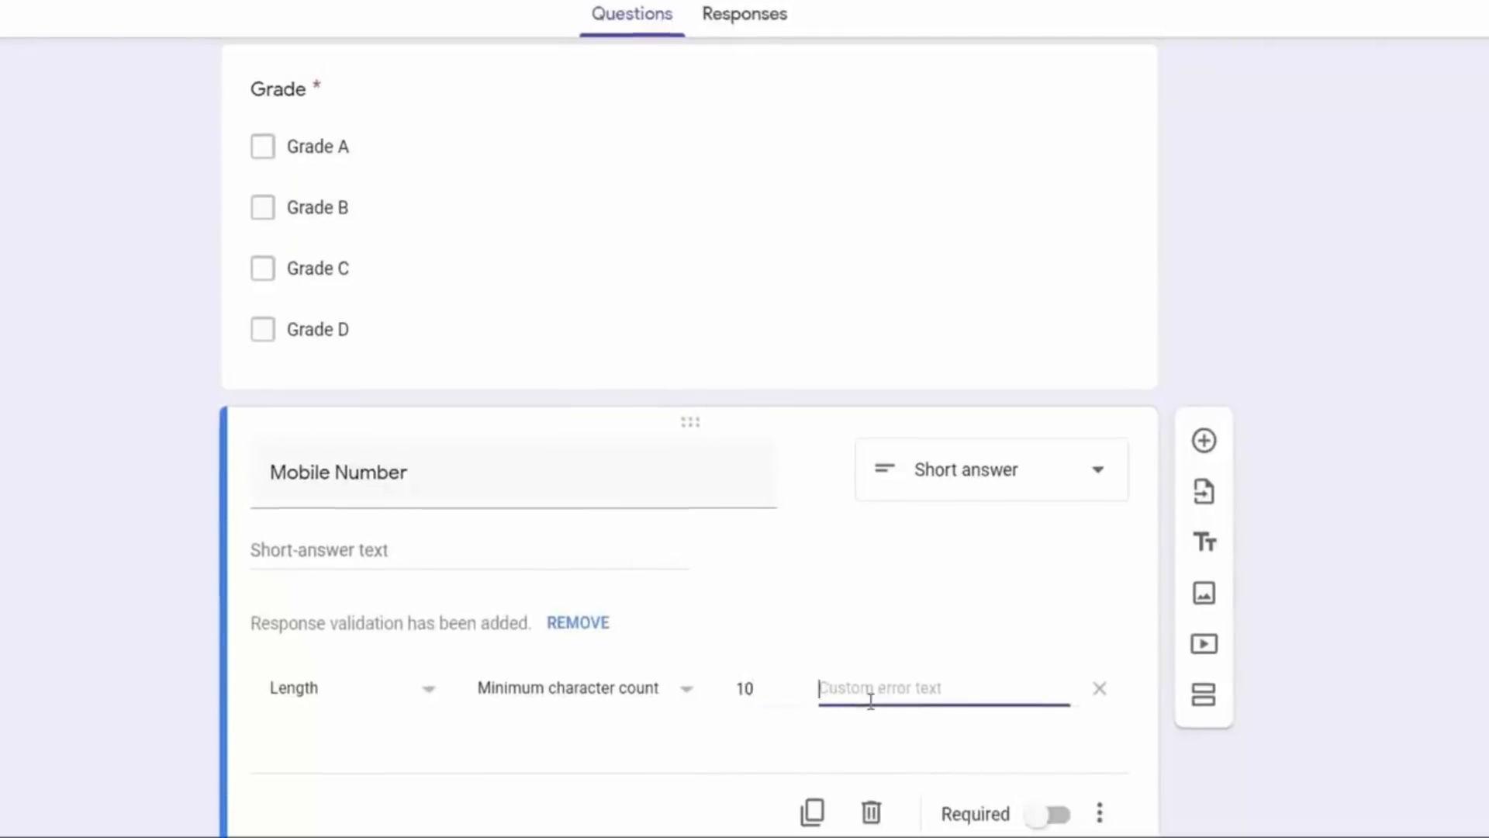
pyautogui.write('मोबाइल नं0 ठीक नहीं है')
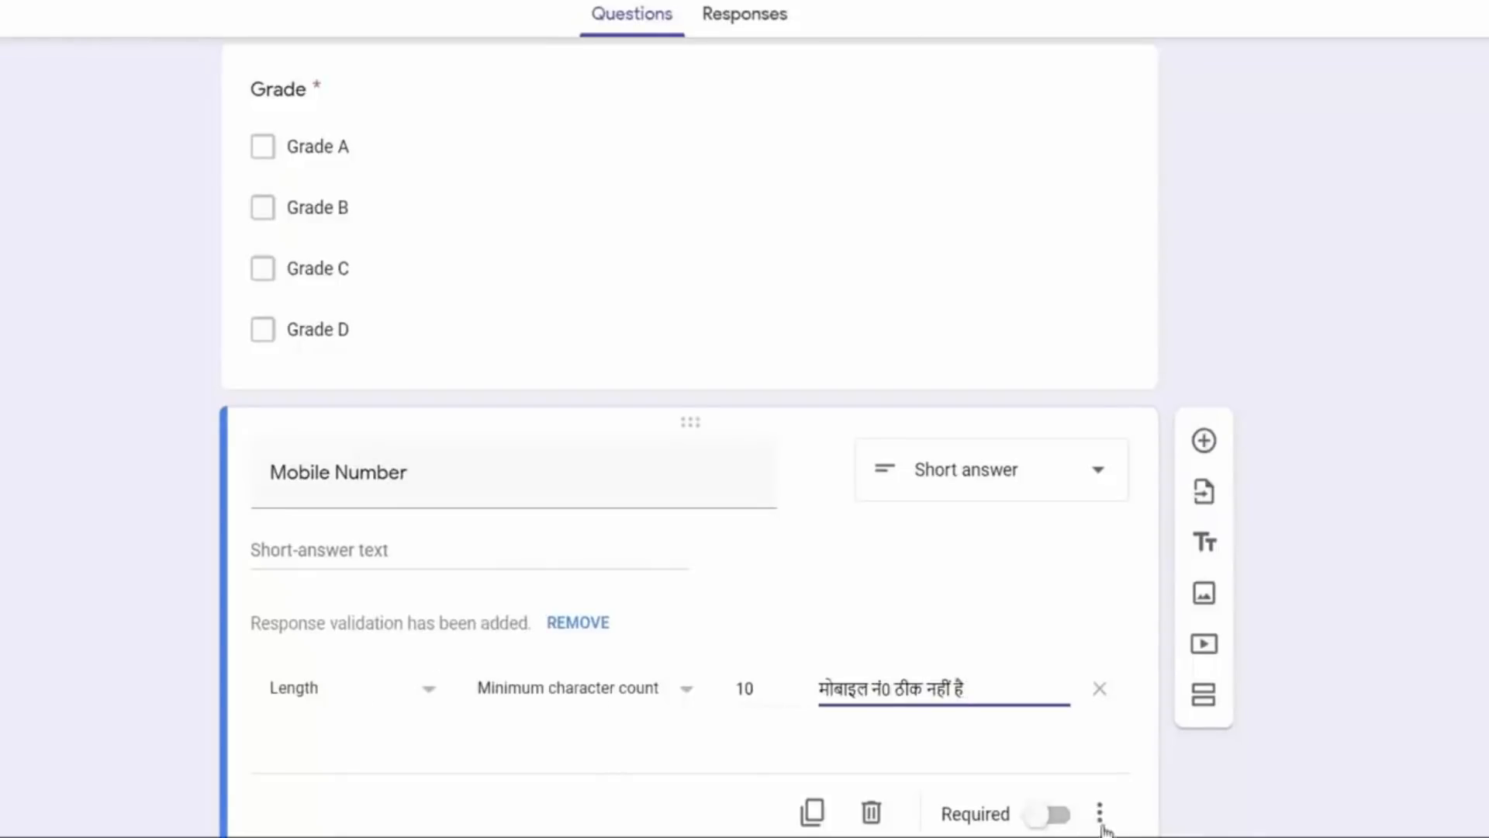
pyautogui.click(1043, 816)
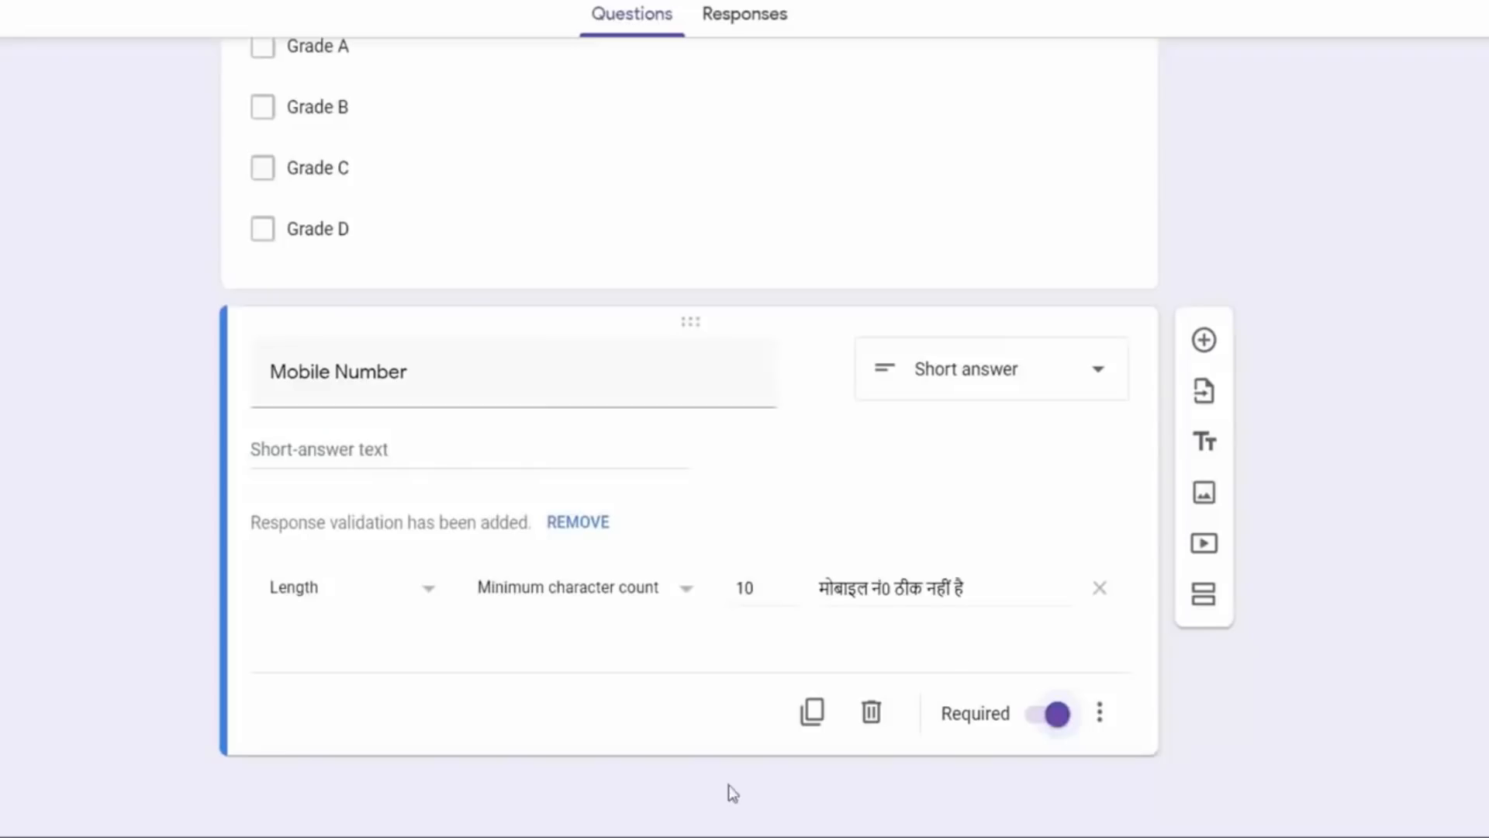
# Add a question titled "Status" below the Mobile Number question, with Checkboxes as its answer type.
pyautogui.click(1203, 340)
pyautogui.write('Status')
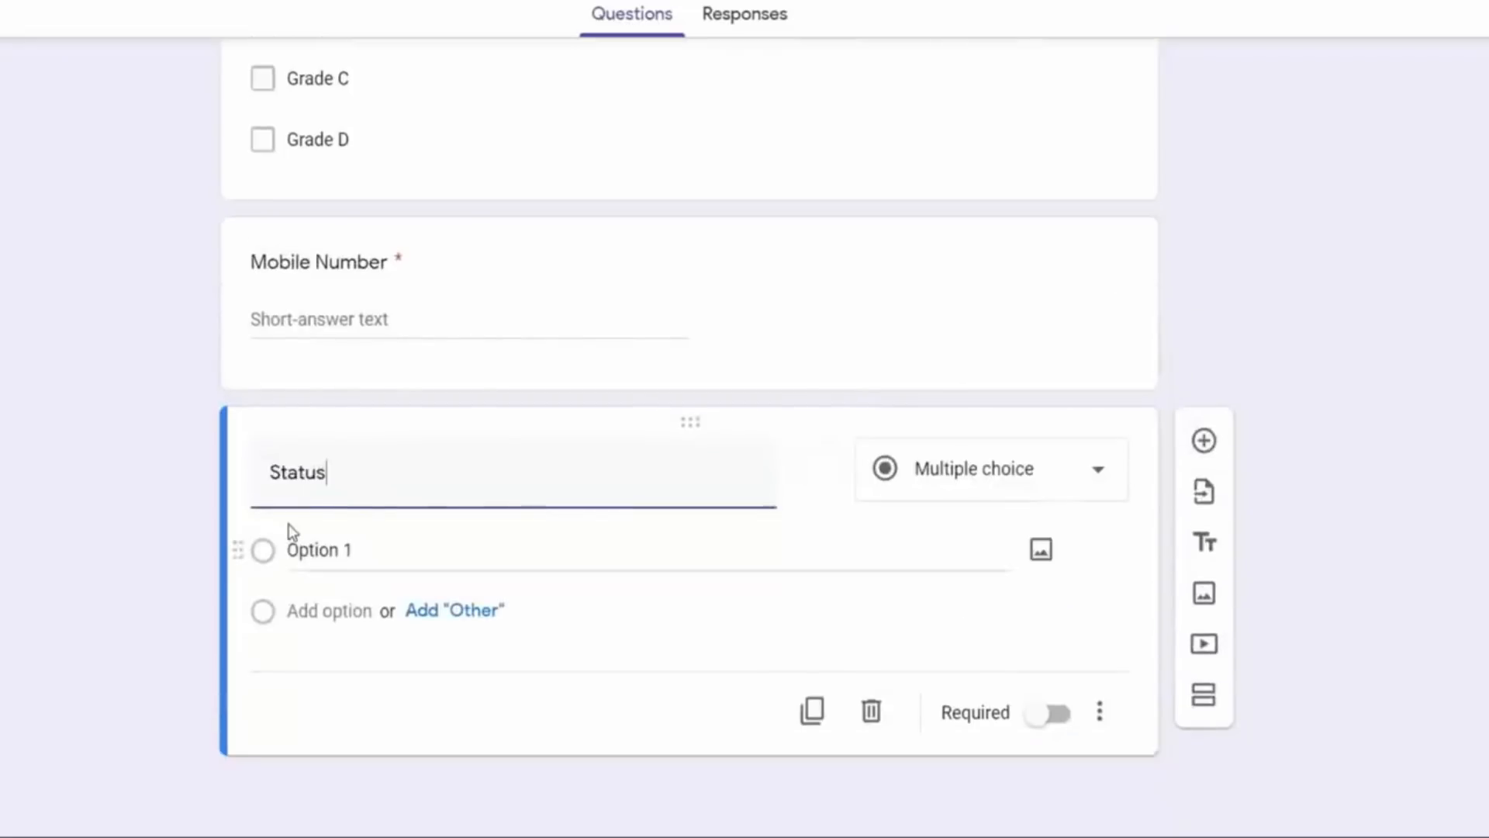
pyautogui.click(194, 565)
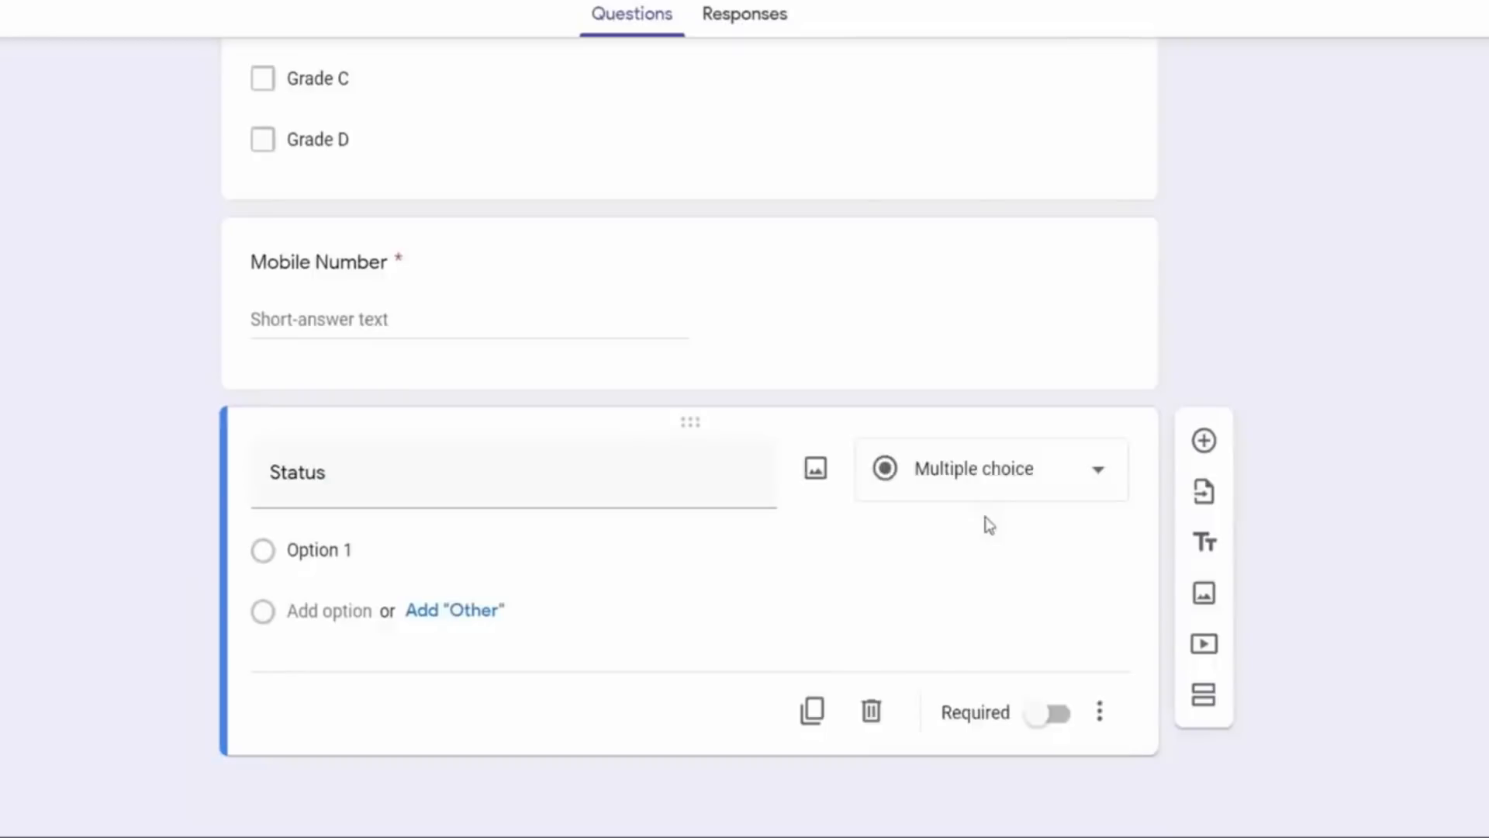
pyautogui.click(989, 481)
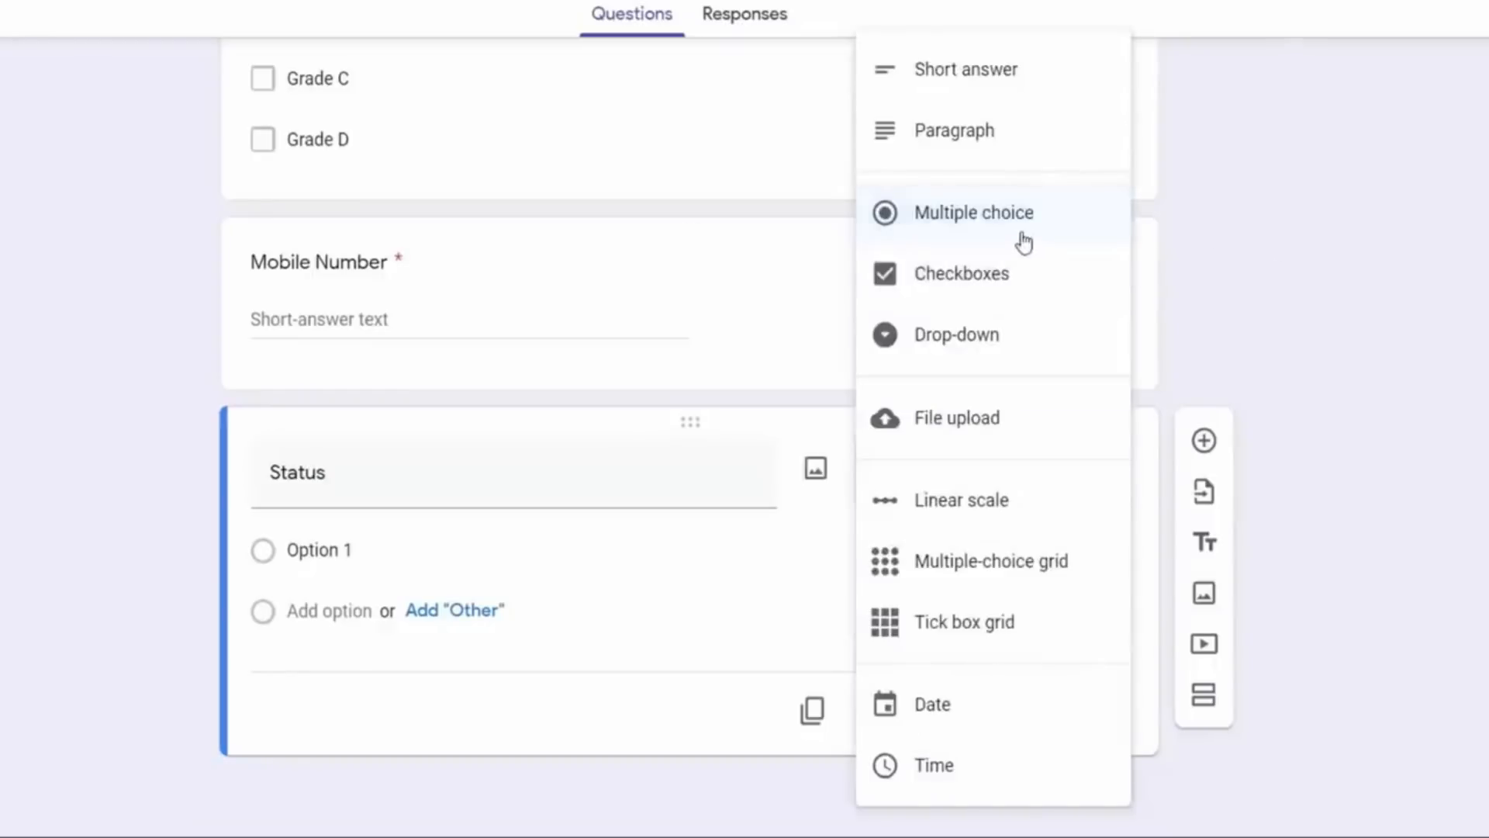
# Give the Status question the options Yes and No, and make it required.
pyautogui.click(319, 552)
pyautogui.write('Yes')
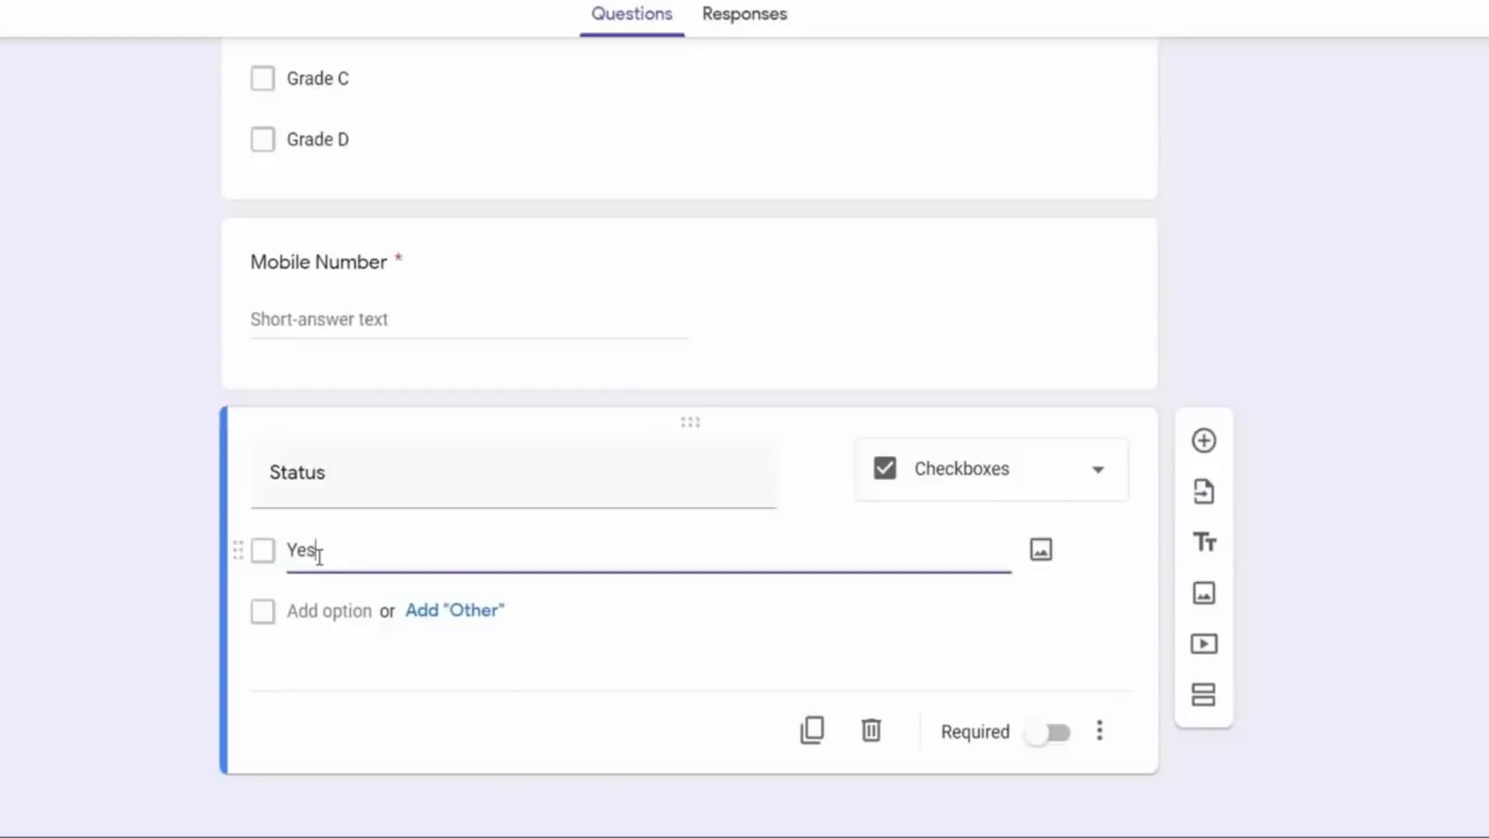
pyautogui.press('Return')
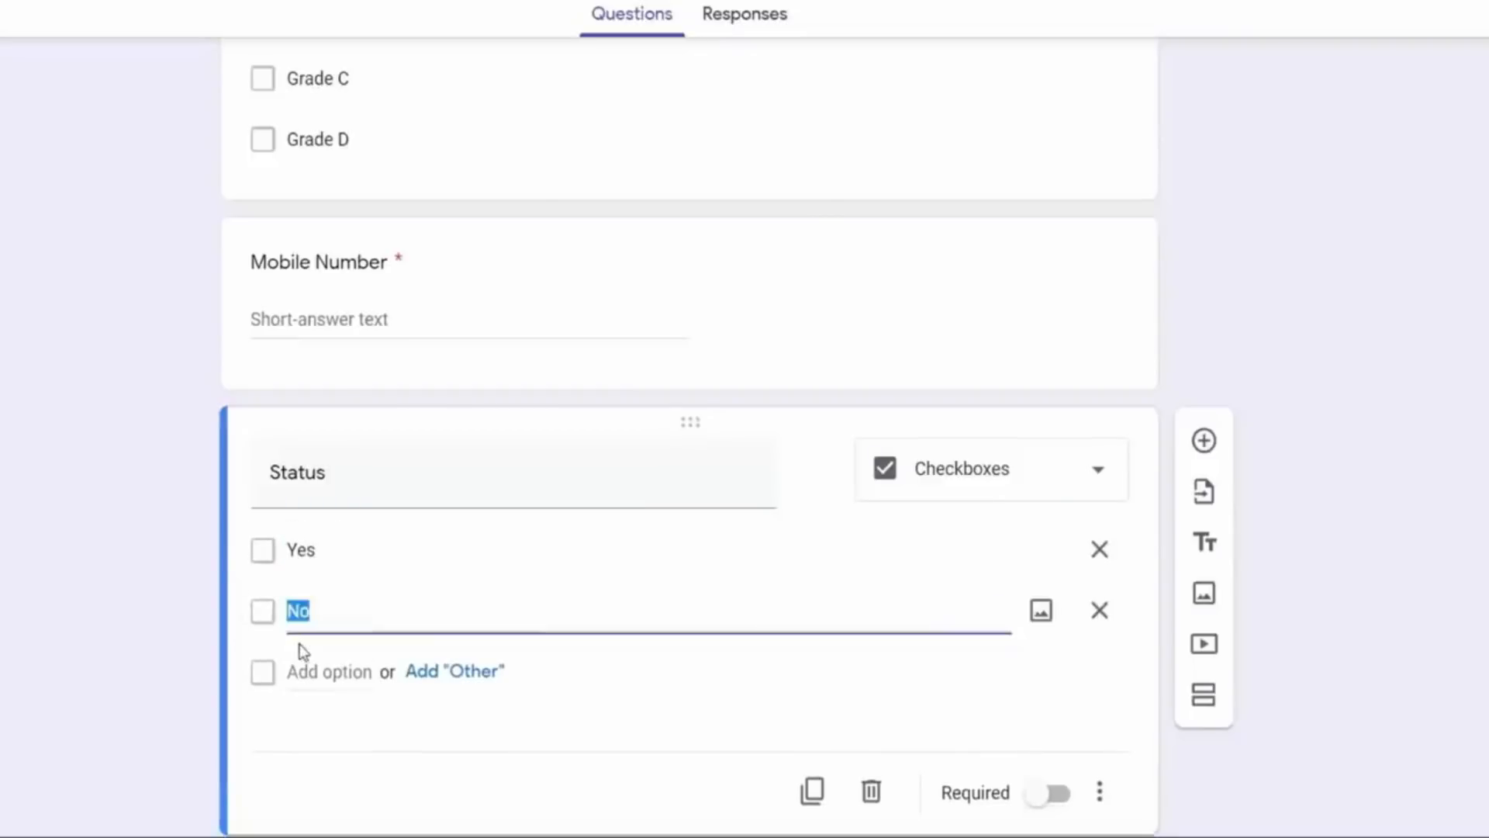
pyautogui.click(148, 625)
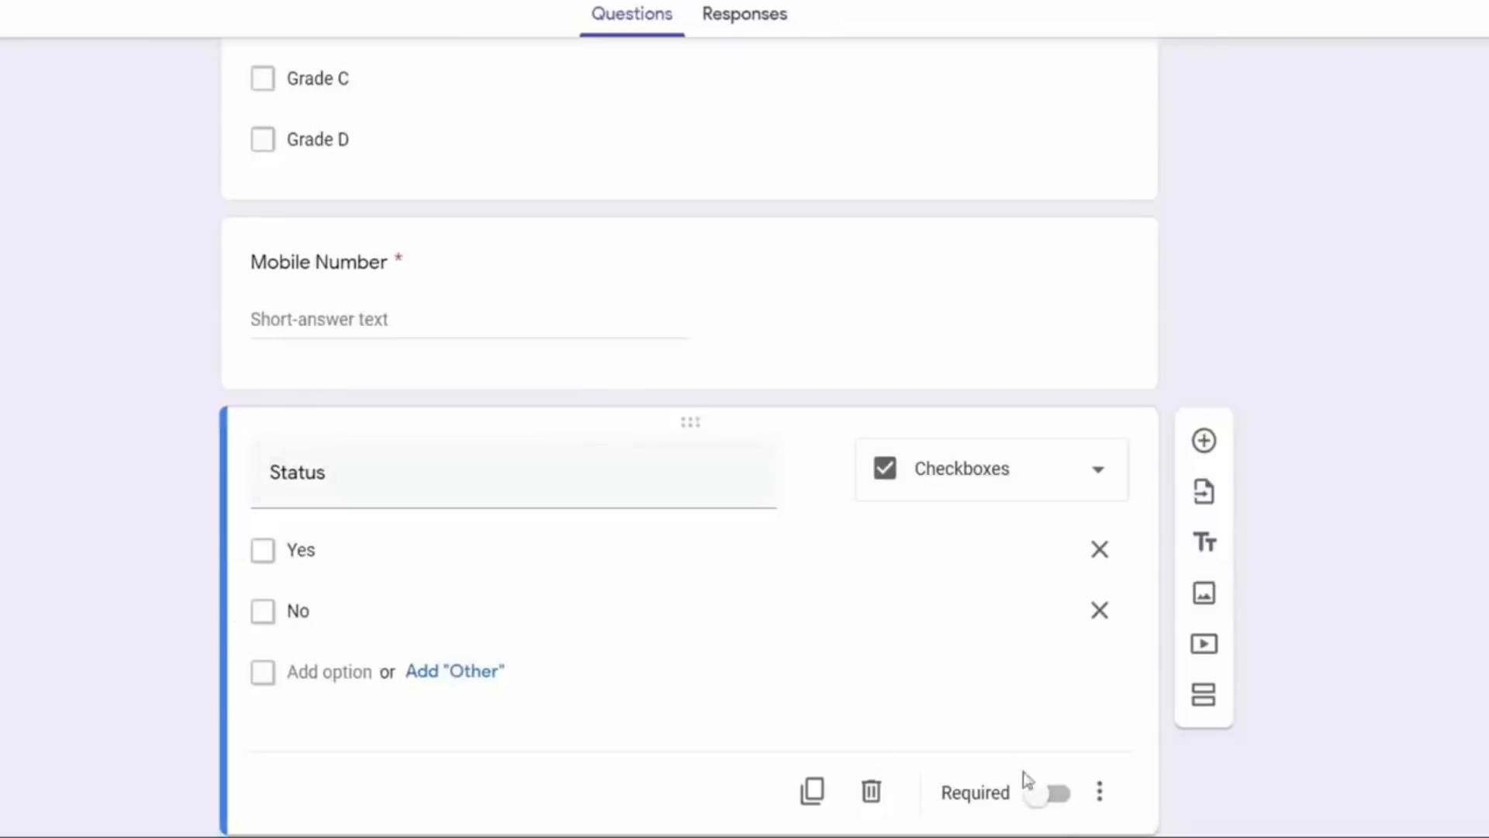
pyautogui.click(1047, 799)
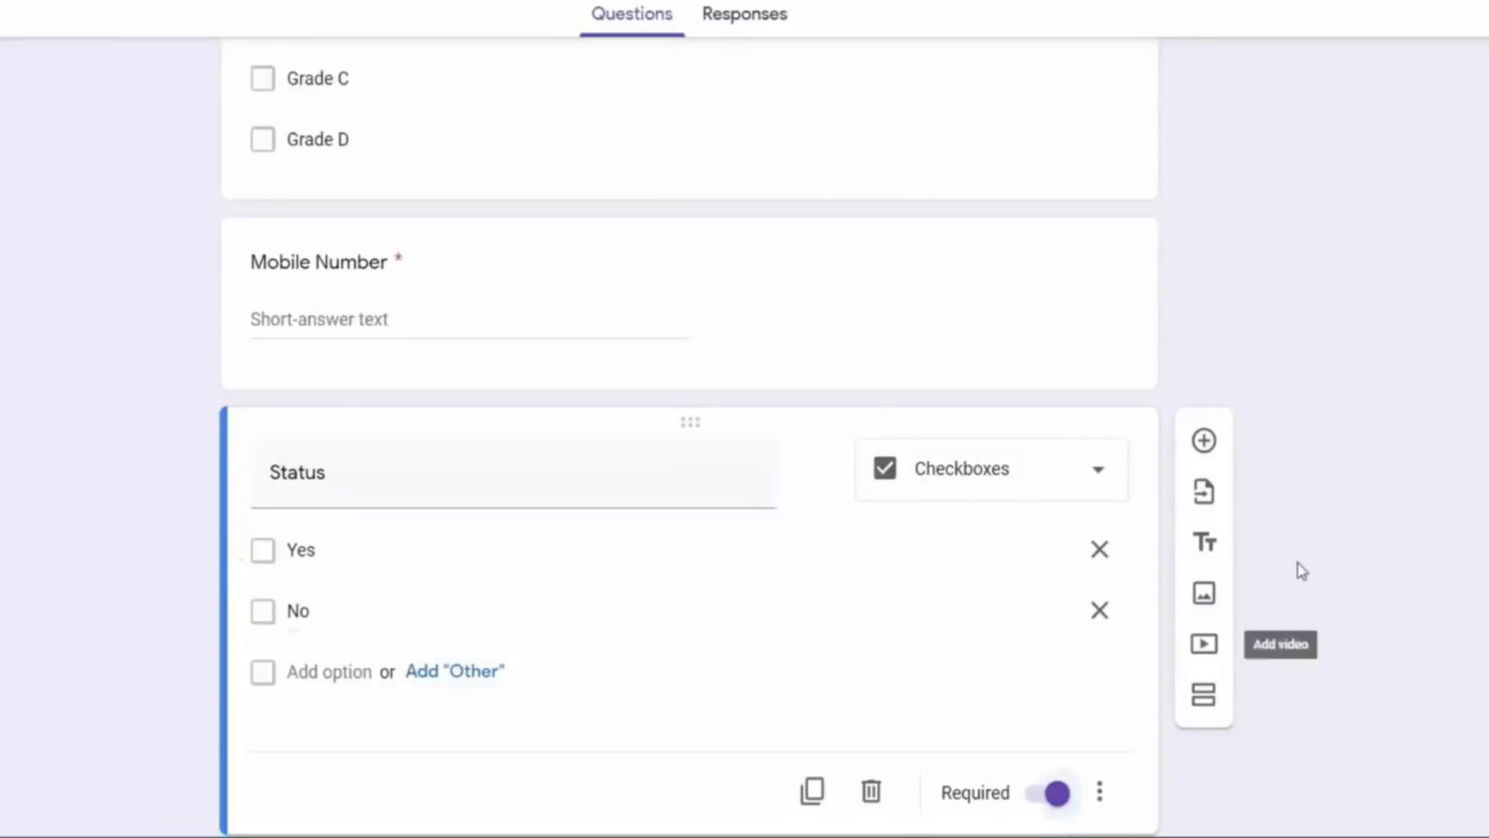
# Add a File upload question titled "Attachment" below the Status question, accepting that respondents upload files to Drive.
pyautogui.scroll(-1, 1297, 543)
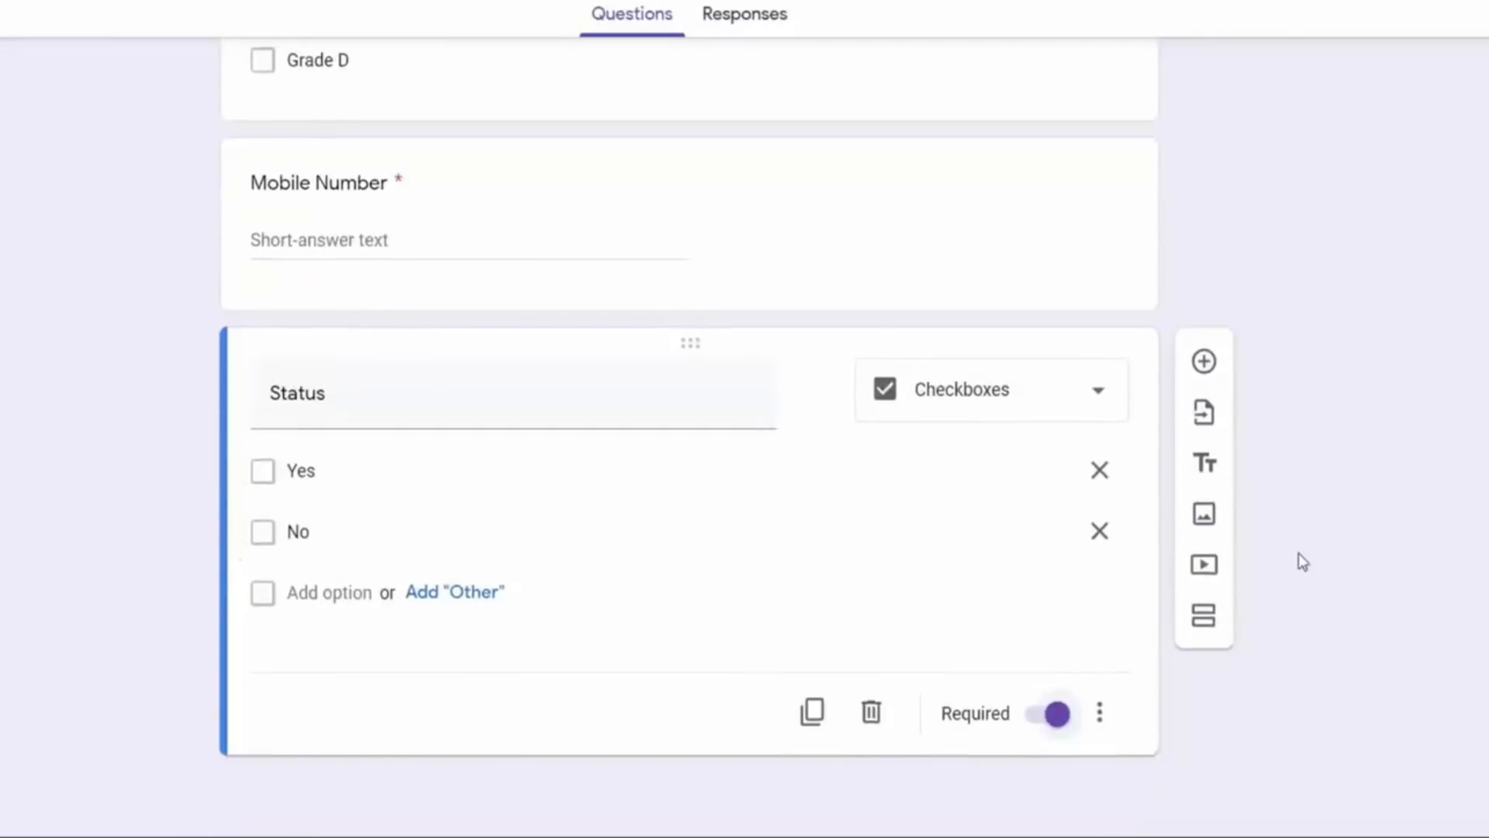
pyautogui.click(1212, 363)
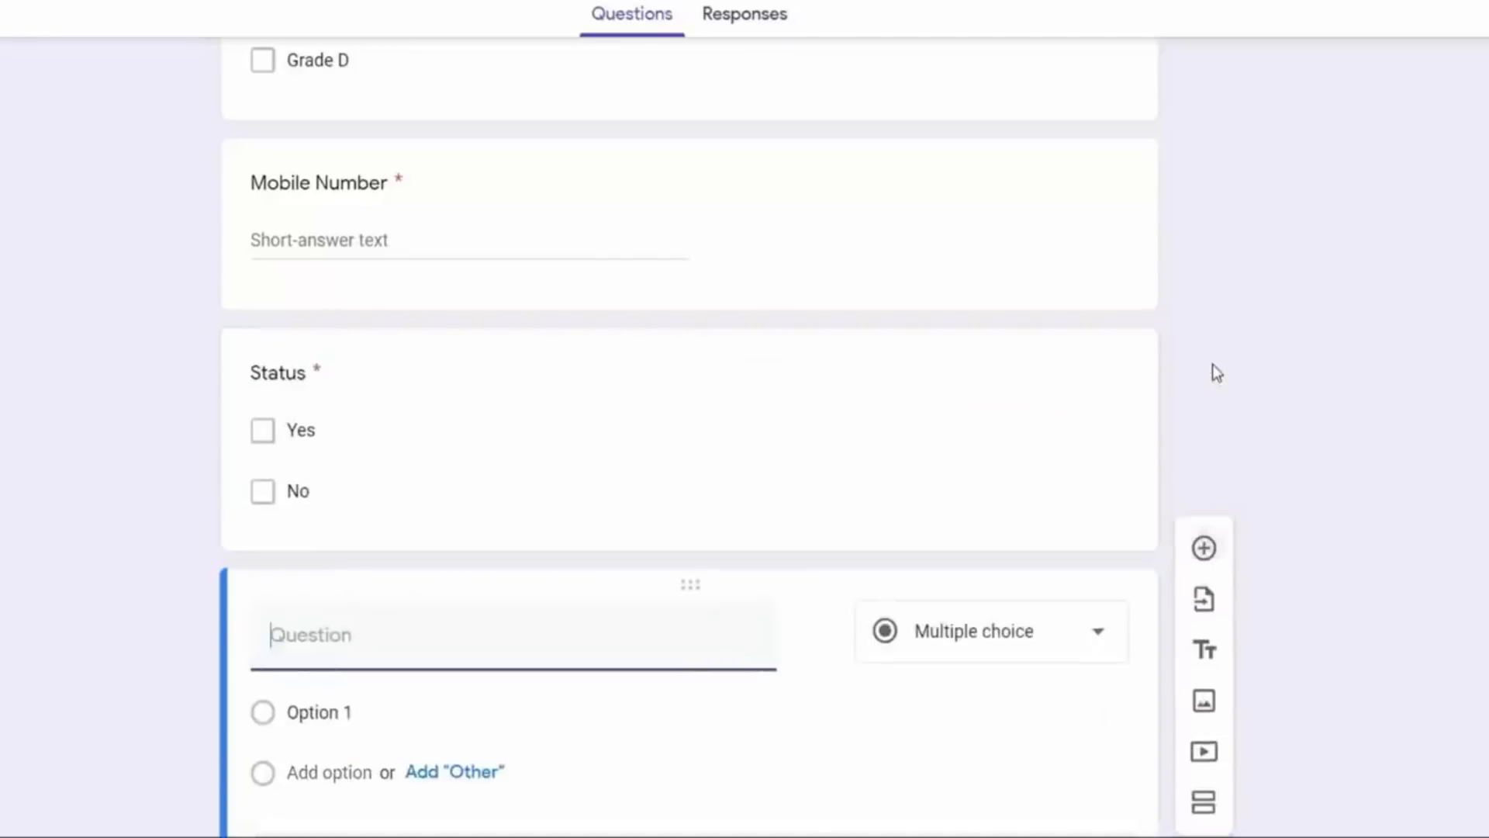
pyautogui.click(1038, 473)
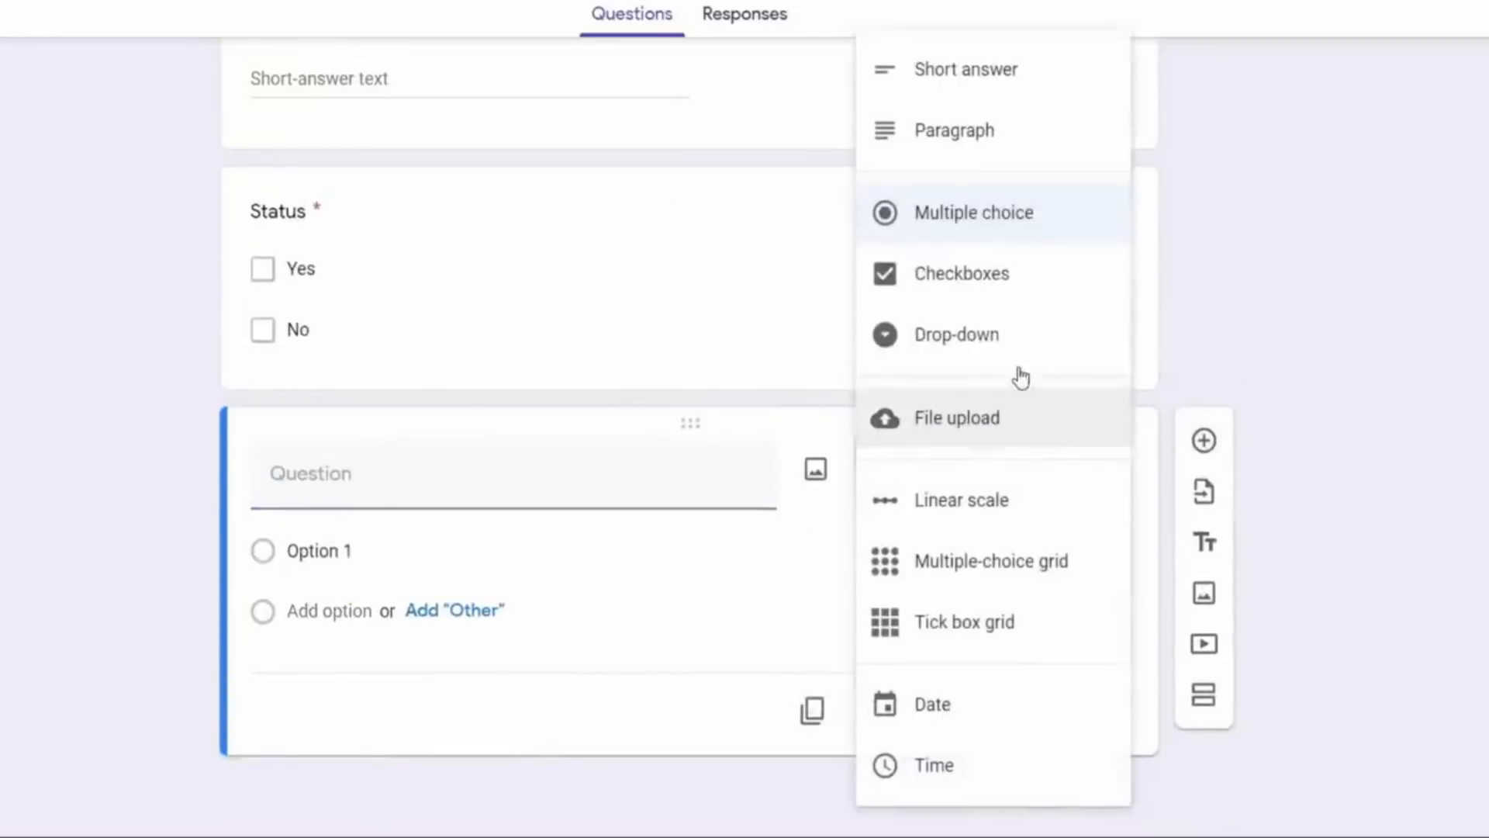
pyautogui.click(1017, 439)
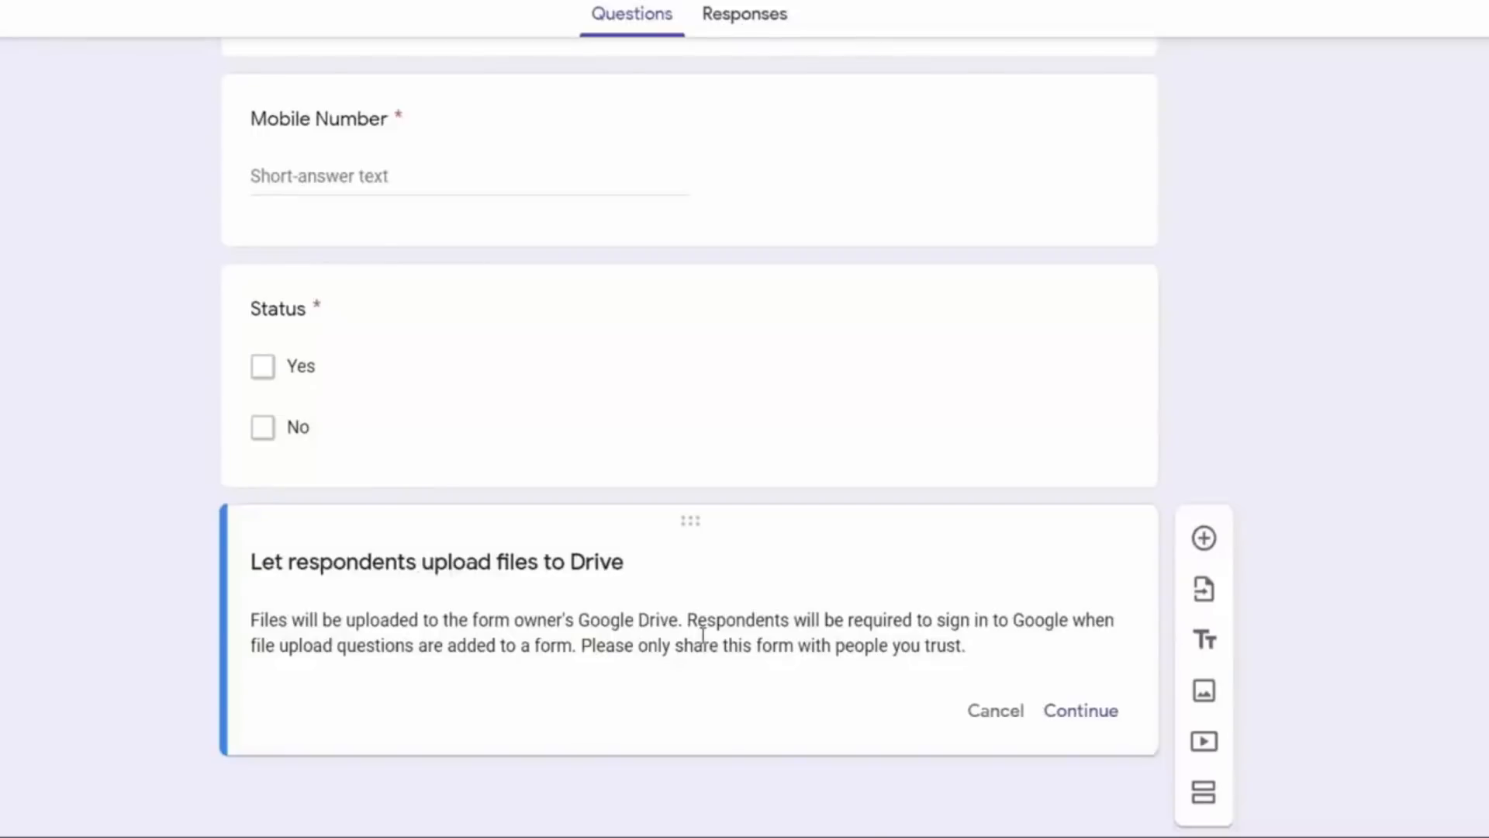
pyautogui.click(1078, 727)
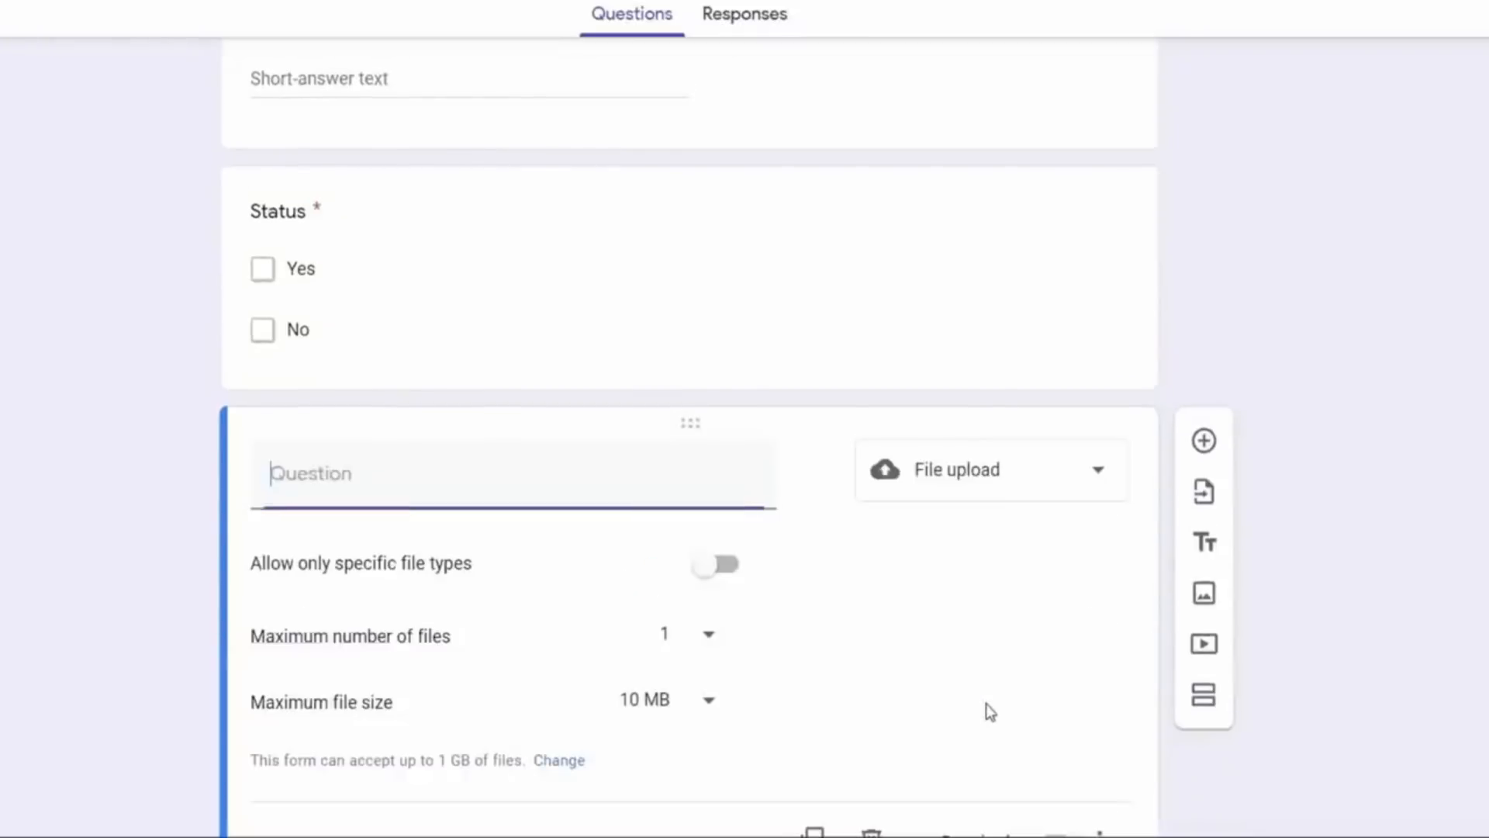
pyautogui.scroll(-2, 605, 602)
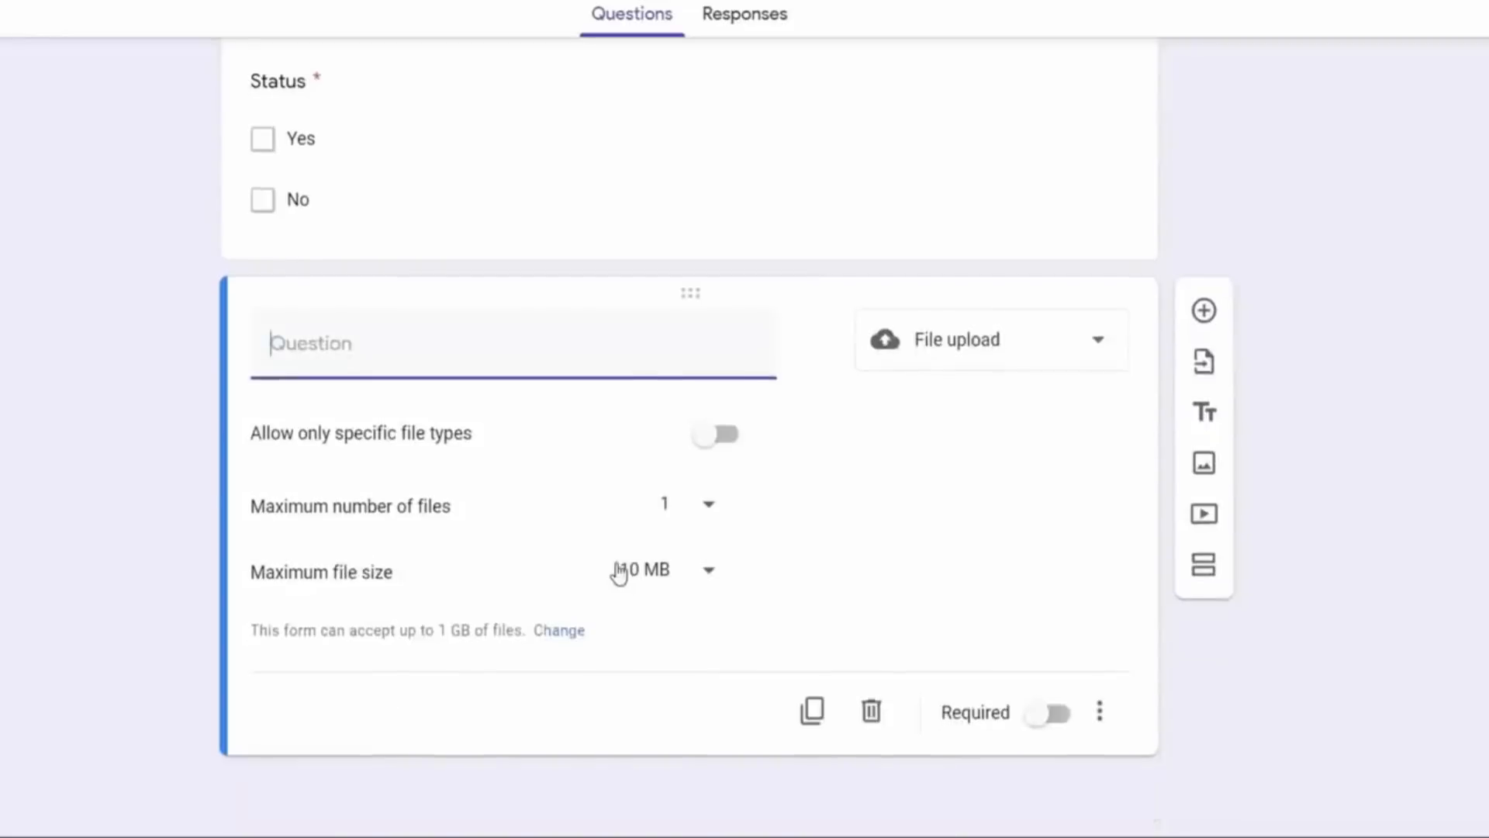
pyautogui.write('Attachment')
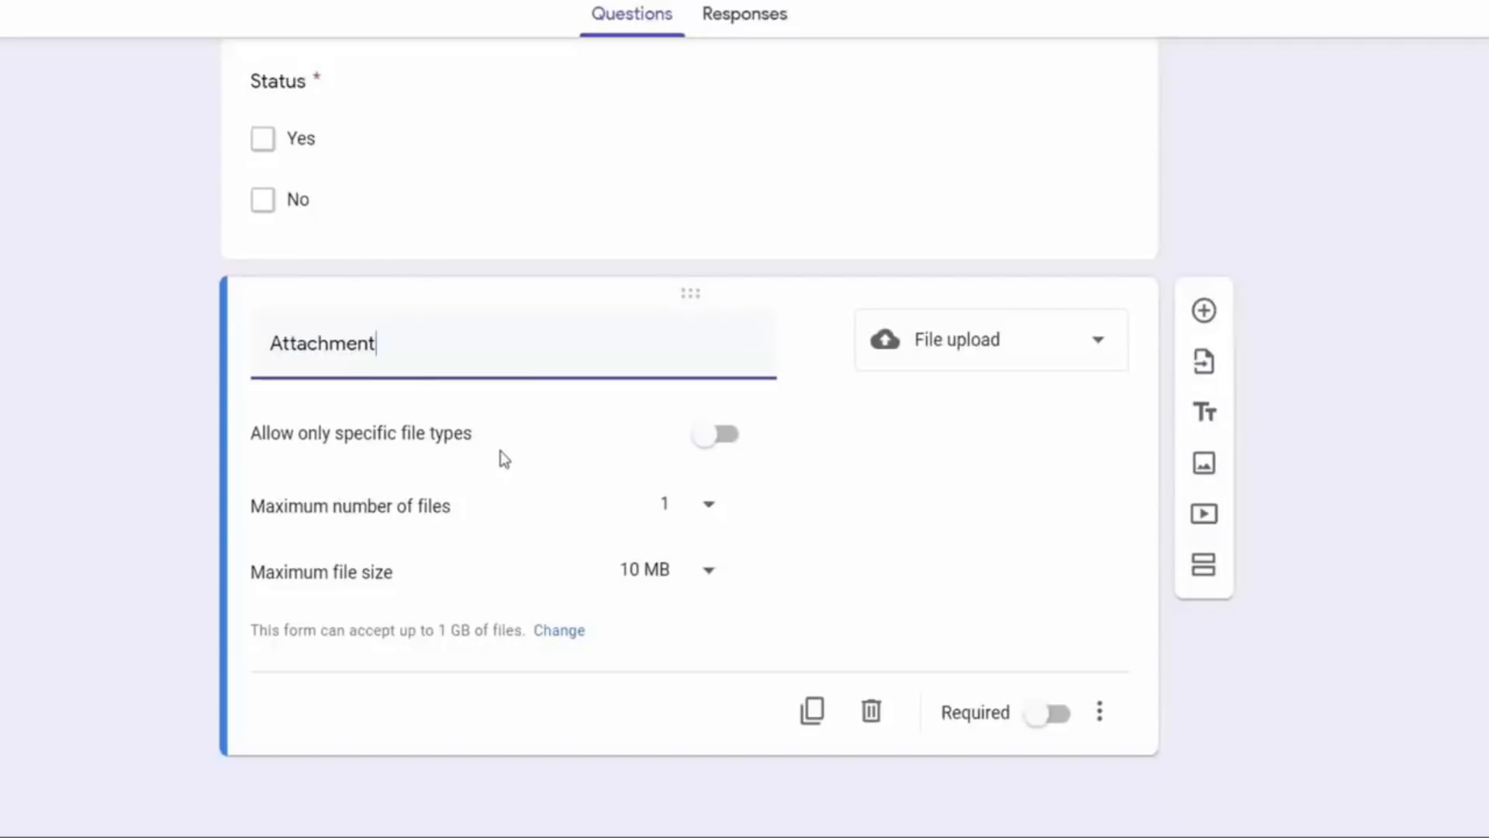
# Restrict the Attachment question's uploads to specific file types, allowing only PDF.
pyautogui.click(710, 455)
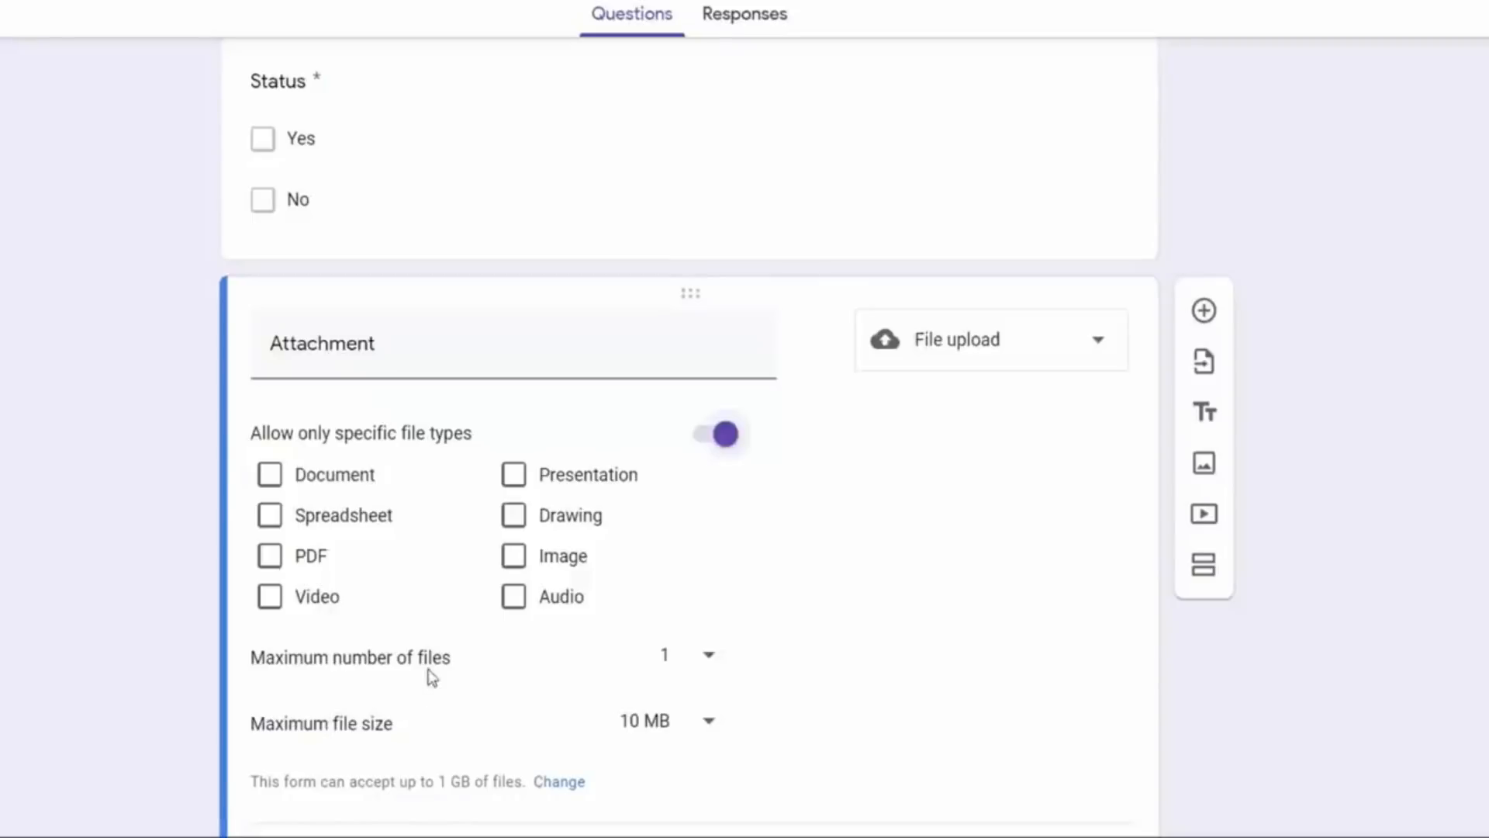
pyautogui.click(515, 604)
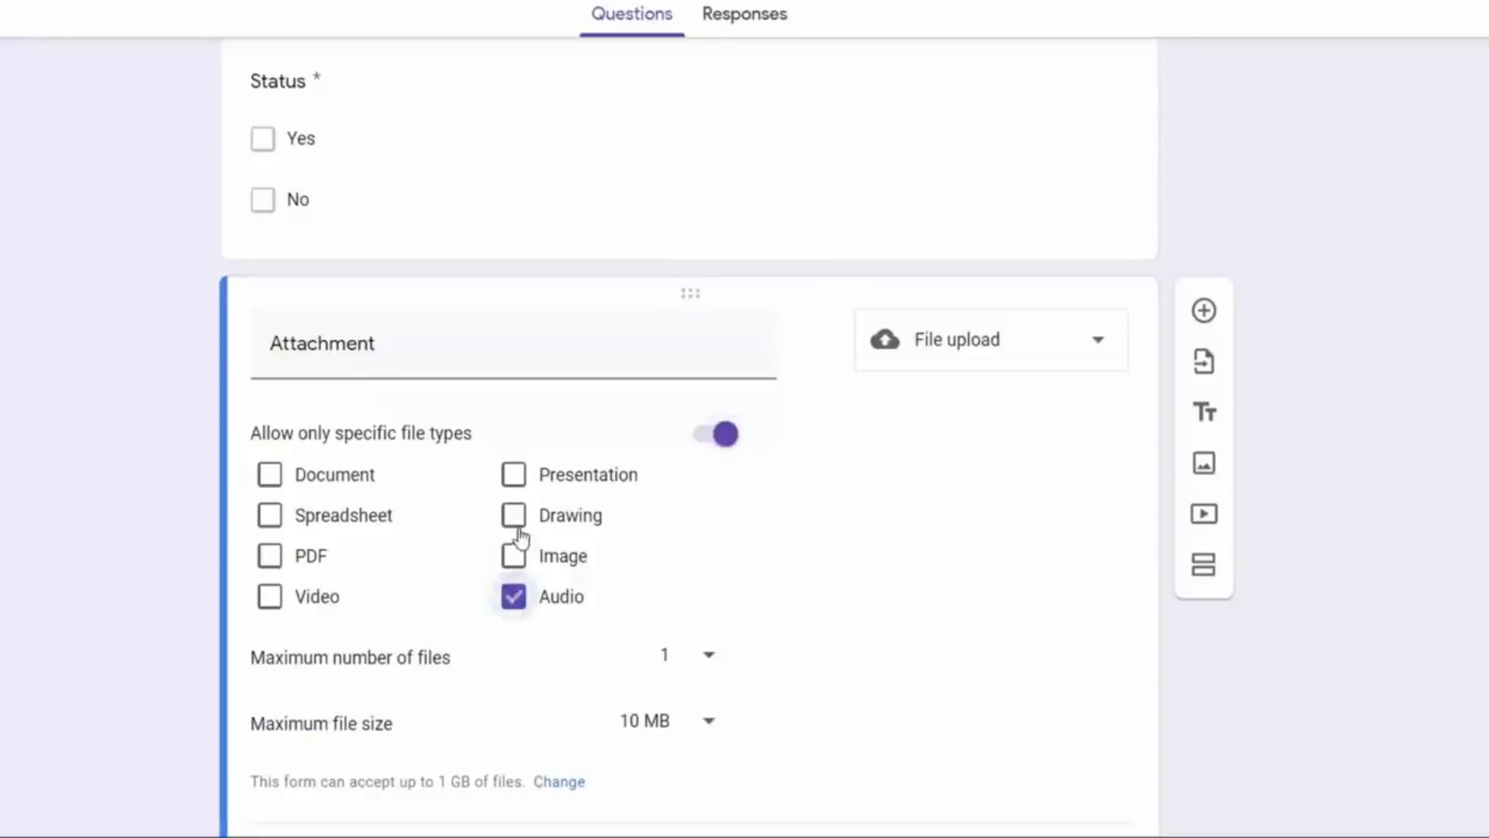
pyautogui.click(521, 607)
pyautogui.click(269, 560)
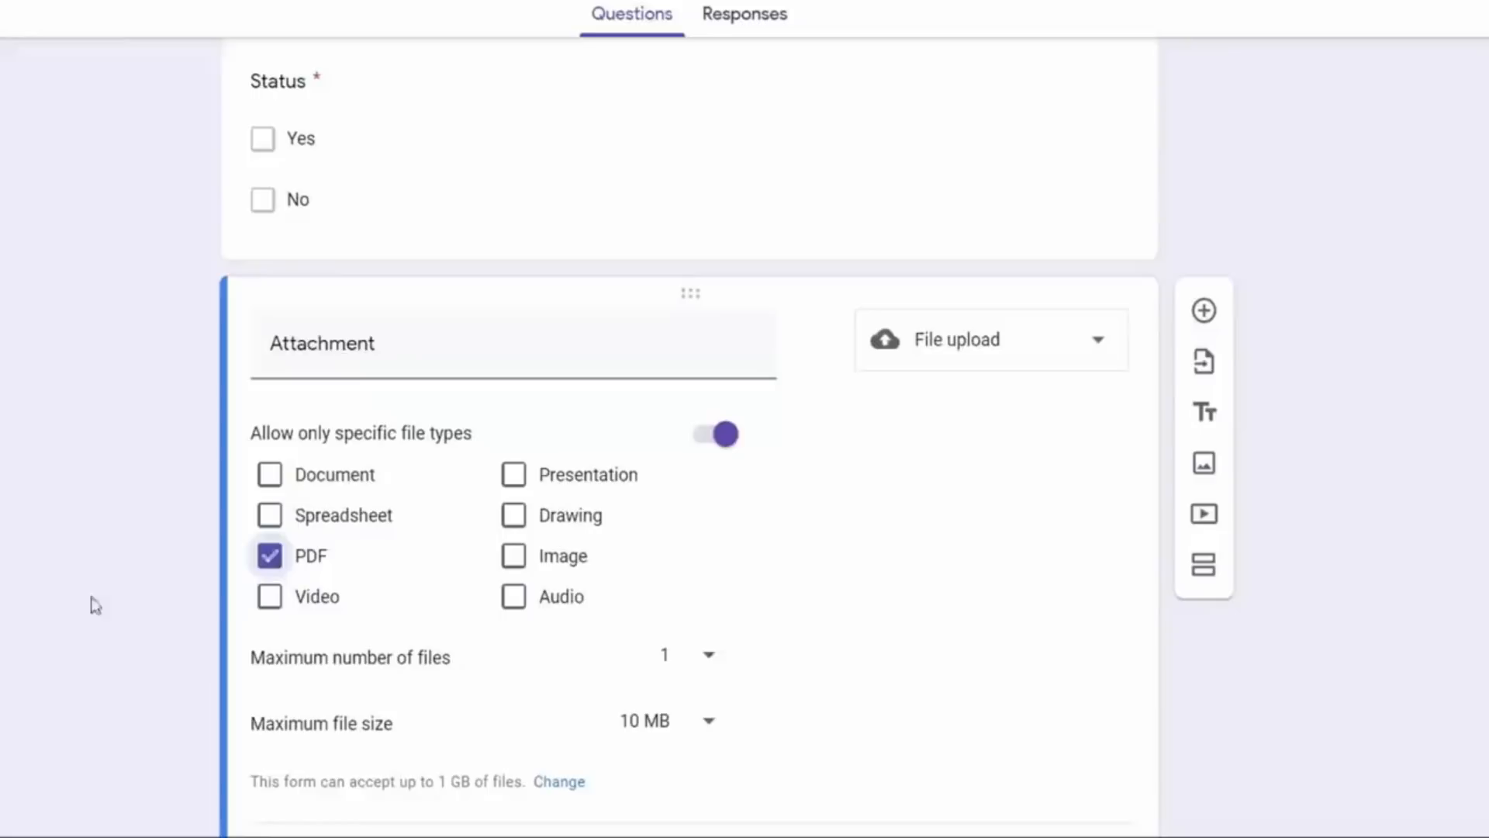
# Limit the Attachment question to a maximum of 1 file of 10 MB, and make it required.
pyautogui.scroll(-2, 25, 628)
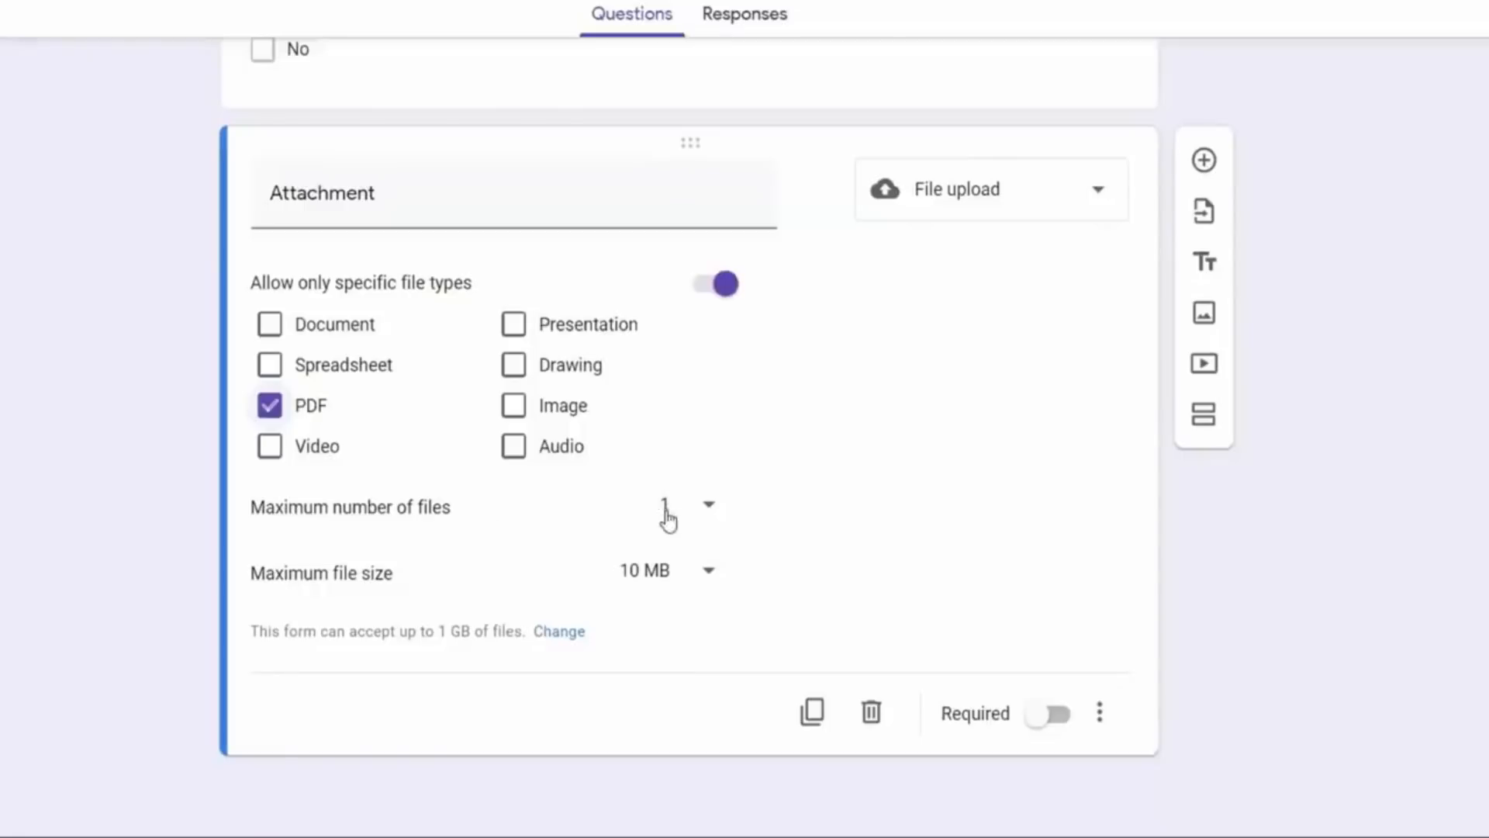
pyautogui.click(699, 509)
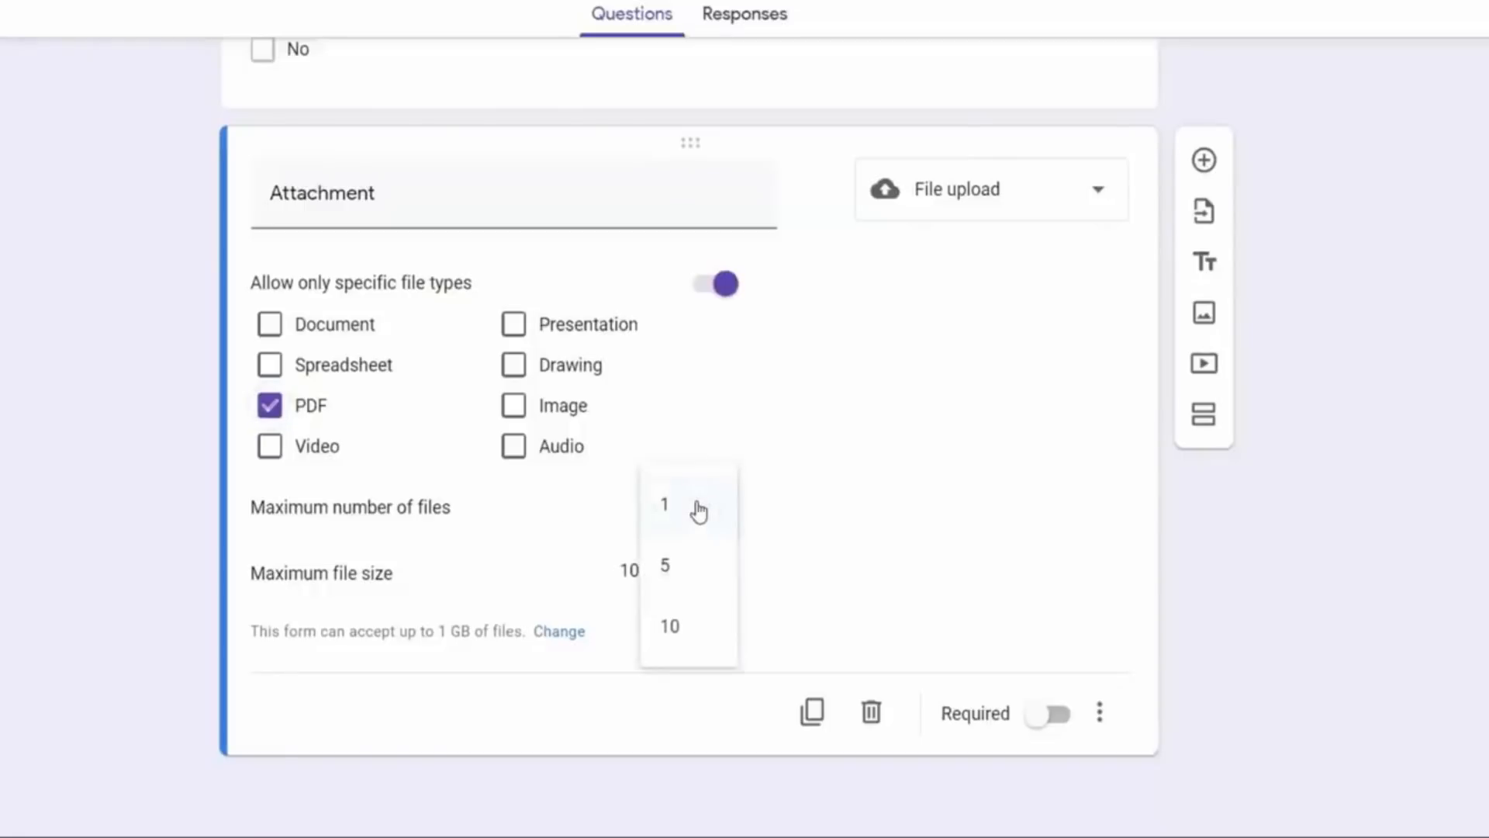
pyautogui.click(698, 508)
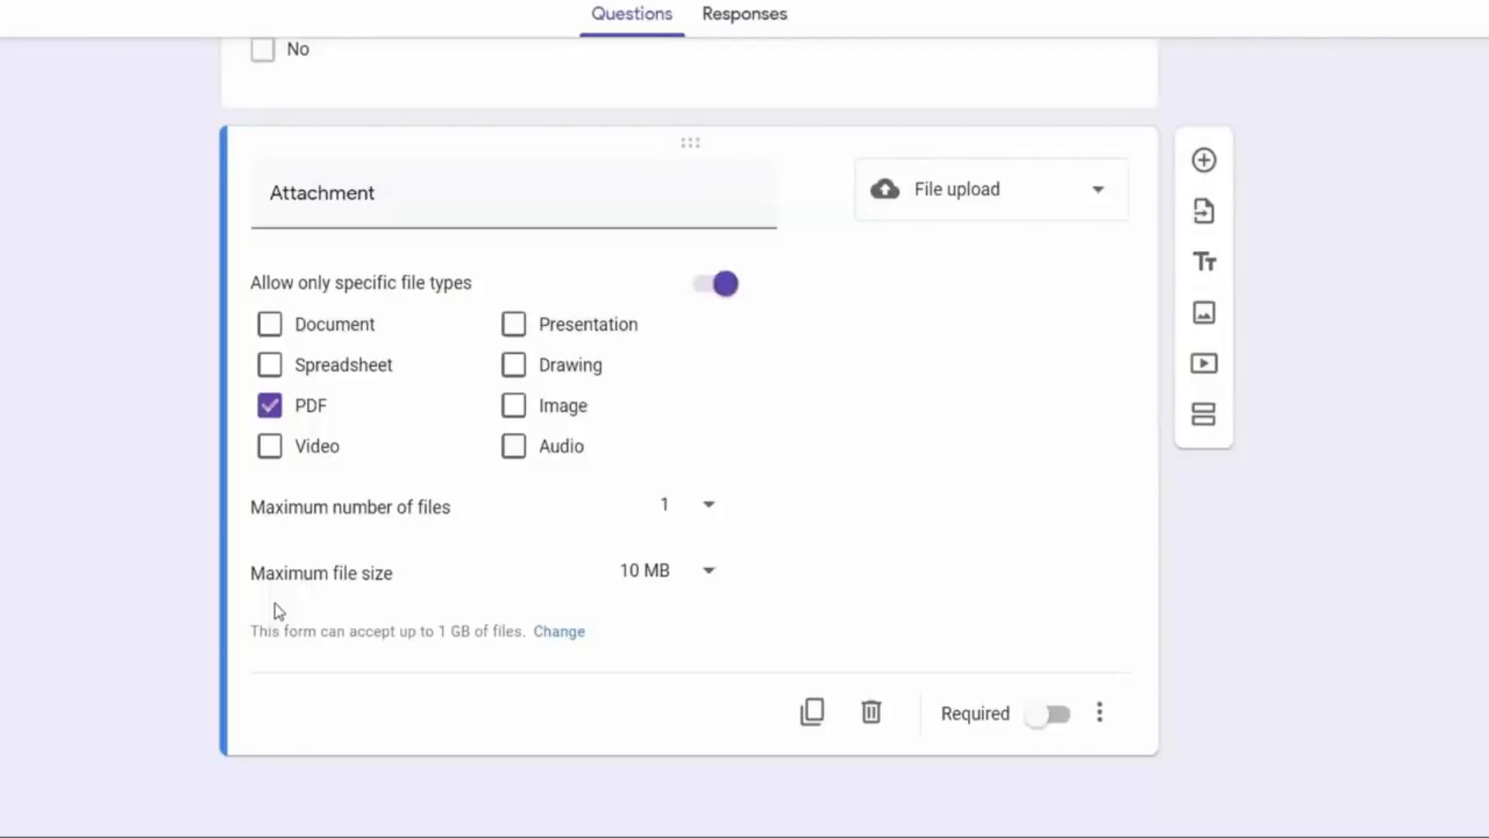
pyautogui.click(691, 581)
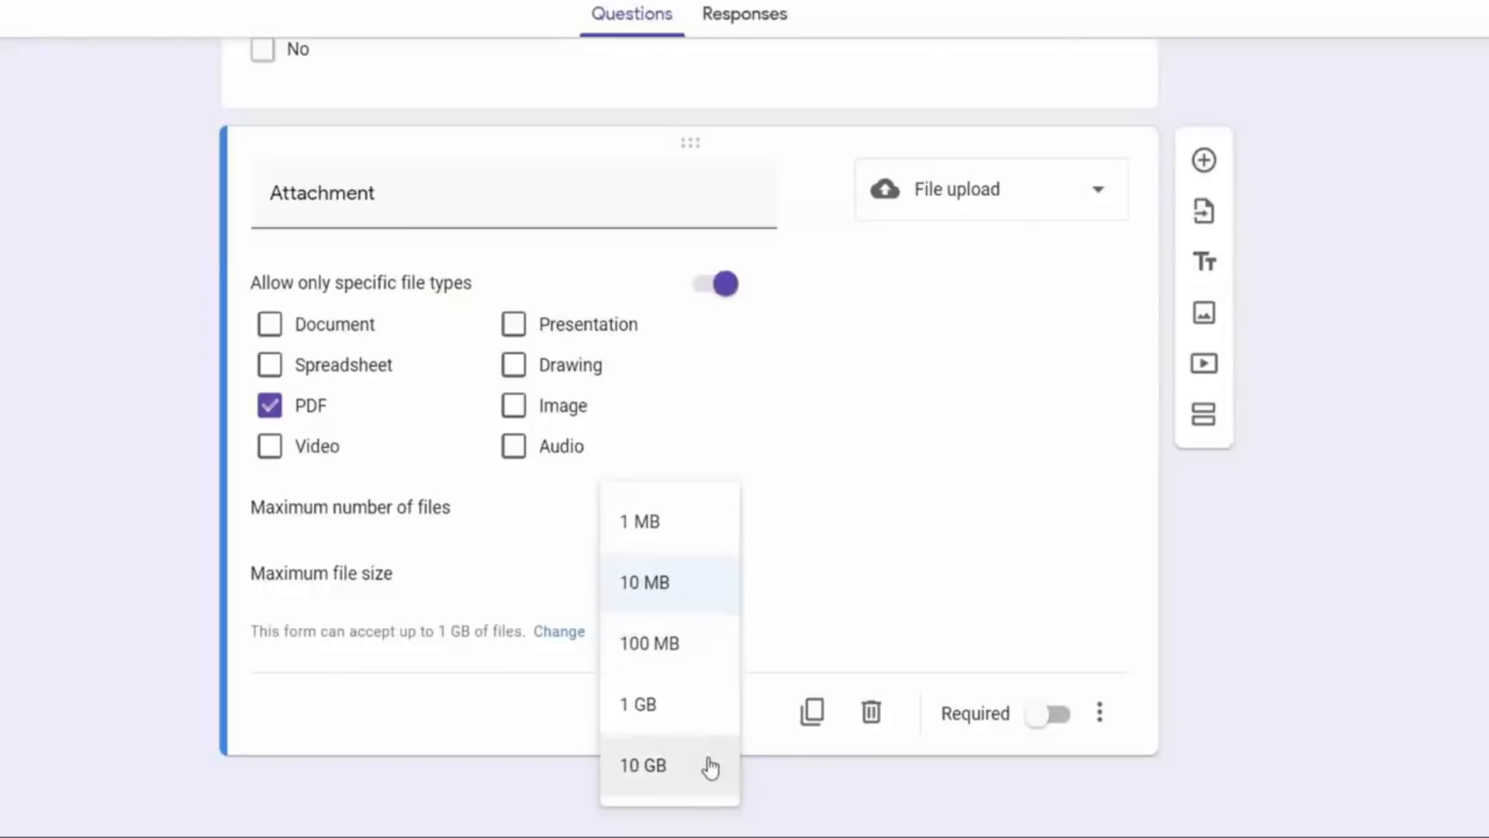
pyautogui.click(706, 592)
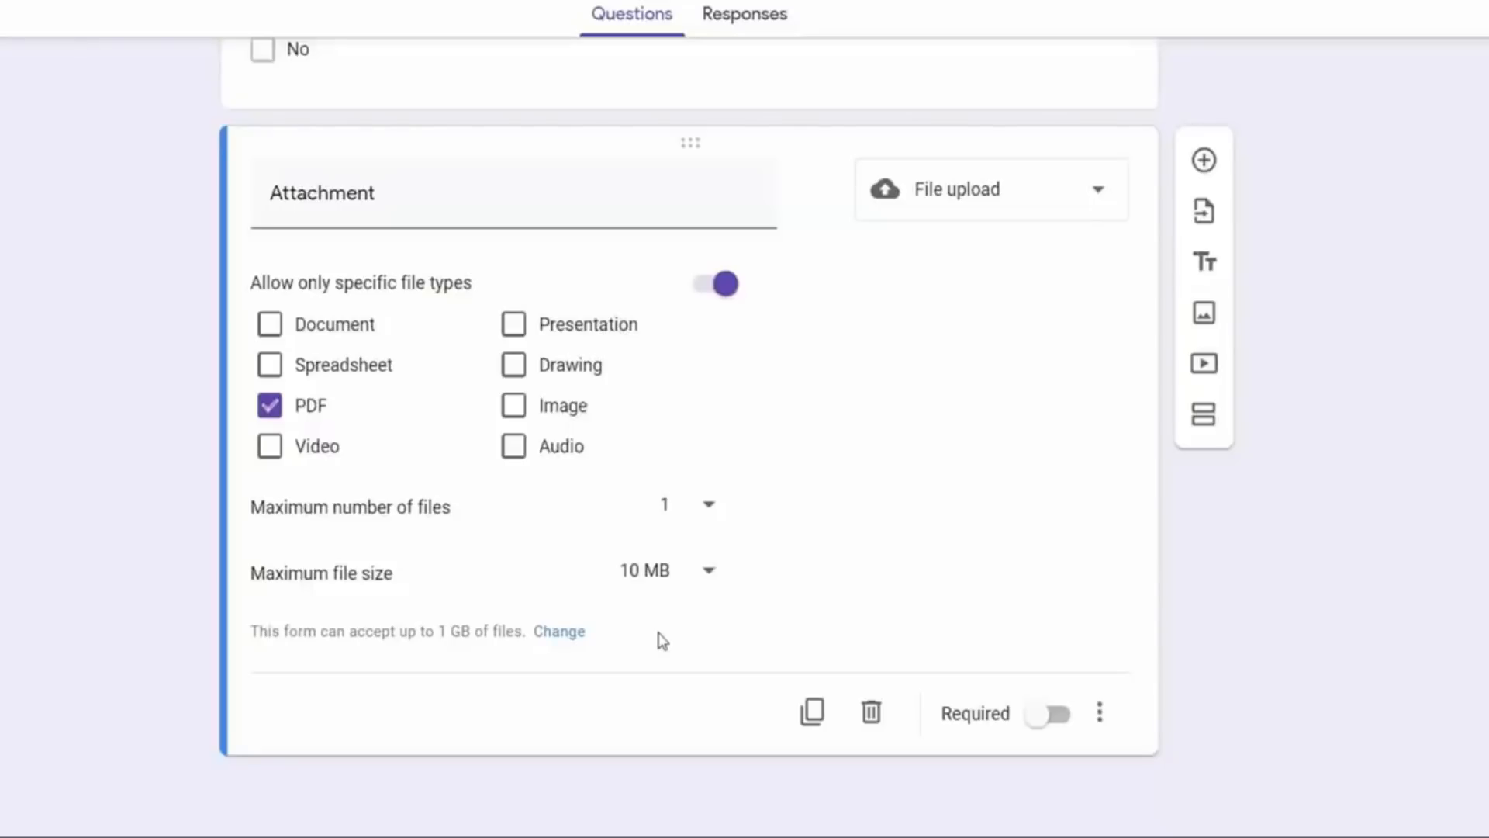
pyautogui.click(1047, 715)
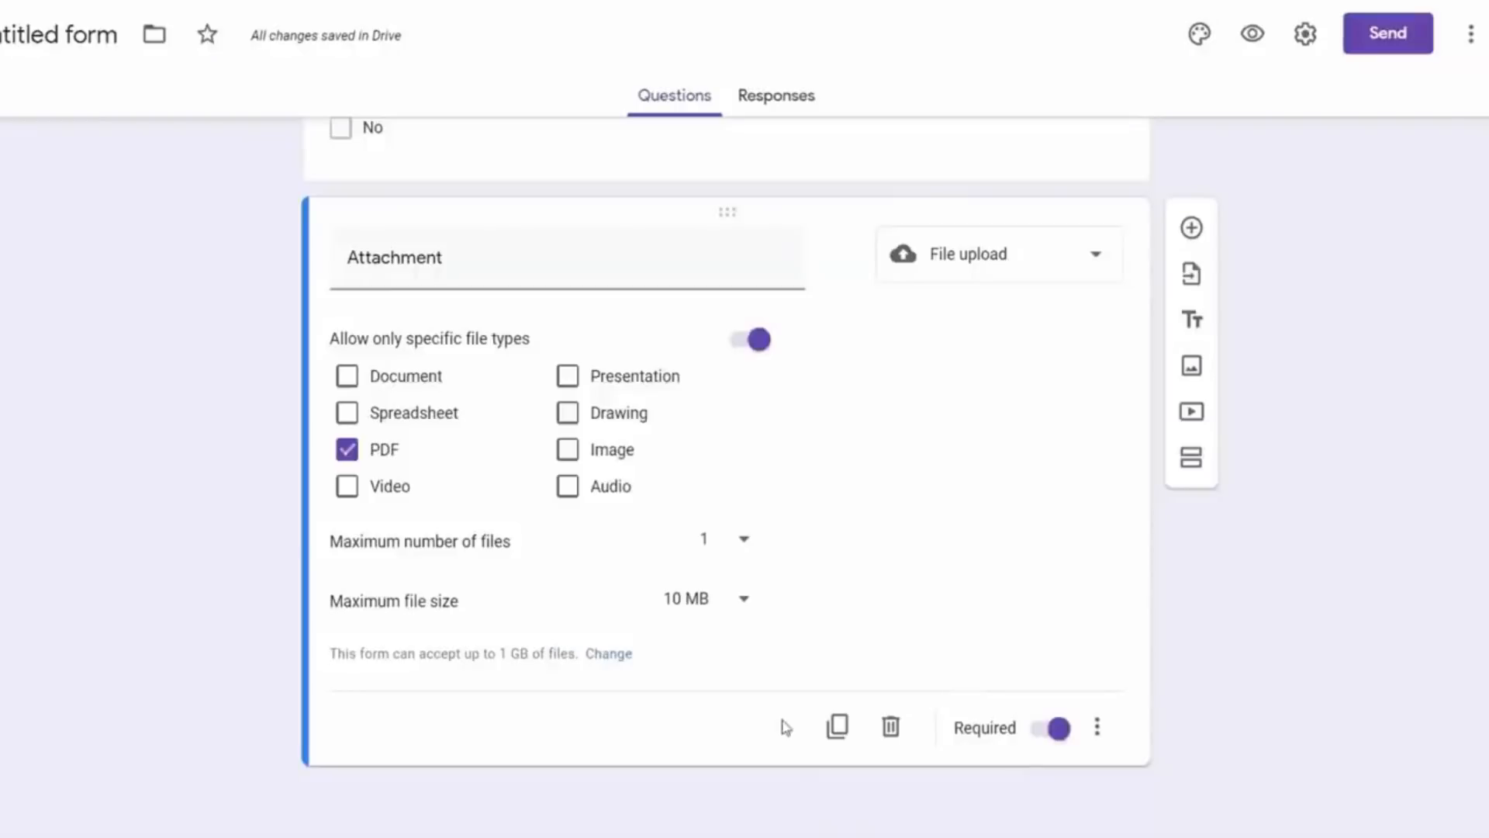
# Create a new spreadsheet named "work from home" as the form's response destination and look over its column headers.
pyautogui.scroll(10, 1383, 655)
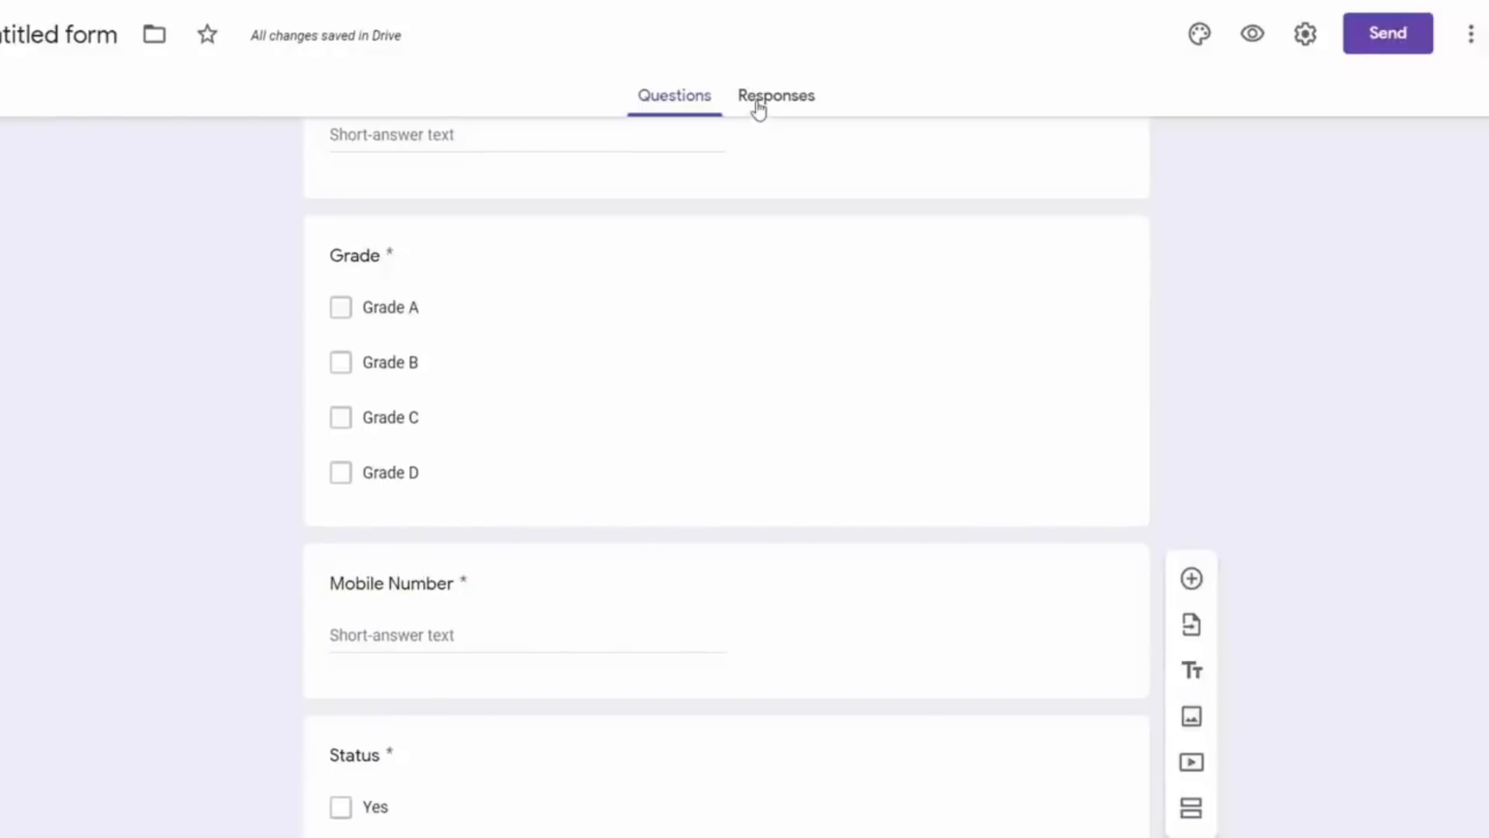
pyautogui.click(759, 103)
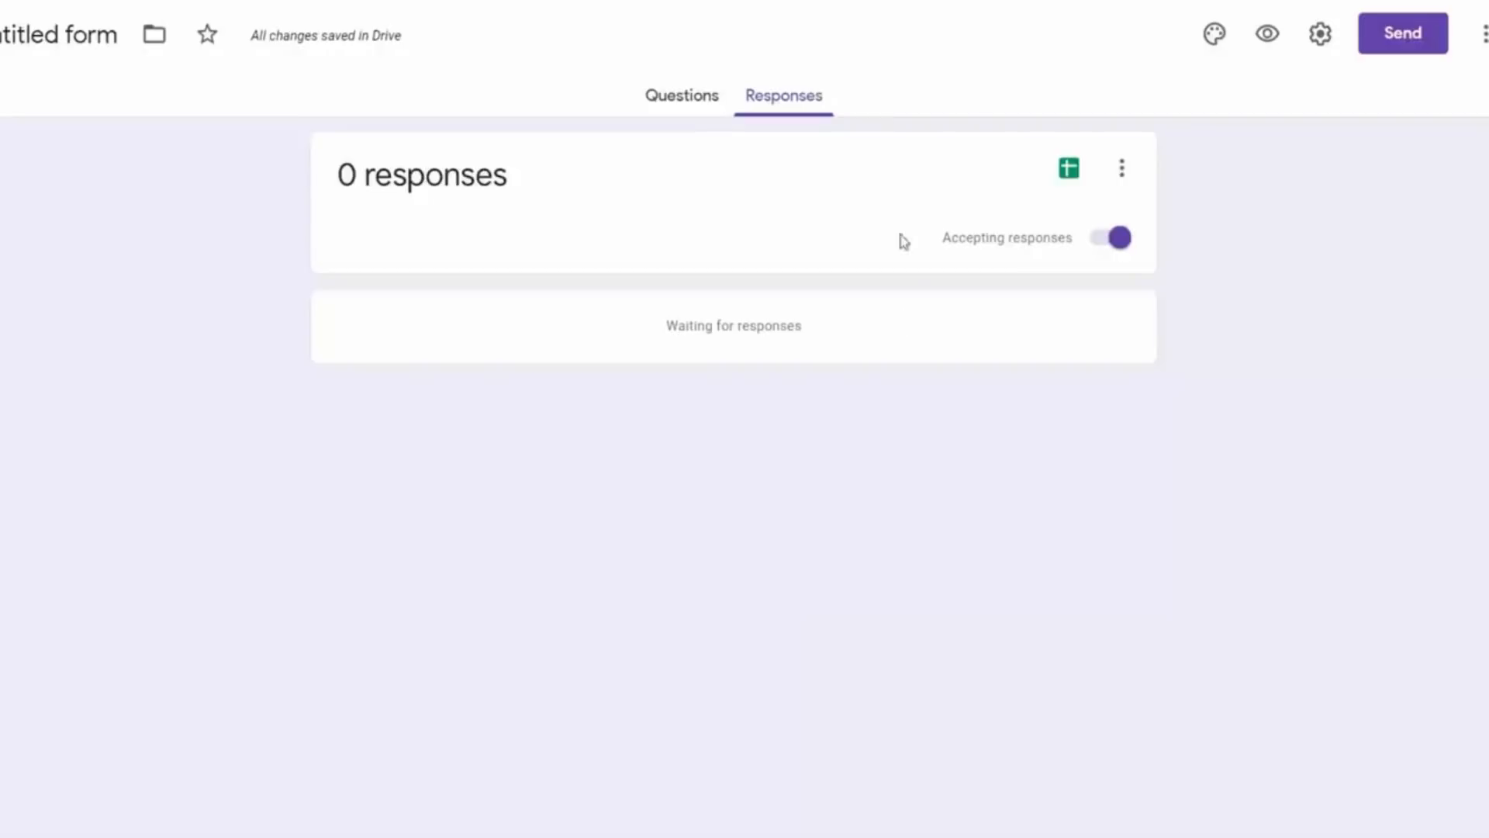
pyautogui.click(1068, 169)
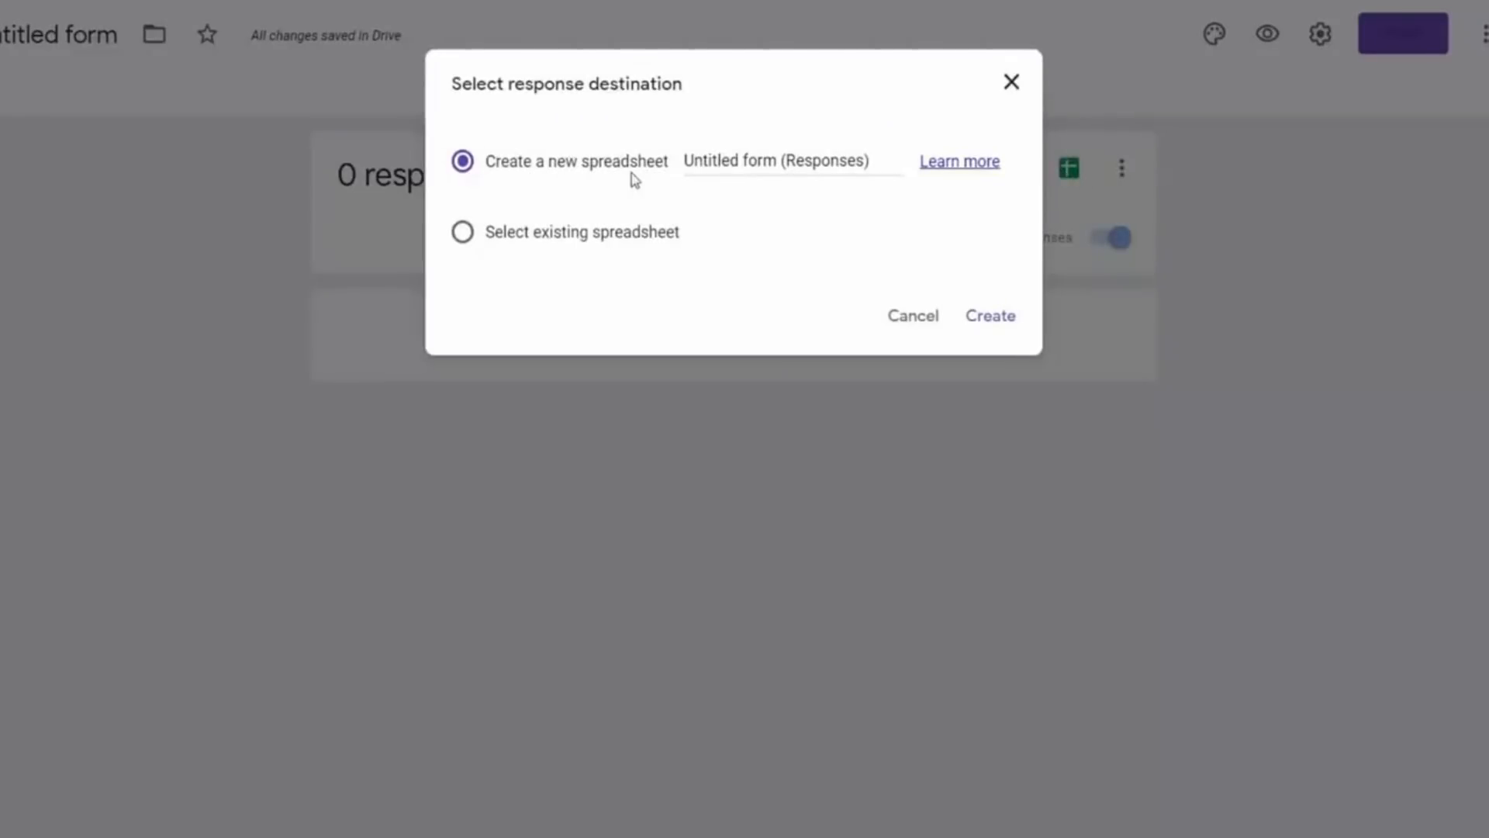
pyautogui.click(783, 168)
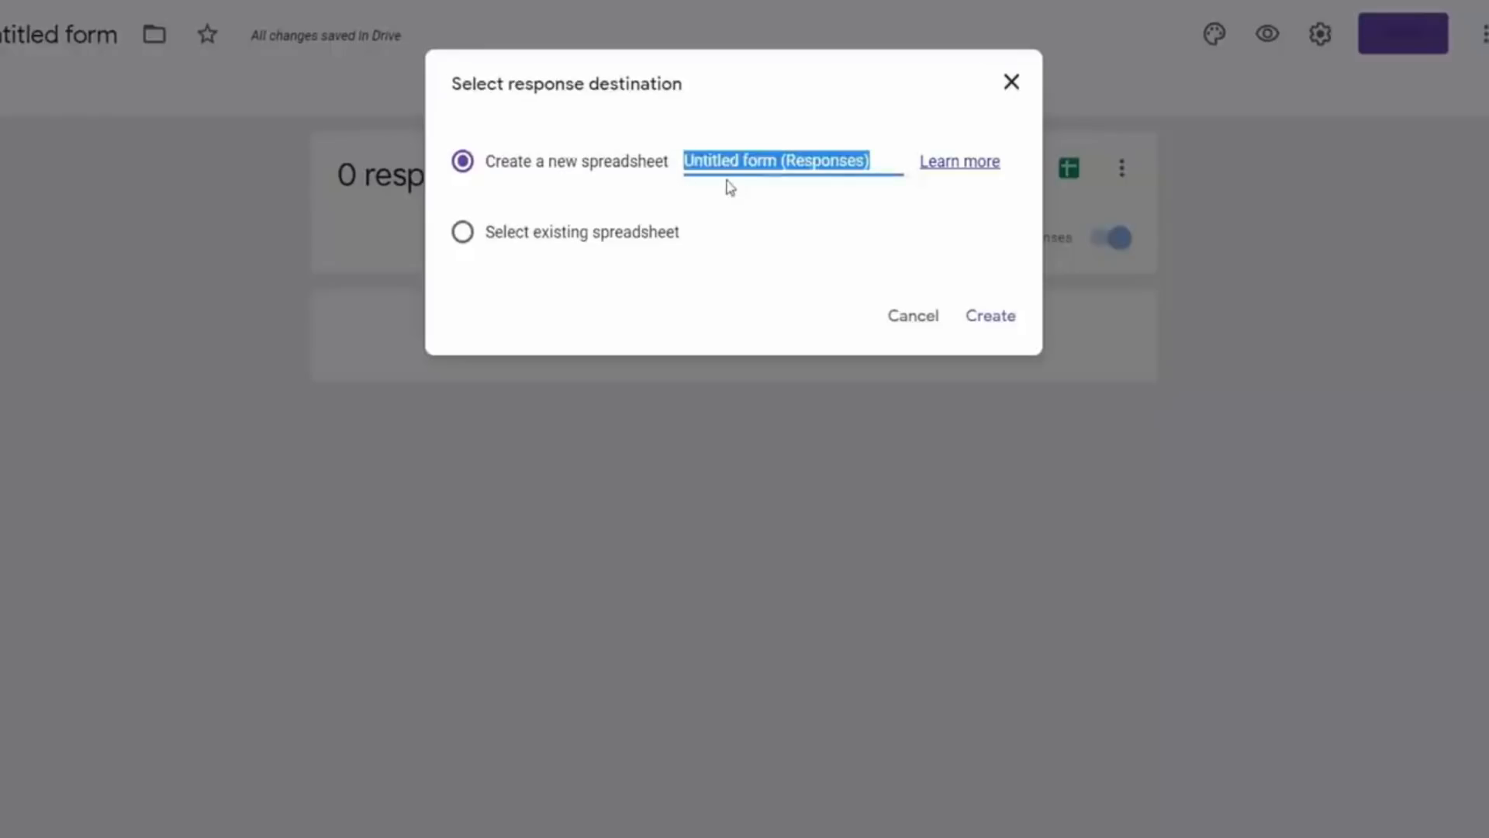
pyautogui.write('work from home')
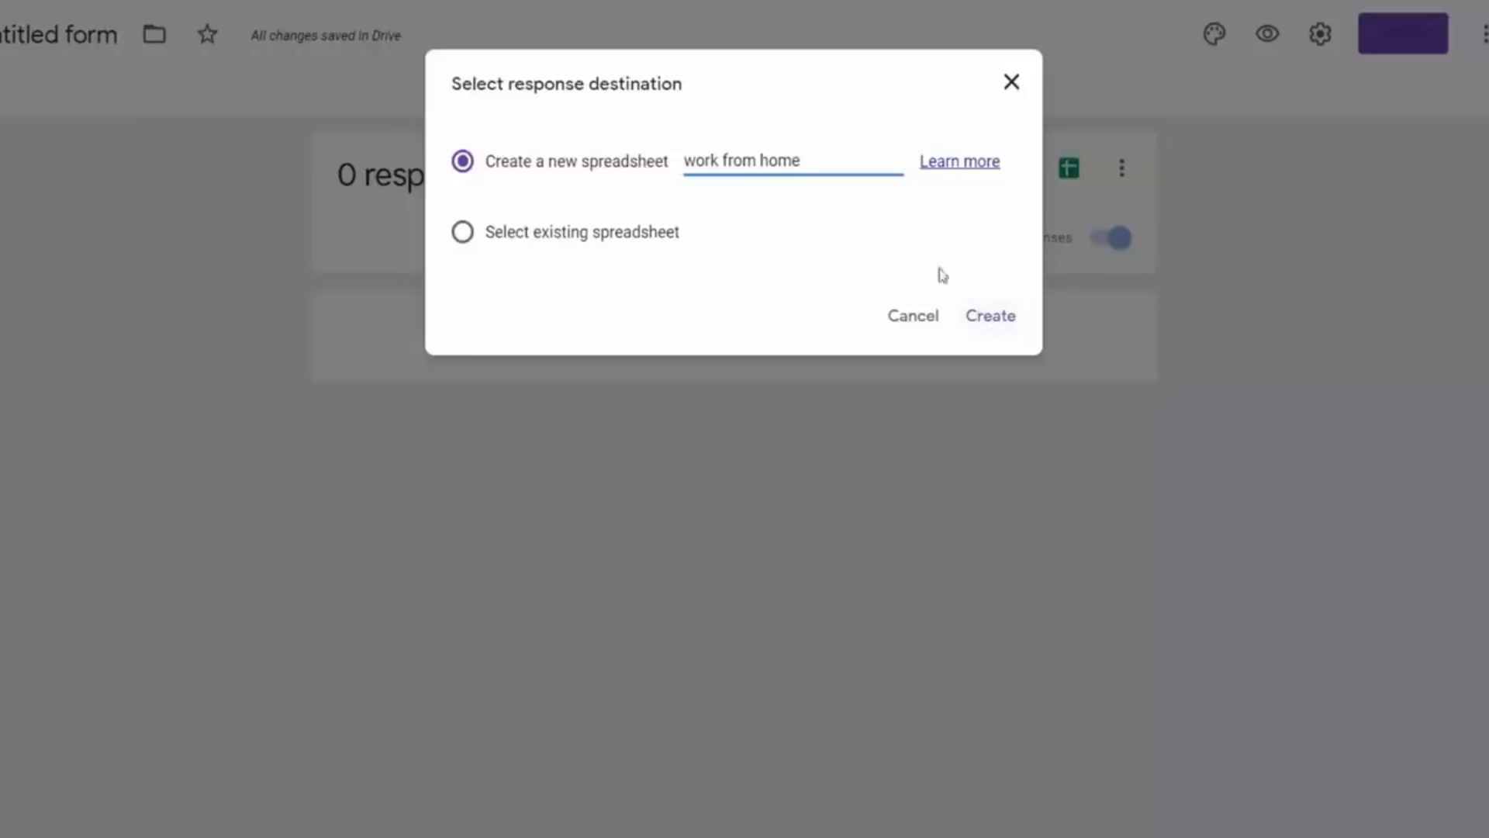
pyautogui.click(988, 324)
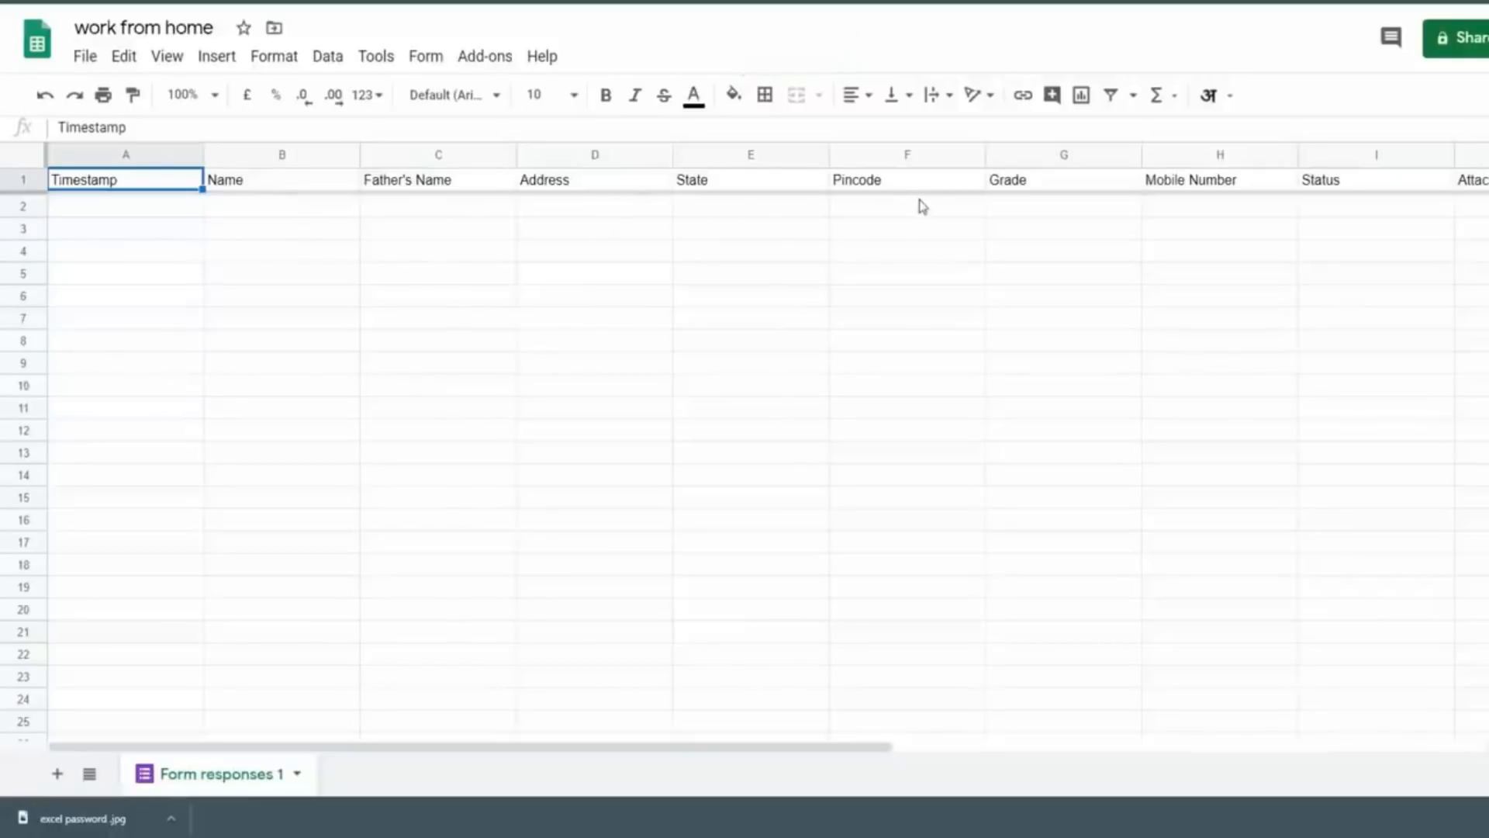
pyautogui.moveTo(875, 758); pyautogui.dragTo(1081, 598)
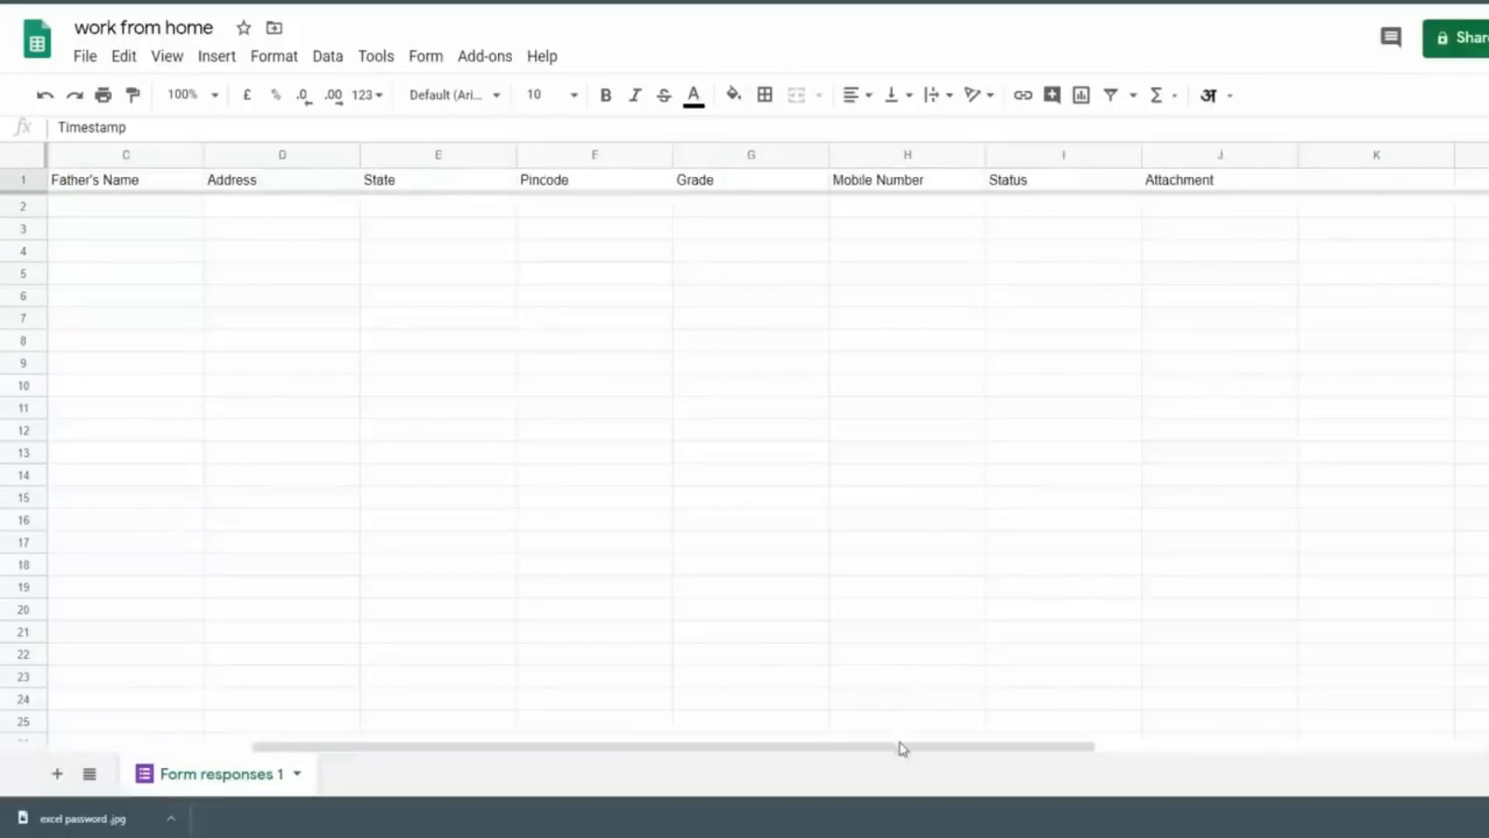
pyautogui.moveTo(900, 747); pyautogui.dragTo(741, 758)
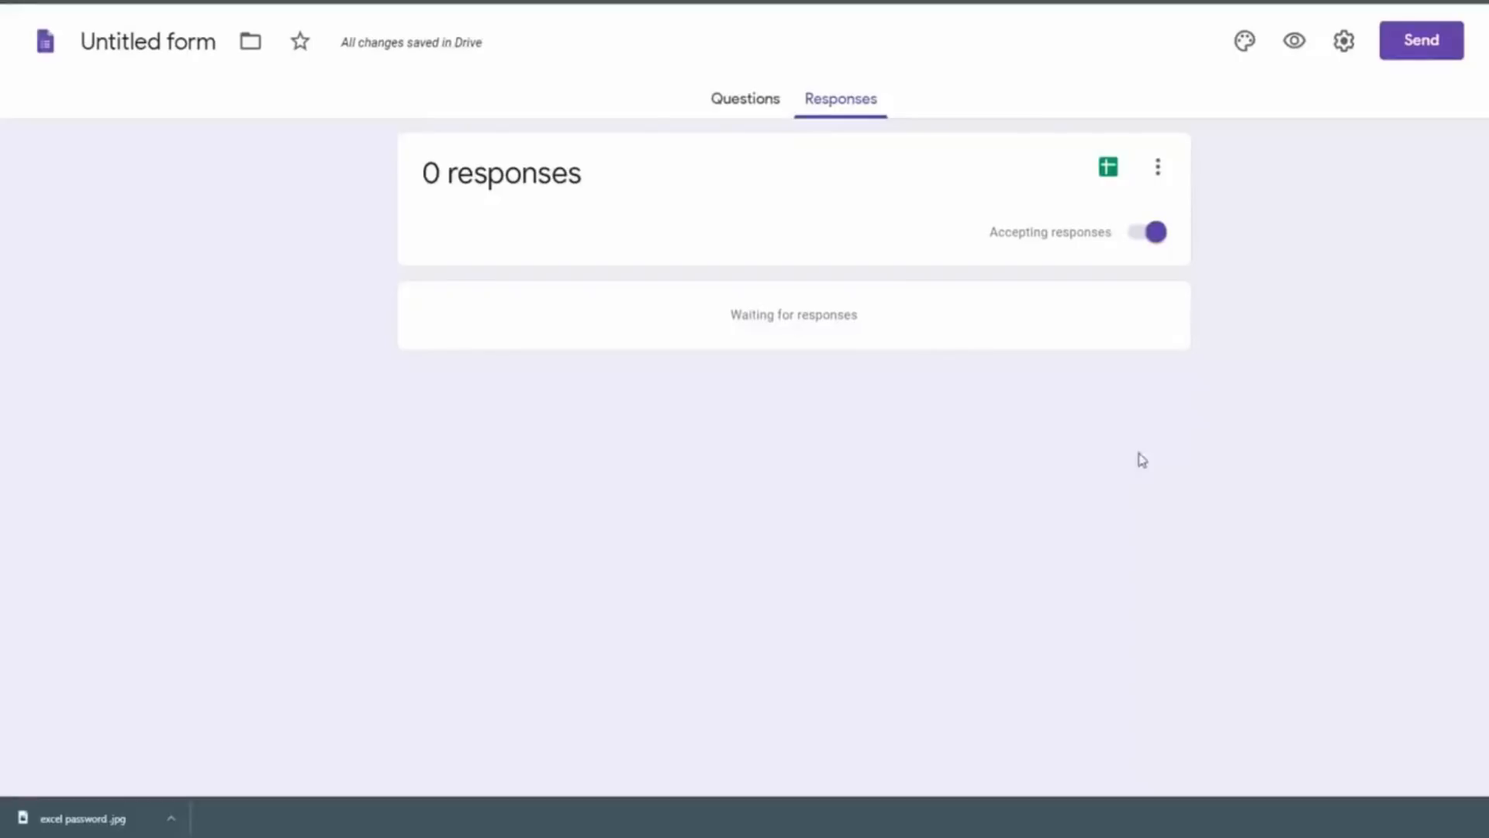
# Copy the form's shortened share link and open it in the browser.
pyautogui.click(1418, 45)
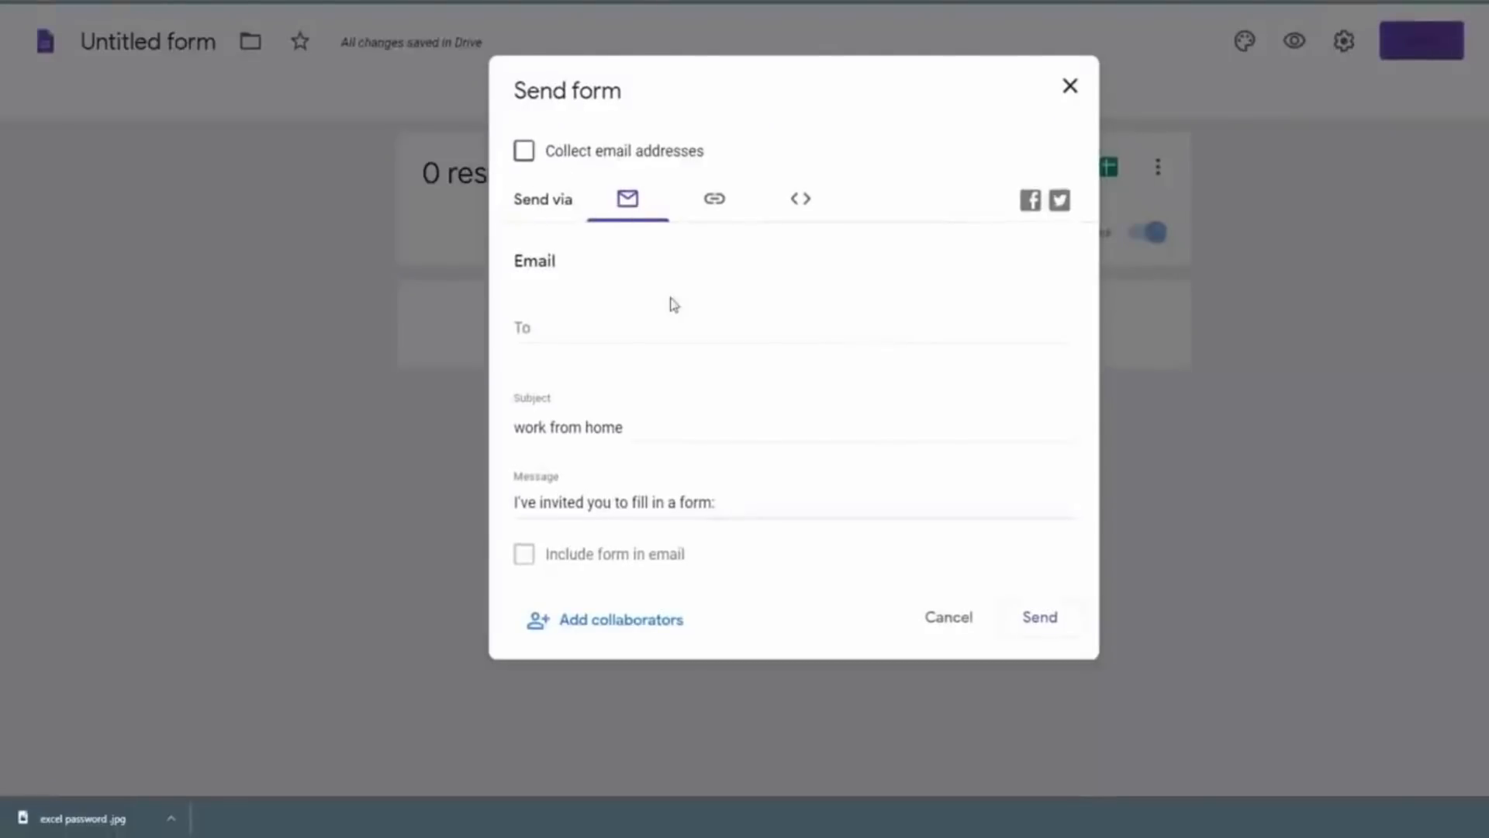
pyautogui.click(715, 202)
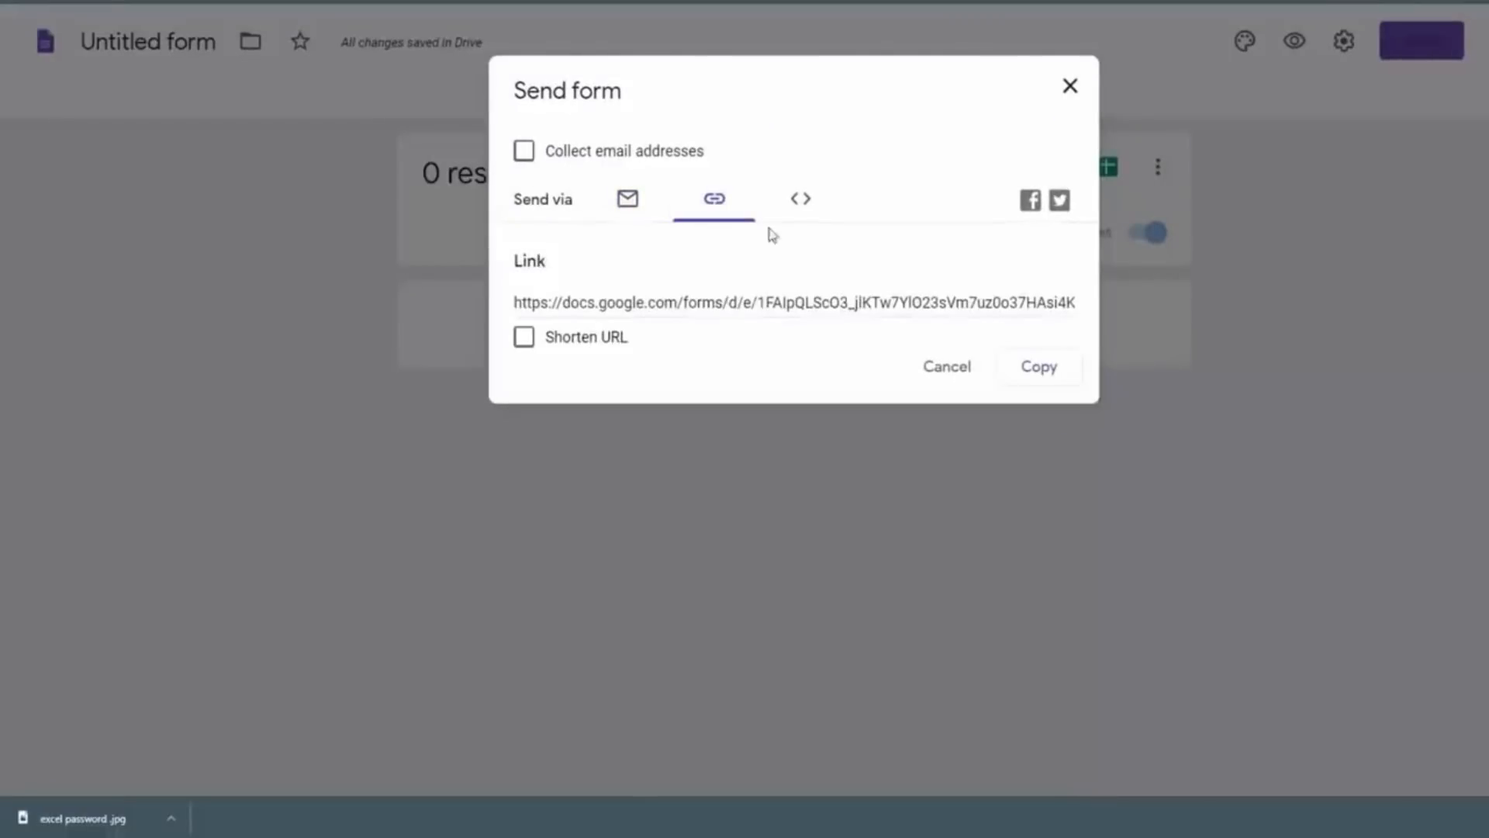
pyautogui.click(799, 200)
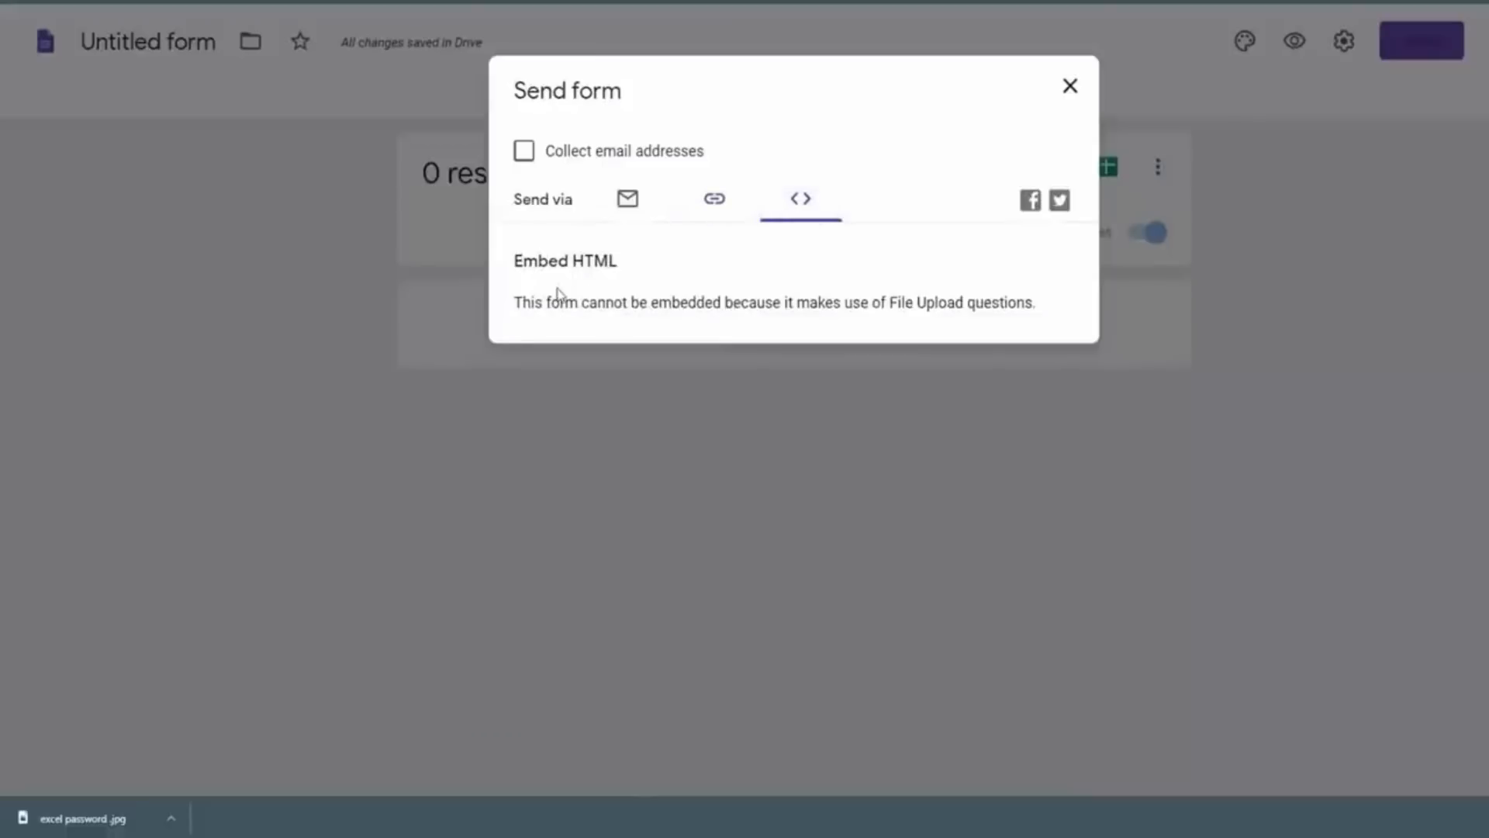
pyautogui.click(718, 204)
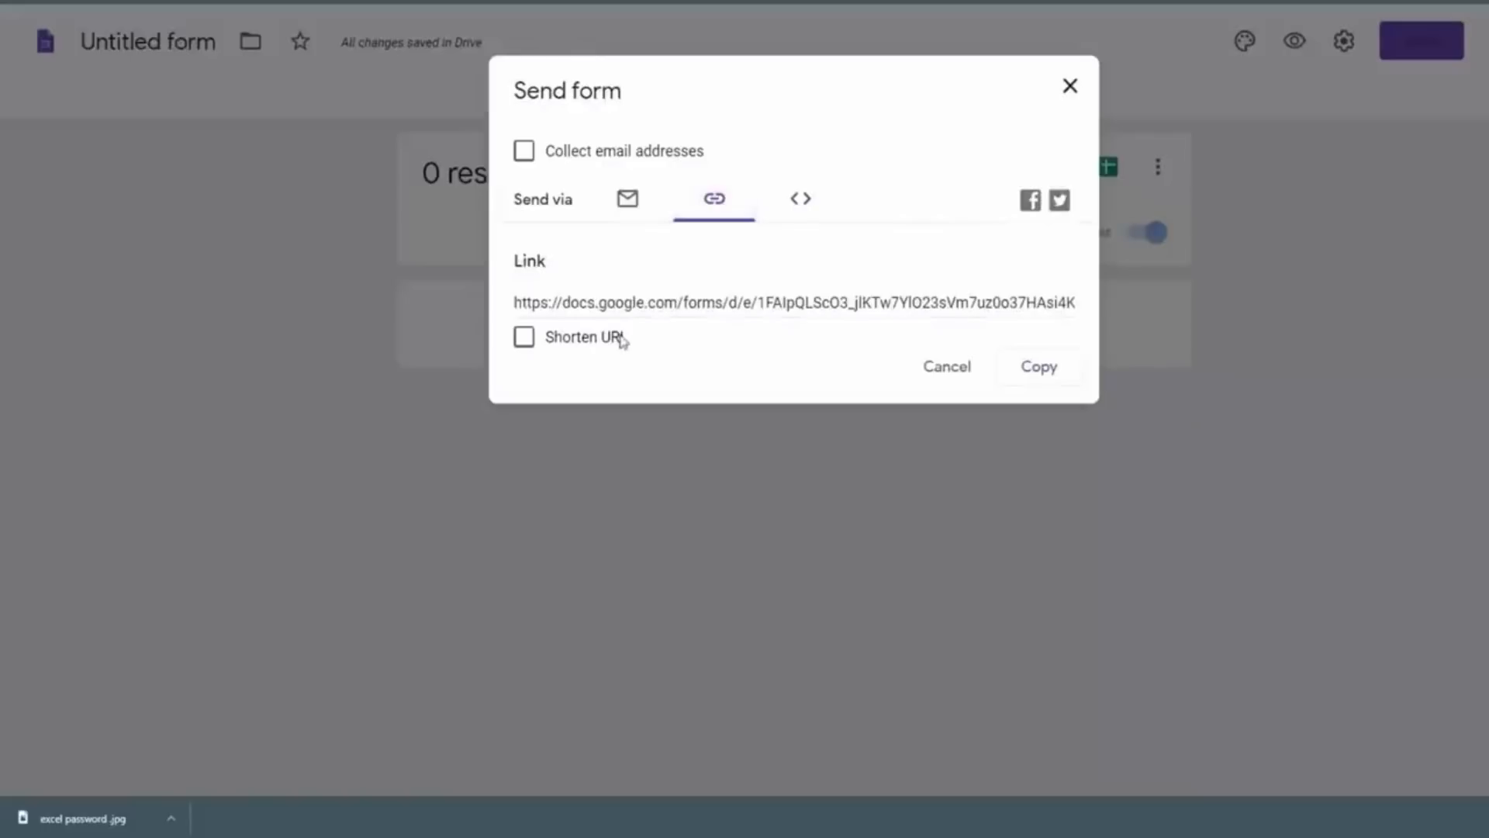
pyautogui.click(524, 341)
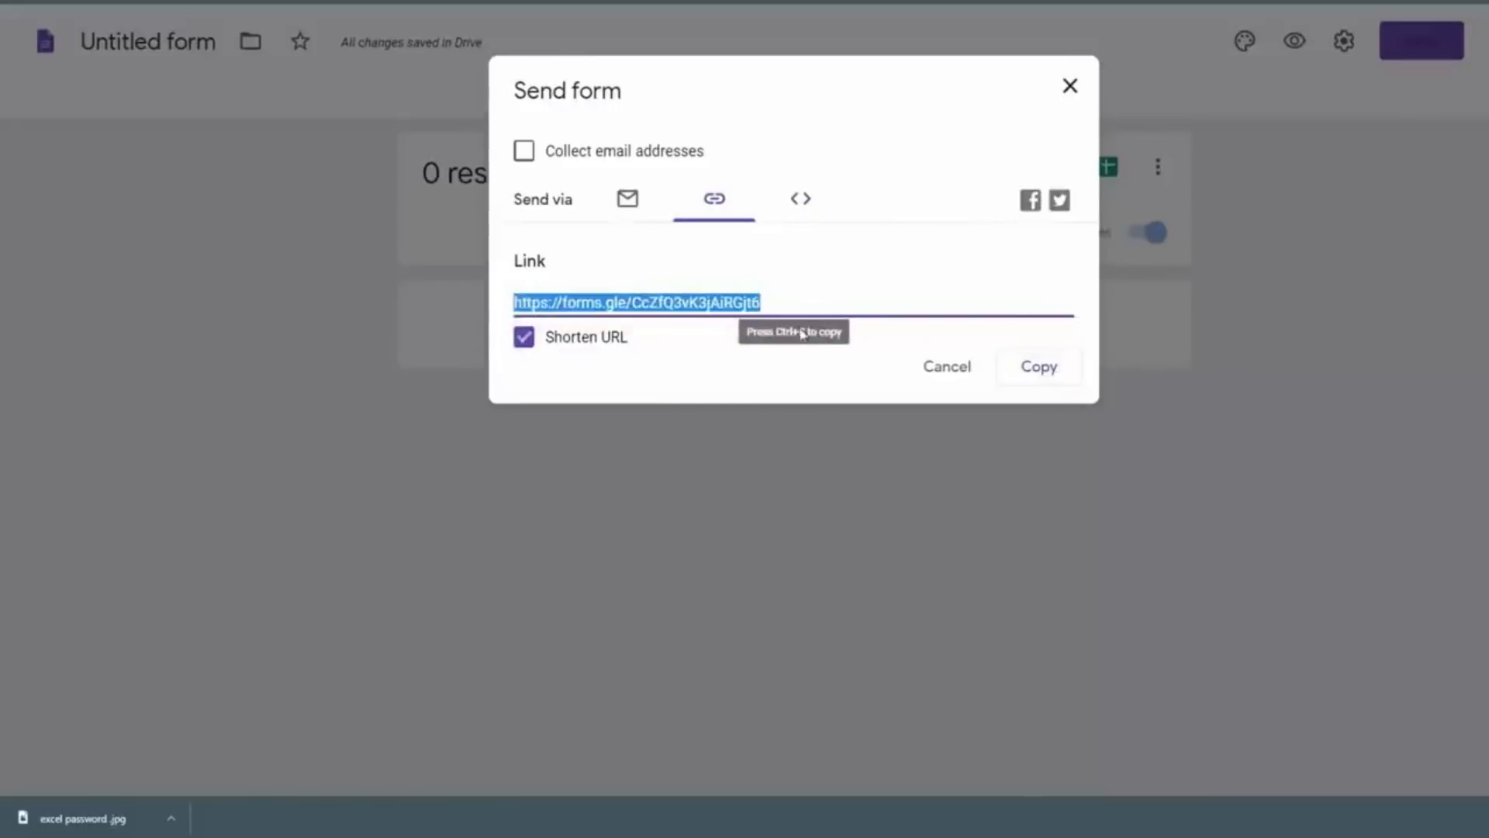
pyautogui.hotkey('ctrl', 'c')
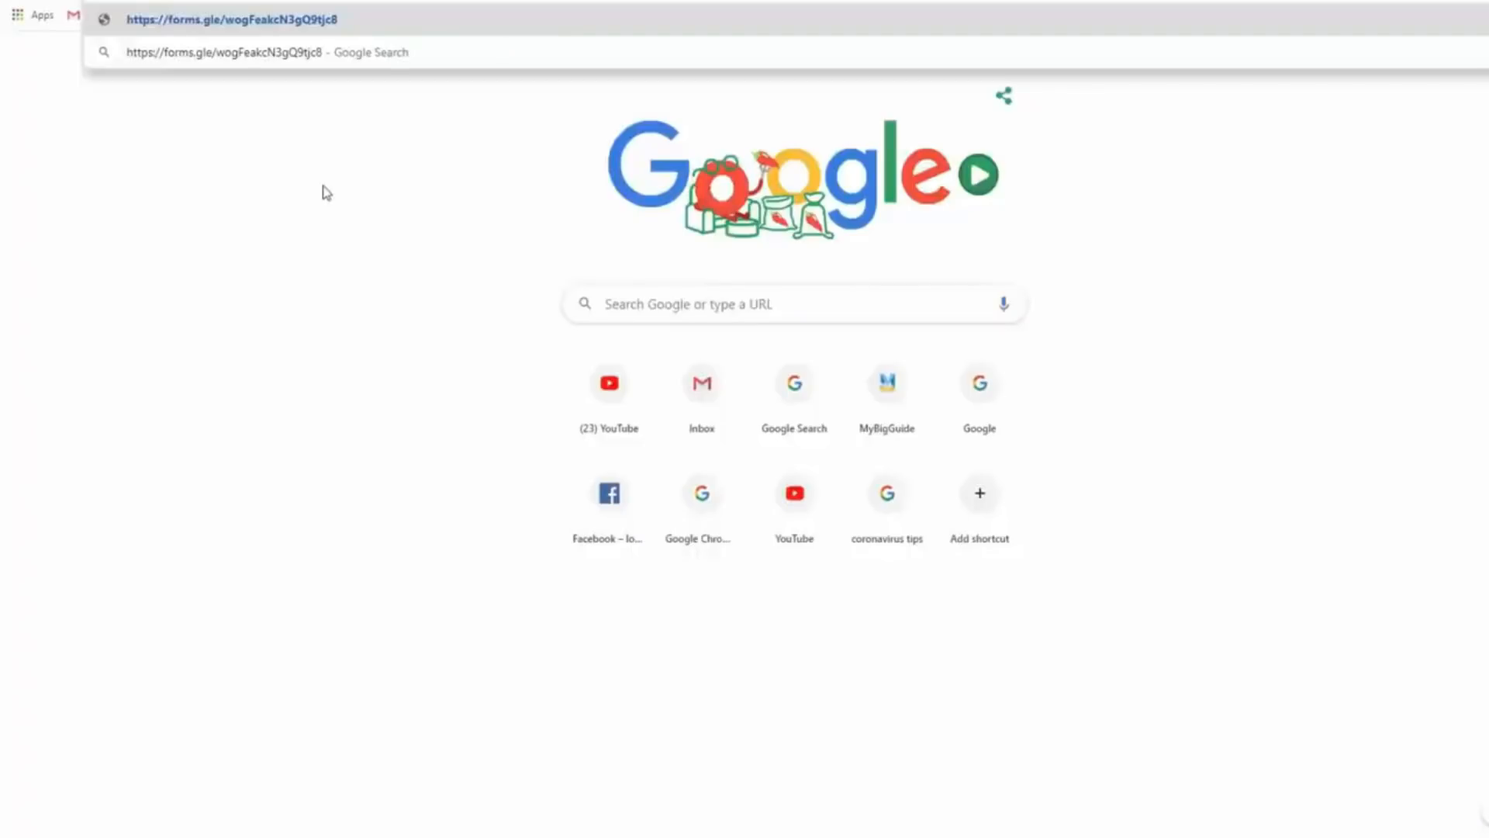
pyautogui.press('Return')
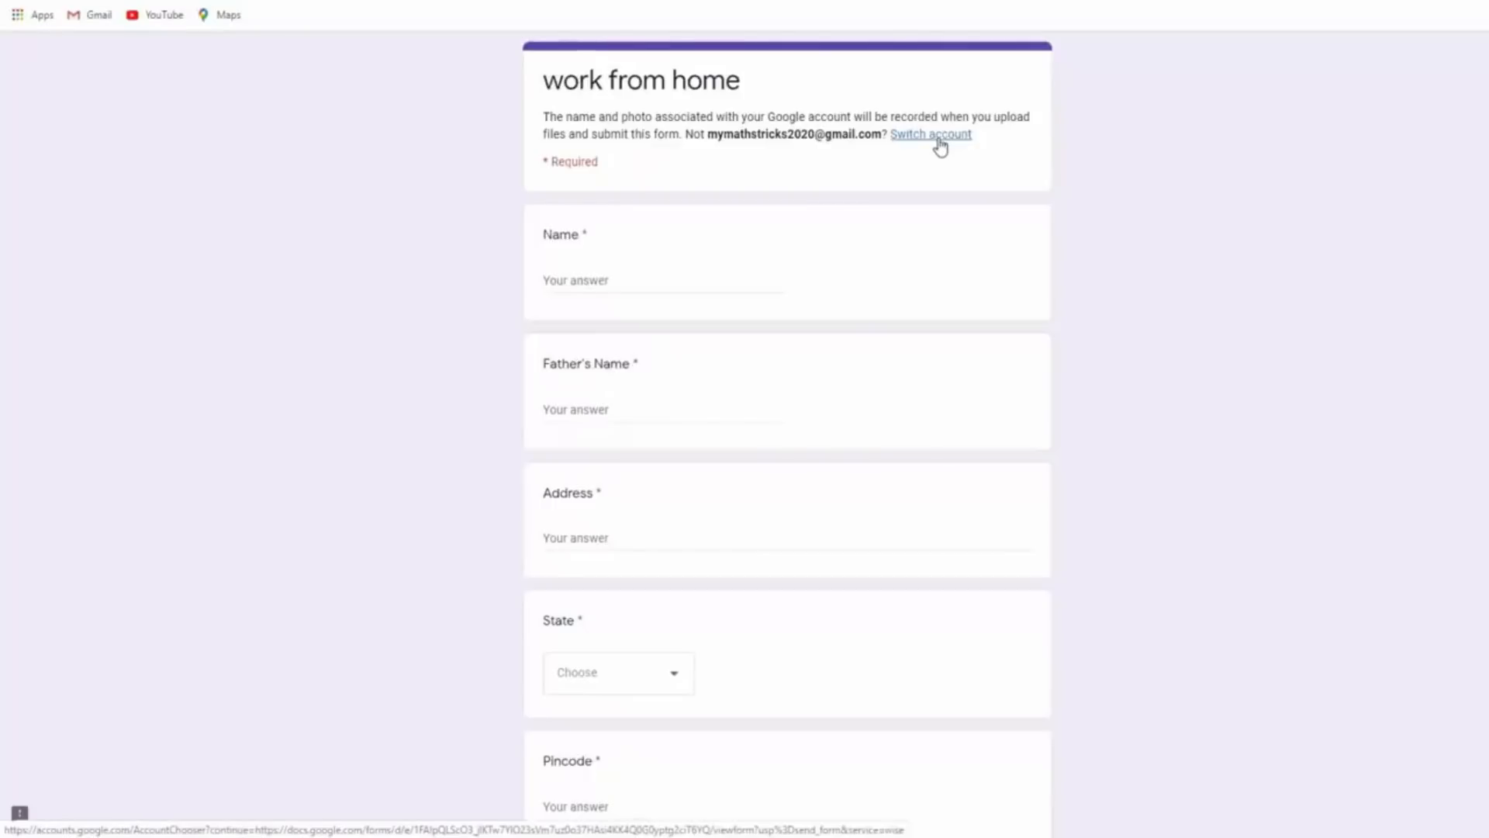
# Fill in the respondent's name, father's name and address on the live form.
pyautogui.click(633, 286)
pyautogui.write('Ra')
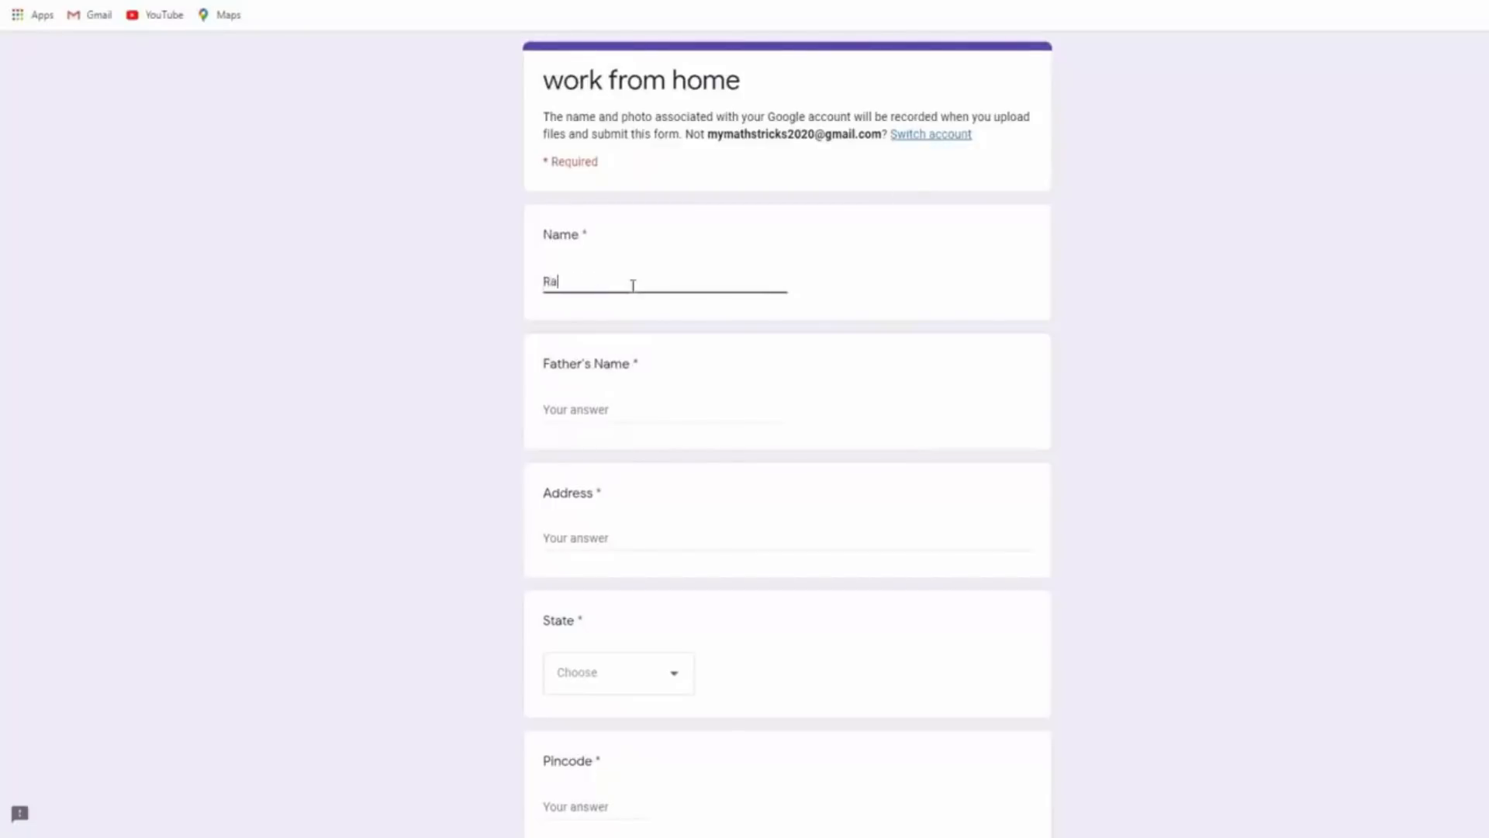
pyautogui.write('m')
pyautogui.press('Tab')
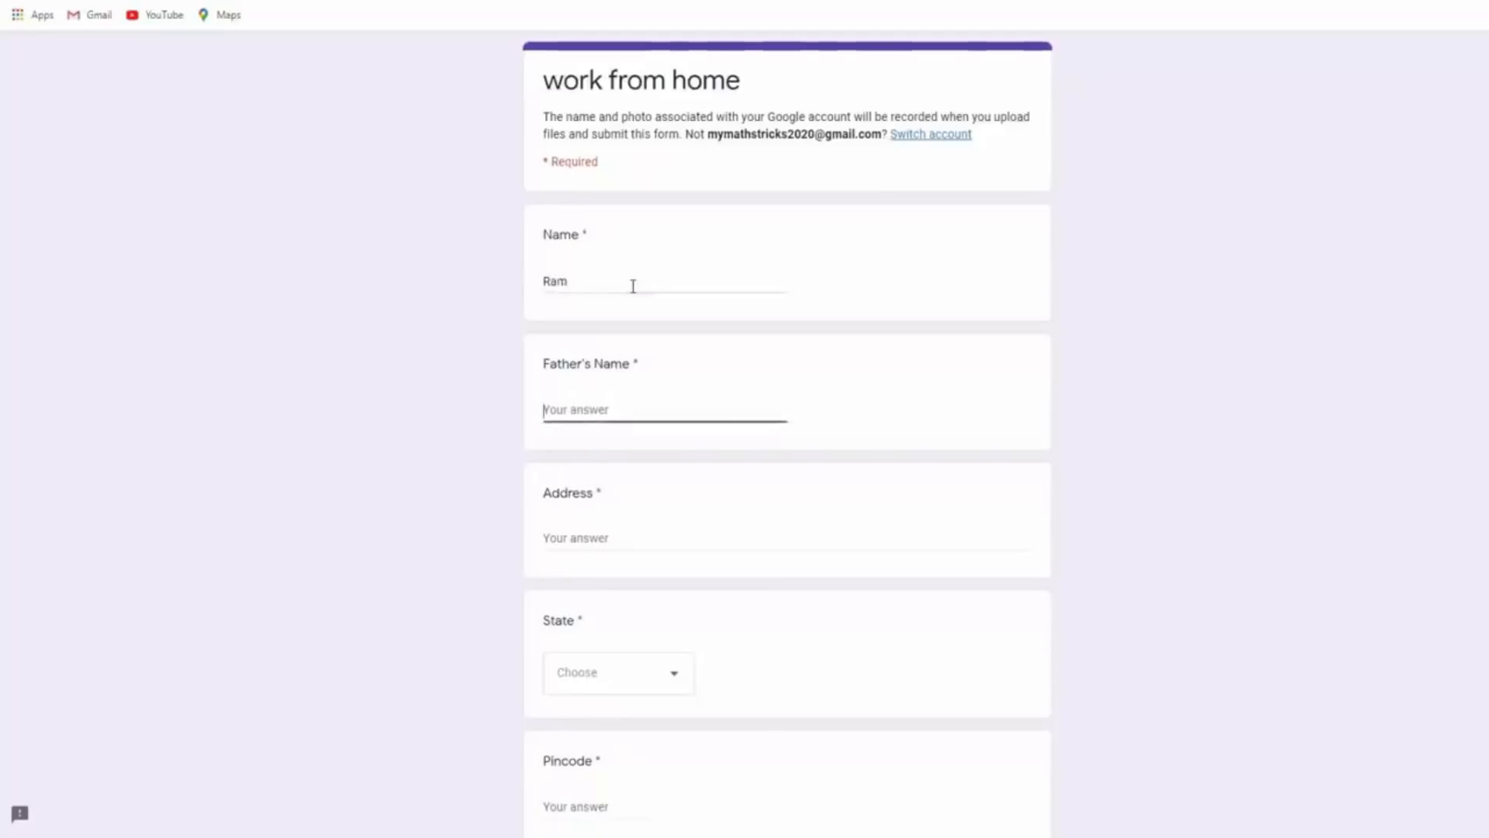
pyautogui.write('Mohan')
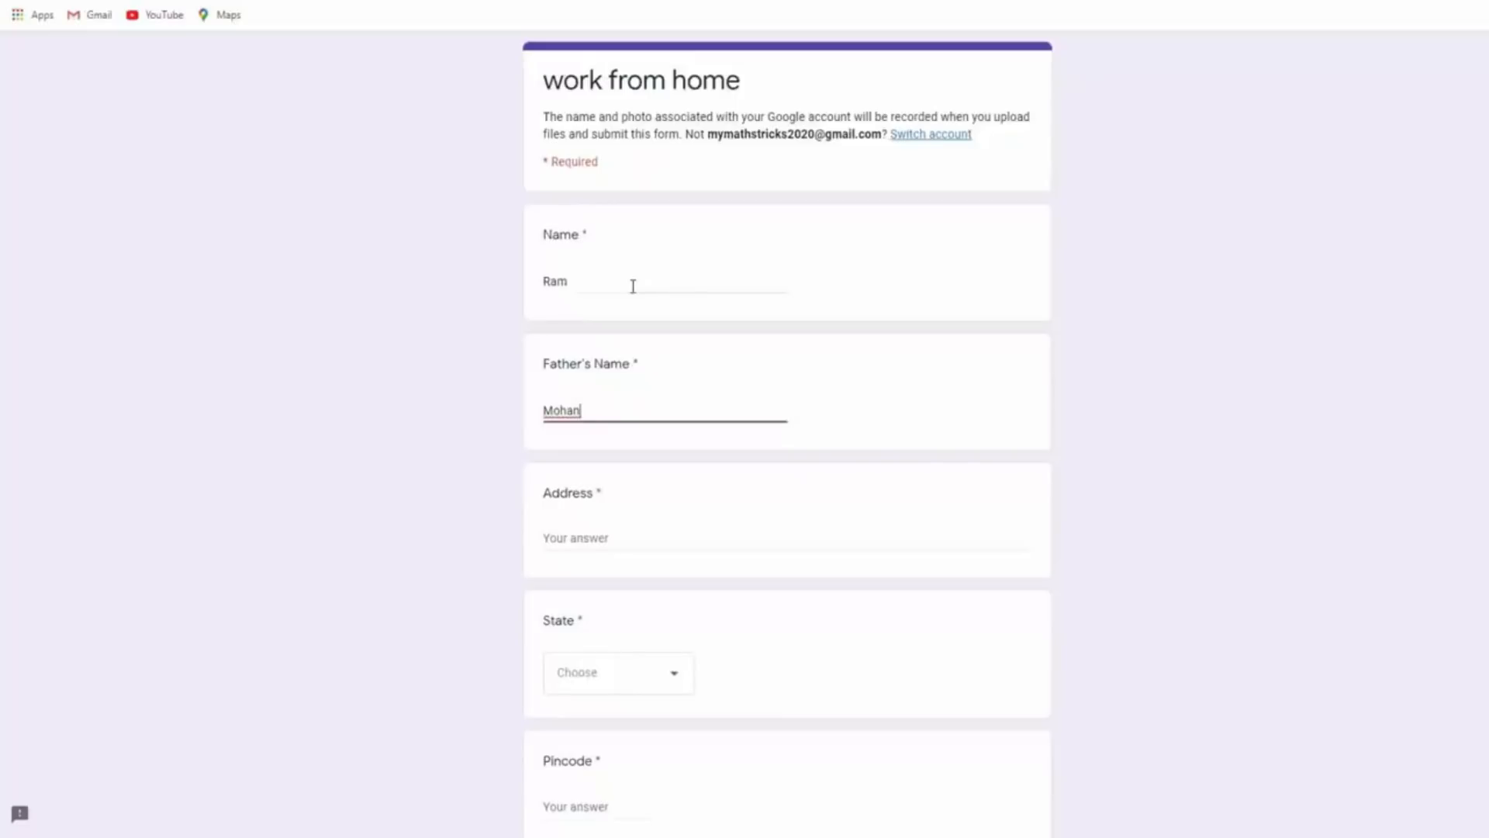
pyautogui.press('Tab')
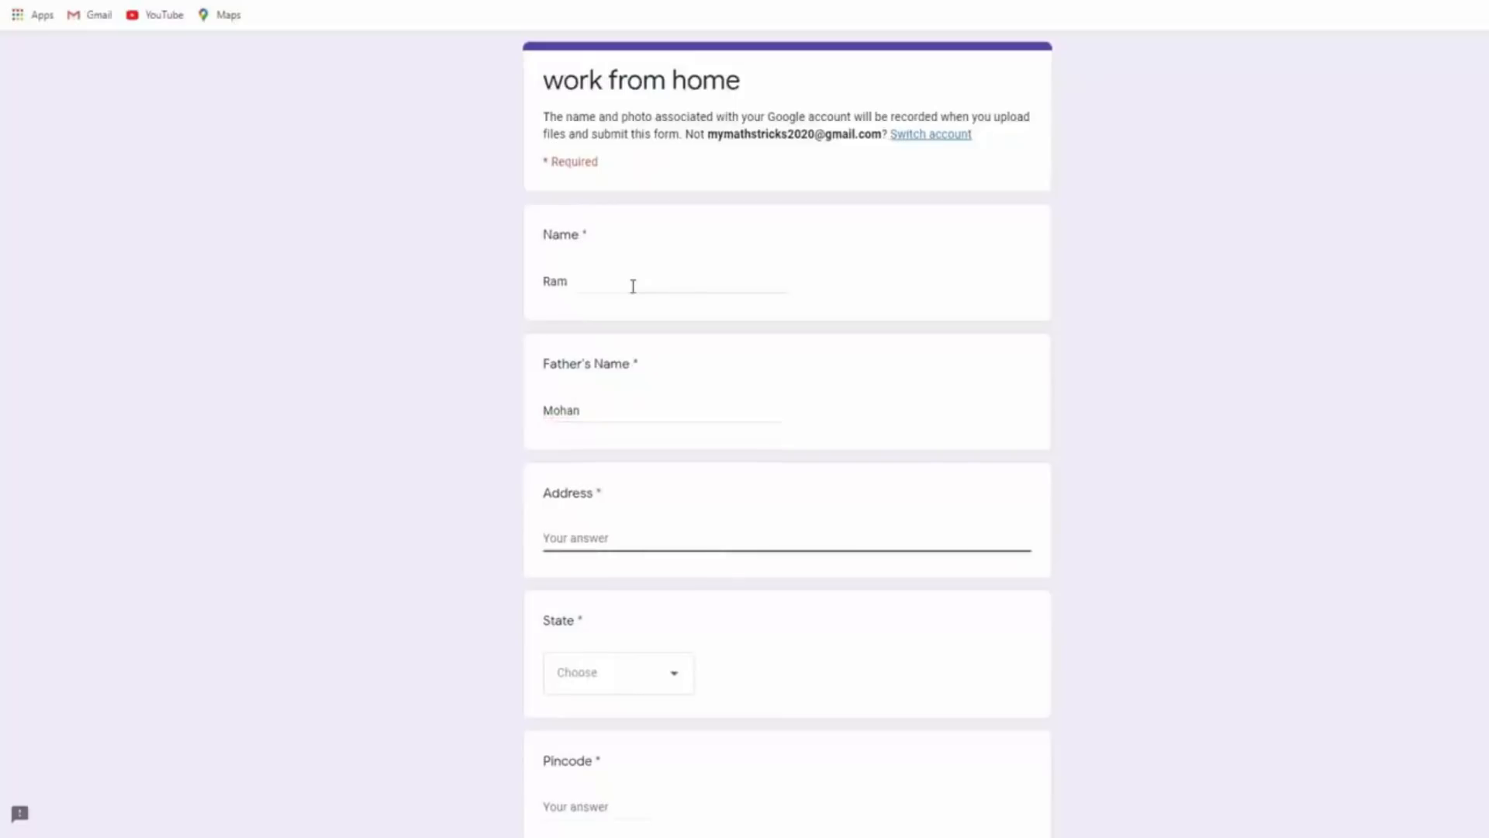
pyautogui.write('Gopal Ganj')
pyautogui.press('Tab')
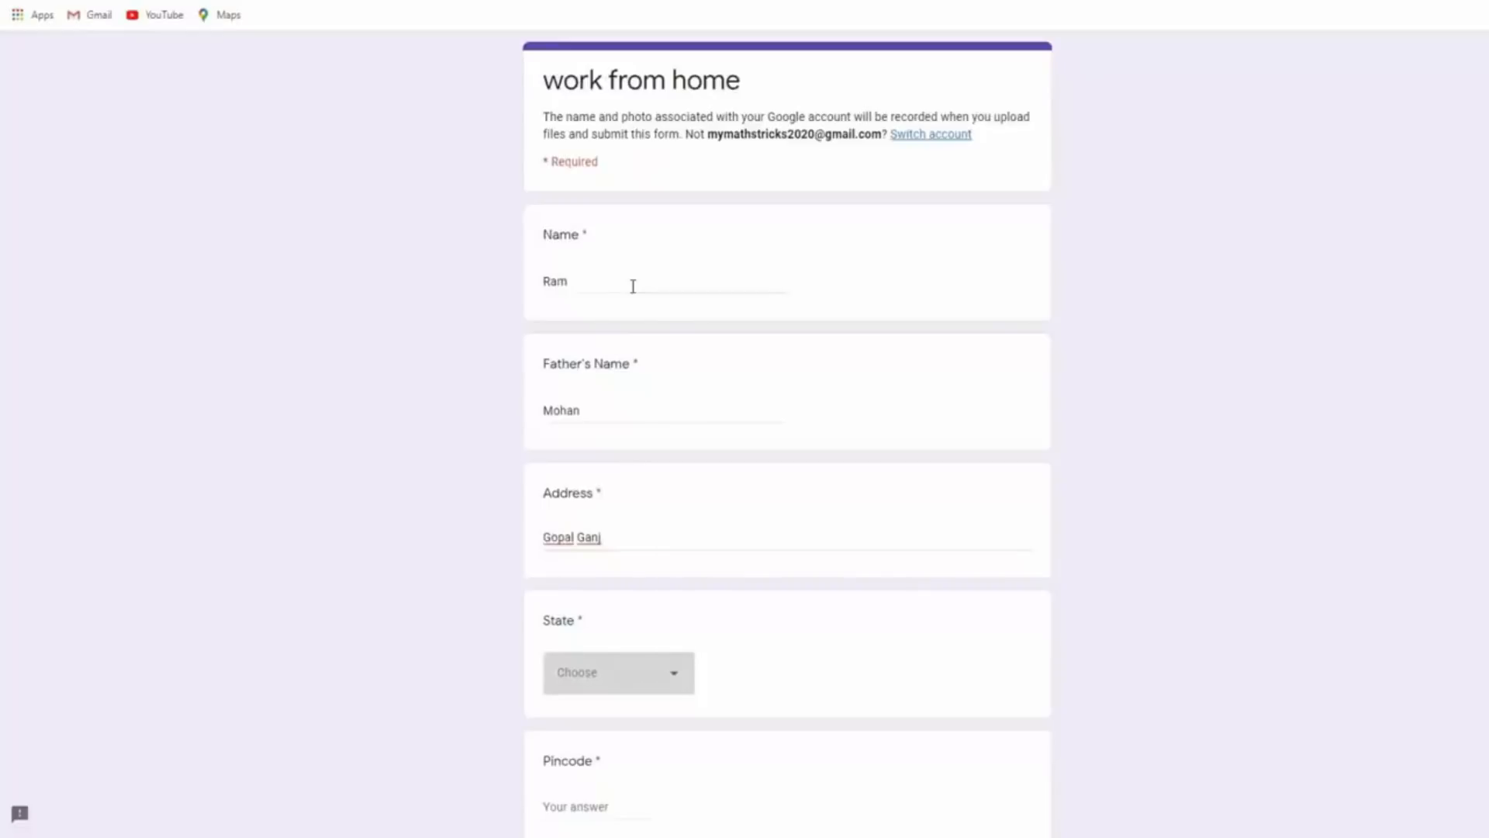
# Choose Uttar Predesh as the answer to the State question.
pyautogui.press('space')
pyautogui.press('Down')
pyautogui.press('Down')
pyautogui.press('Down')
pyautogui.press('Up')
pyautogui.press('Up')
pyautogui.press('Up')
pyautogui.press('Return')
pyautogui.press('Tab')
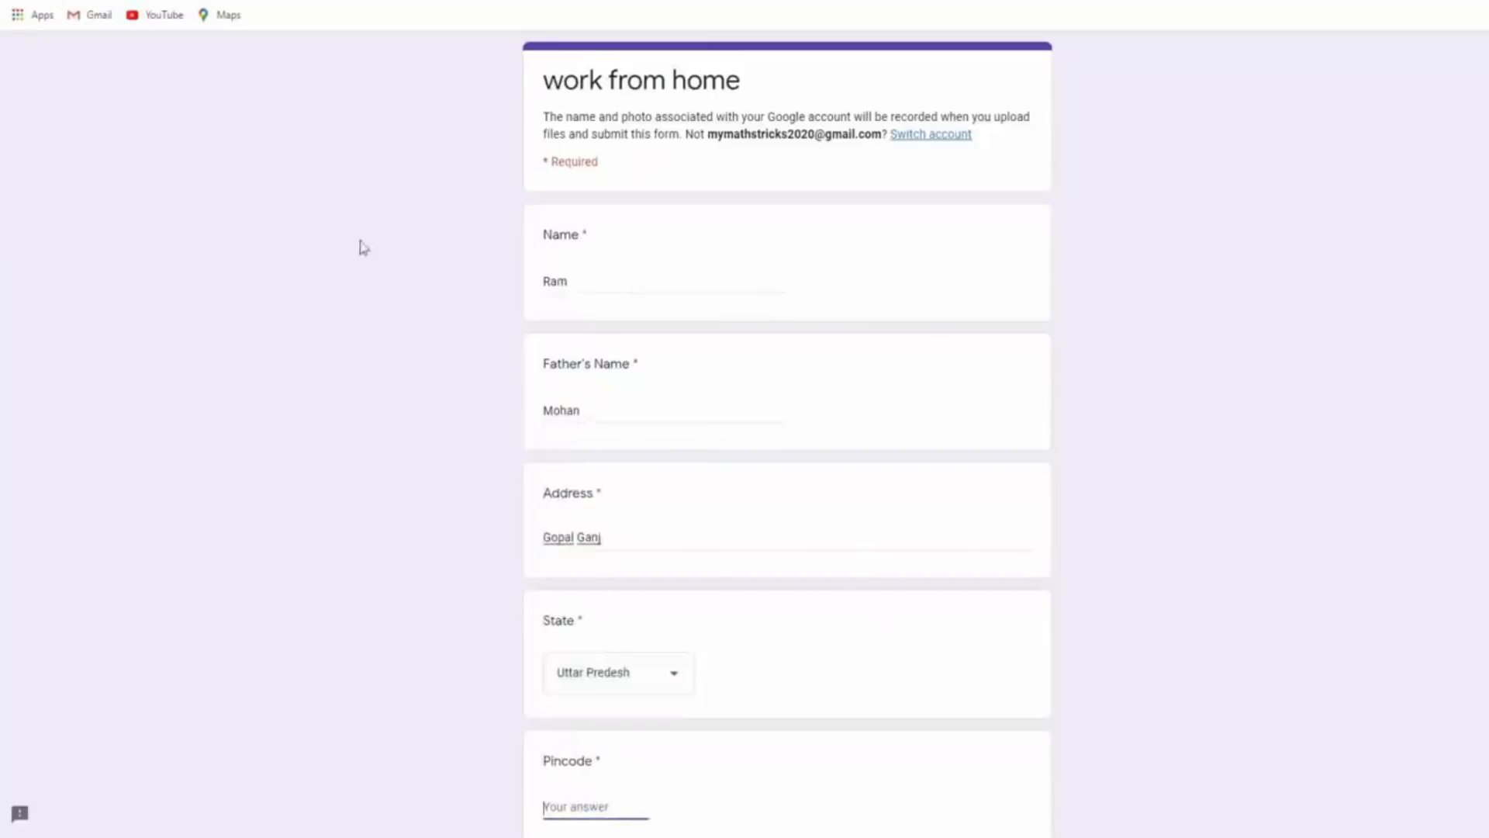
# Test the Pincode validation with the text "rahg" and clear the entry.
pyautogui.scroll(-4, 396, 419)
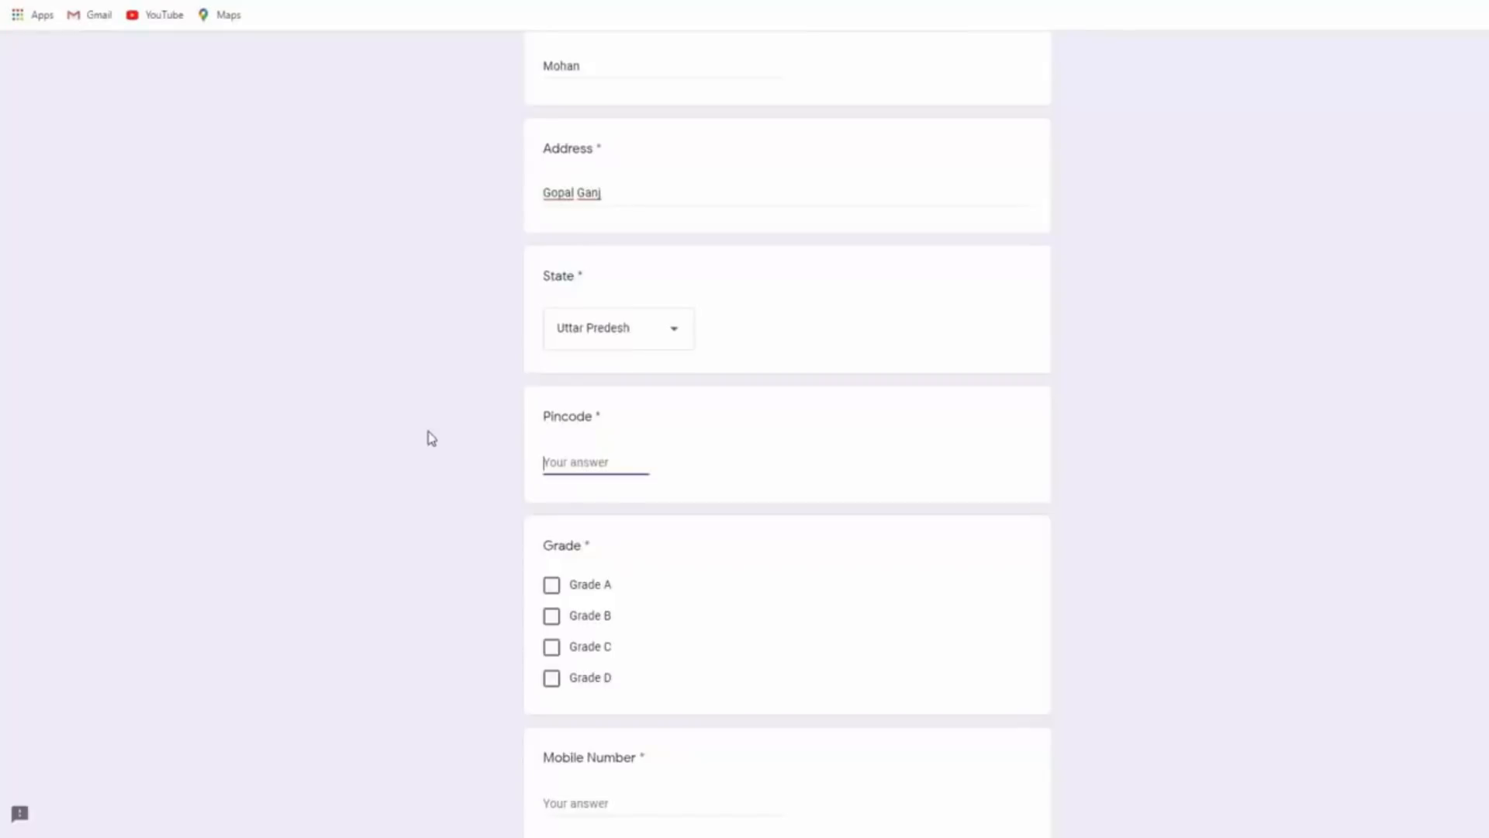
pyautogui.write('rahg')
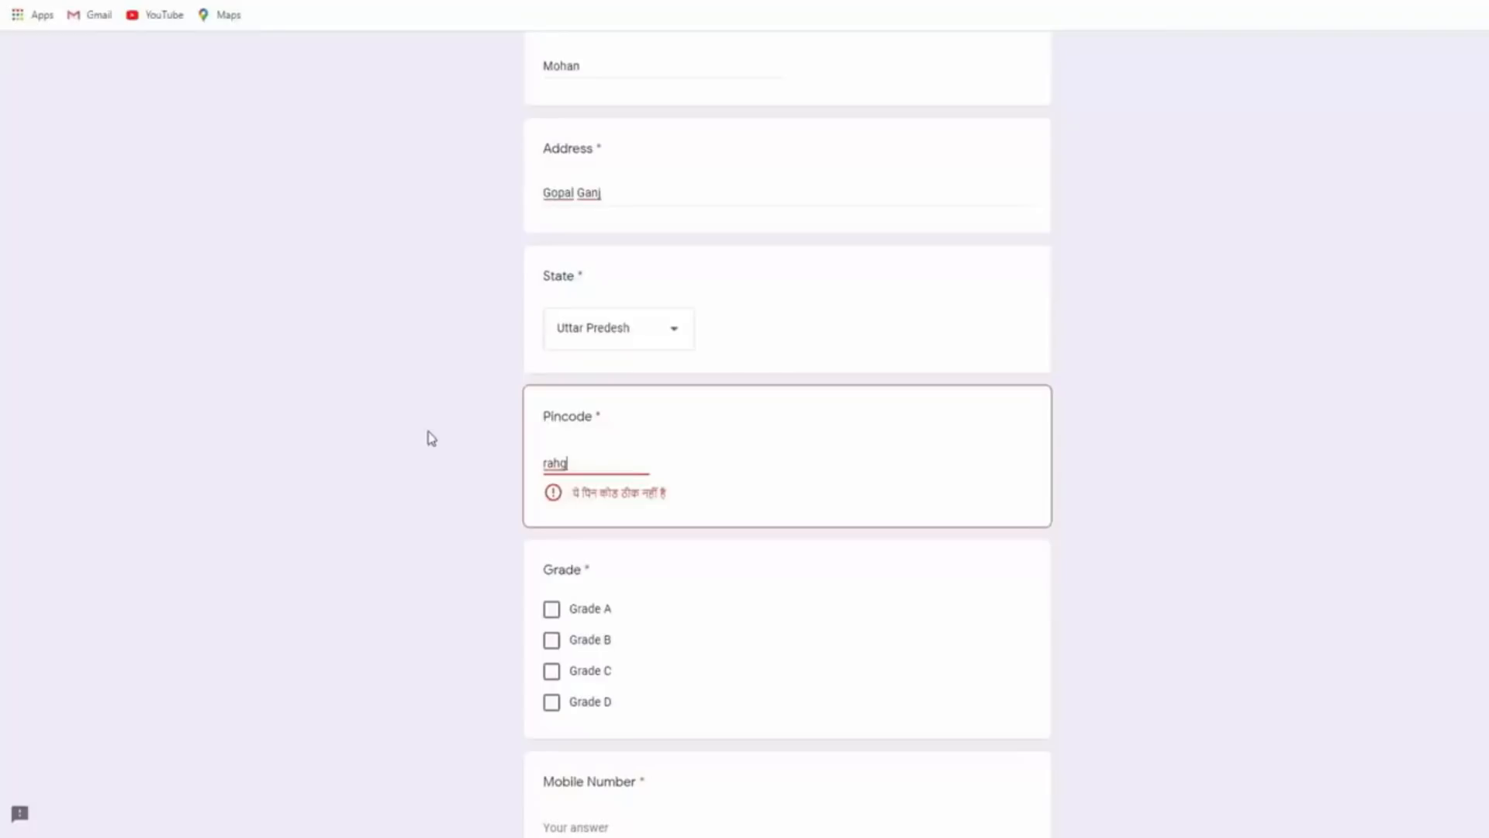
pyautogui.press('BackSpace')
pyautogui.press('BackSpace')
pyautogui.press('BackSpace')
pyautogui.press('BackSpace')
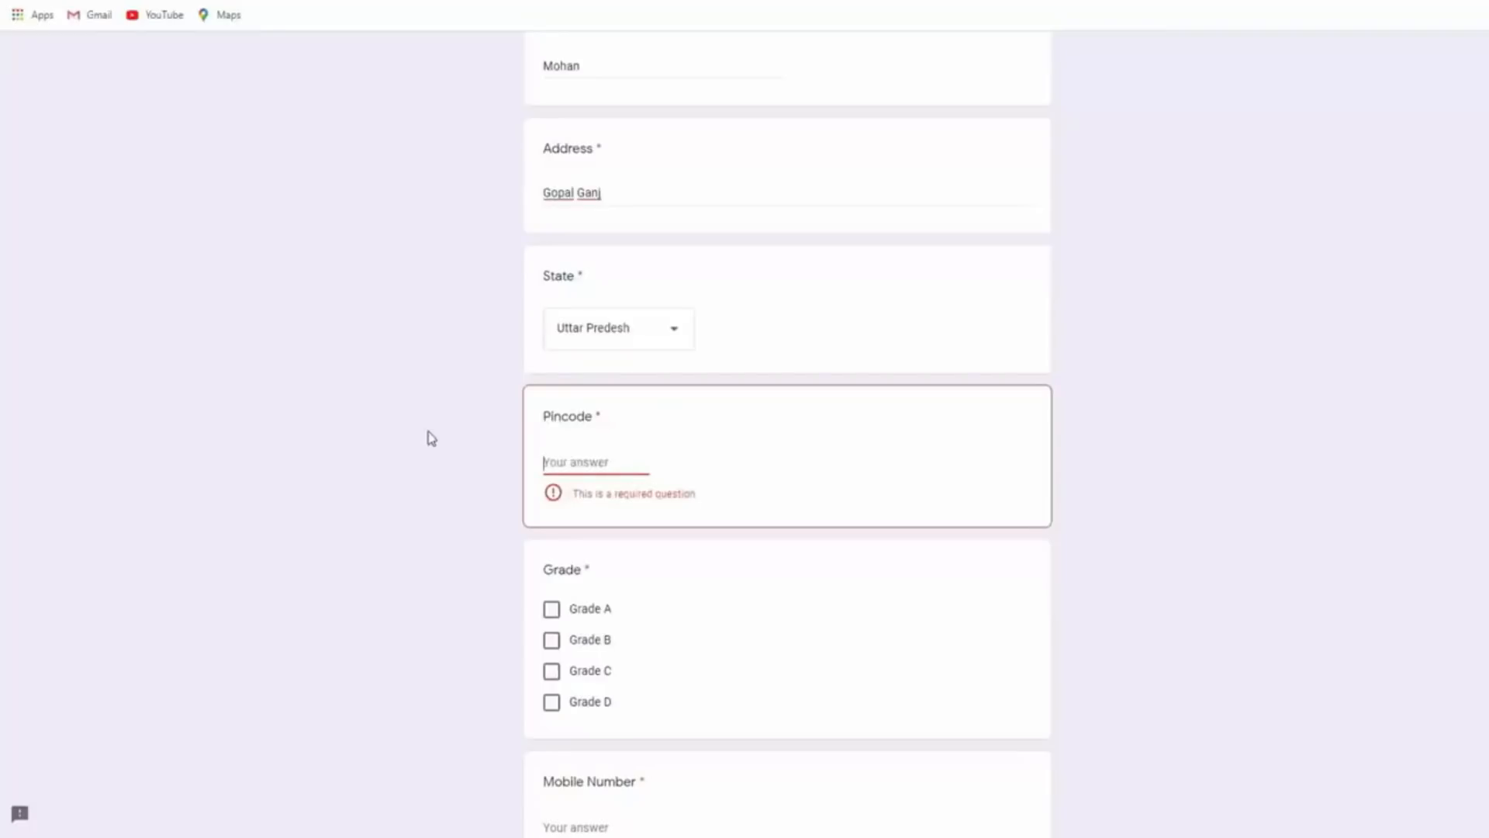
# Enter a six-digit pincode and select Grade A for the Grade question.
pyautogui.write('104101')
pyautogui.press('Tab')
pyautogui.scroll(-1, 431, 438)
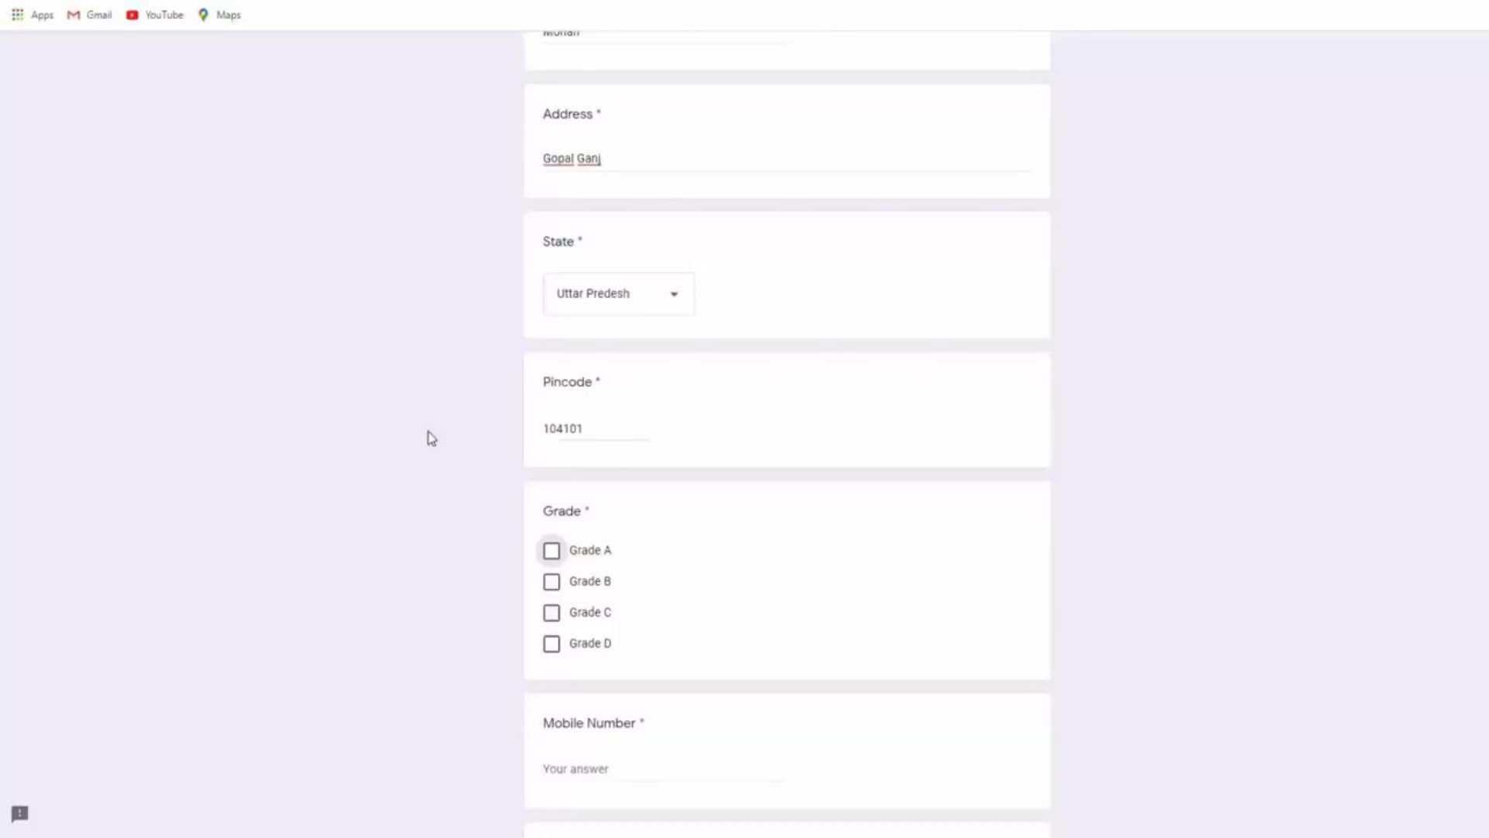
pyautogui.press('space')
# Test the Mobile Number validation with entries shorter than ten digits, and clear them.
pyautogui.scroll(-5, 450, 572)
pyautogui.click(549, 423)
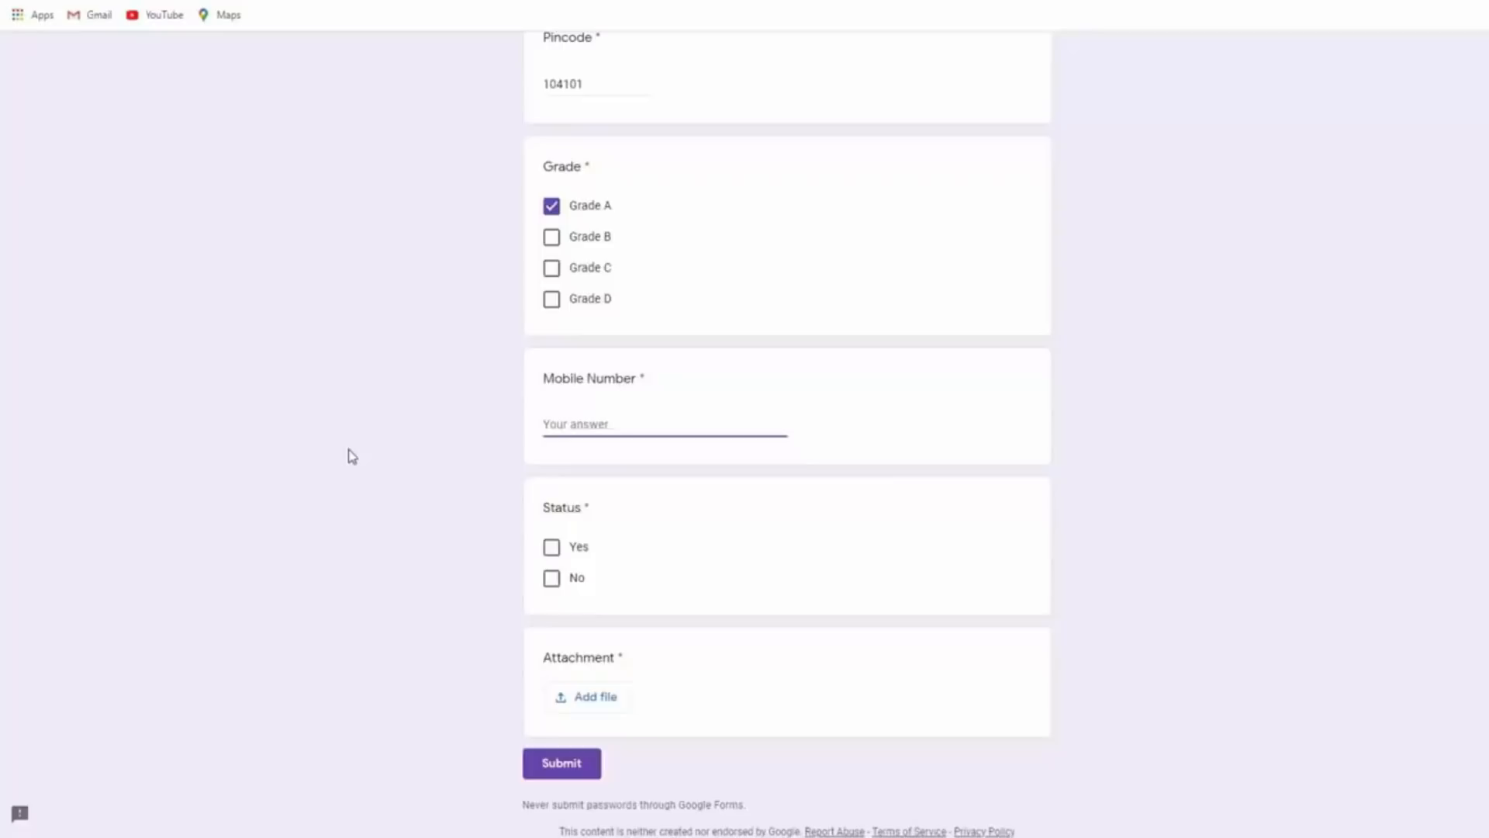
pyautogui.write('2004')
pyautogui.press('Tab')
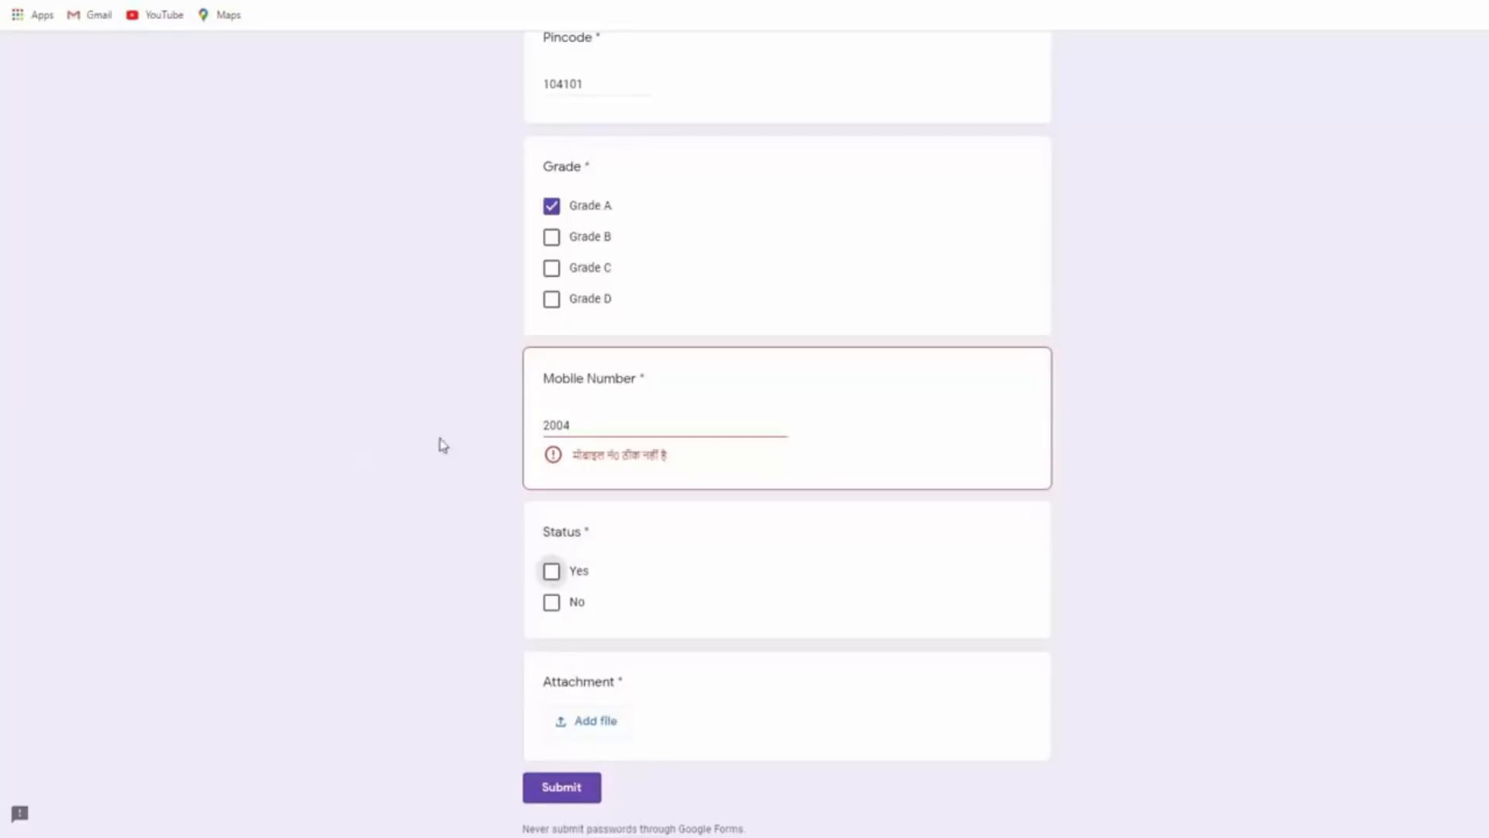
pyautogui.doubleClick(574, 425)
pyautogui.write('125641')
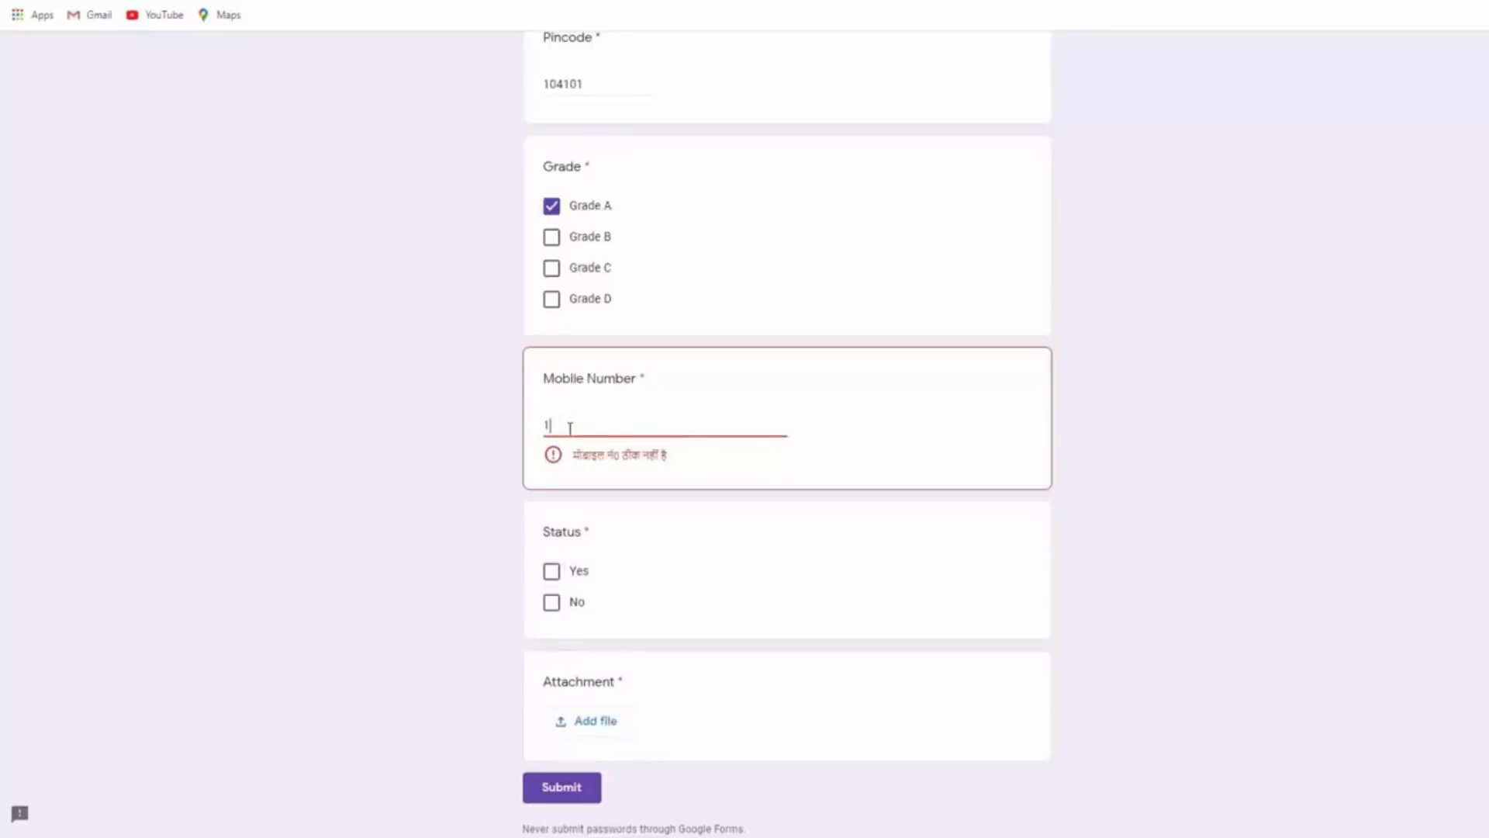
pyautogui.press('BackSpace')
pyautogui.press('BackSpace')
pyautogui.press('BackSpace')
pyautogui.press('BackSpace')
pyautogui.press('BackSpace')
pyautogui.press('BackSpace')
# Enter a ten-digit mobile number starting with 0 in the Mobile Number question.
pyautogui.write('123456789')
pyautogui.press('Tab')
pyautogui.click(677, 417)
pyautogui.press('Home')
pyautogui.write('0')
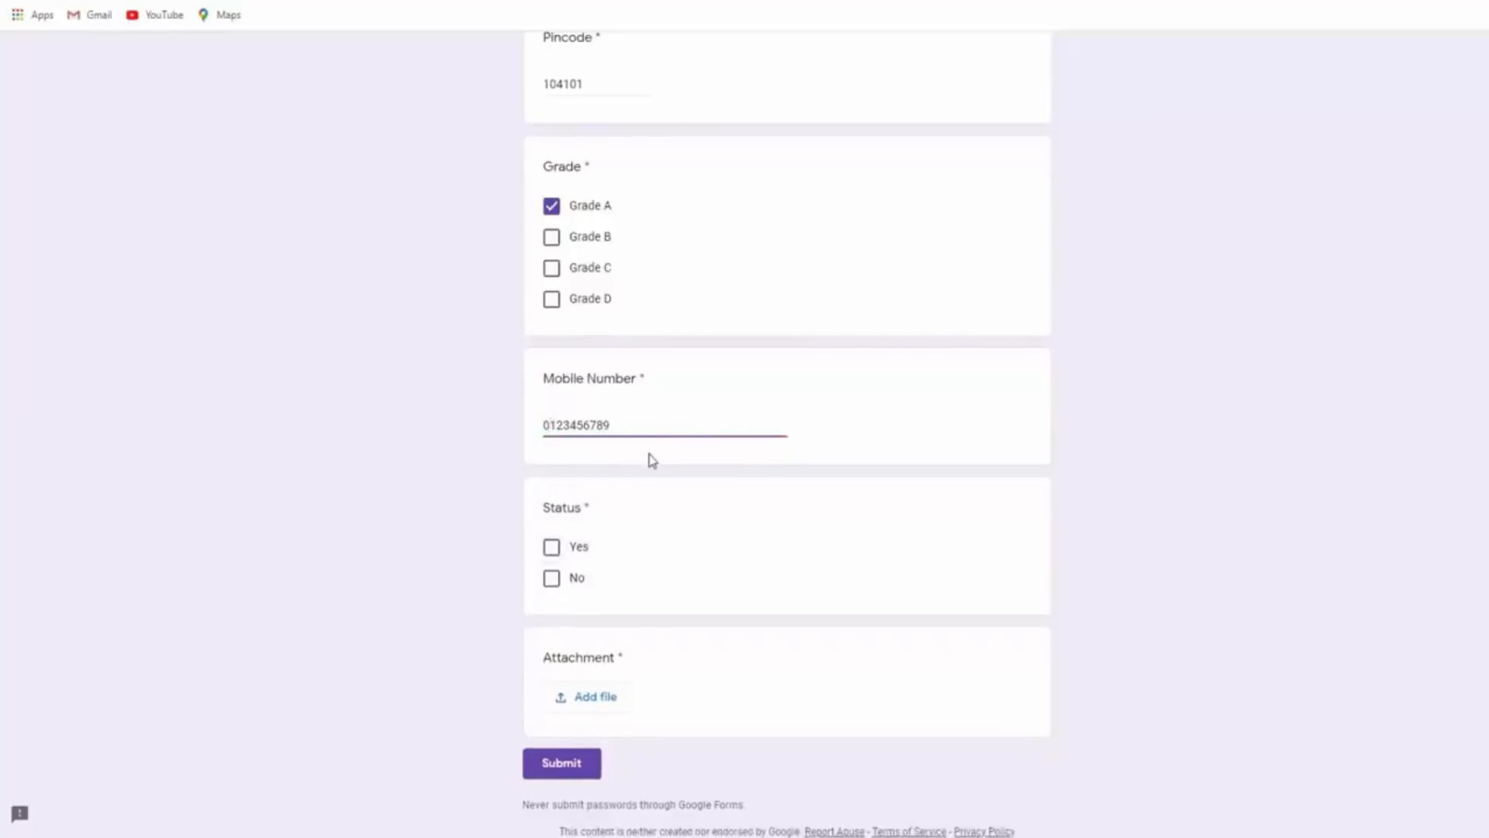
# Answer the Status question with Yes and attach the Getting started PDF from My Drive.
pyautogui.click(551, 552)
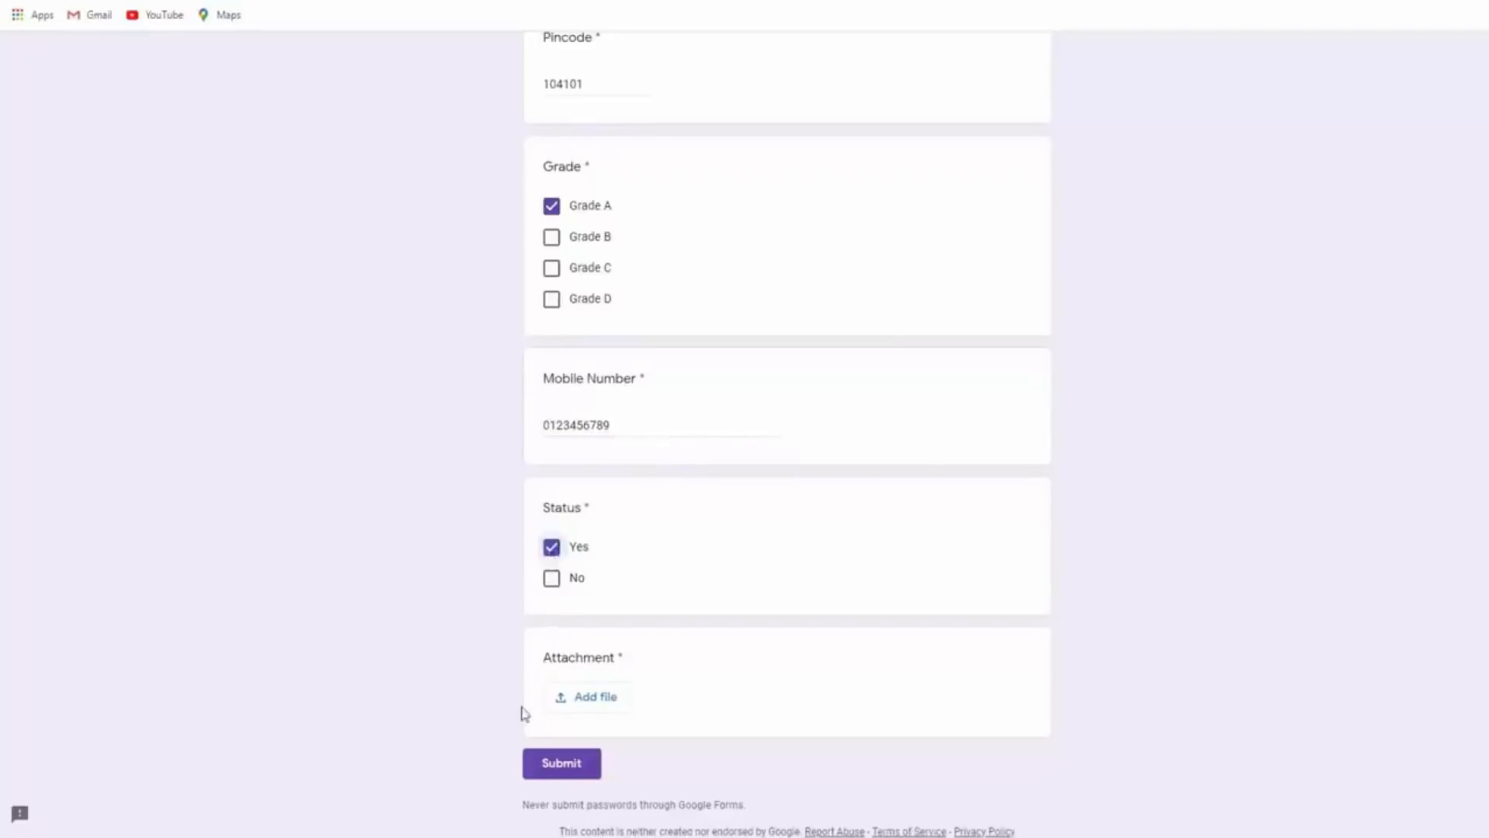
pyautogui.click(609, 706)
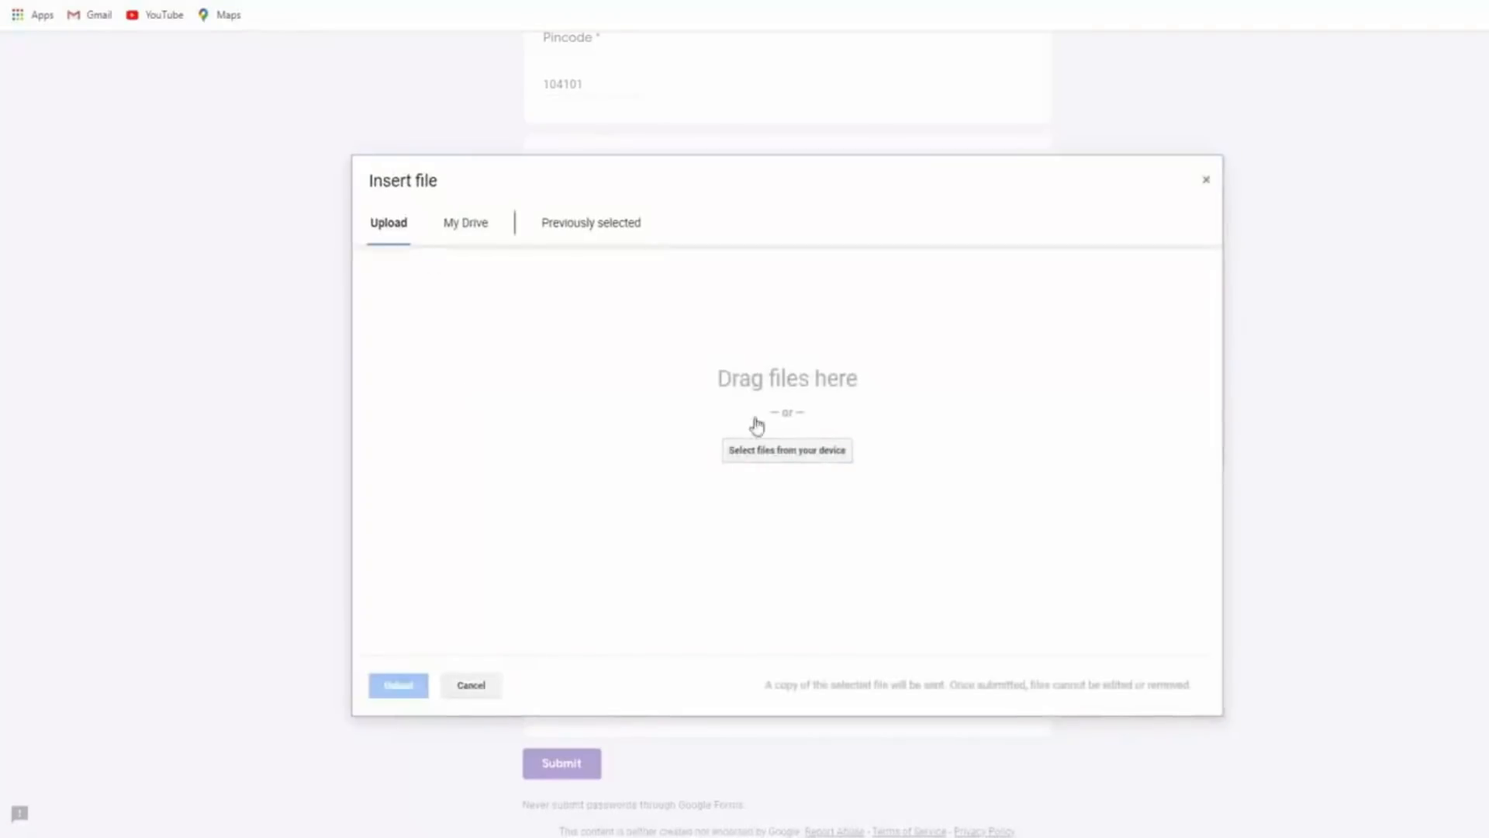
pyautogui.click(481, 230)
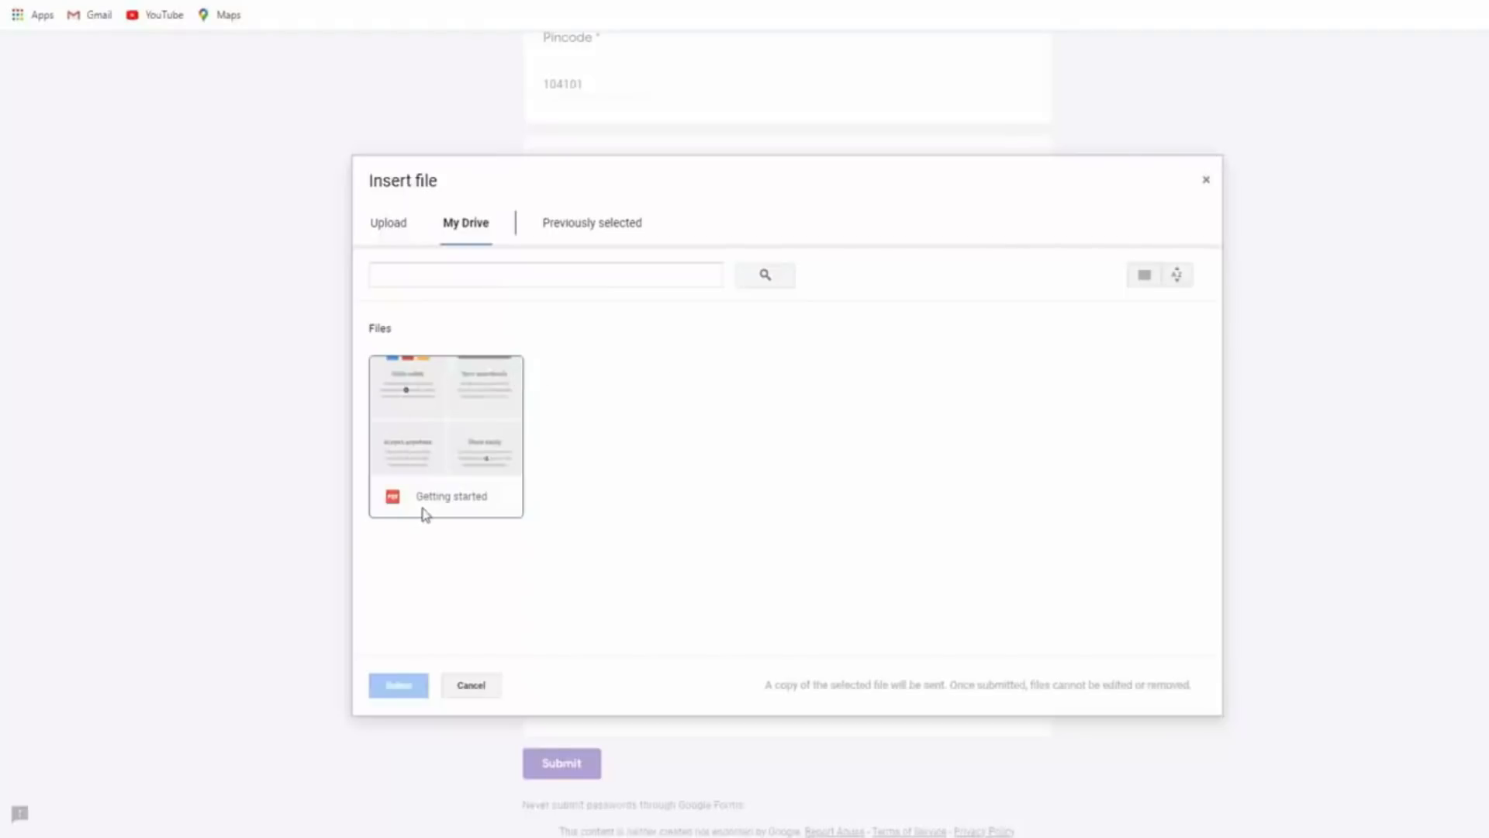
pyautogui.click(440, 434)
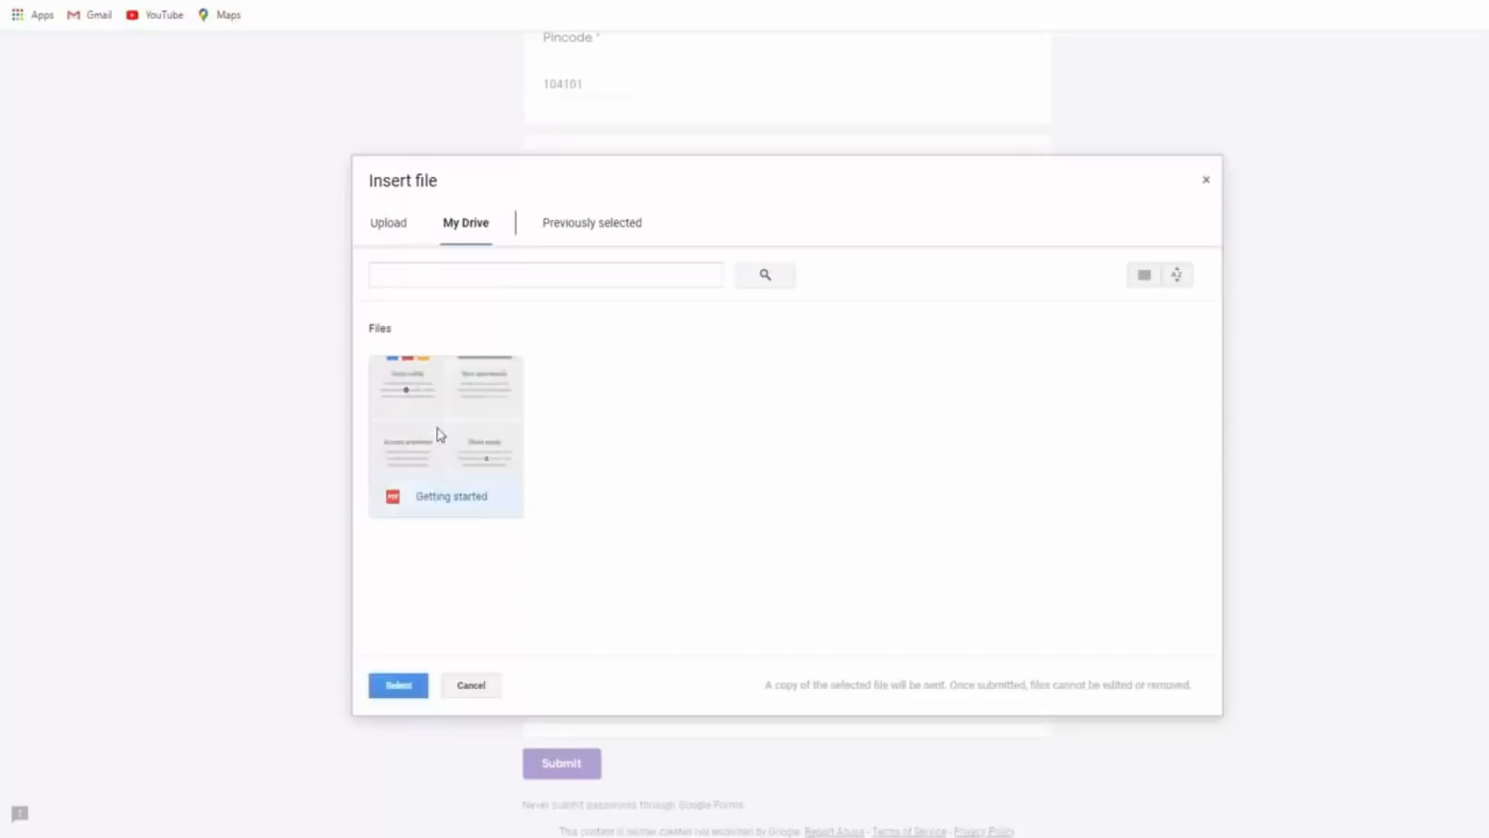
pyautogui.click(399, 686)
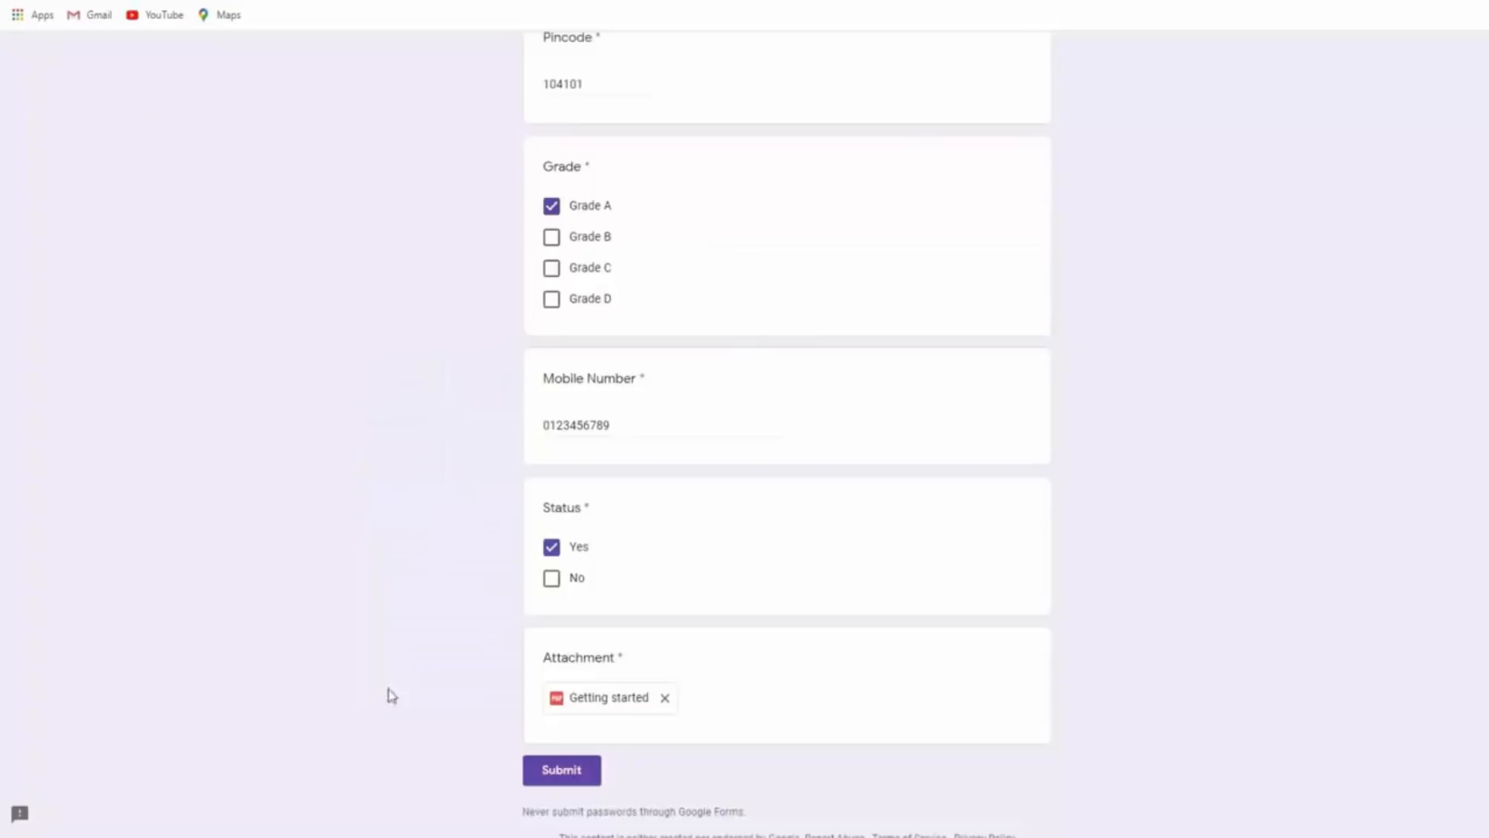
# Submit the completed response and open a blank form for another response.
pyautogui.click(557, 777)
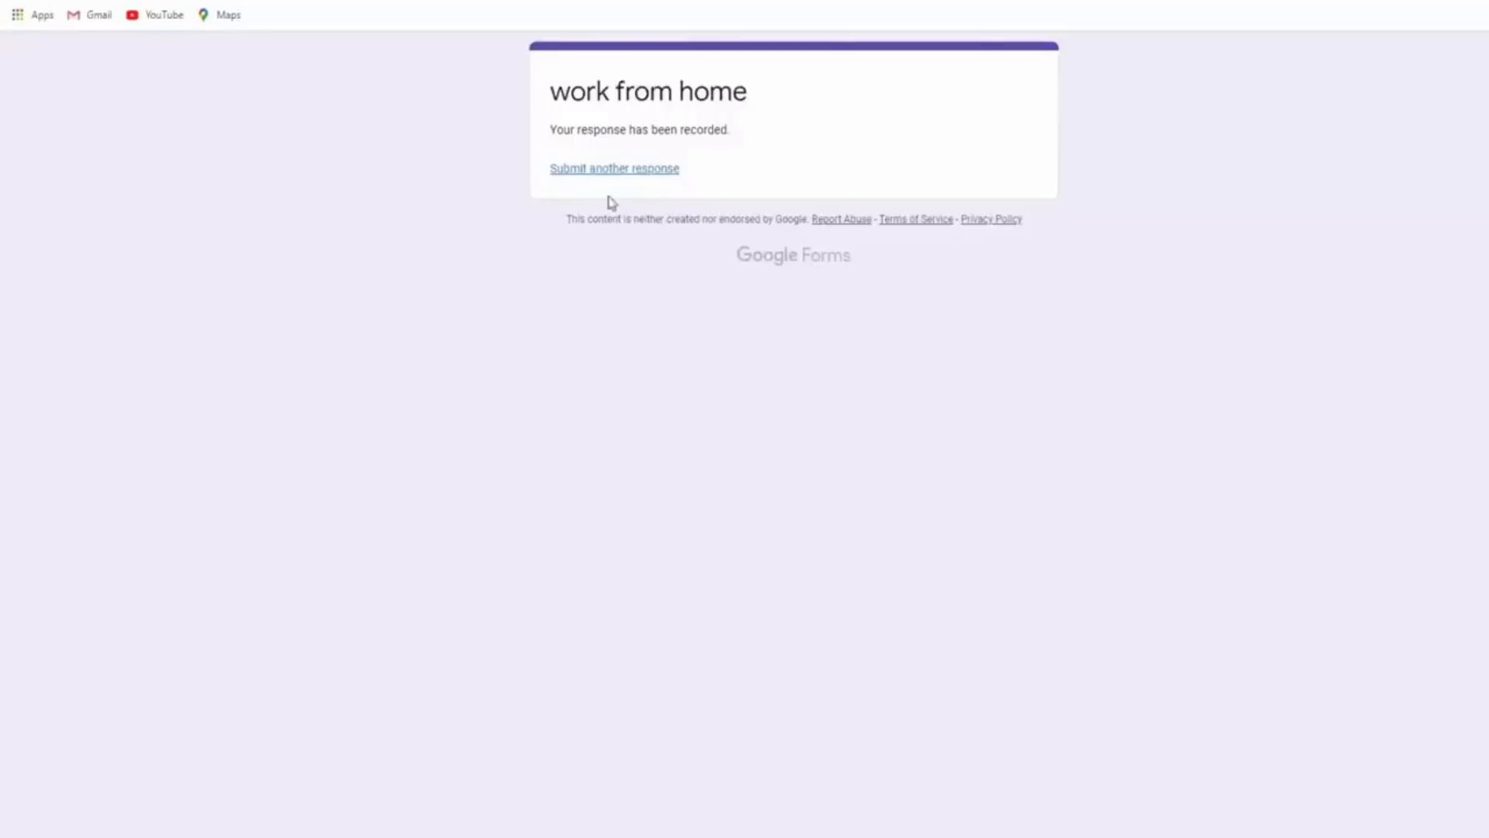
pyautogui.click(612, 169)
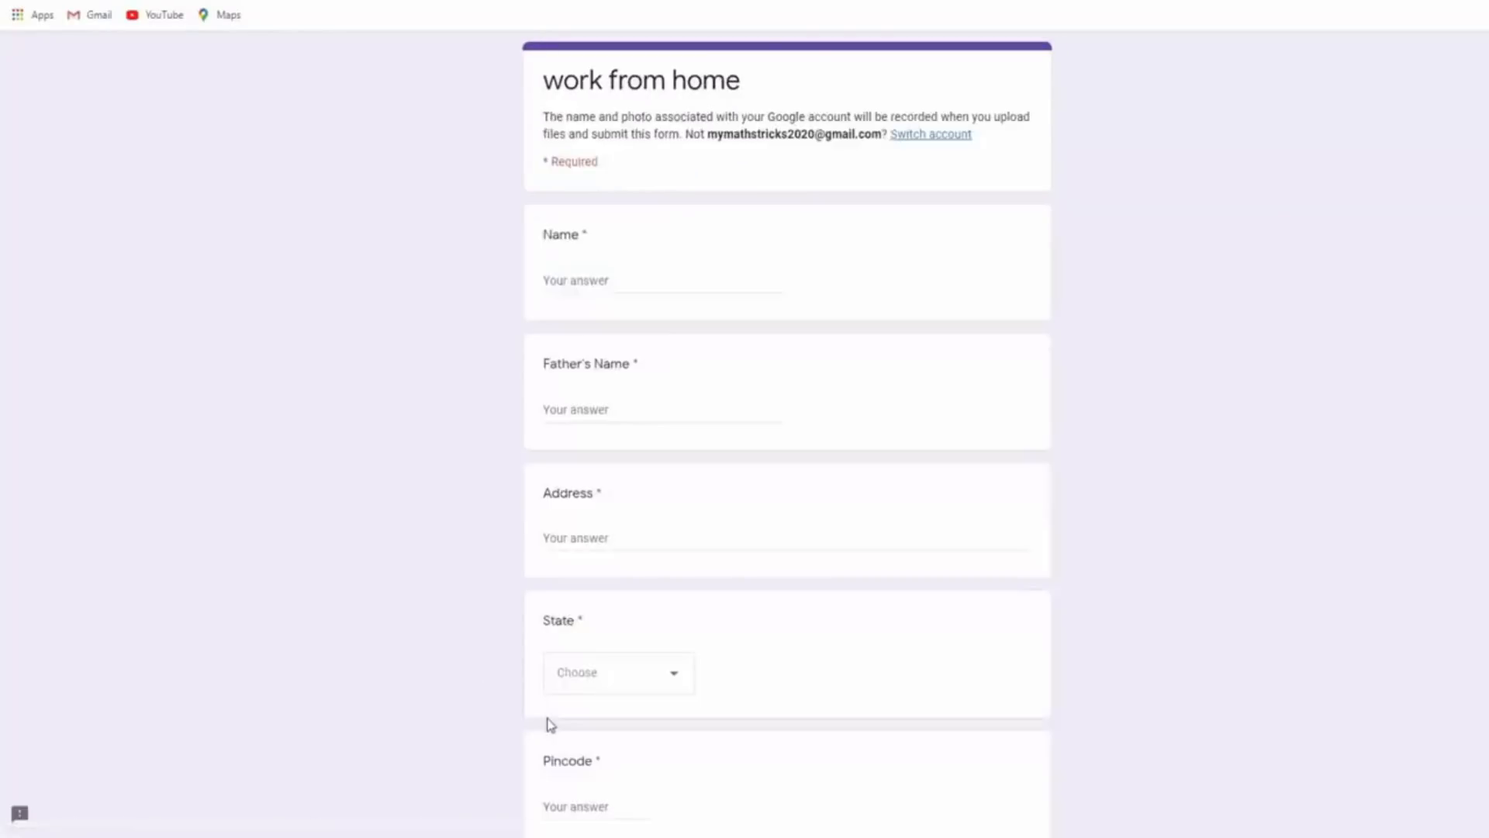
pyautogui.scroll(-8, 964, 605)
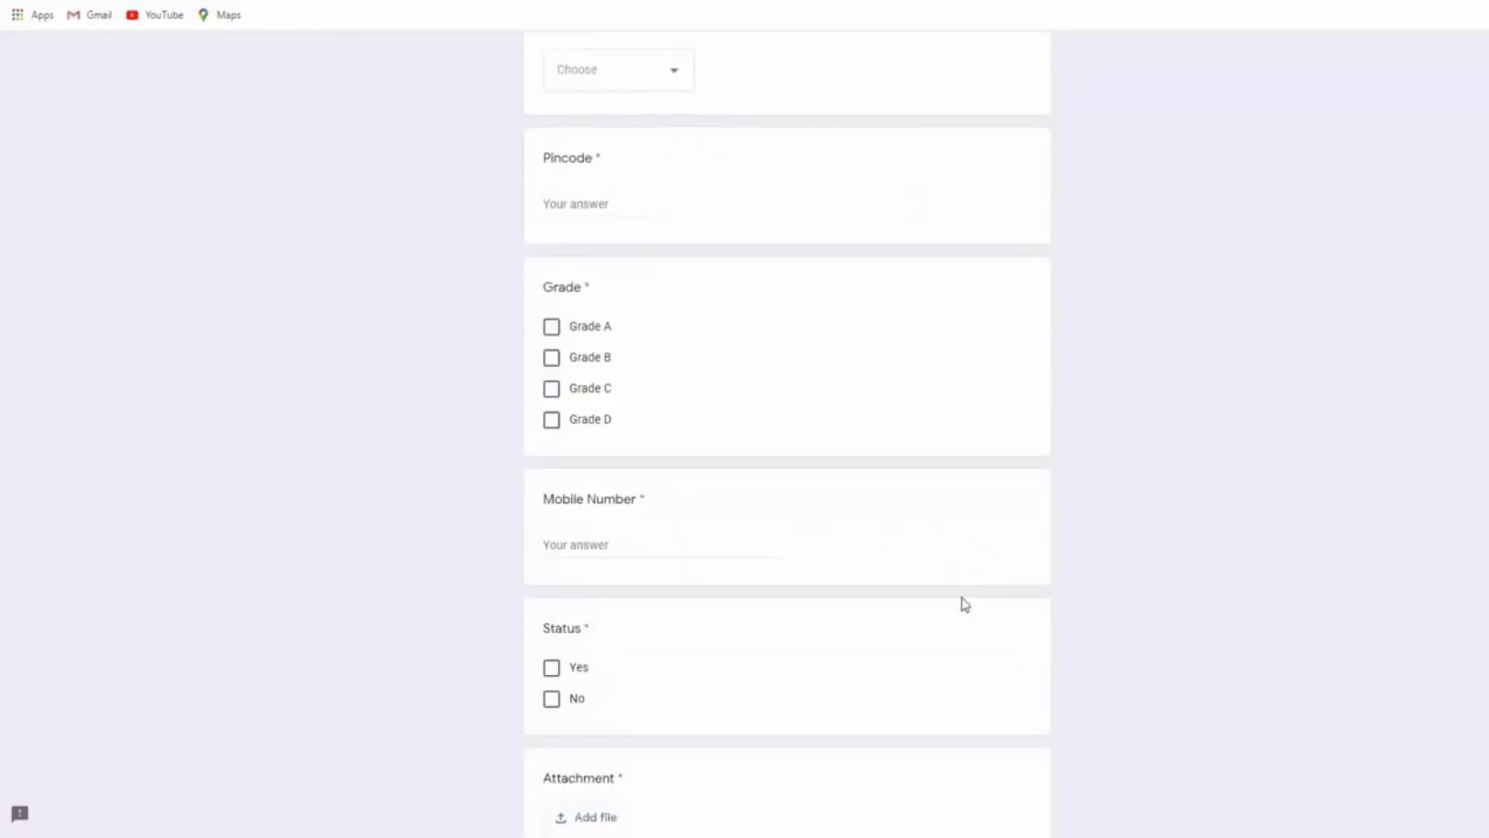
pyautogui.scroll(8, 962, 589)
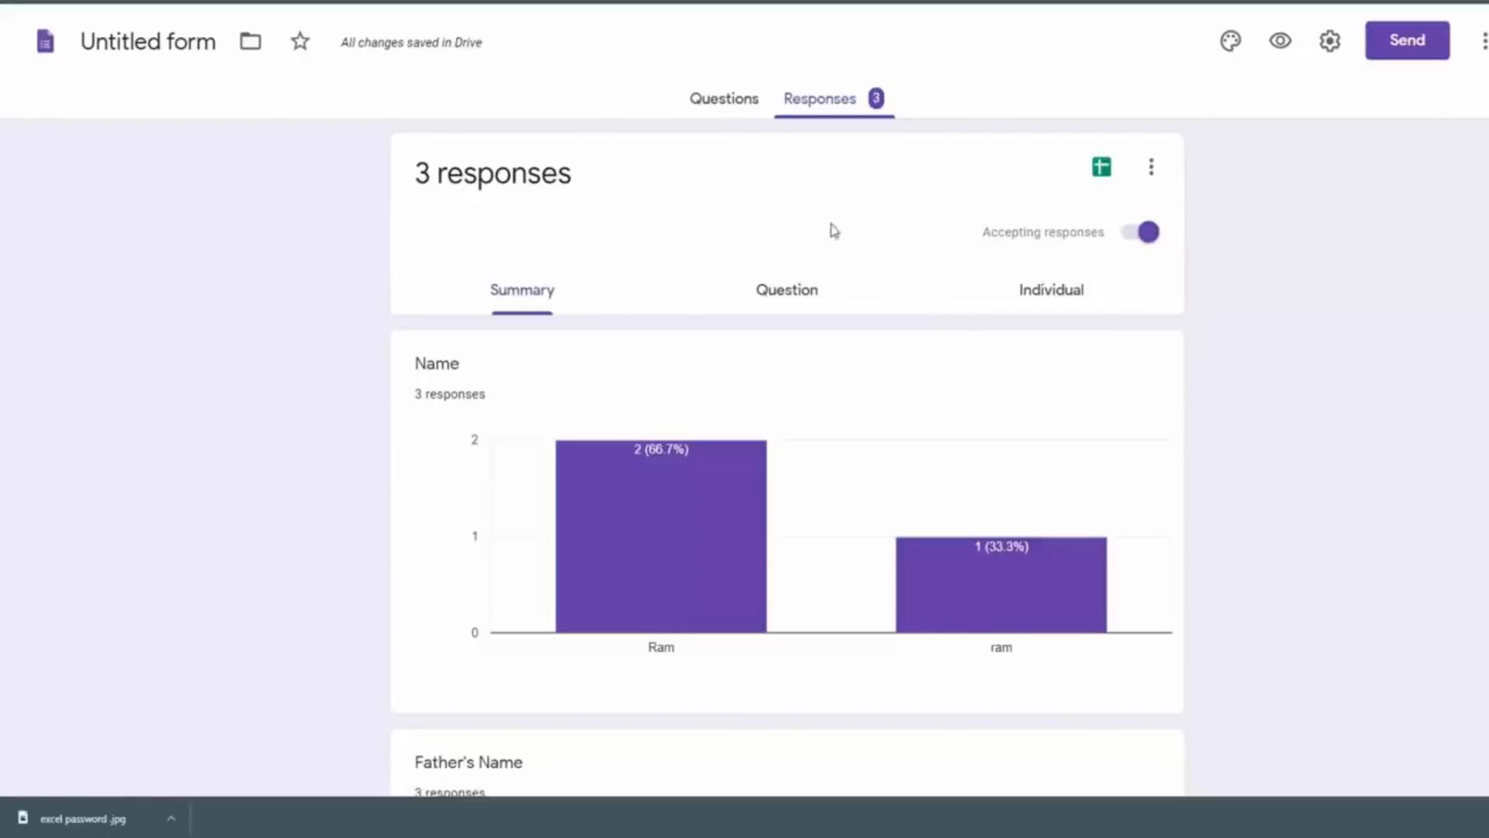
# Review the form's response summary for all questions, from Name through State, Grade and Status to Attachment.
pyautogui.scroll(-2, 1044, 442)
pyautogui.scroll(2, 1044, 442)
pyautogui.scroll(-1, 890, 138)
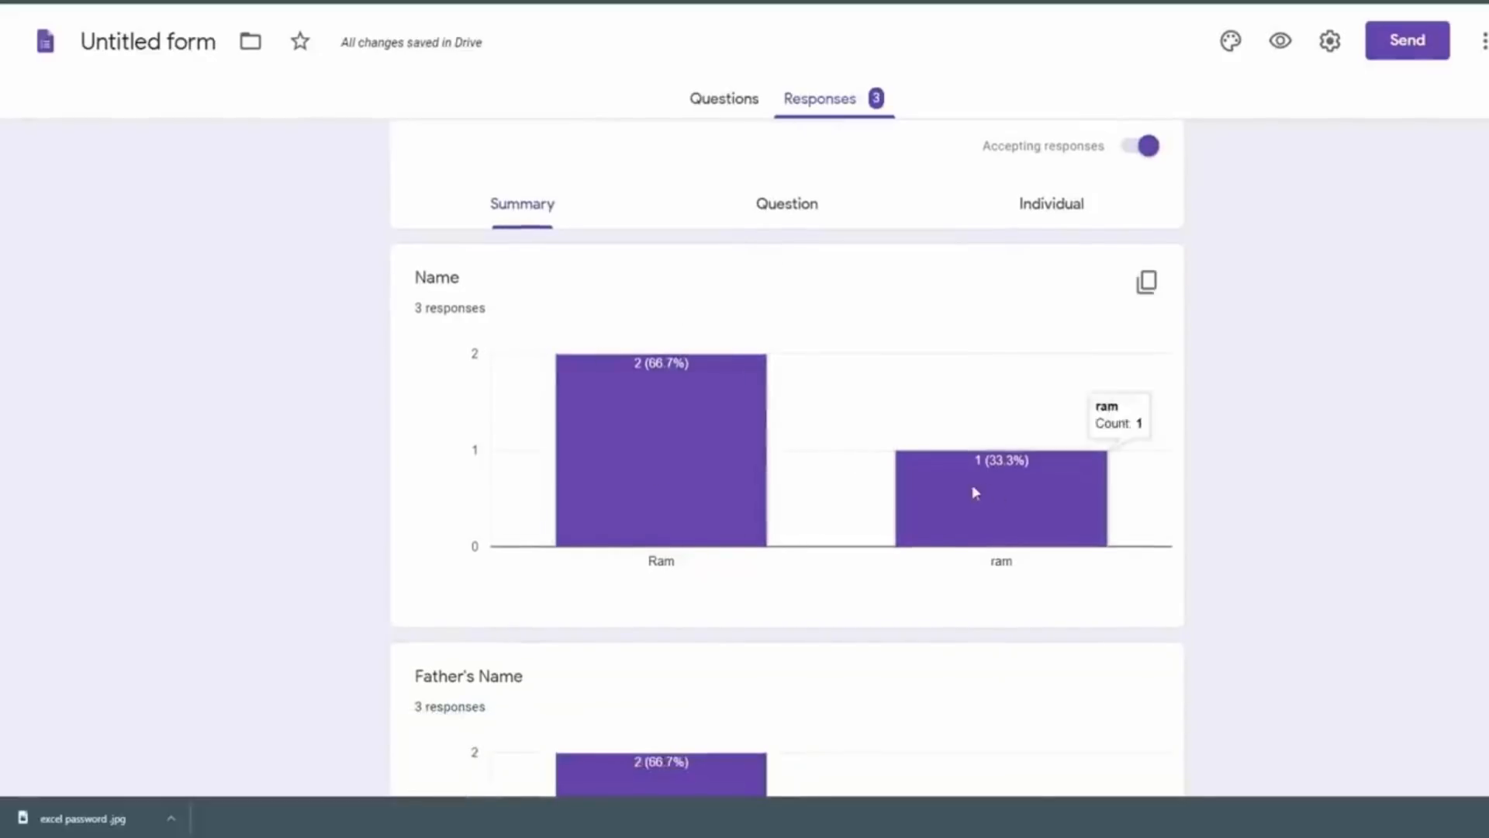
pyautogui.scroll(-4, 955, 476)
pyautogui.scroll(-7, 412, 432)
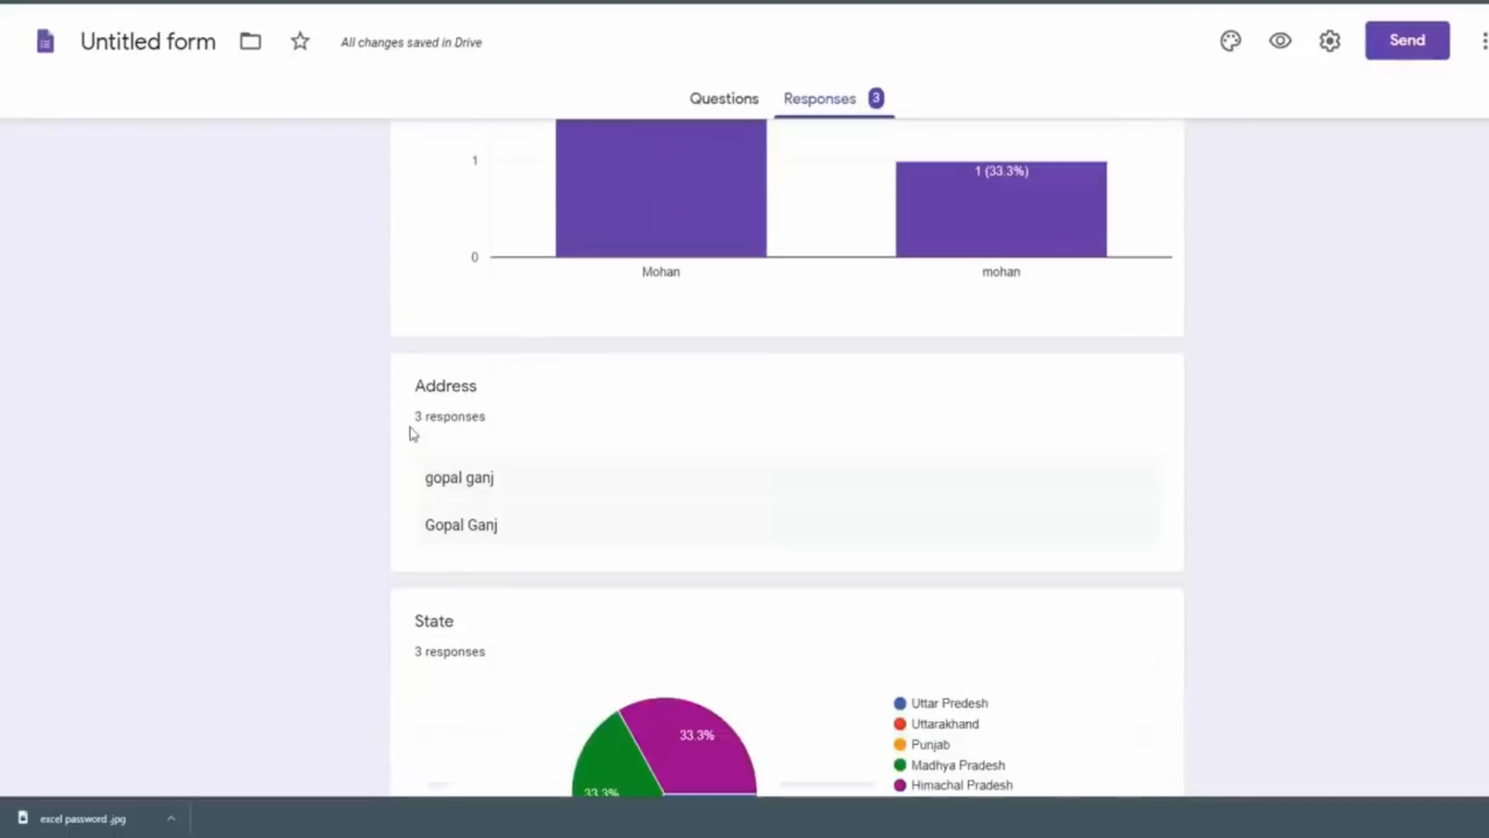
pyautogui.scroll(-2, 427, 393)
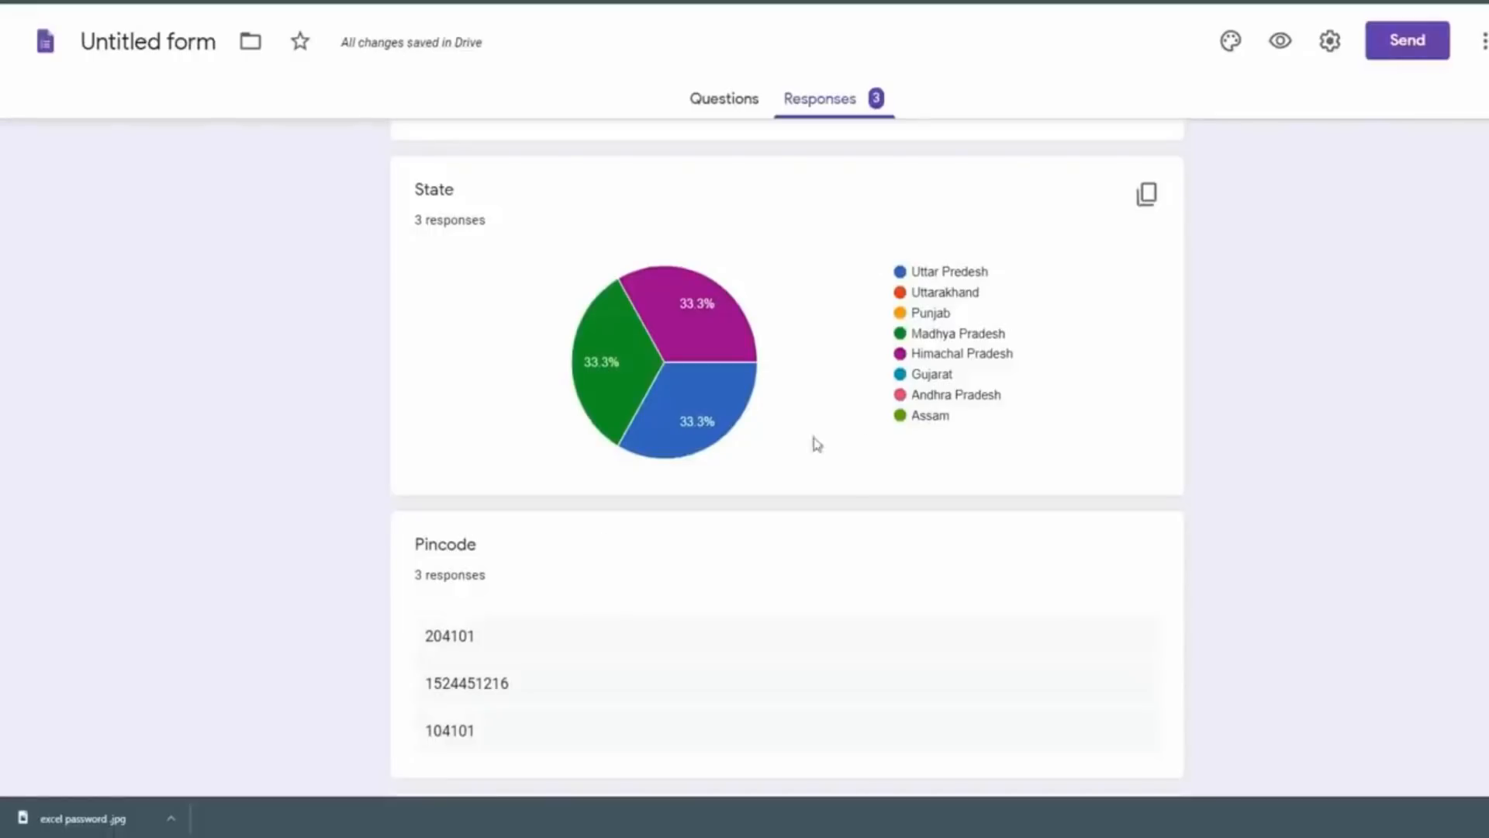
pyautogui.moveTo(712, 326)
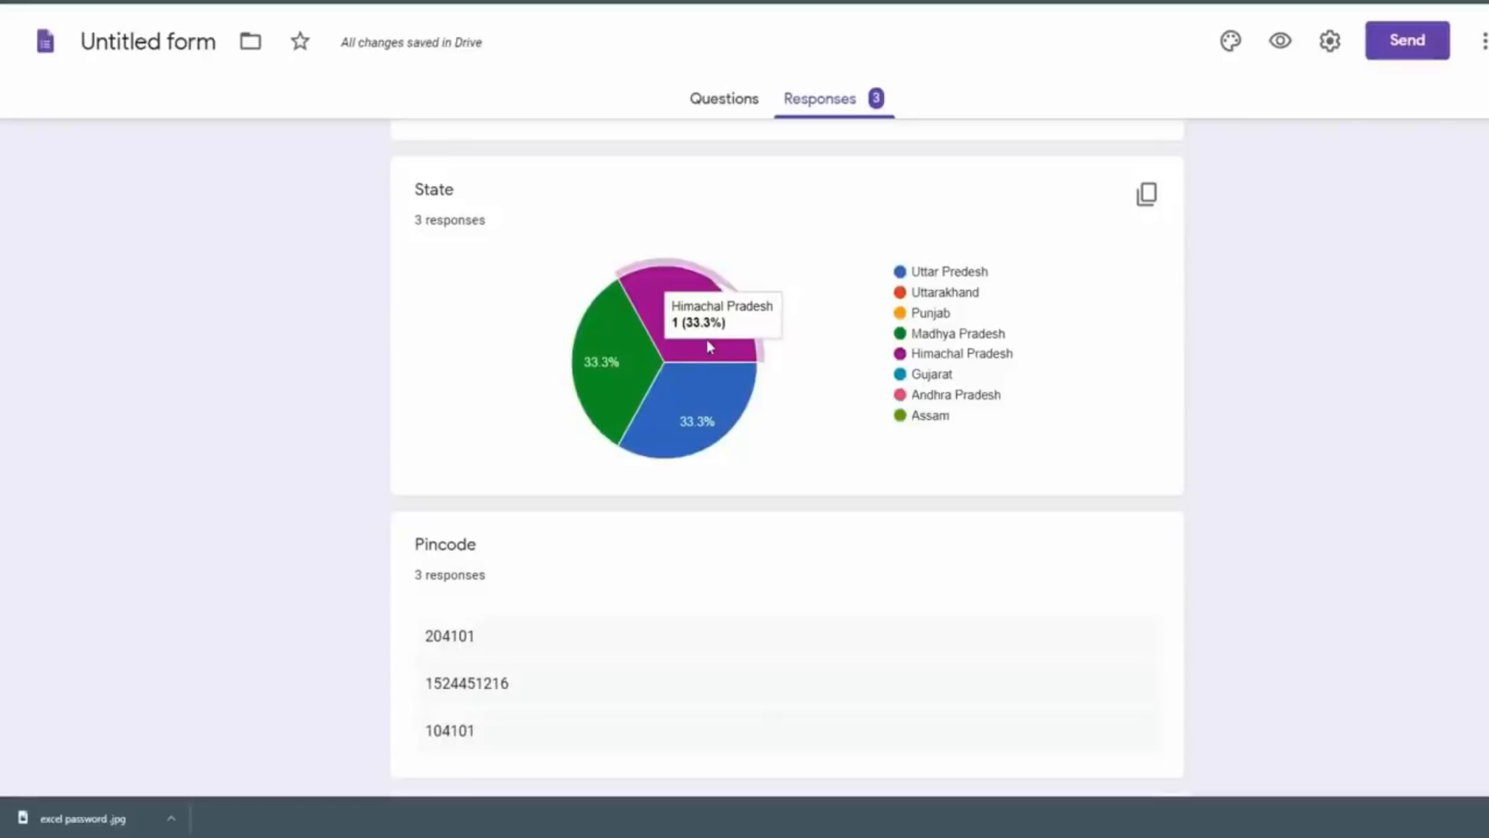
pyautogui.moveTo(642, 359)
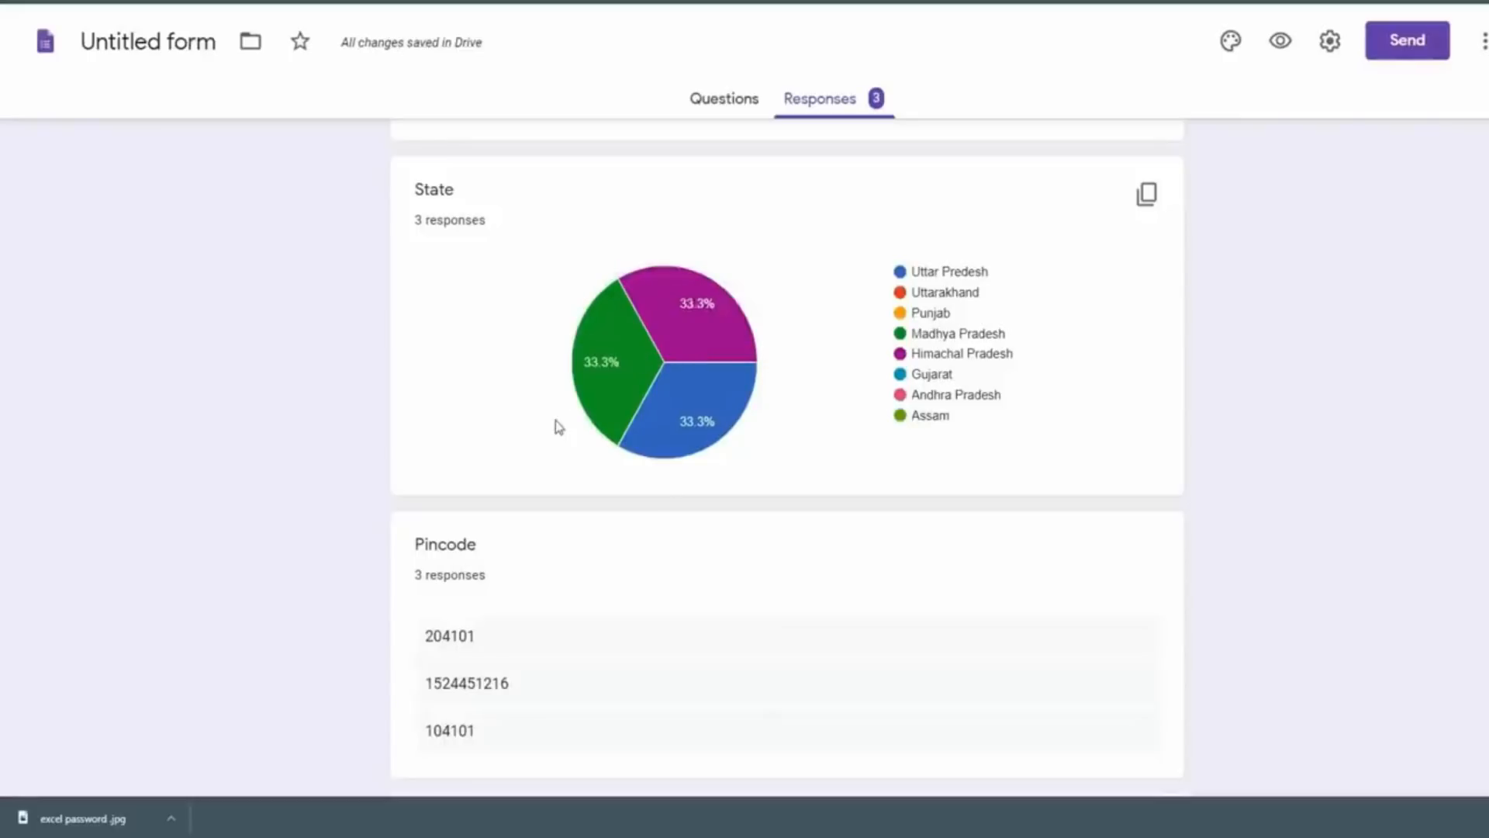
pyautogui.scroll(-9, 559, 426)
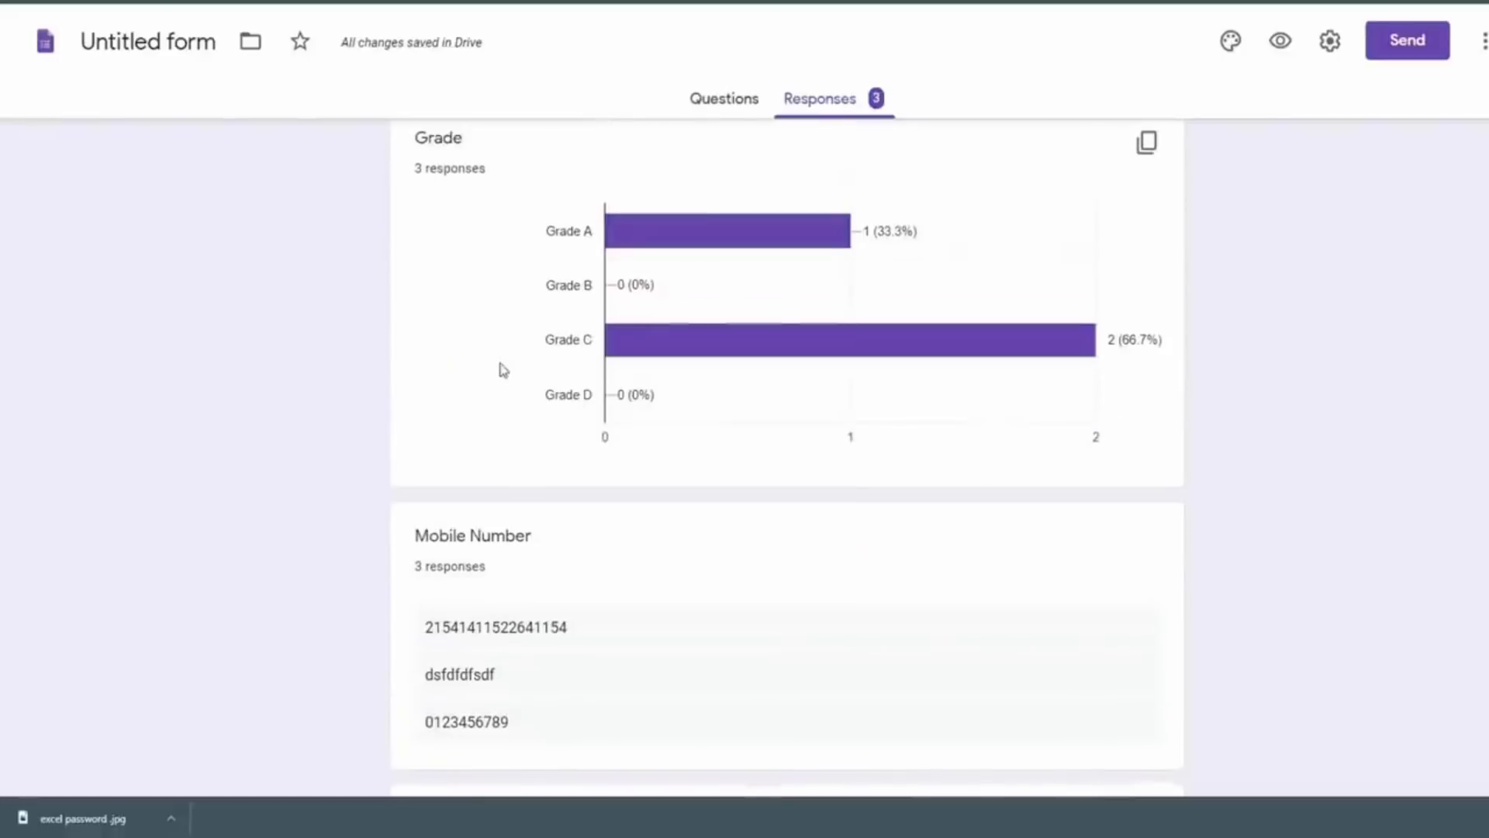
pyautogui.scroll(2, 469, 239)
pyautogui.scroll(-9, 474, 415)
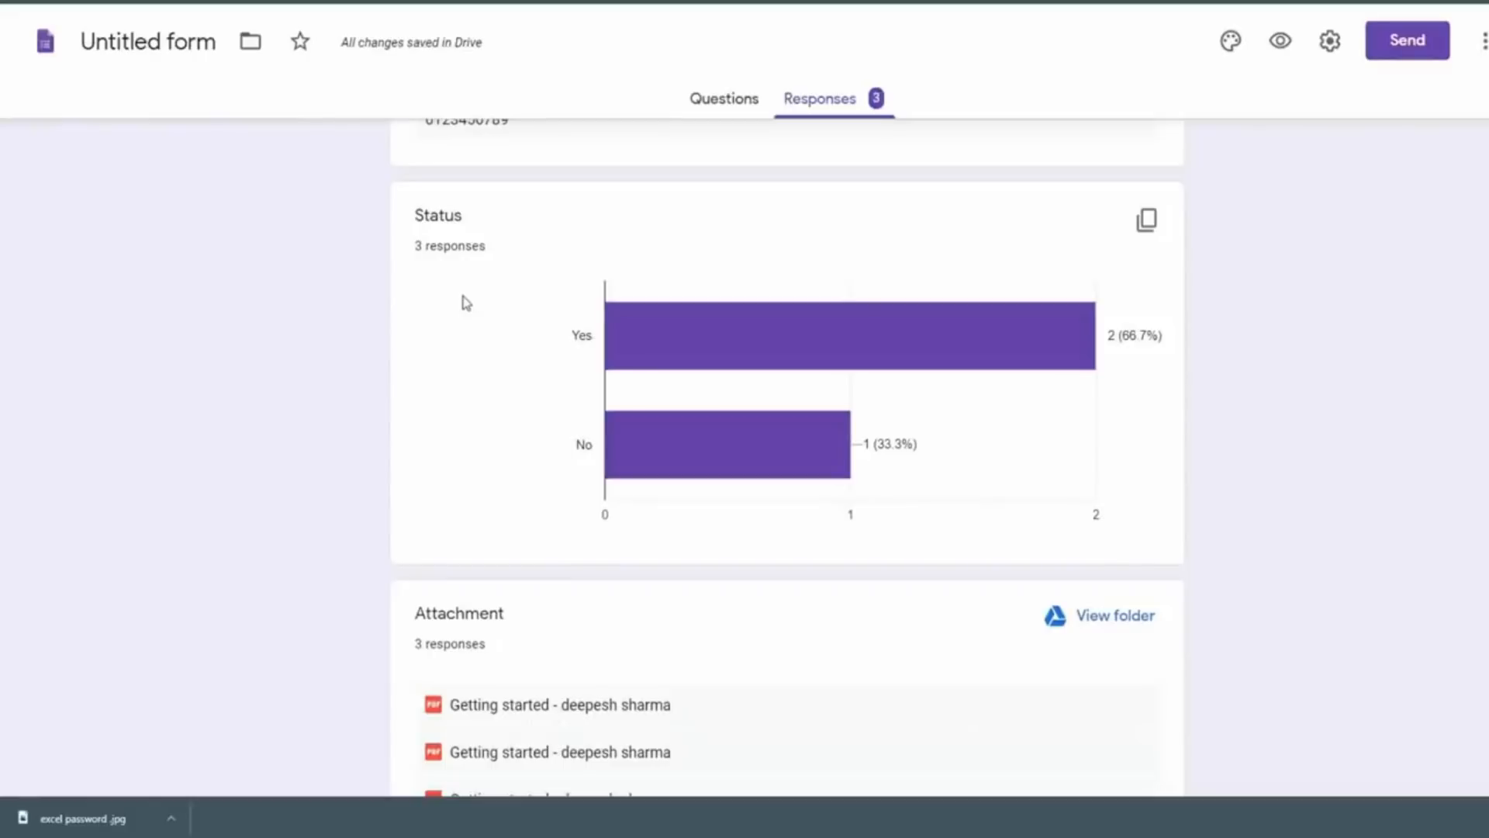
pyautogui.scroll(-2, 1001, 382)
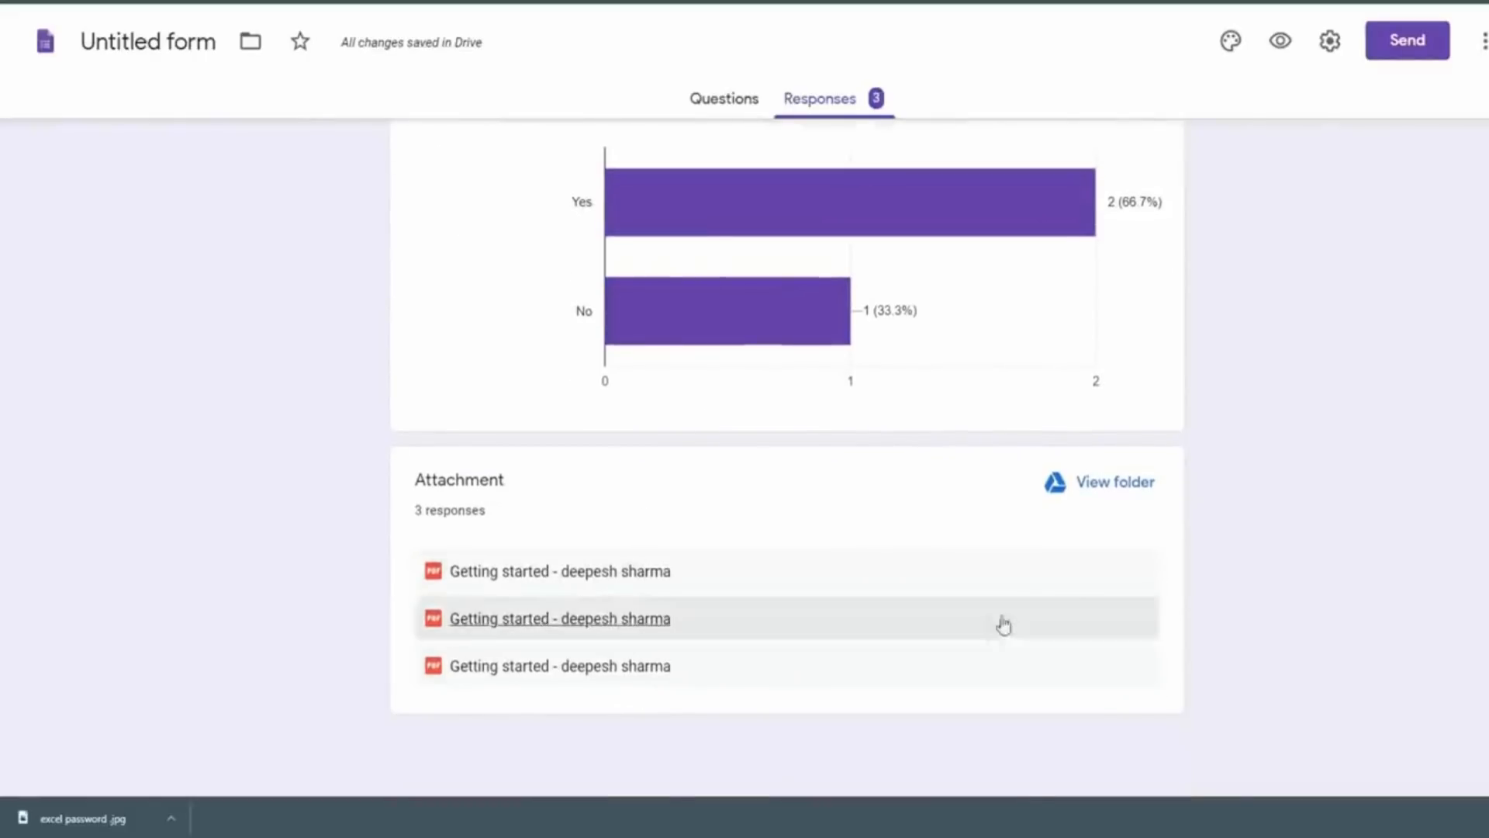
# Check the Drive folder holding the uploaded attachments, and view the form's responses question by question.
pyautogui.click(1093, 485)
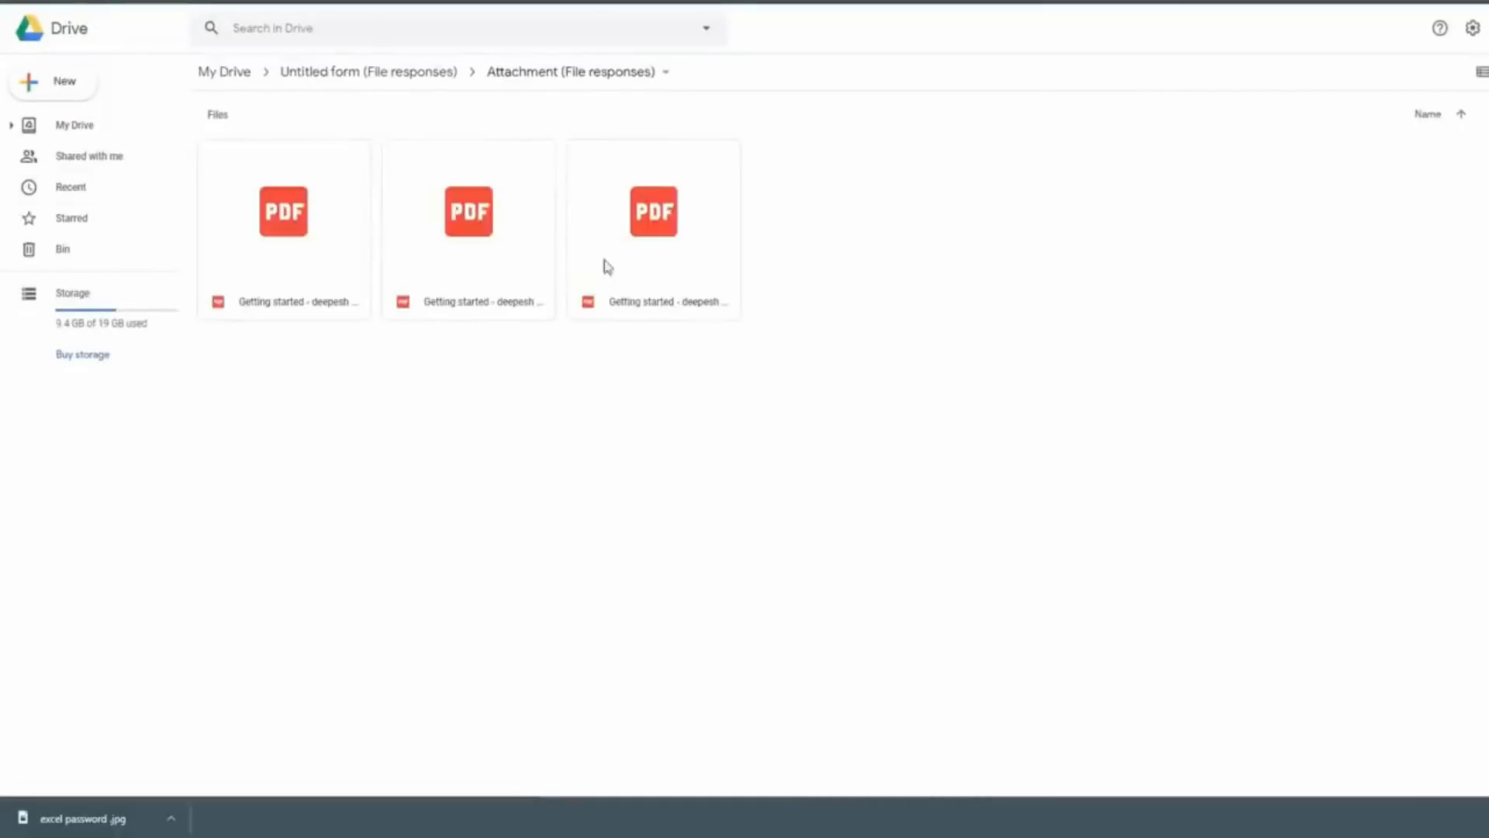
pyautogui.click(442, 2)
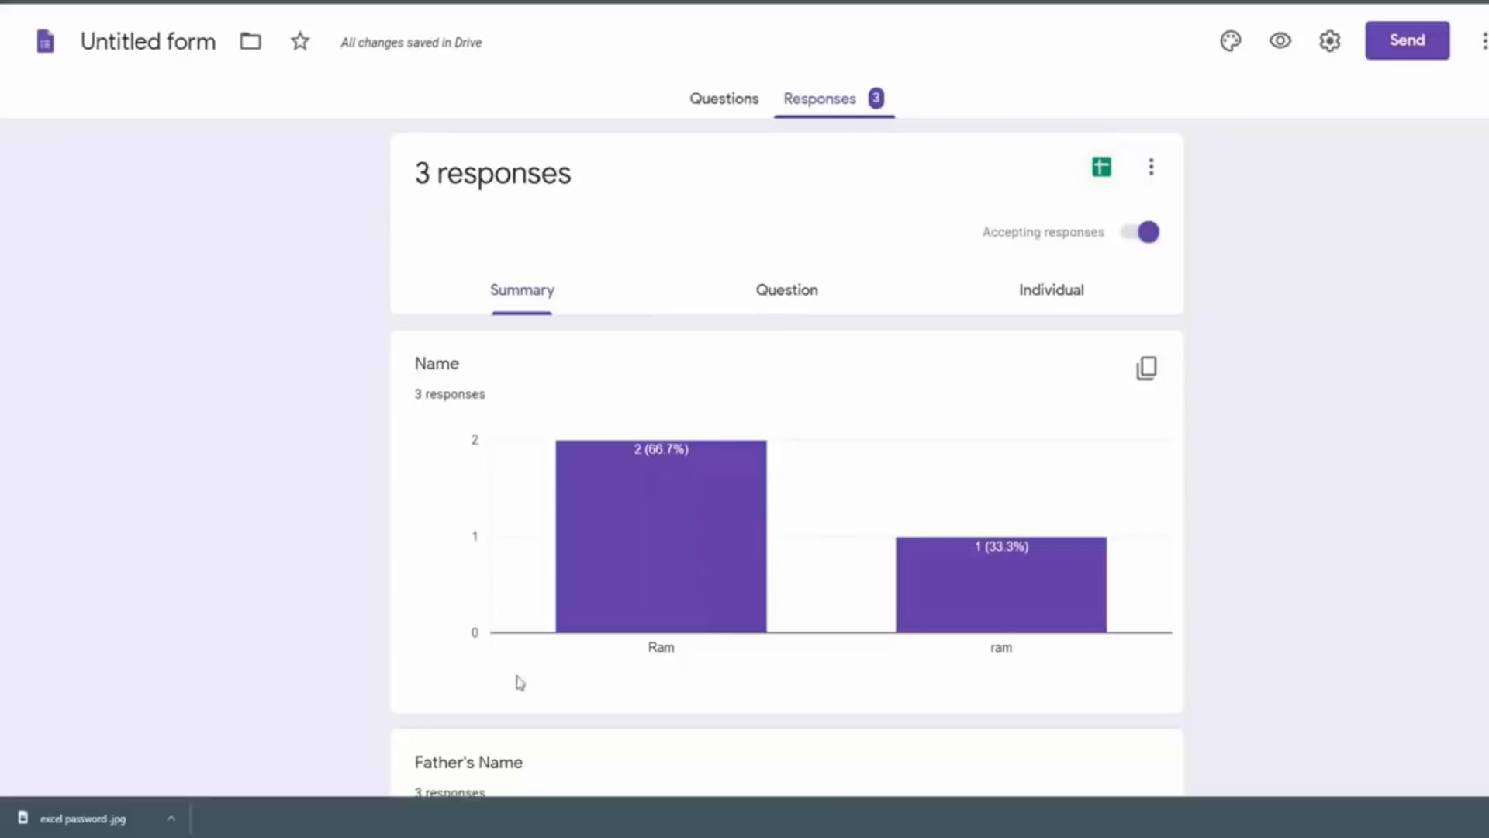
pyautogui.click(787, 304)
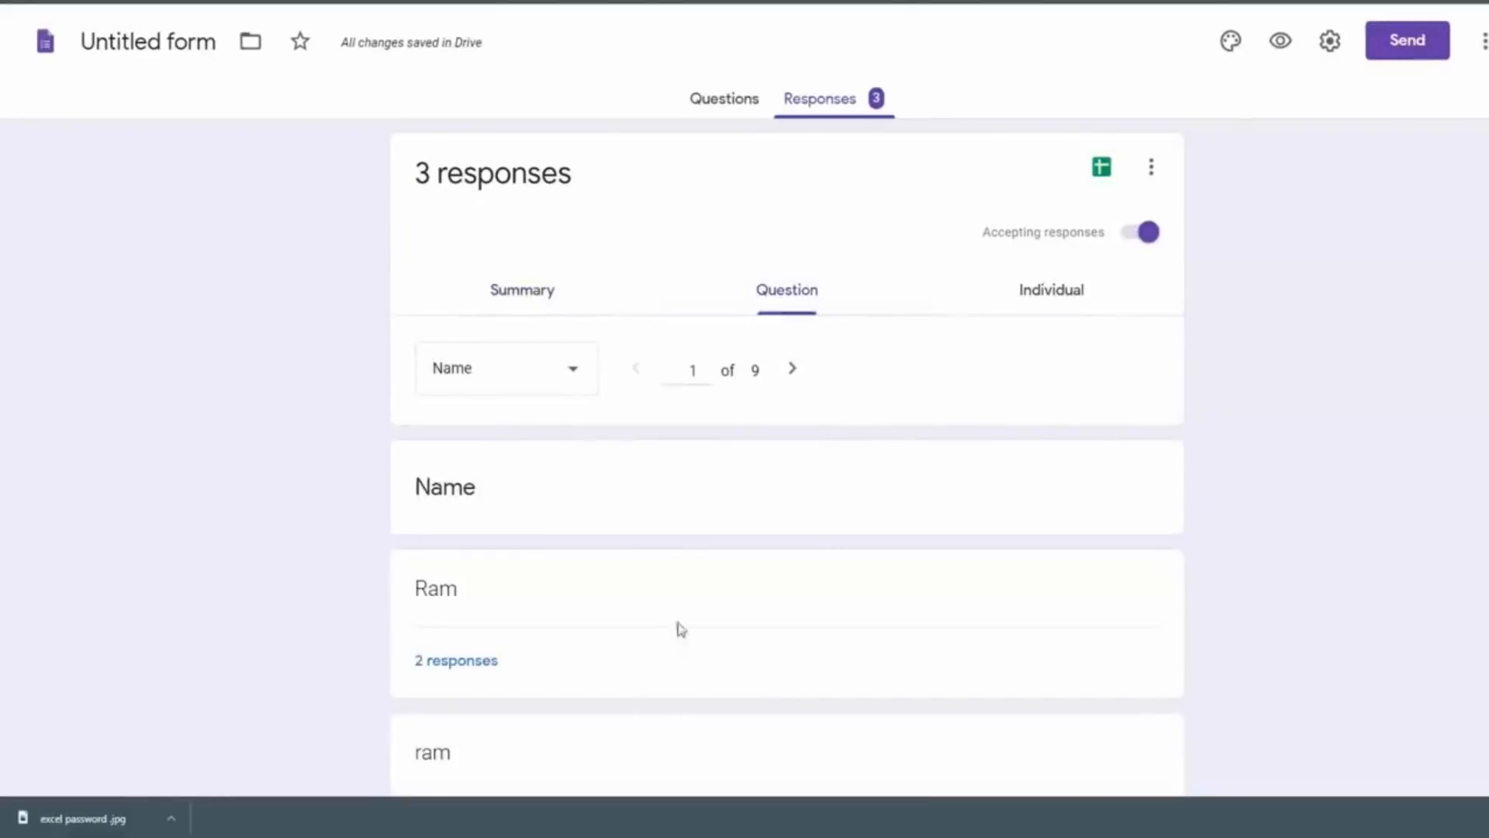
# Open the linked response spreadsheet and download it as a Microsoft Excel (.xlsx) file.
pyautogui.click(1100, 168)
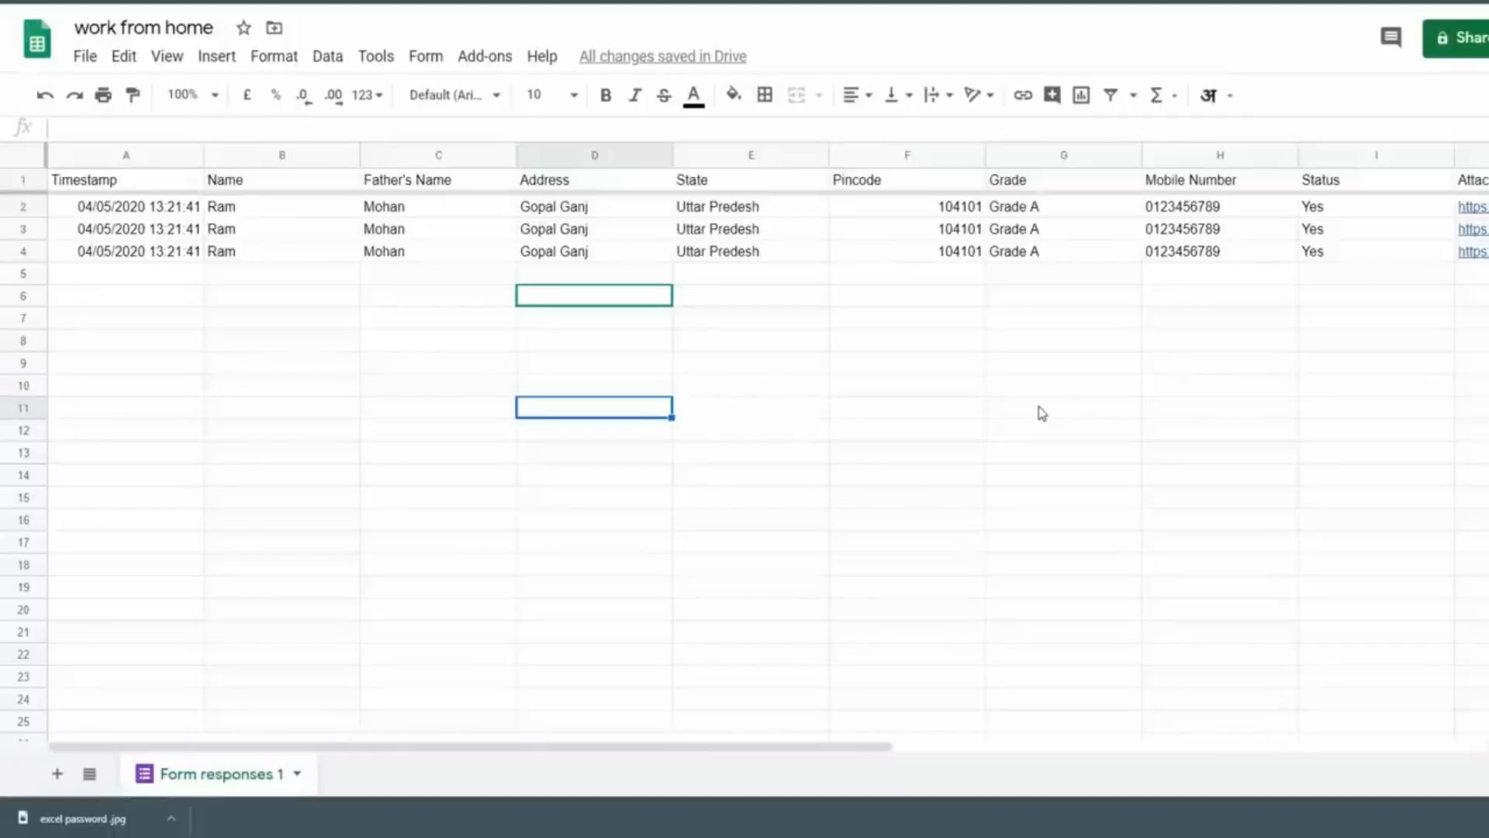
pyautogui.click(85, 56)
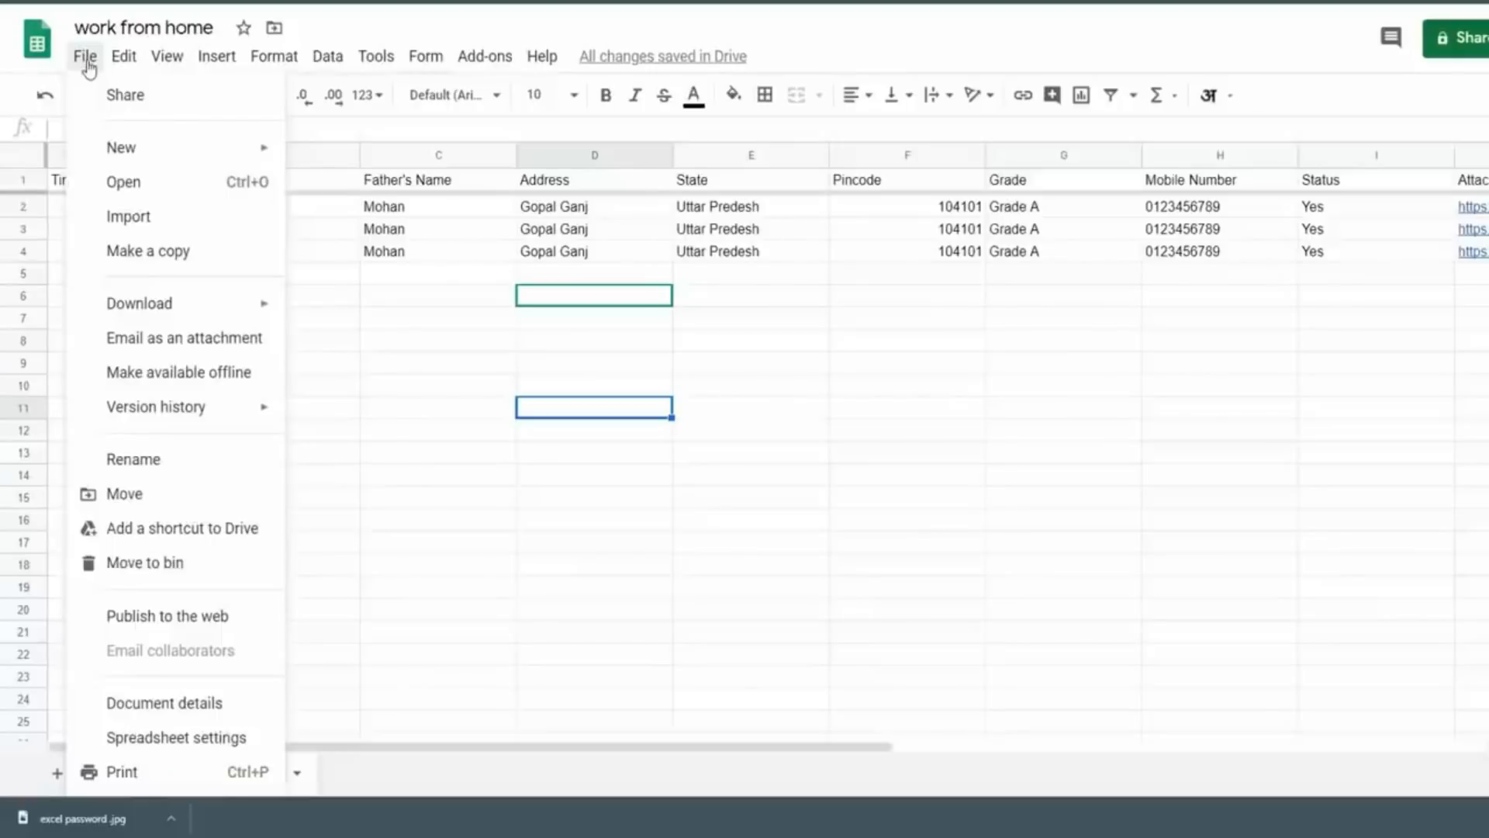
pyautogui.moveTo(253, 303)
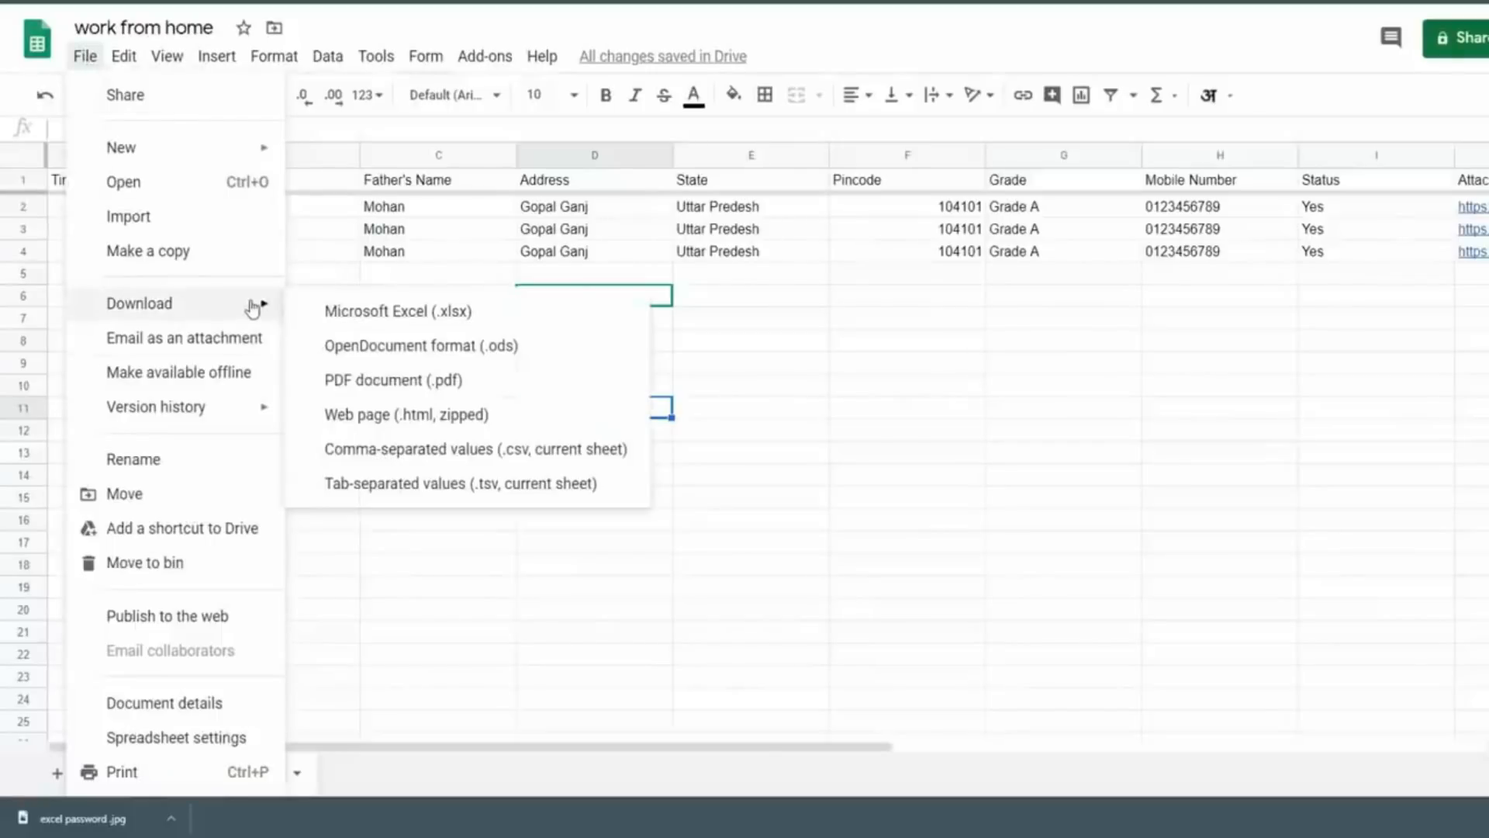
pyautogui.click(417, 312)
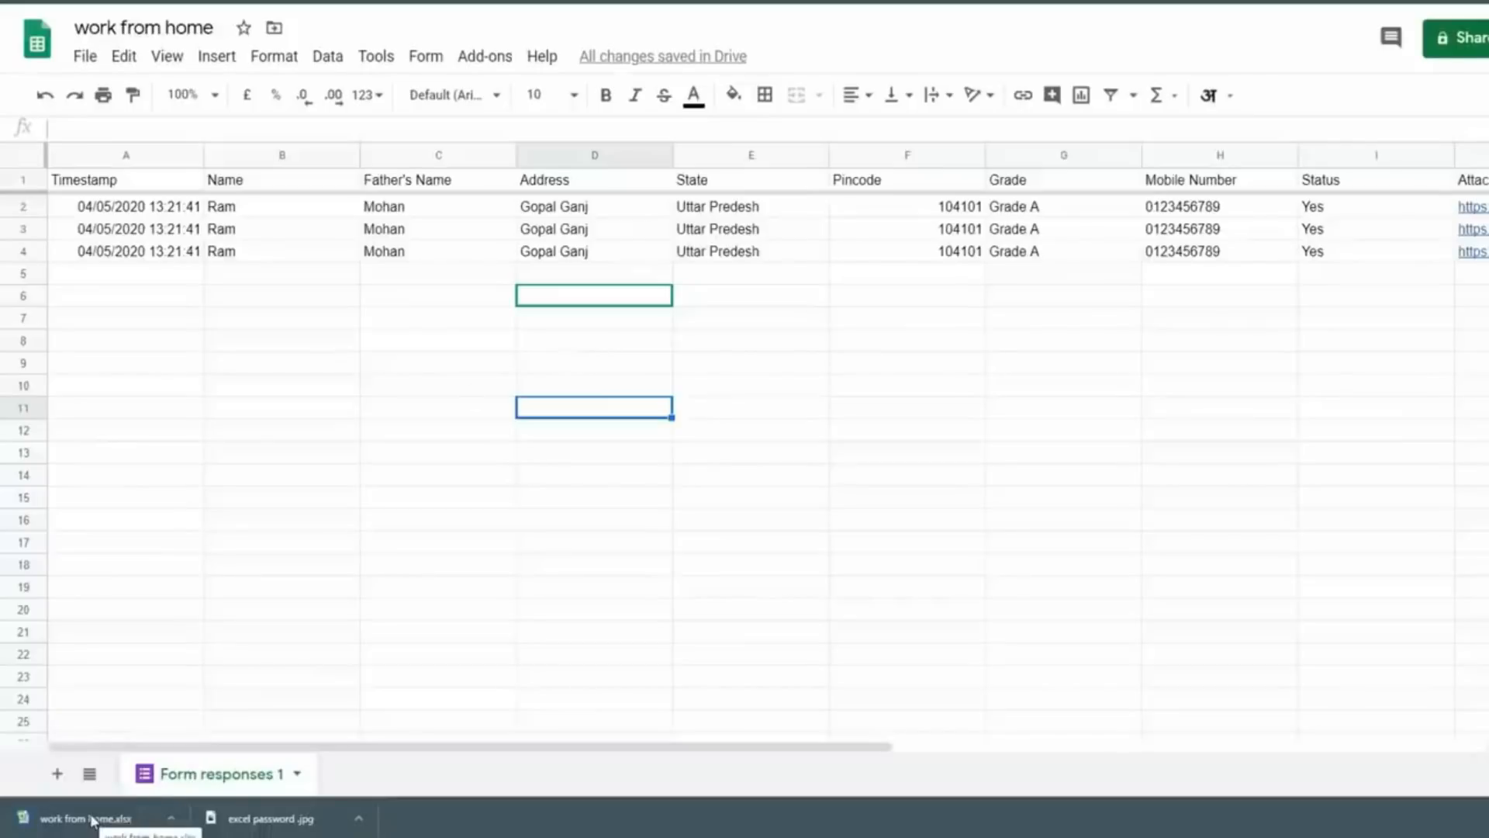
# Open the downloaded work from home.xlsx in Excel and examine the response rows and attachment links.
pyautogui.click(98, 820)
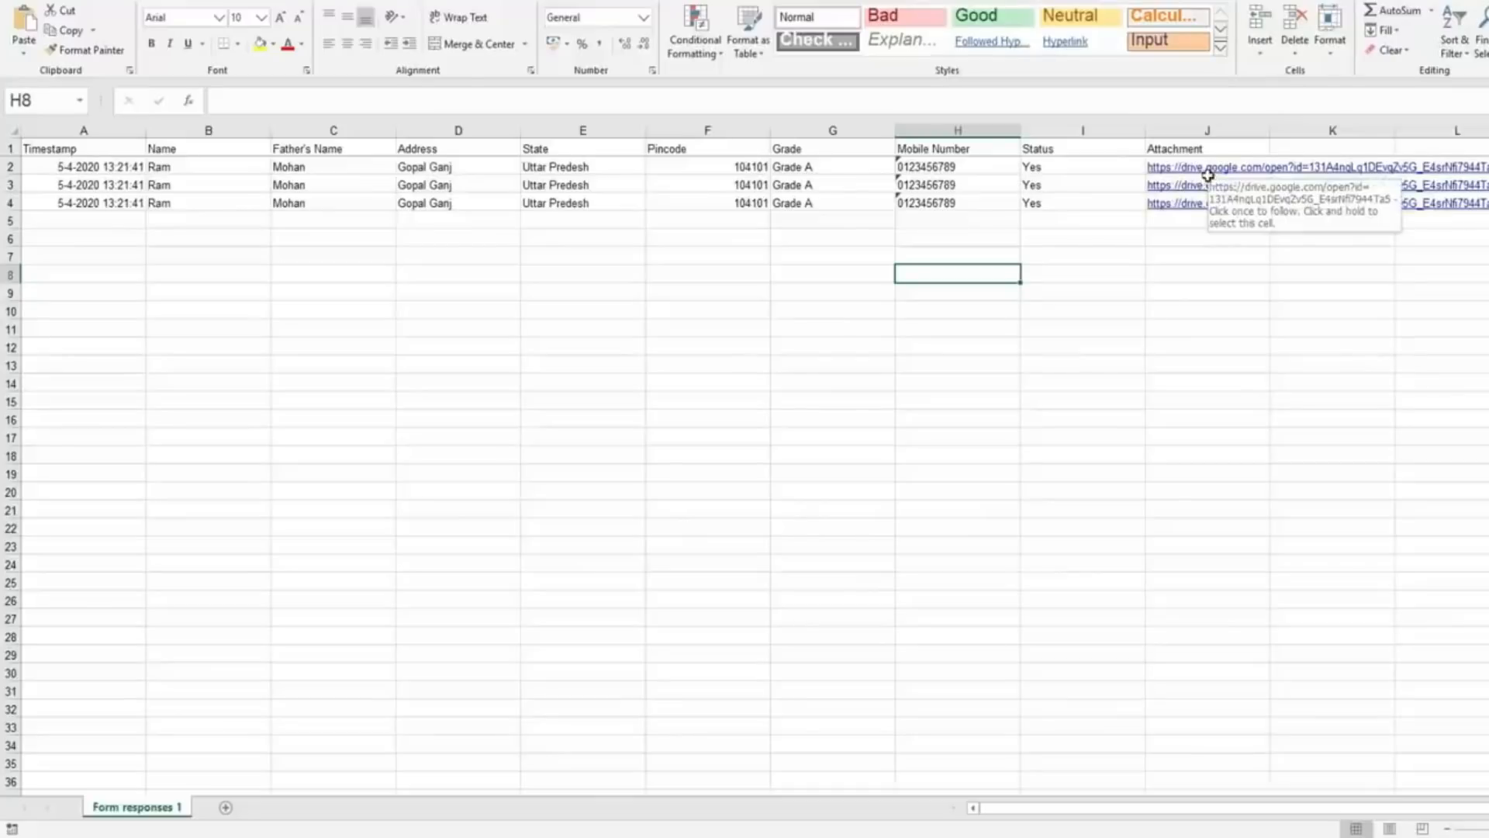
pyautogui.click(613, 450)
pyautogui.keyDown('ctrl'); pyautogui.scroll(5, 718, 372); pyautogui.keyUp('ctrl')
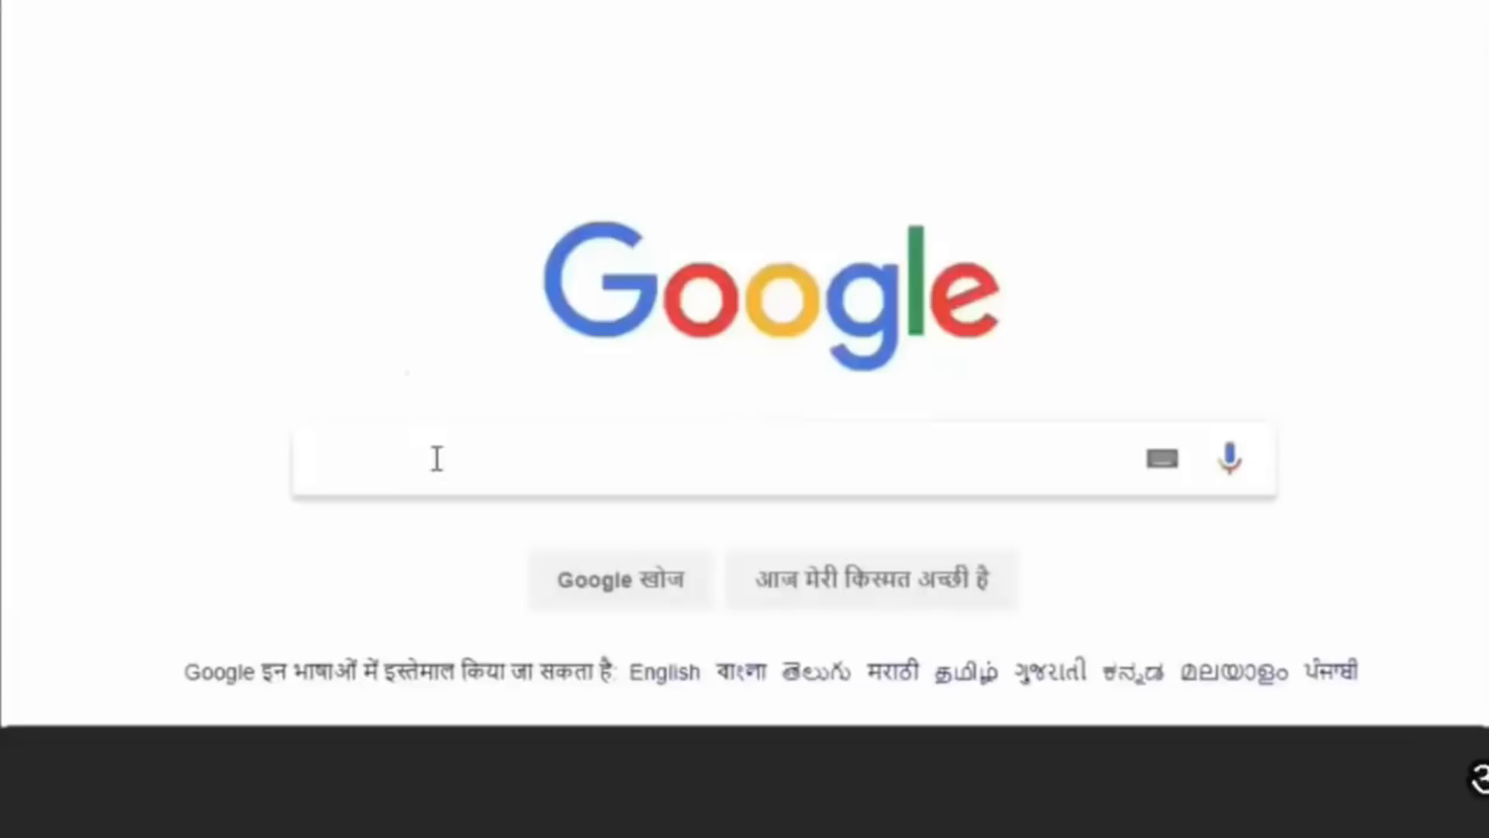
# Search Google in the browser for "my big guide" and open the MyBigGuide website.
pyautogui.click(437, 459)
pyautogui.write('my big guide')
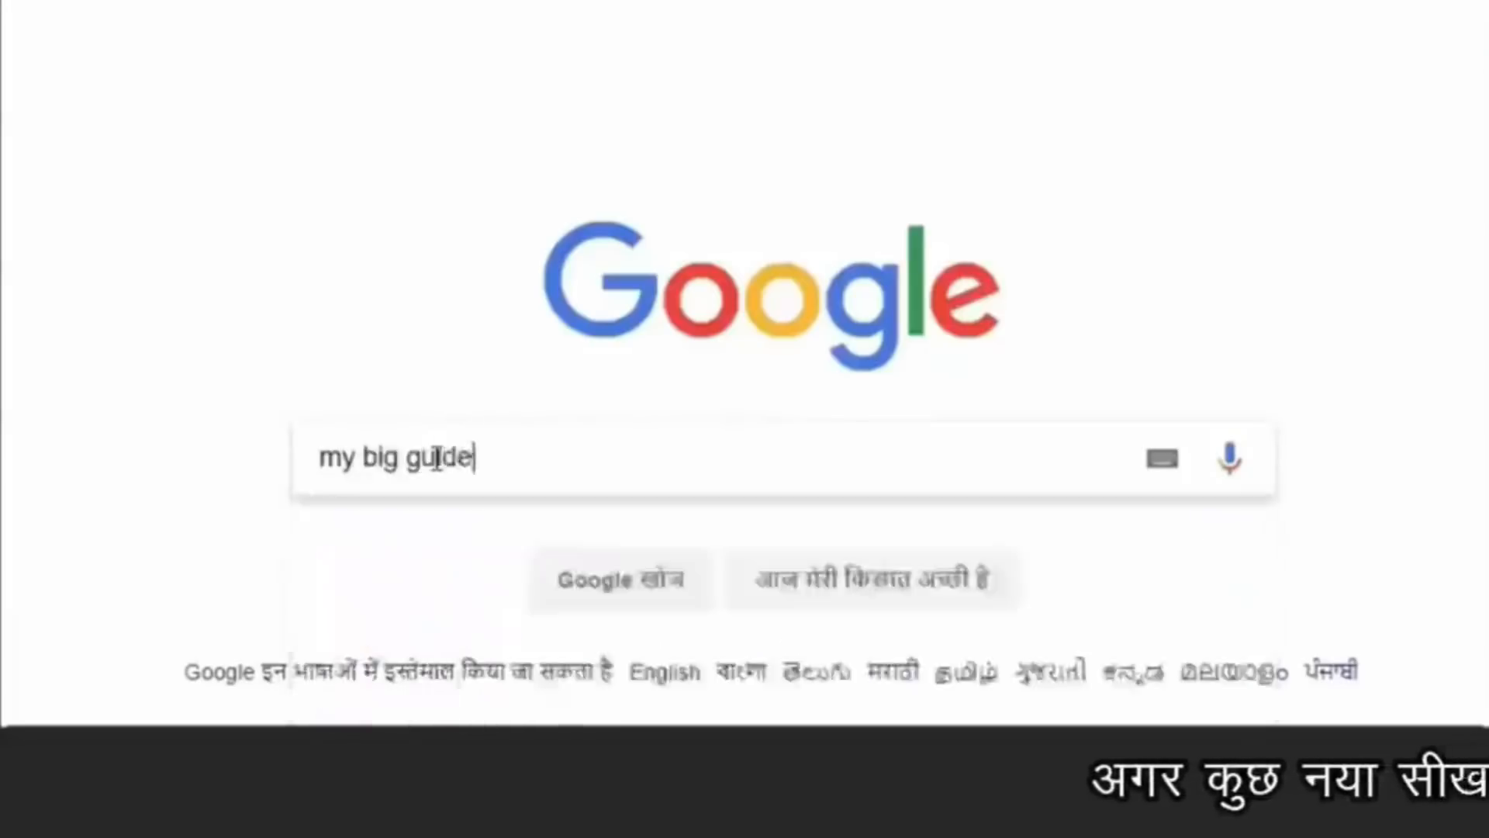
pyautogui.press('Return')
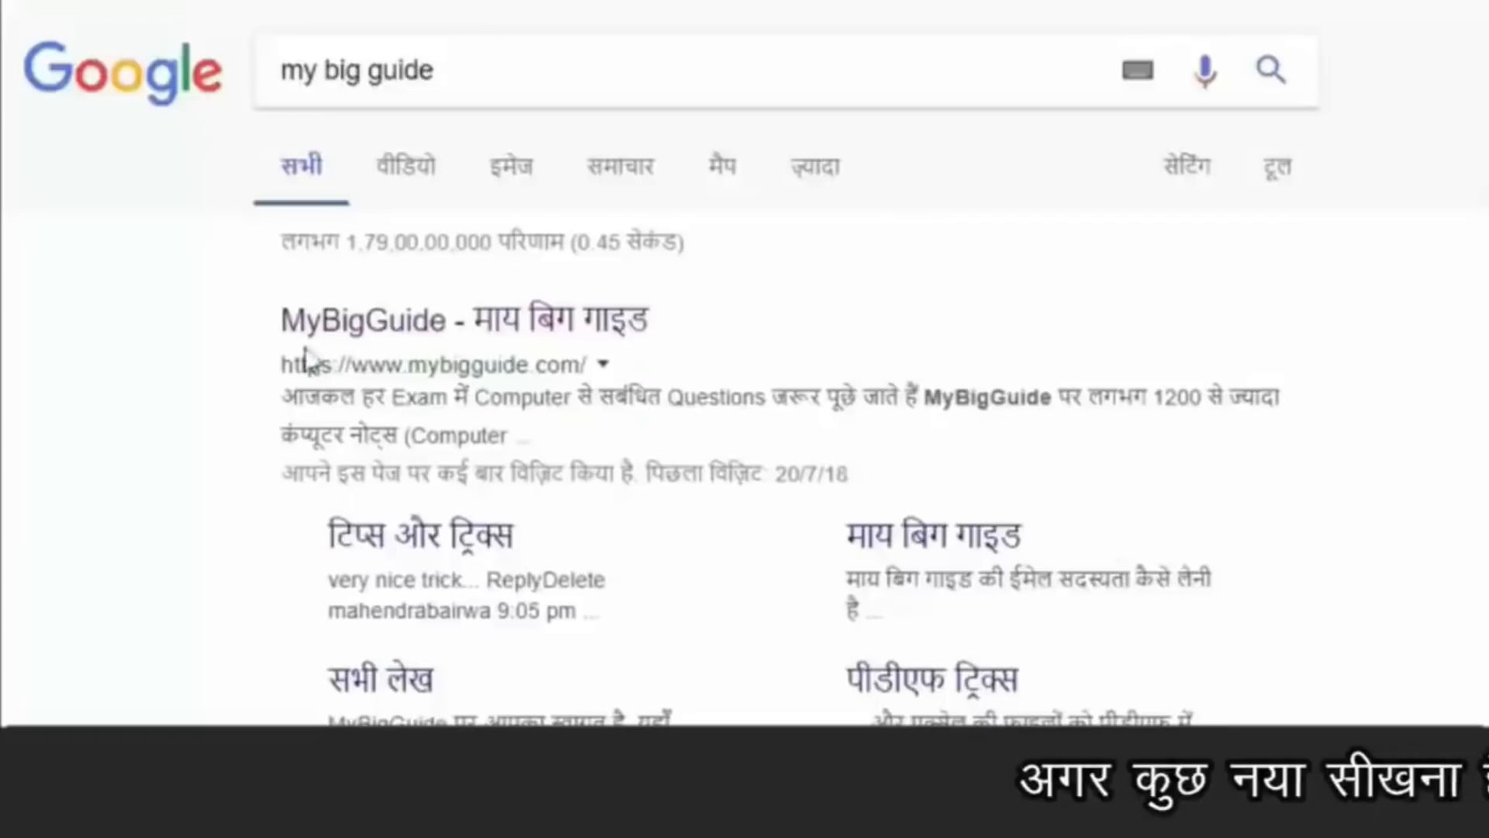
pyautogui.click(501, 345)
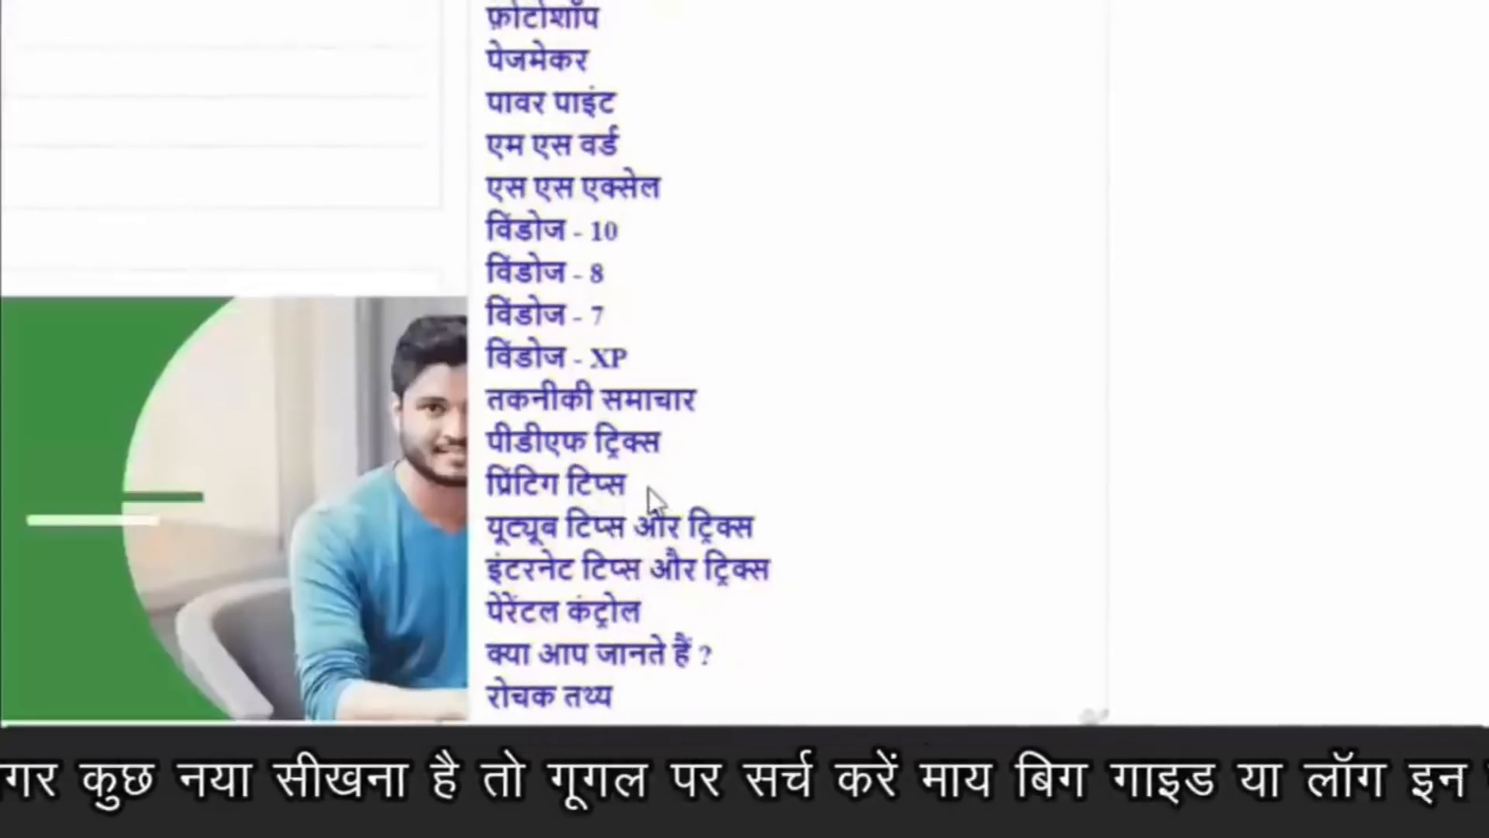
# Open the Computer Notes In Hindi page on MyBigGuide and browse its list of topics.
pyautogui.scroll(-5, 659, 272)
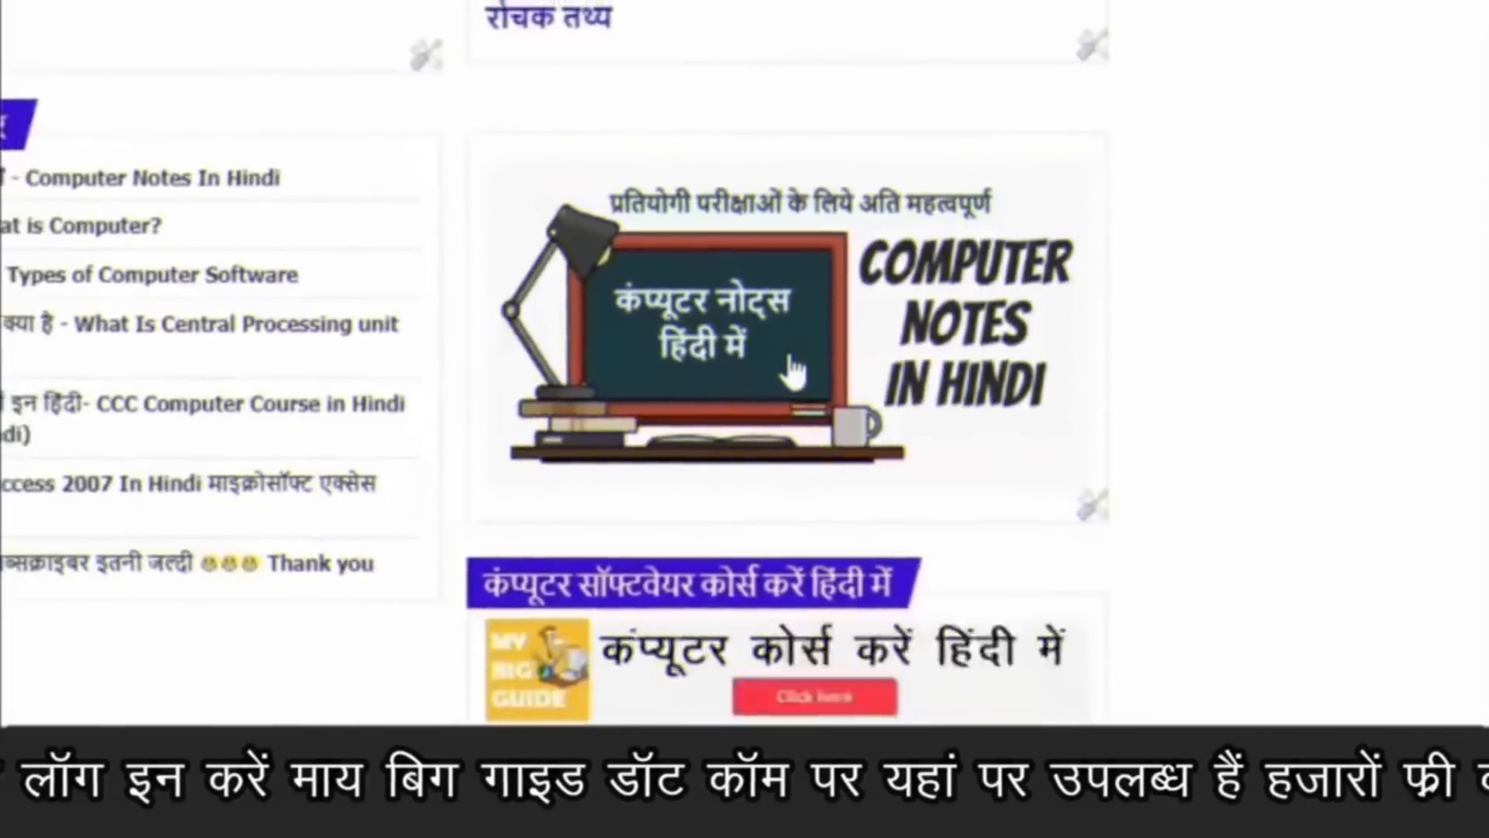
pyautogui.click(791, 372)
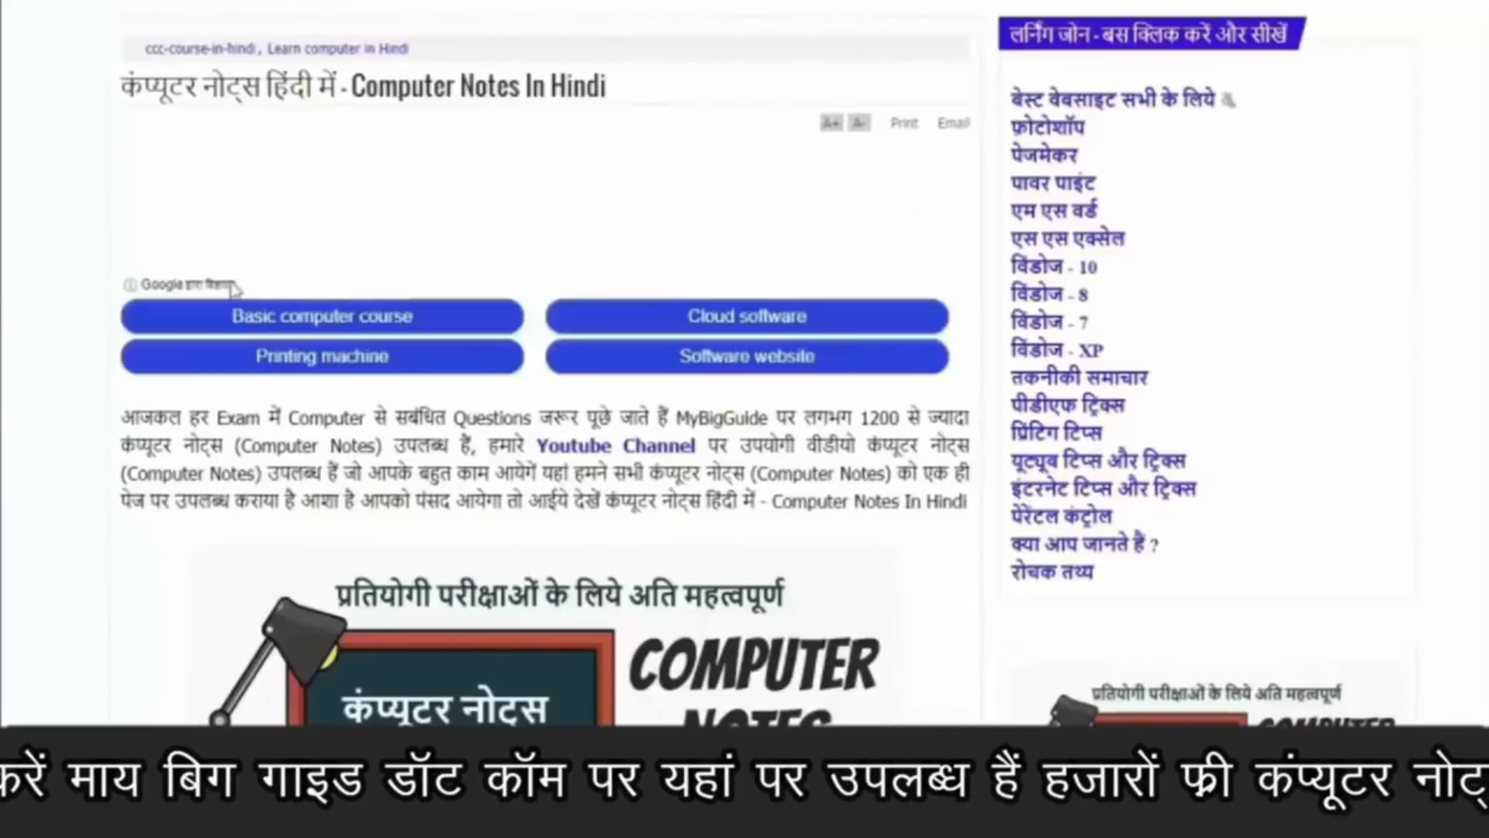
pyautogui.scroll(-10, 820, 439)
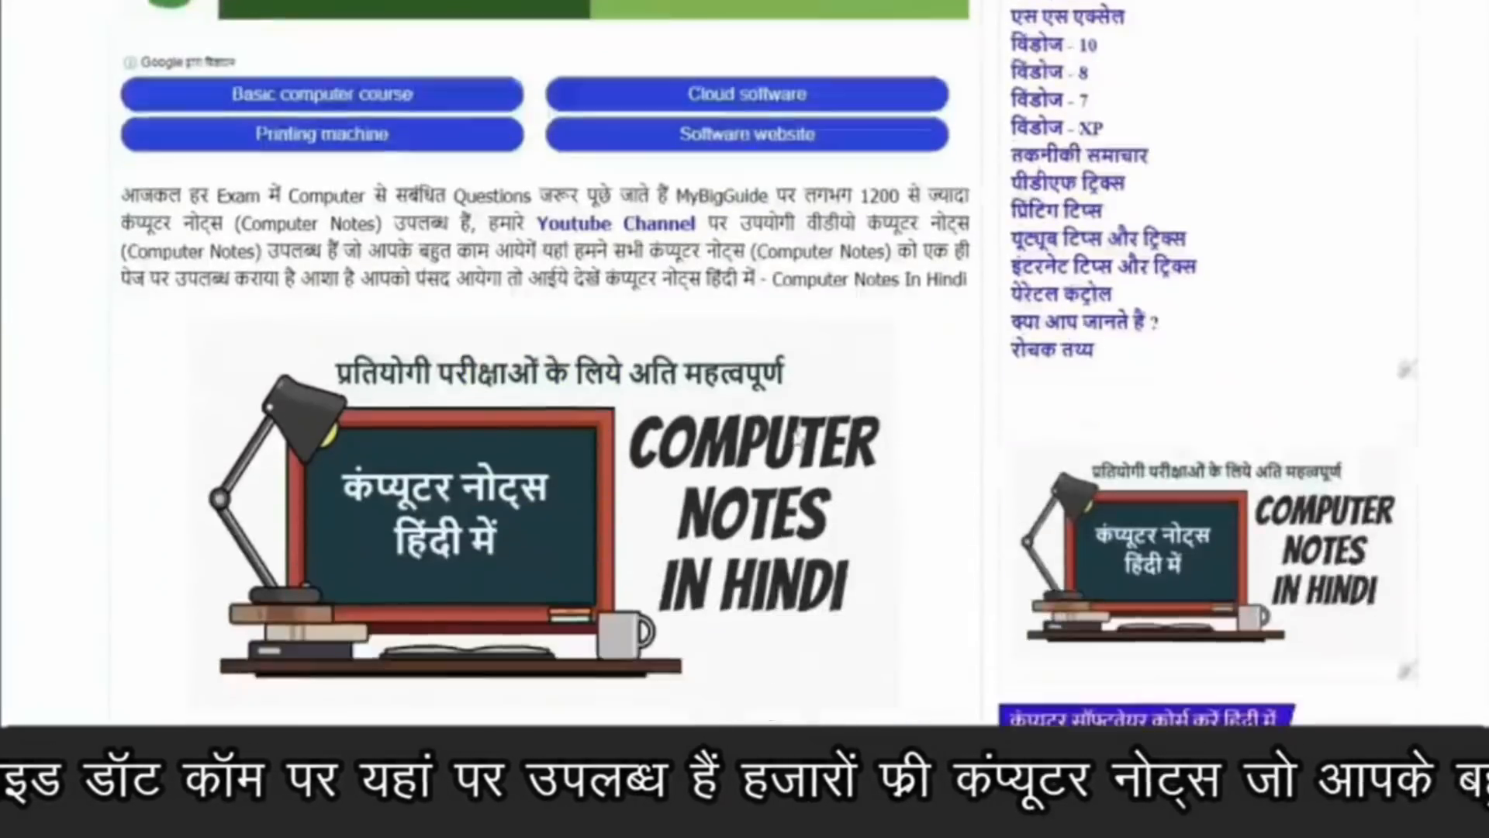
pyautogui.scroll(7, 820, 439)
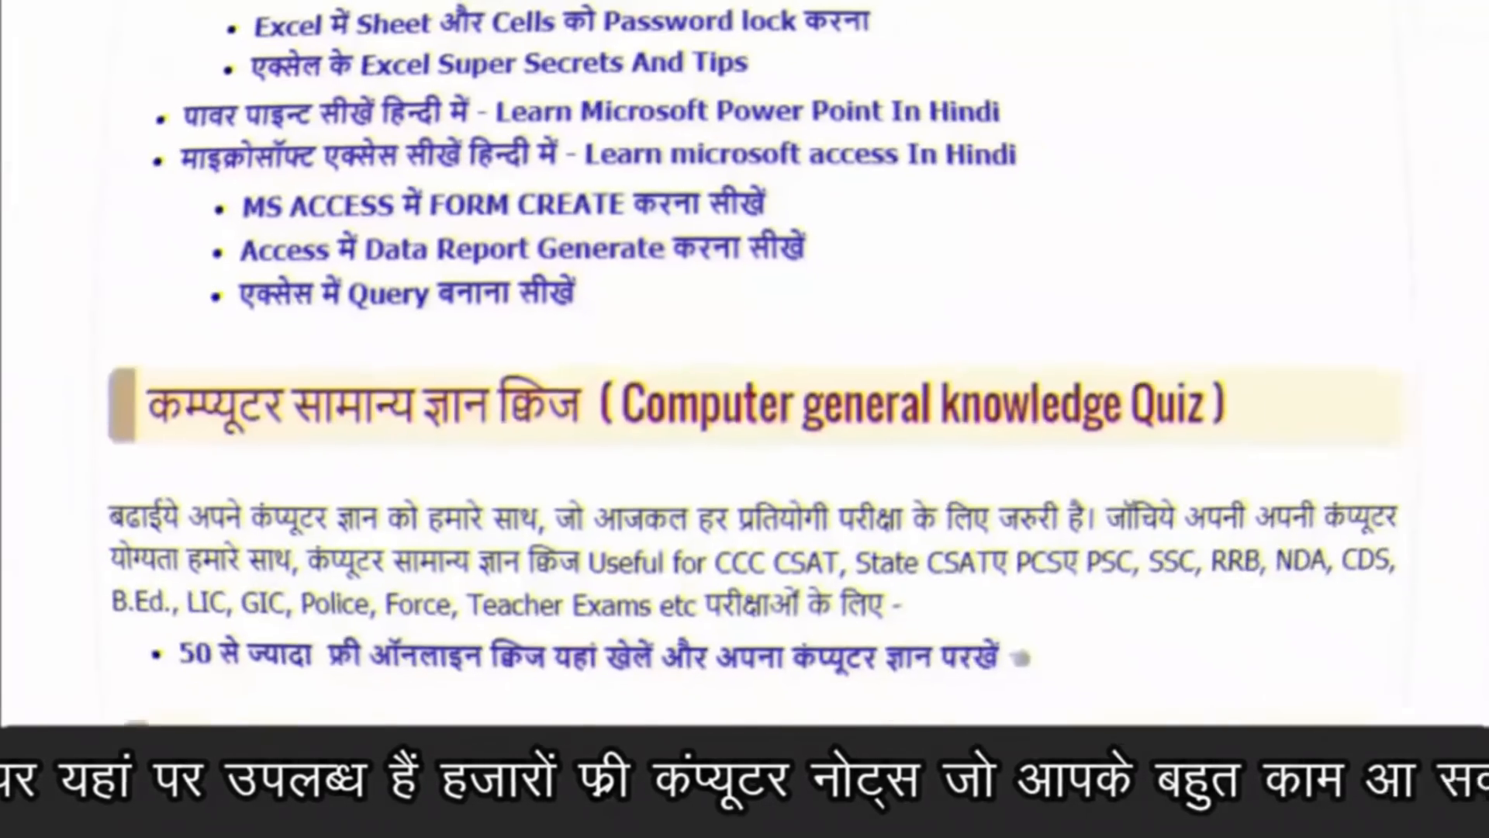
pyautogui.scroll(-4, 964, 128)
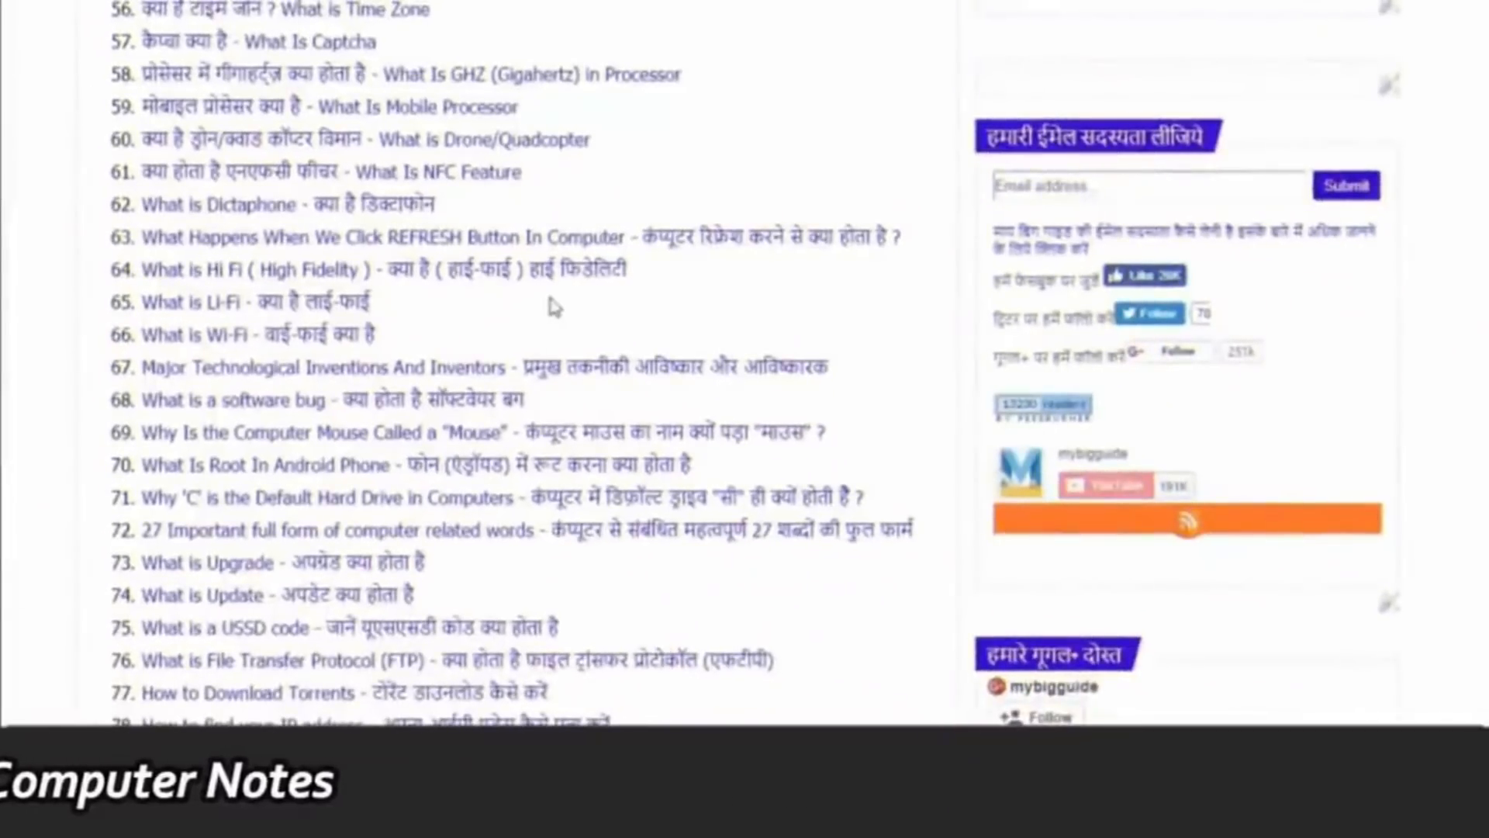
pyautogui.scroll(-2, 591, 339)
pyautogui.scroll(-18, 724, 505)
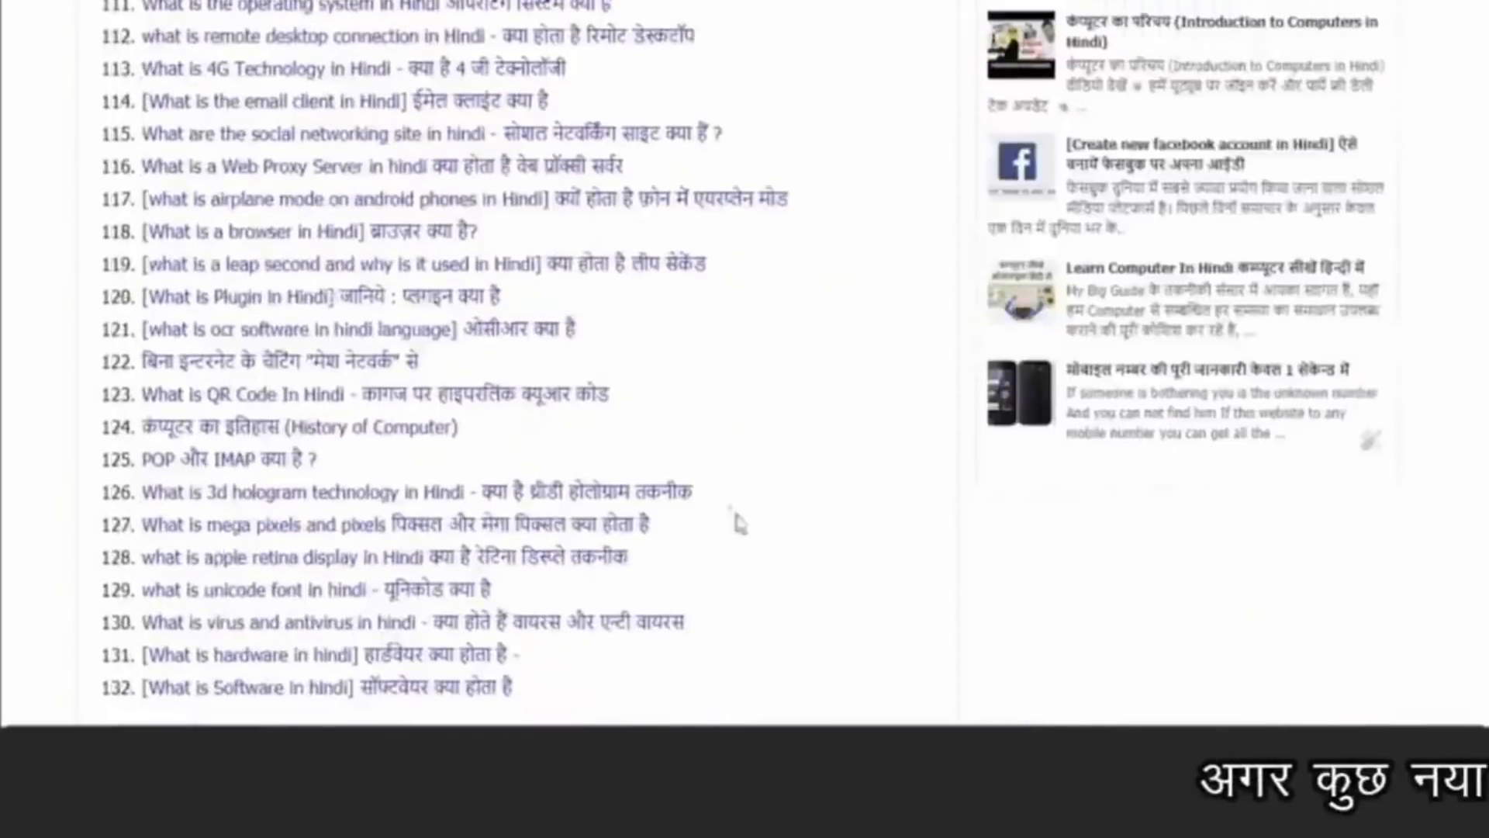
pyautogui.scroll(20, 778, 571)
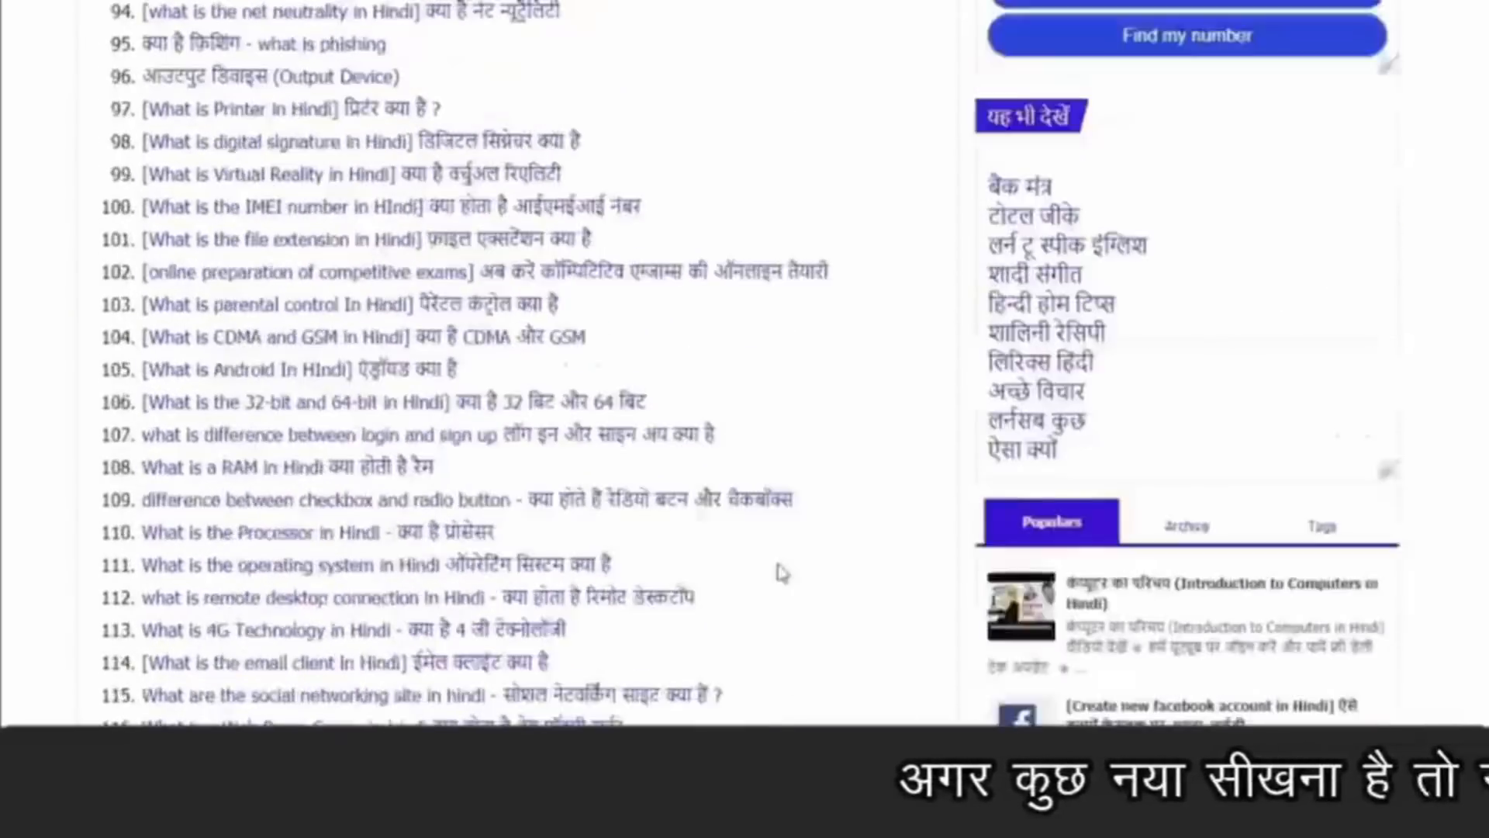
pyautogui.scroll(15, 787, 574)
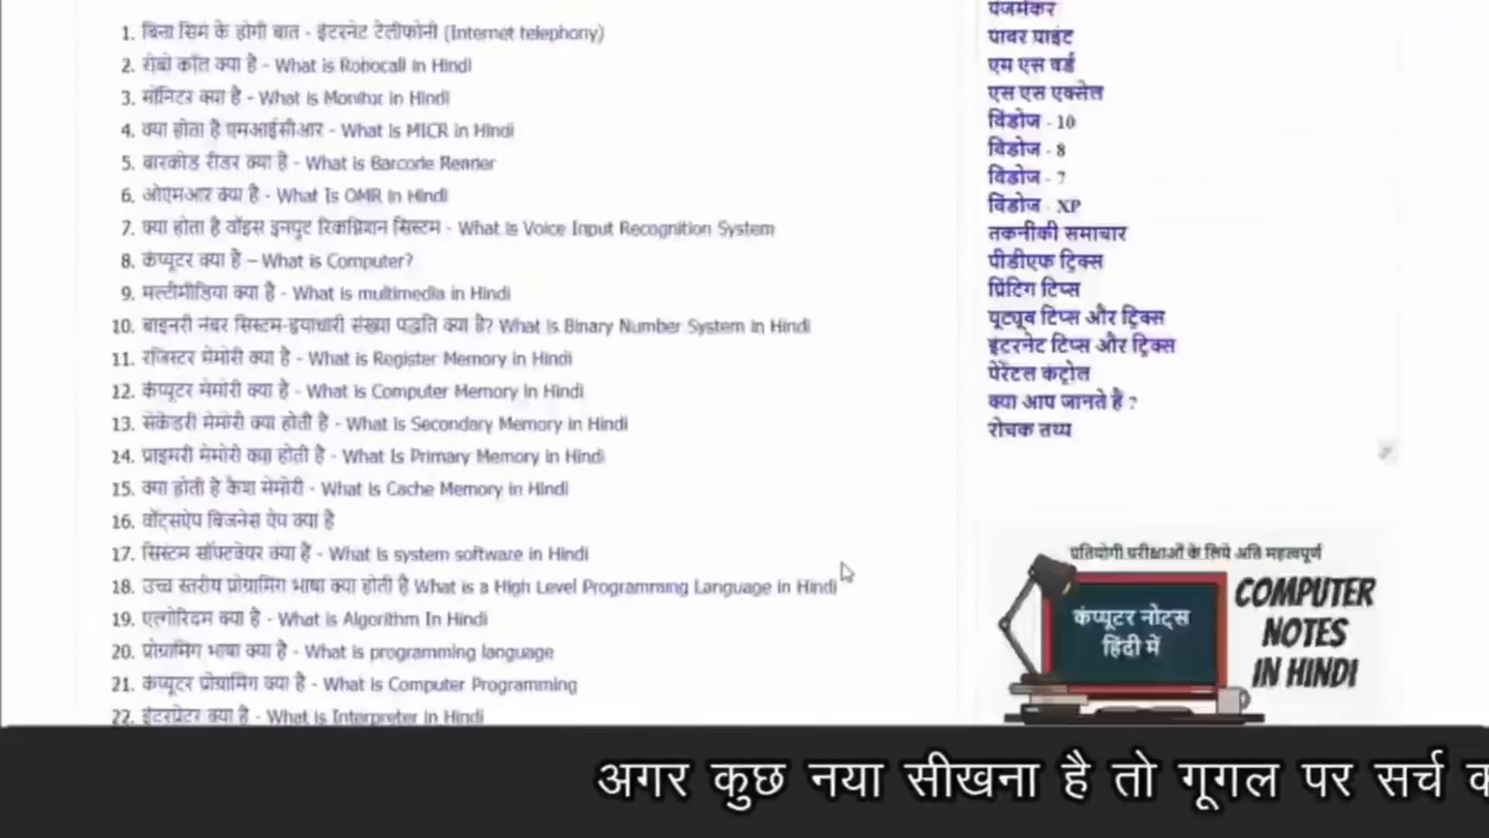